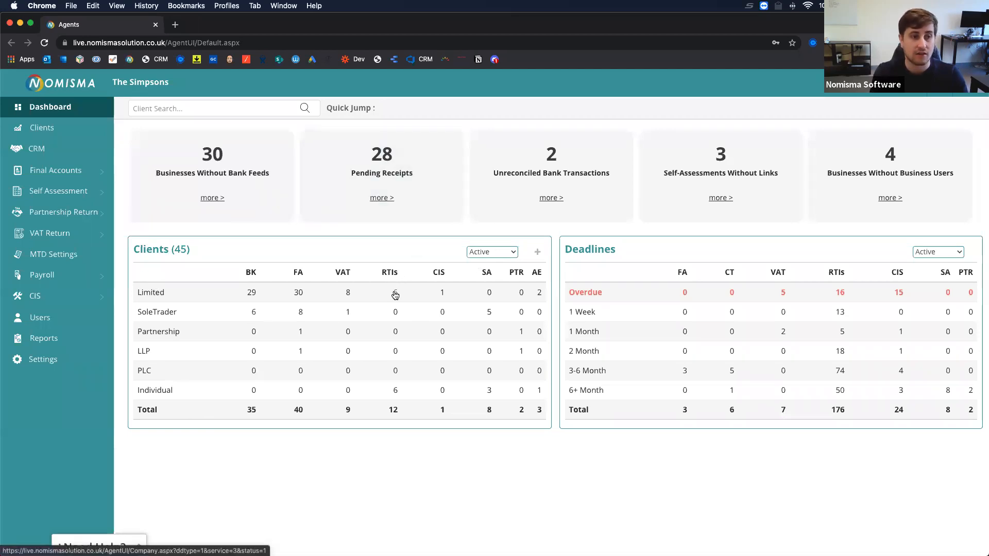
# Open Barney's Bowl-A-Rama's Edit Company page from the Limited RTIs client list.
pyautogui.click(395, 295)
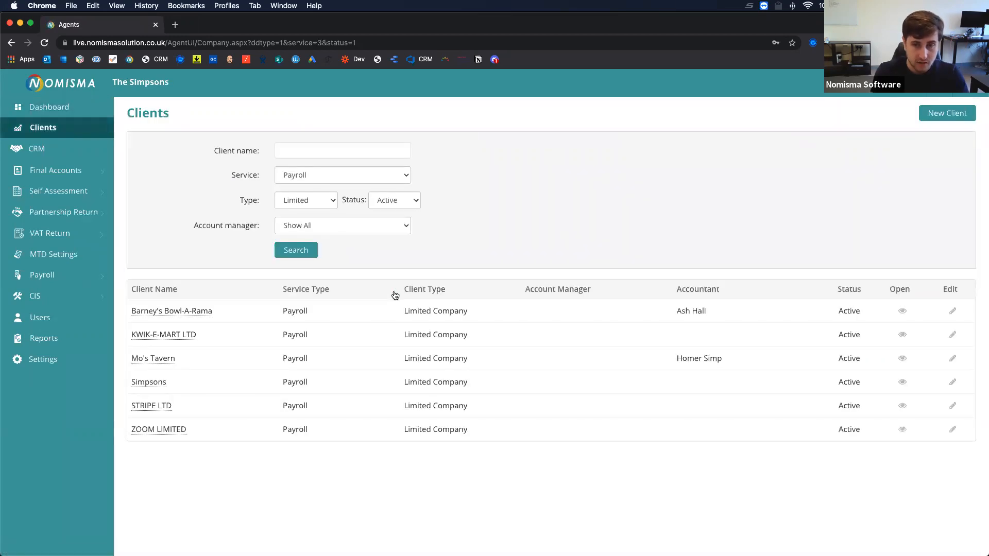
pyautogui.click(172, 312)
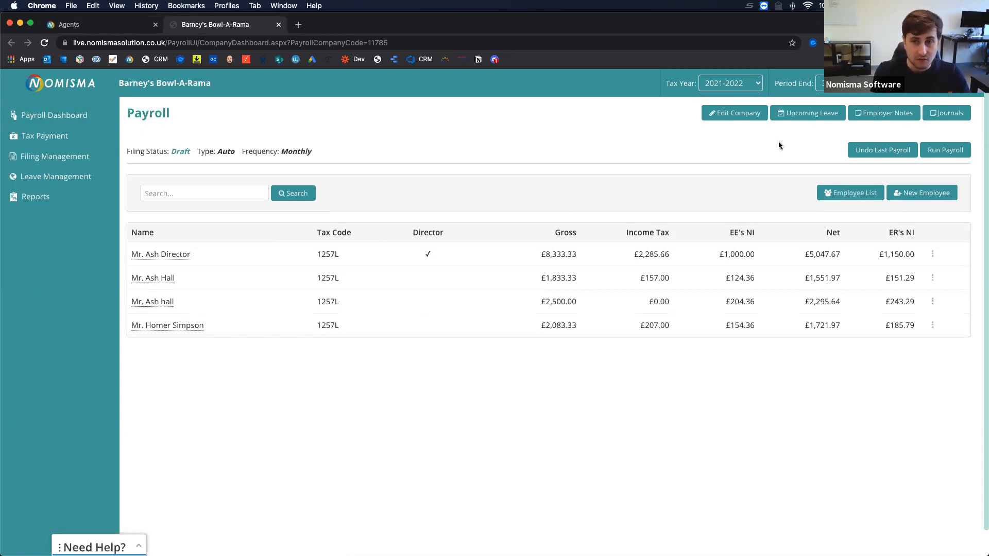
pyautogui.click(727, 115)
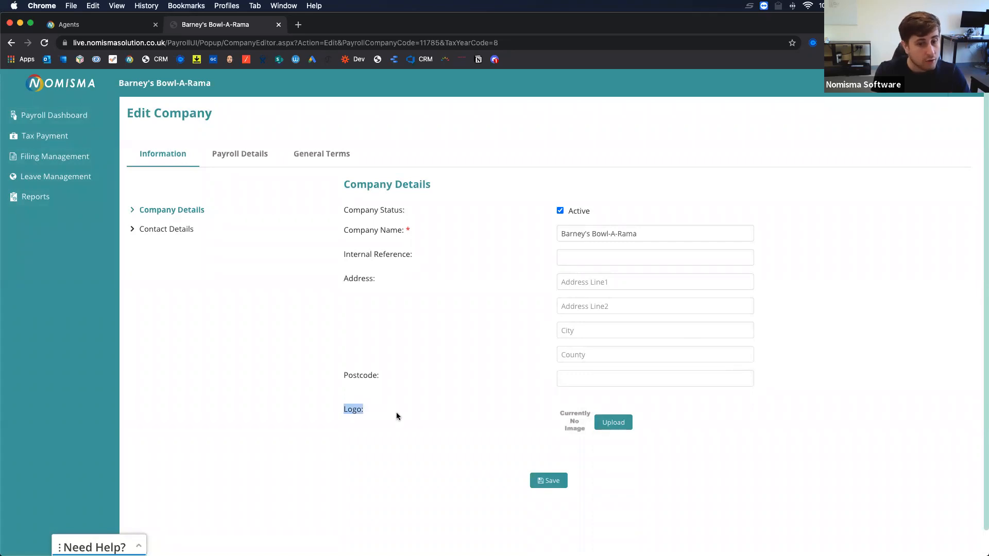
# Go over the Company Details logo setting and Contact Details, then view the Payroll Details tab.
pyautogui.moveTo(572, 437); pyautogui.dragTo(575, 435)
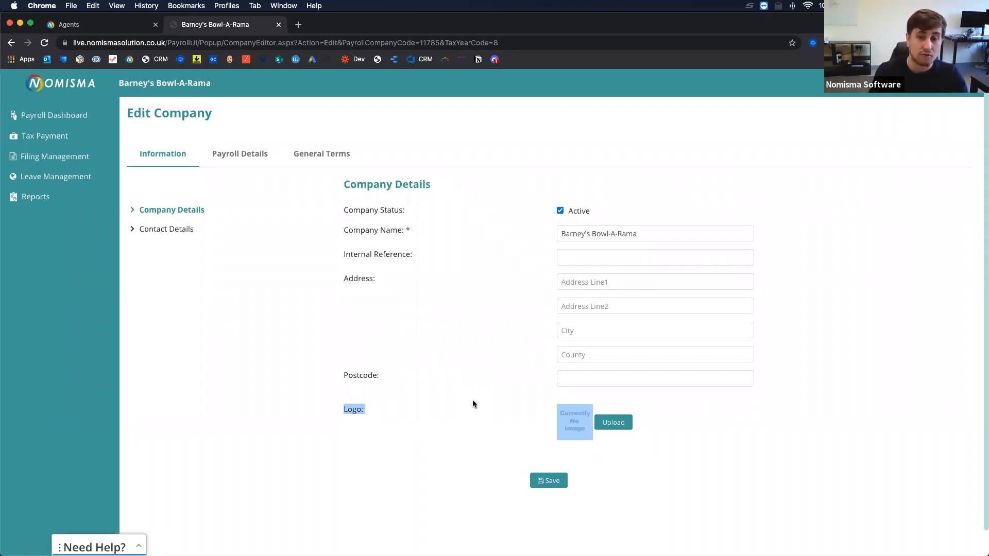
pyautogui.click(472, 404)
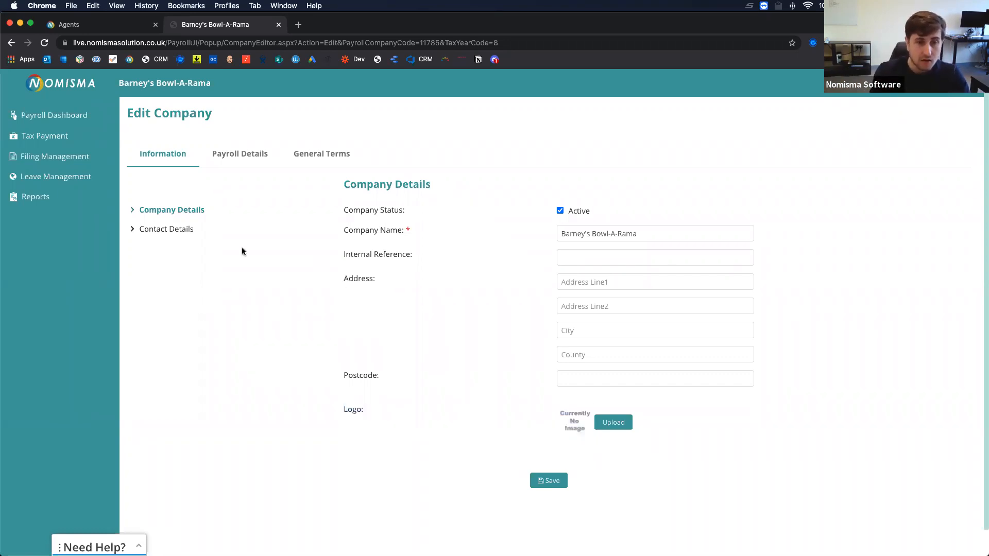
pyautogui.click(170, 229)
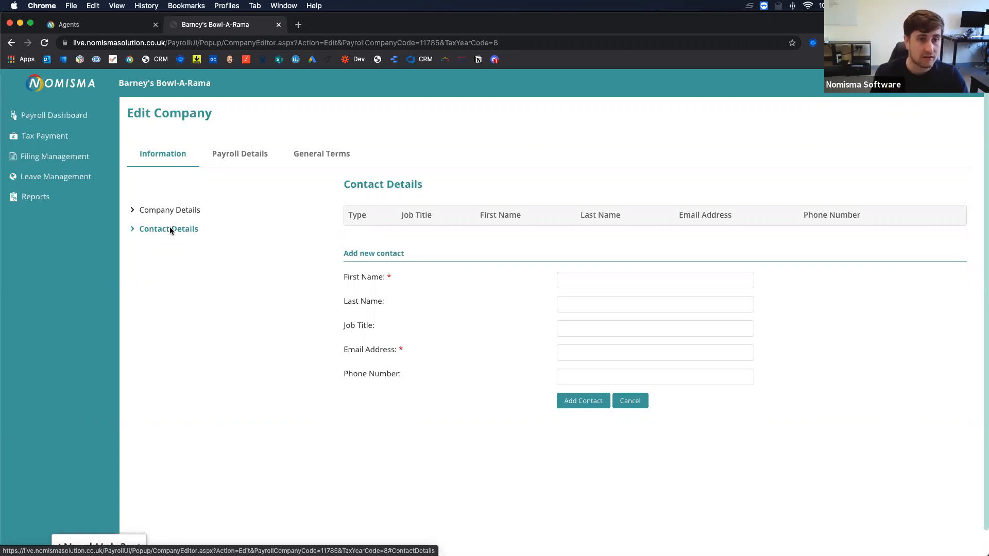
pyautogui.click(235, 155)
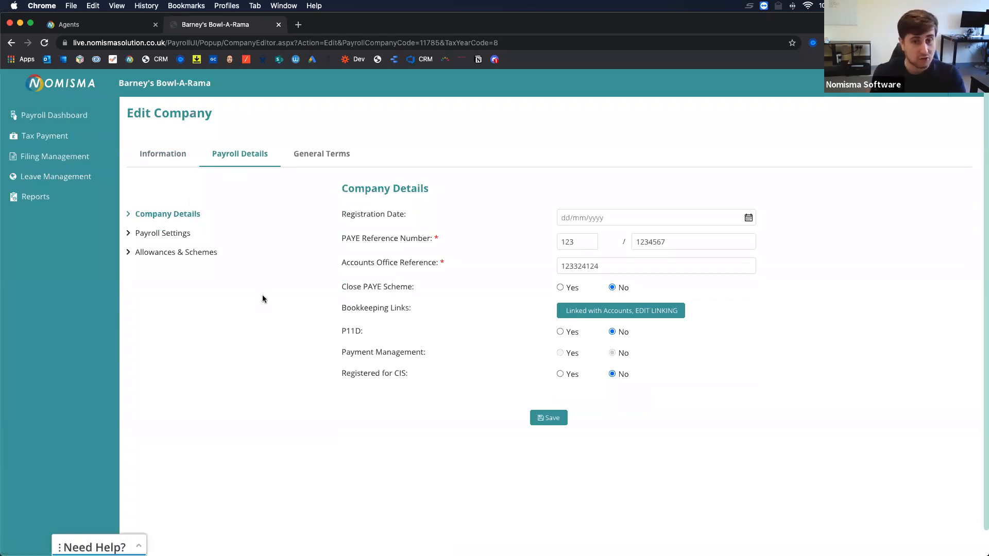
# Review the registration date, yes/no settings and Close PAYE Scheme, then open Bookkeeping Links editing.
pyautogui.tripleClick(355, 215)
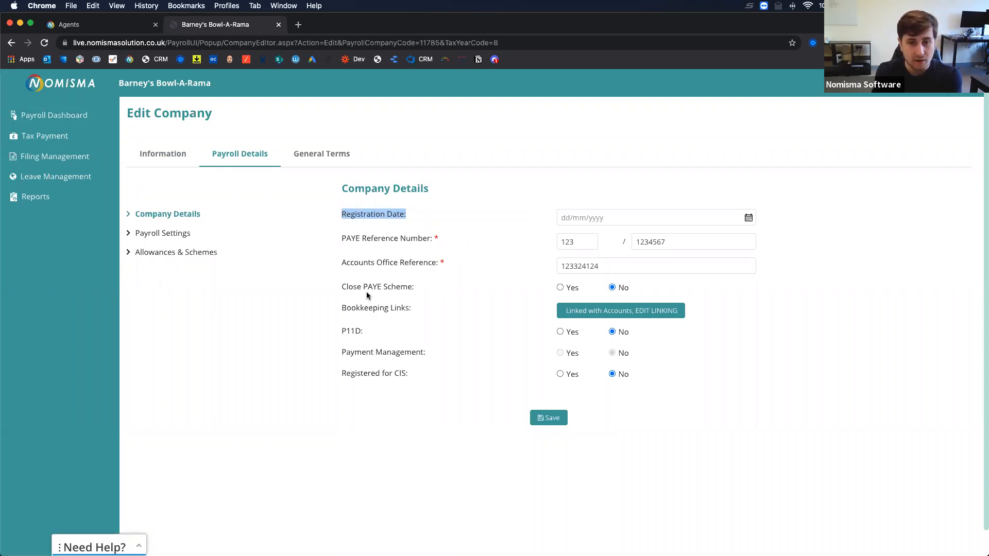
pyautogui.moveTo(342, 286); pyautogui.dragTo(641, 386)
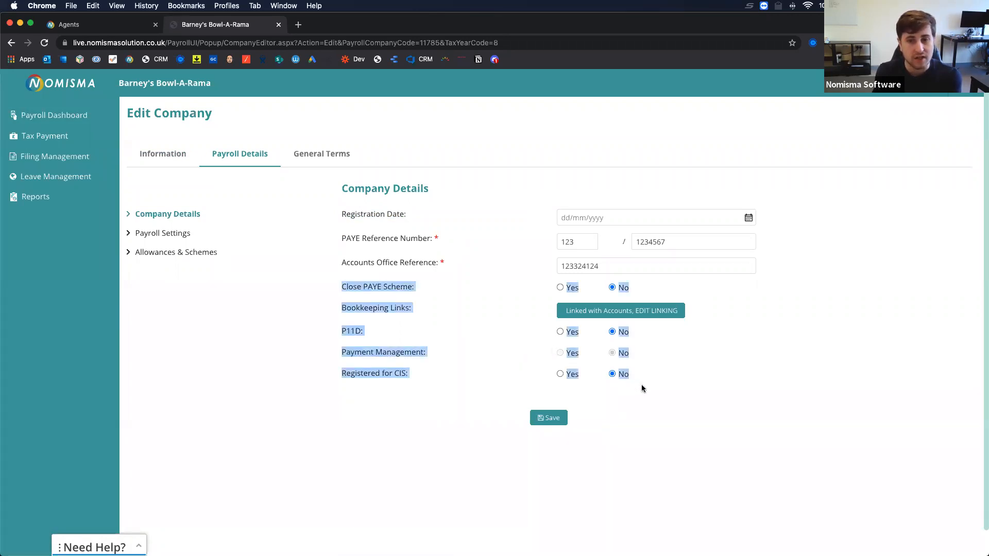
pyautogui.click(640, 383)
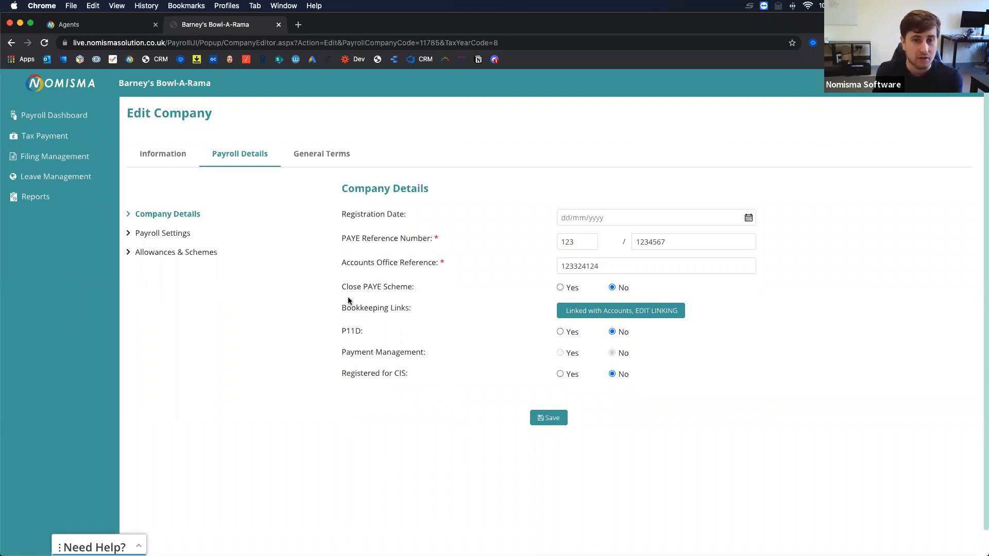
pyautogui.moveTo(343, 289); pyautogui.dragTo(395, 289)
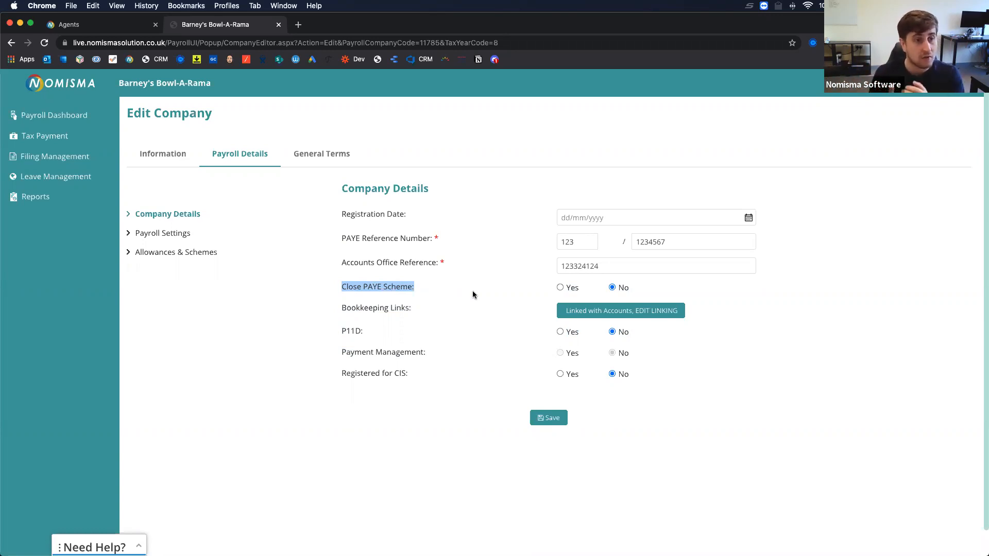
pyautogui.click(491, 313)
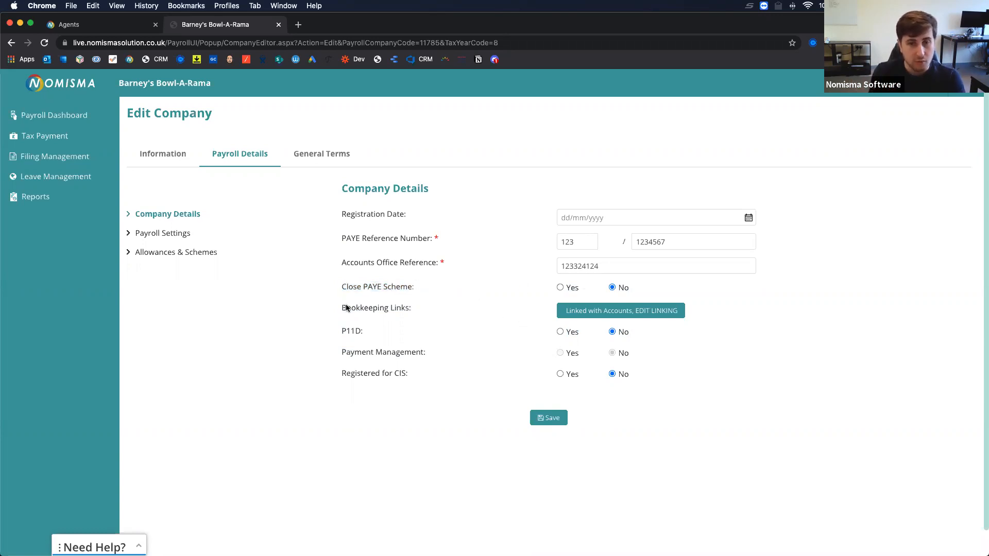
pyautogui.click(620, 312)
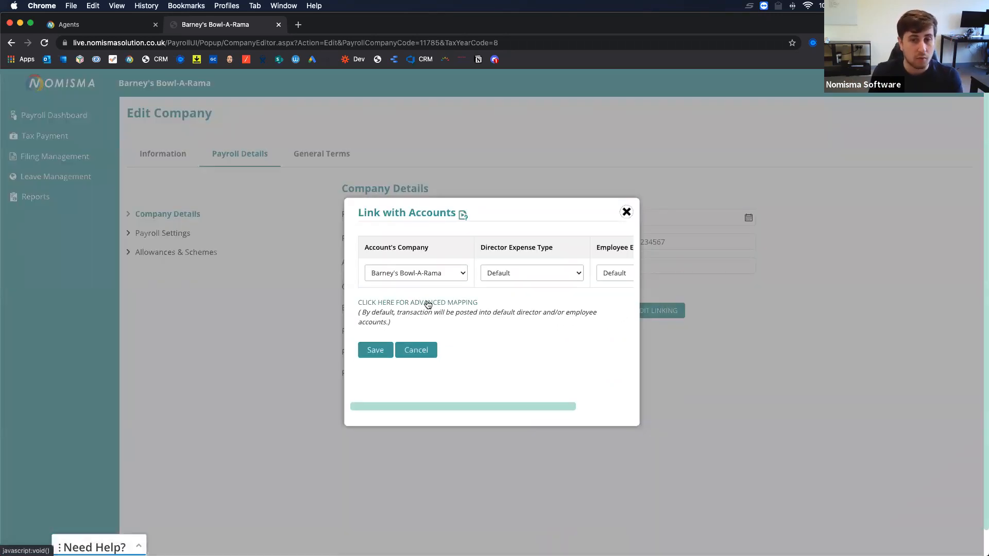
# Clear the linked accounts company and inspect the empty per-employee Advanced Mapping choices.
pyautogui.click(419, 273)
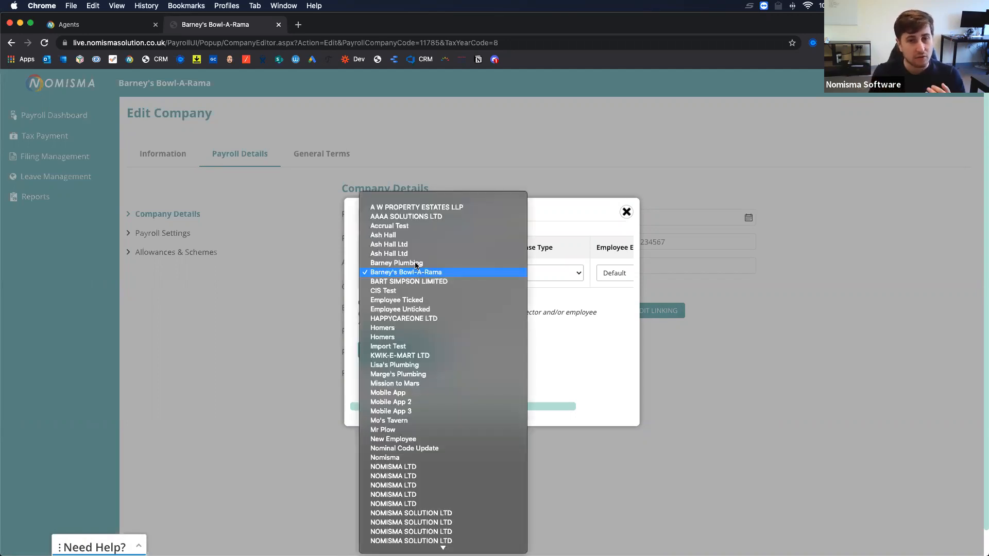
pyautogui.click(388, 205)
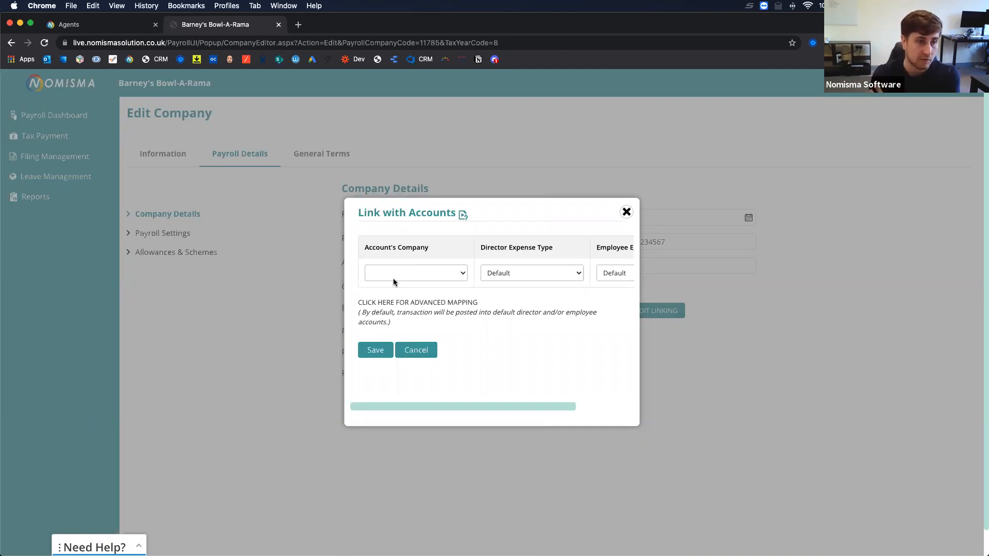
pyautogui.hscroll(3, 489, 279)
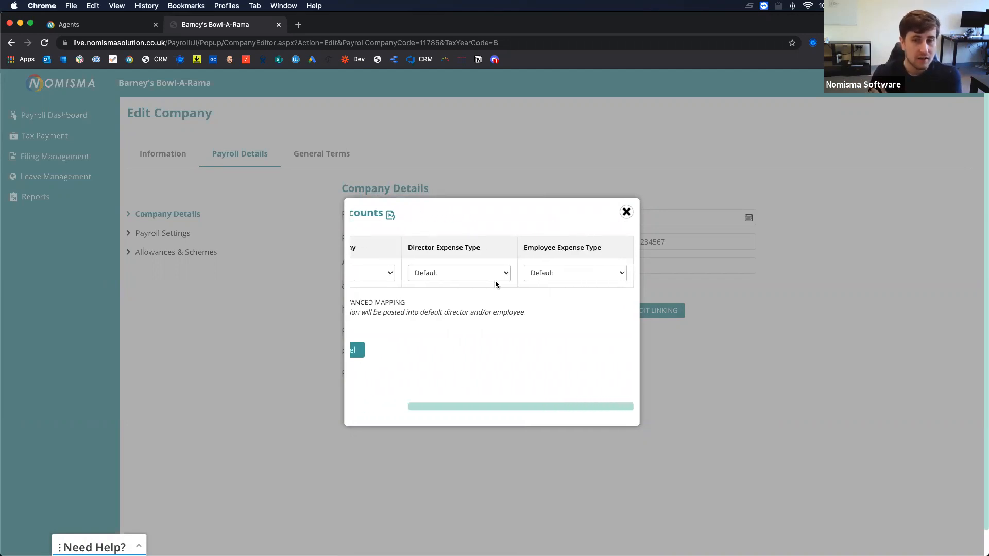
pyautogui.hscroll(-3, 420, 297)
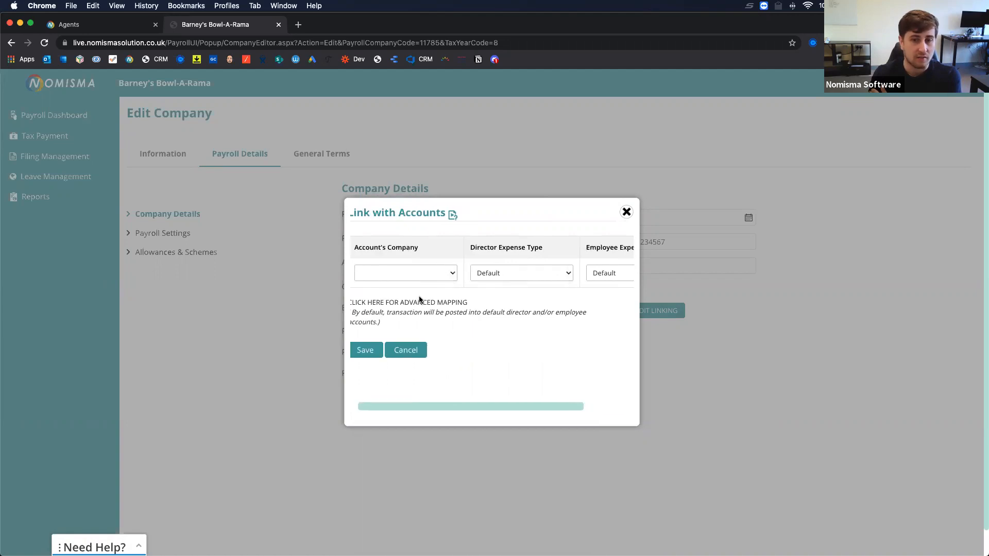
pyautogui.click(399, 307)
pyautogui.scroll(-3, 460, 322)
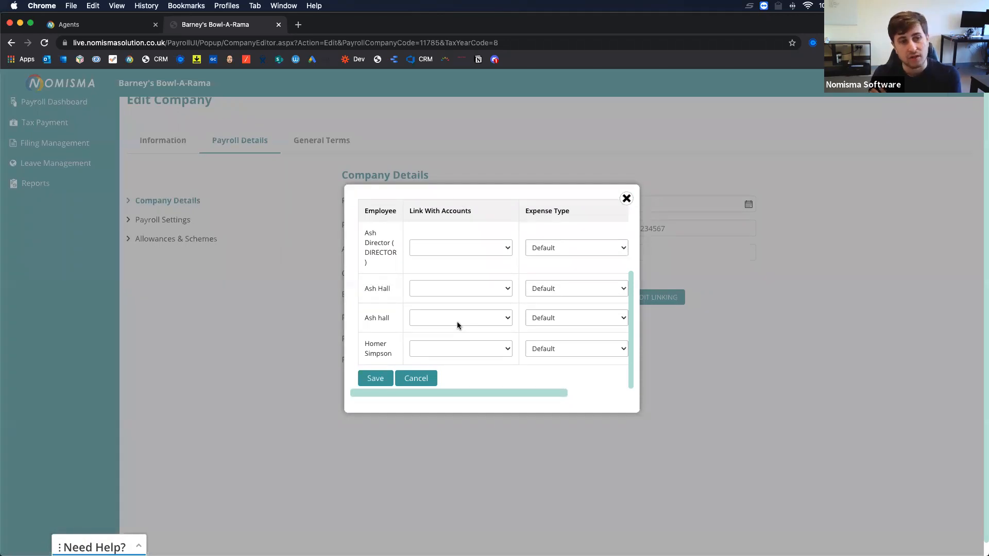
pyautogui.click(449, 248)
pyautogui.click(459, 262)
pyautogui.click(440, 287)
pyautogui.click(429, 291)
pyautogui.scroll(5, 446, 318)
# Link the company to Lisa's Plumbing and map the director and second employee to one accounts person.
pyautogui.click(452, 259)
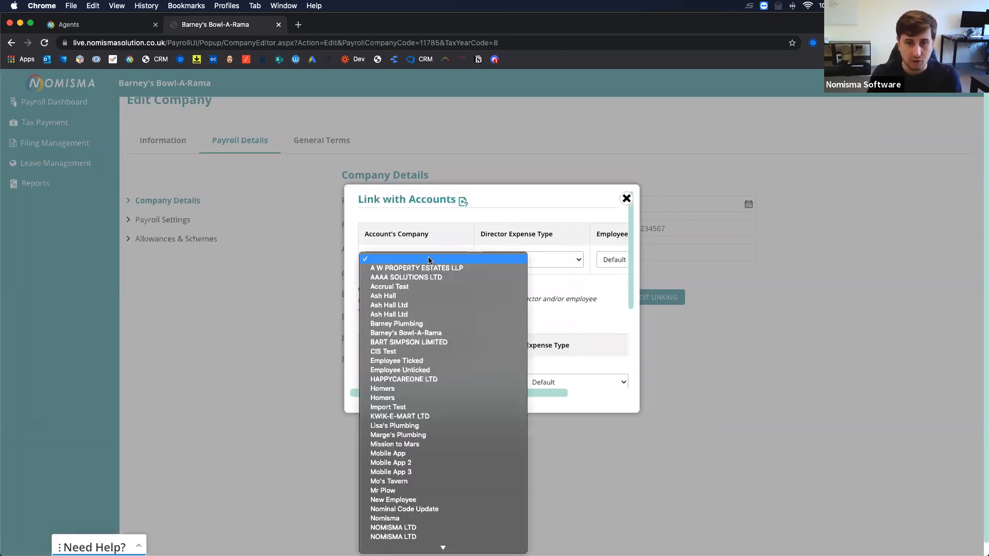
pyautogui.click(415, 427)
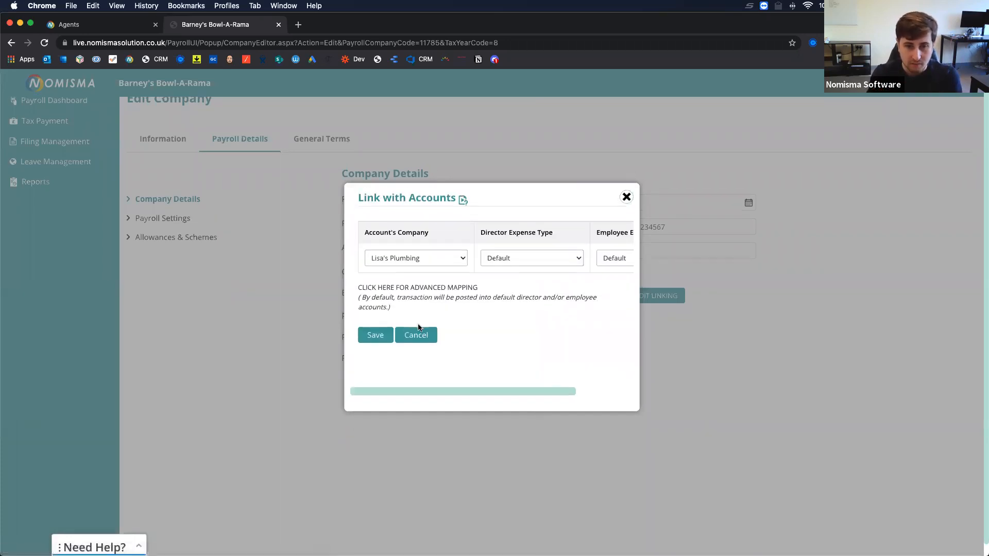
pyautogui.scroll(-2, 395, 292)
pyautogui.scroll(-2, 395, 293)
pyautogui.click(441, 246)
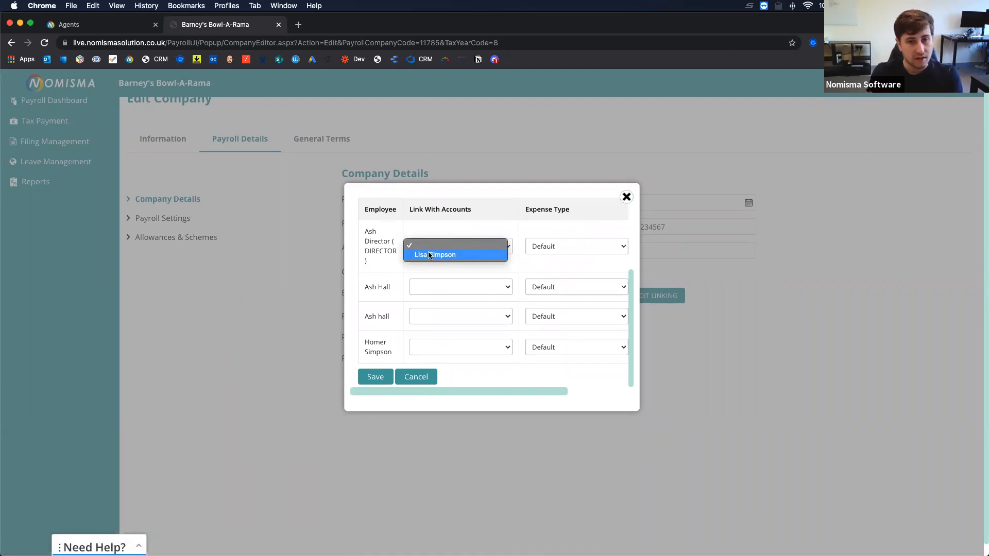
pyautogui.click(432, 255)
pyautogui.click(423, 287)
pyautogui.click(424, 295)
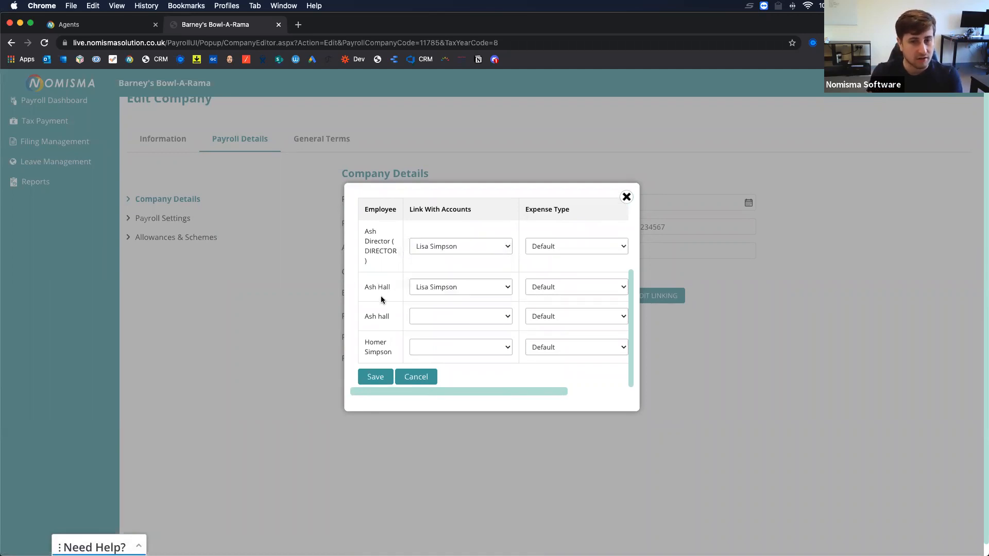
# Leave the director's expense type at Default and cancel the linking changes.
pyautogui.click(579, 243)
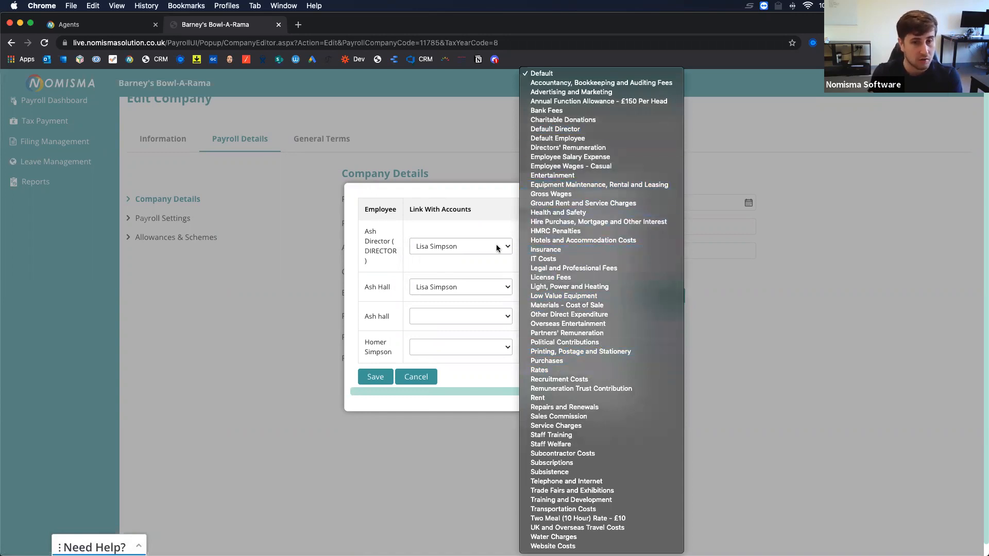
pyautogui.click(394, 307)
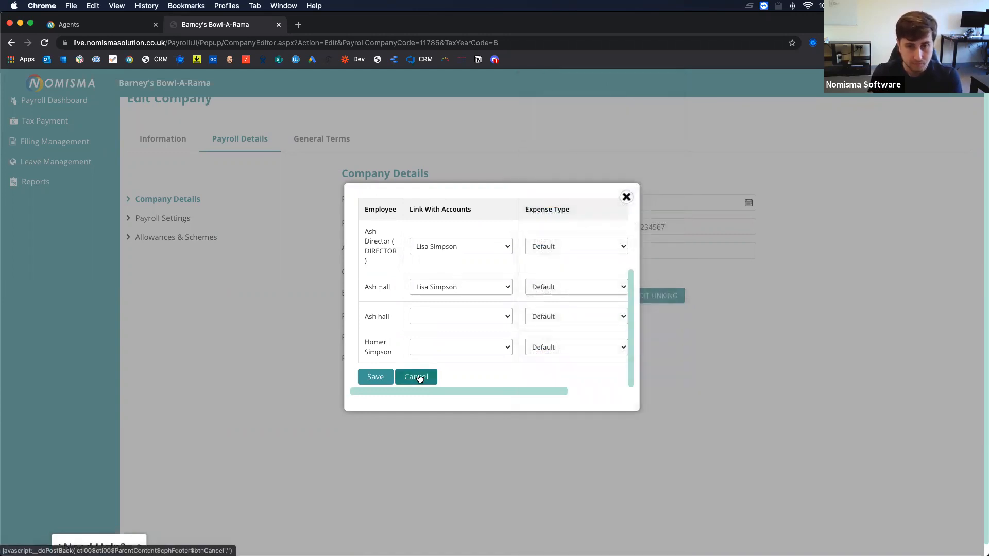
pyautogui.click(418, 378)
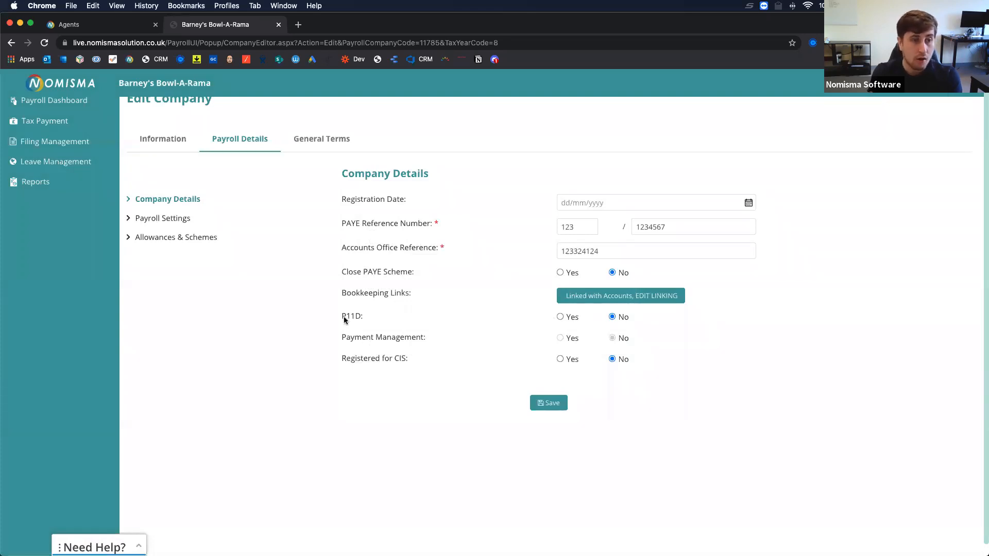
pyautogui.click(560, 317)
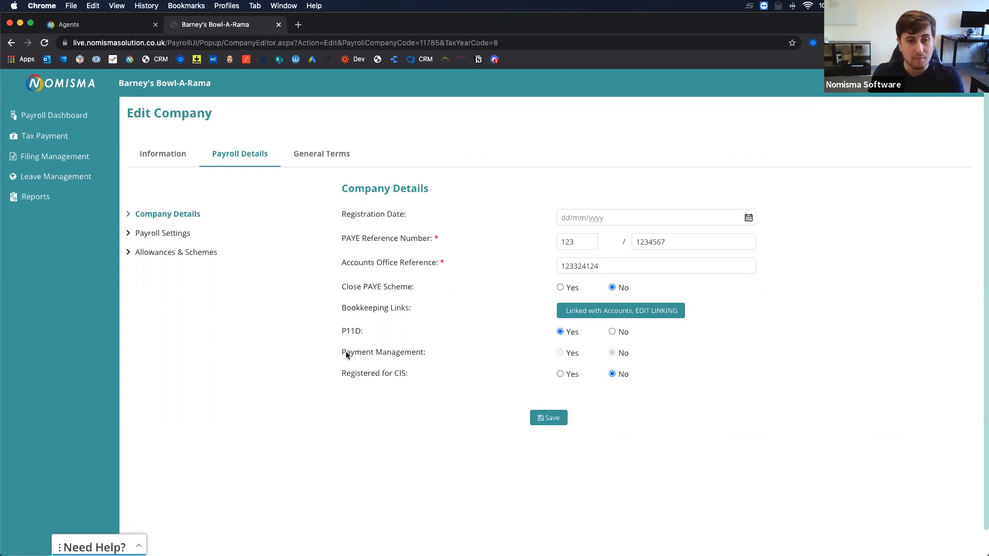
pyautogui.moveTo(346, 353); pyautogui.dragTo(467, 364)
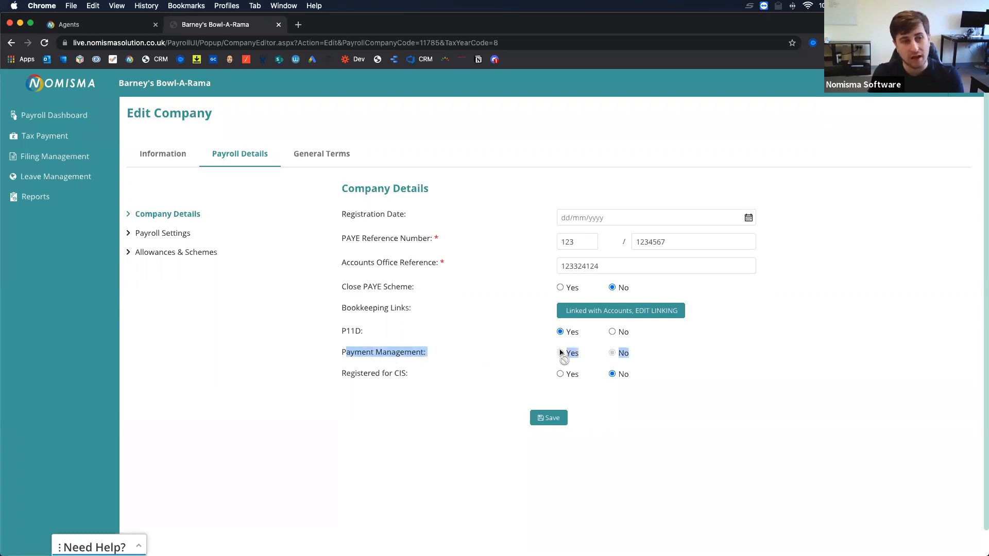
pyautogui.click(490, 349)
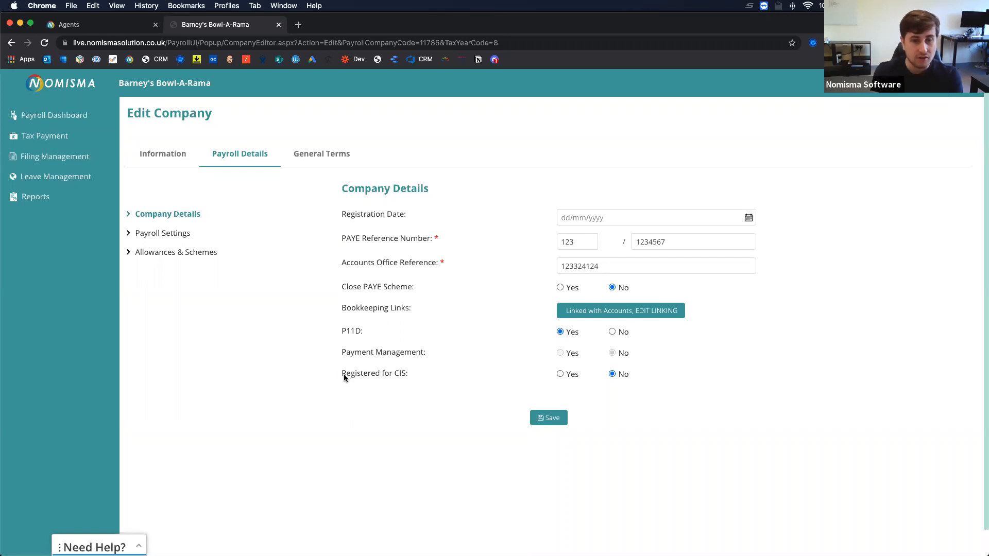
pyautogui.moveTo(342, 374); pyautogui.dragTo(436, 378)
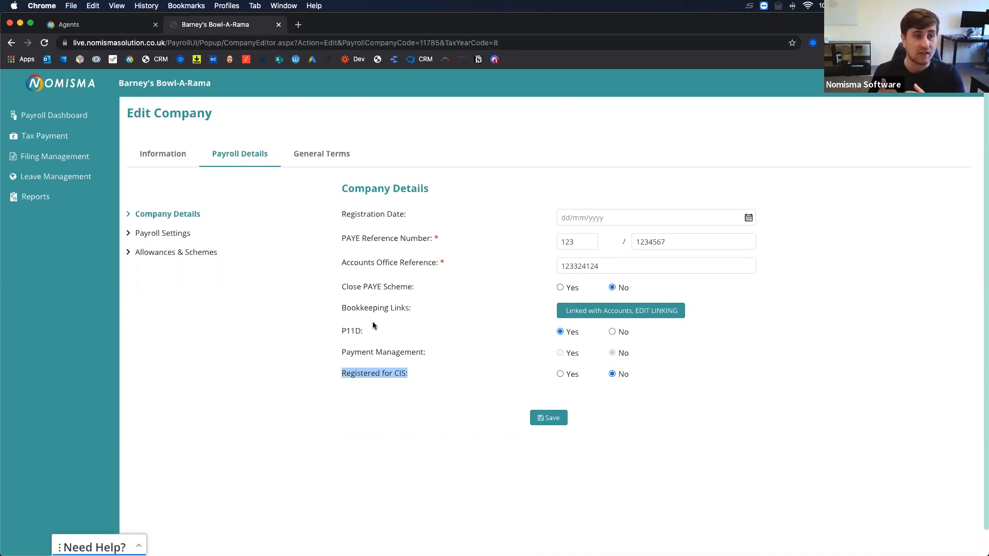
pyautogui.click(447, 362)
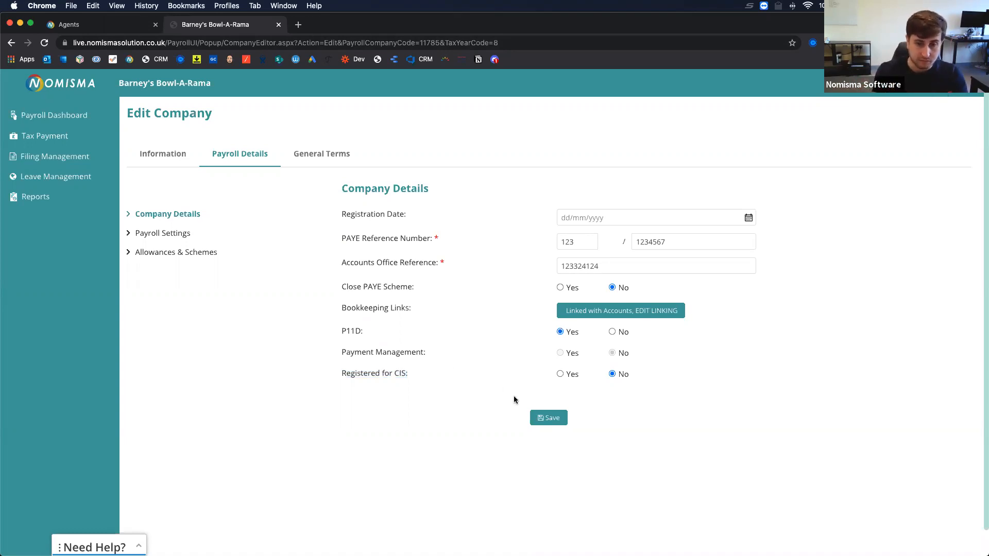
# Save the company details and set Company Pension to Yes in Payroll Settings.
pyautogui.click(544, 420)
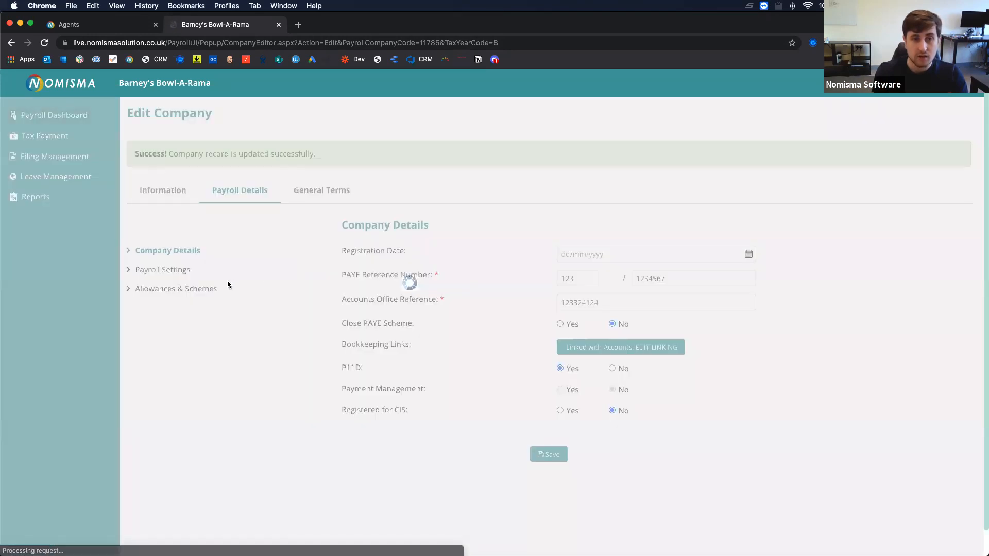
pyautogui.click(177, 272)
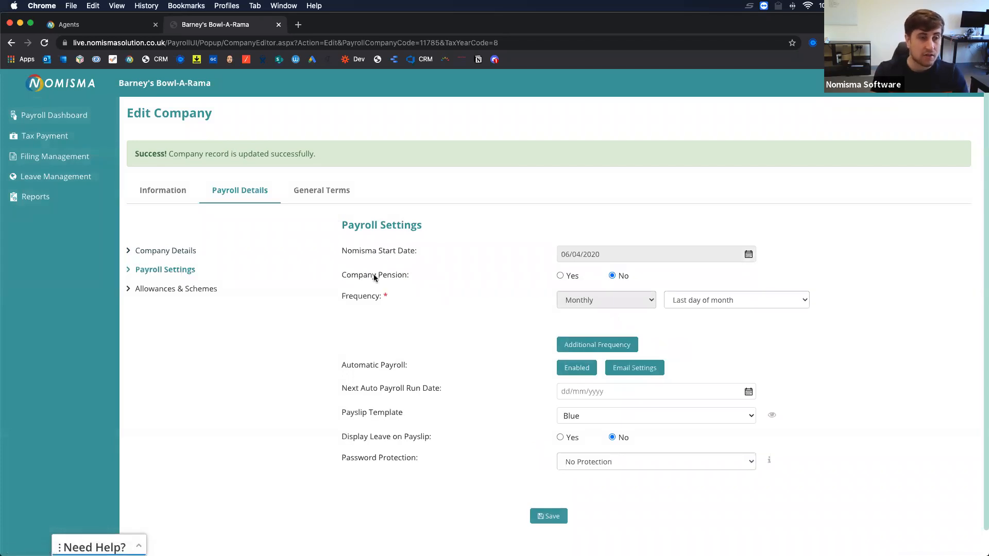
pyautogui.scroll(-1, 373, 278)
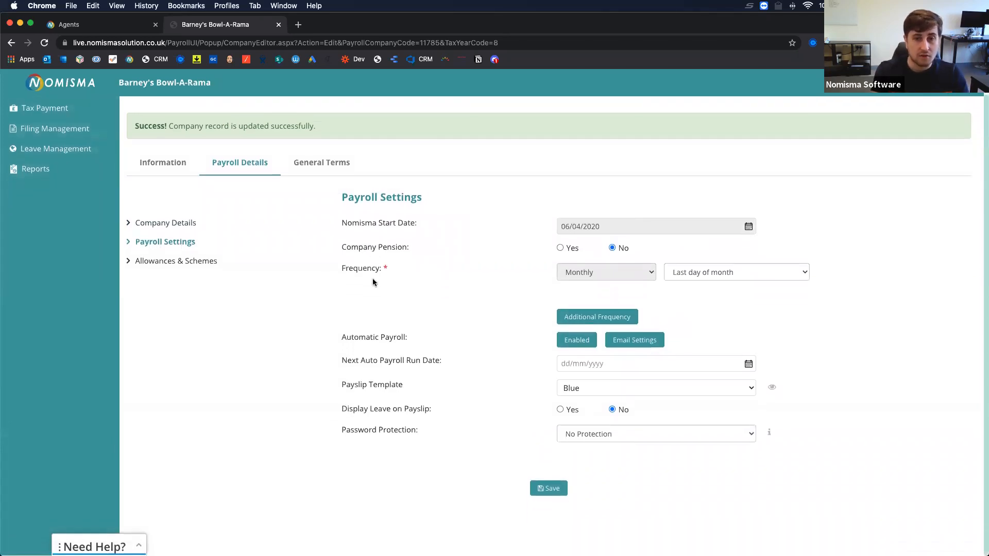
pyautogui.click(559, 248)
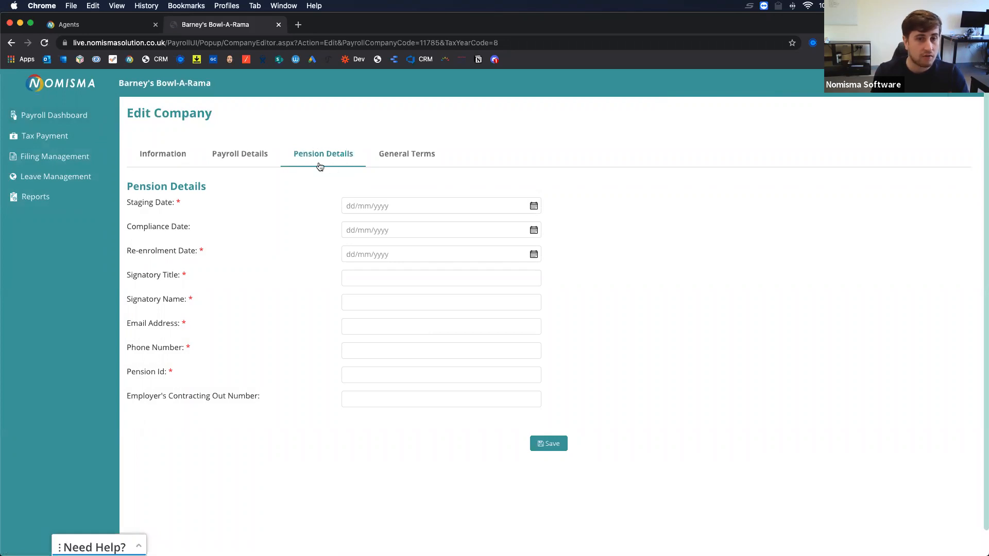
# Enter the pension staging date 01/01/2020.
pyautogui.click(343, 206)
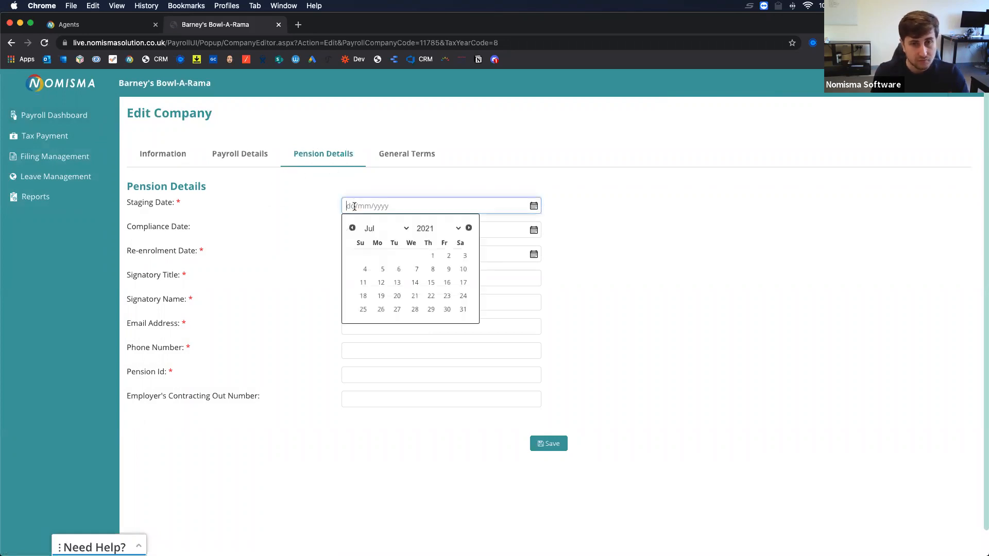
pyautogui.click(197, 284)
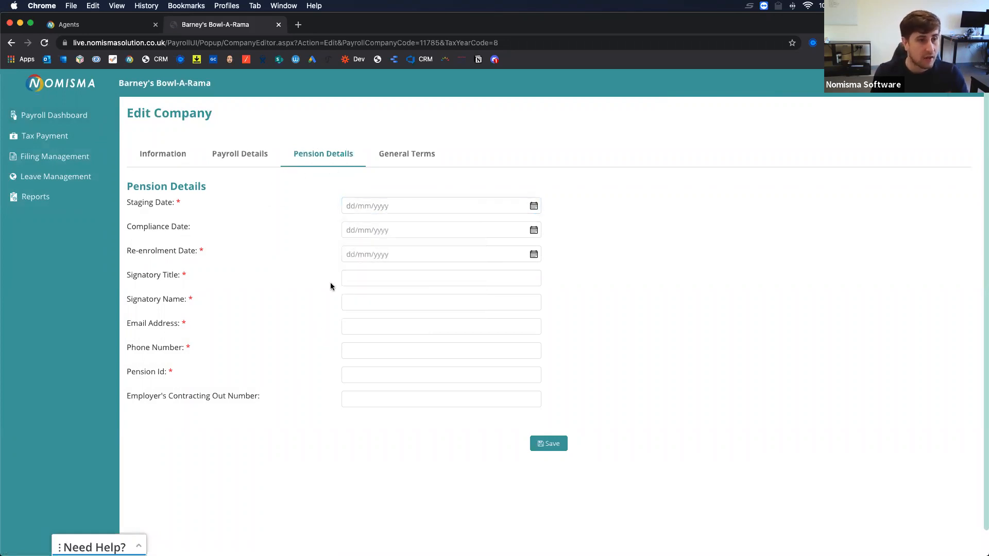
pyautogui.click(348, 206)
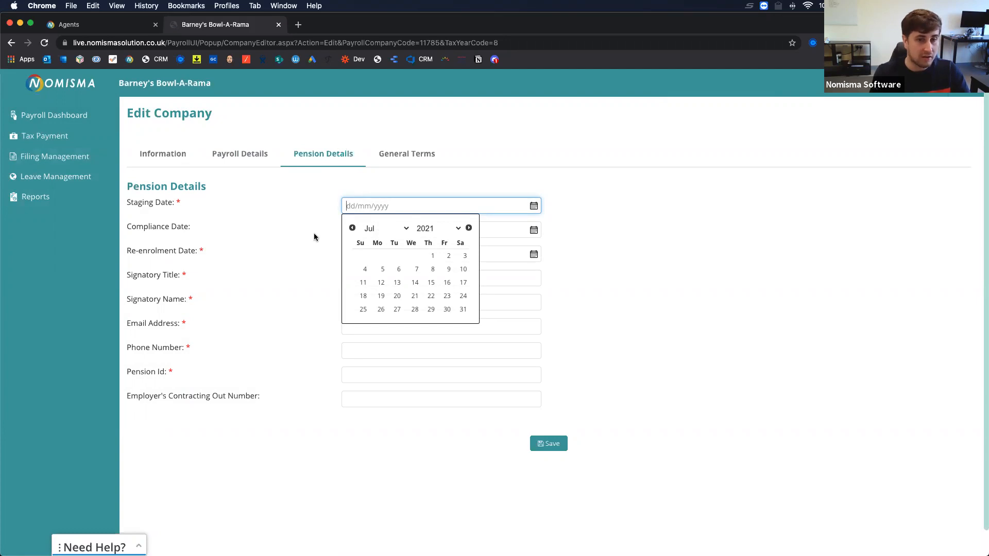
pyautogui.write('01/01/2020')
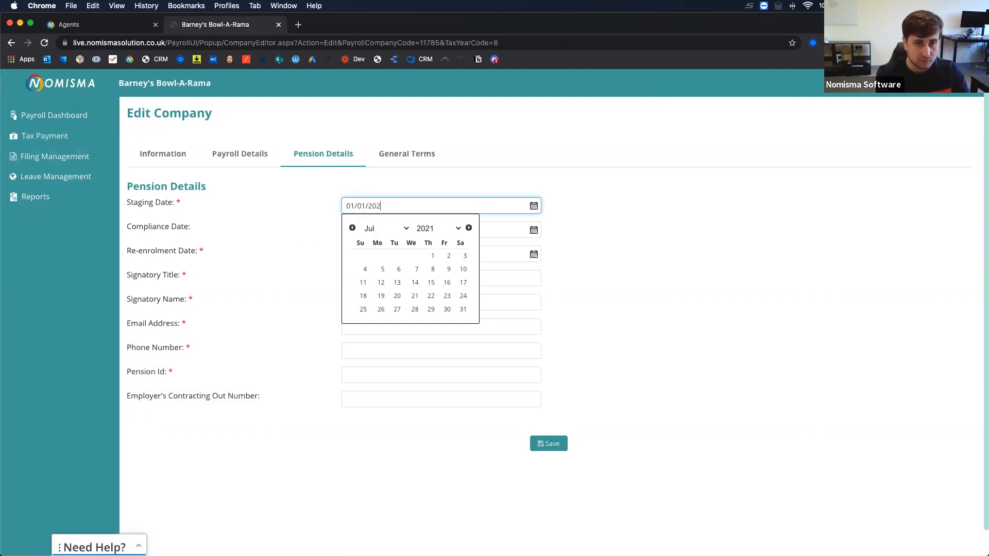
pyautogui.press('Tab')
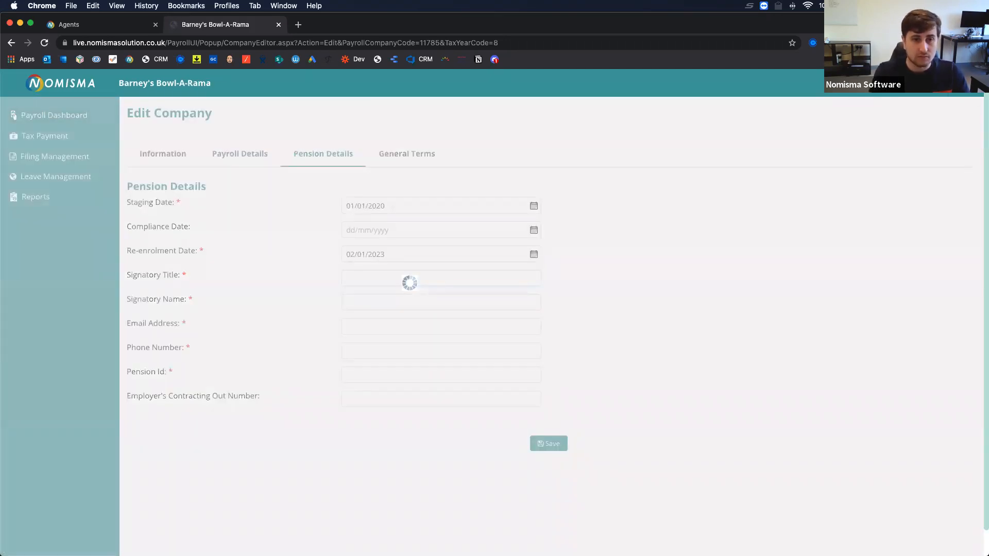
# Fill in the Director signatory's name, email, phone and the pension ID, then save.
pyautogui.click(359, 277)
pyautogui.write('Director')
pyautogui.press('Tab')
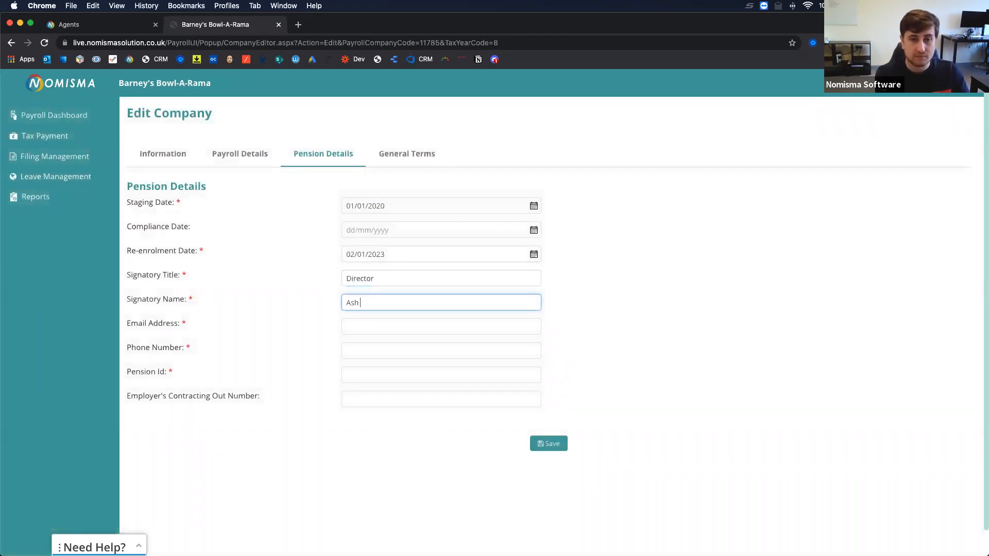
pyautogui.press('Tab')
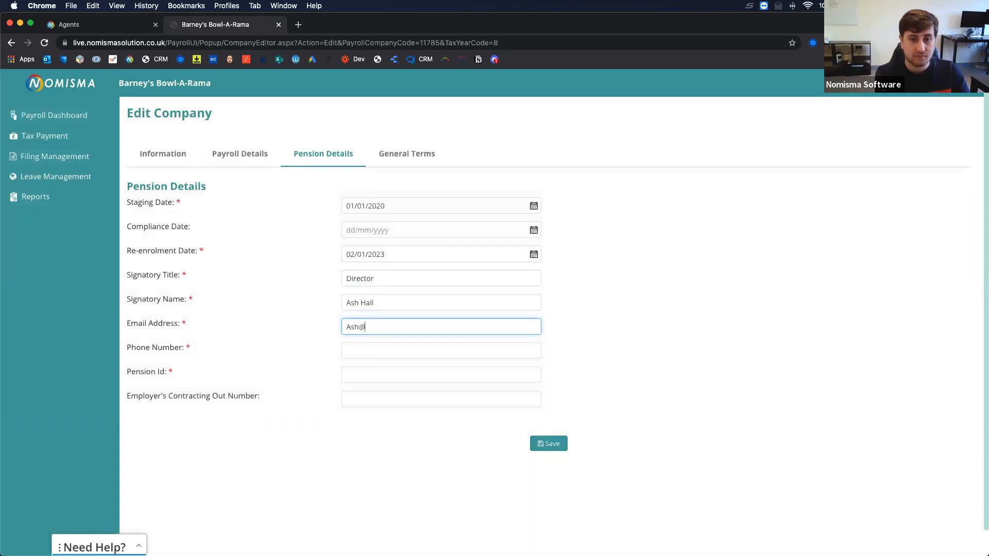
pyautogui.press('Tab')
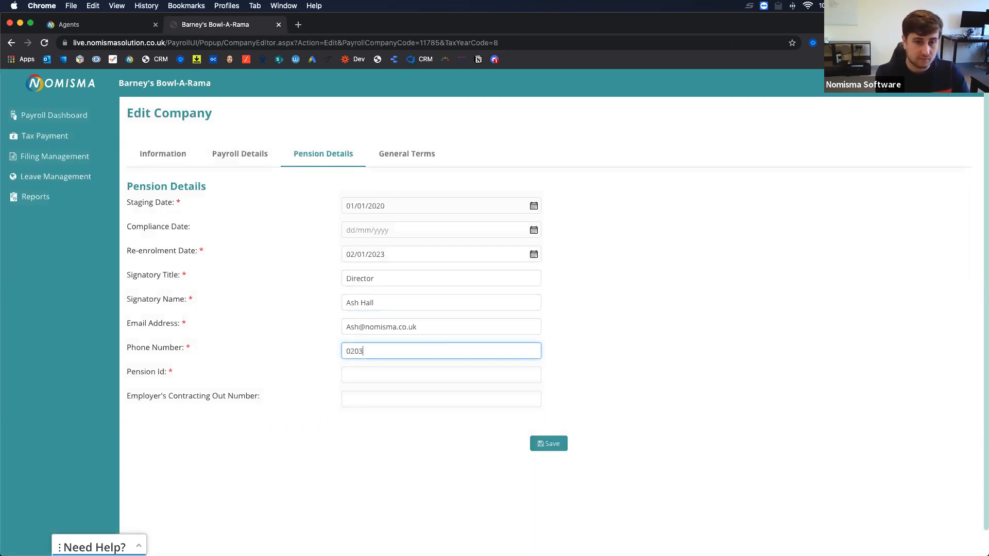
pyautogui.press('Tab')
pyautogui.write('EMP1101011010')
pyautogui.press('Tab')
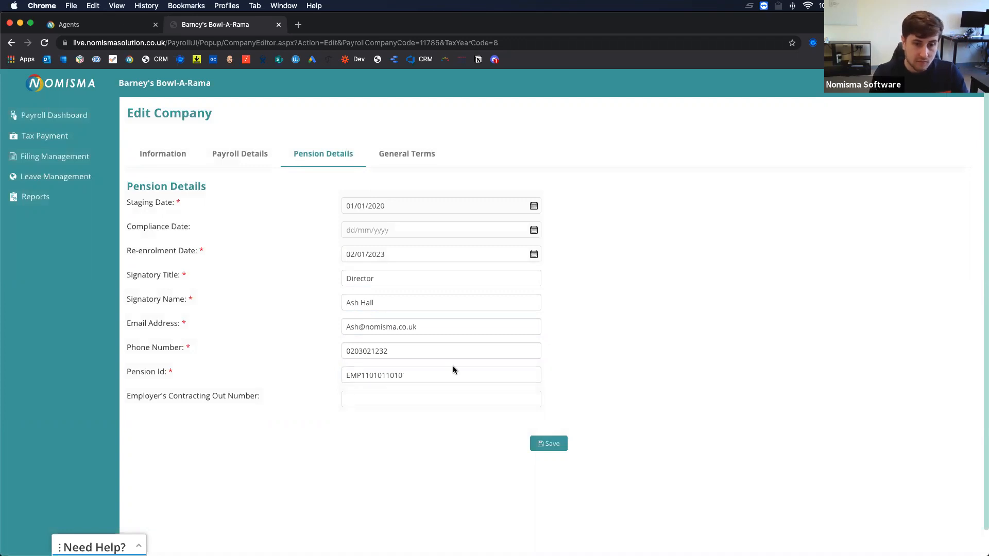
pyautogui.click(552, 445)
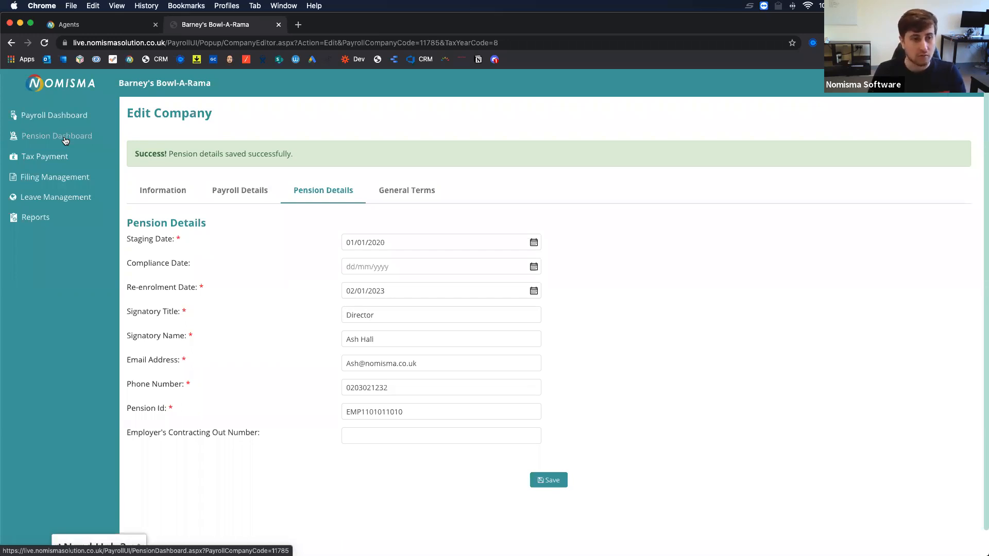
# Return to the Payroll Details tab after the pension details save confirmation.
pyautogui.click(245, 199)
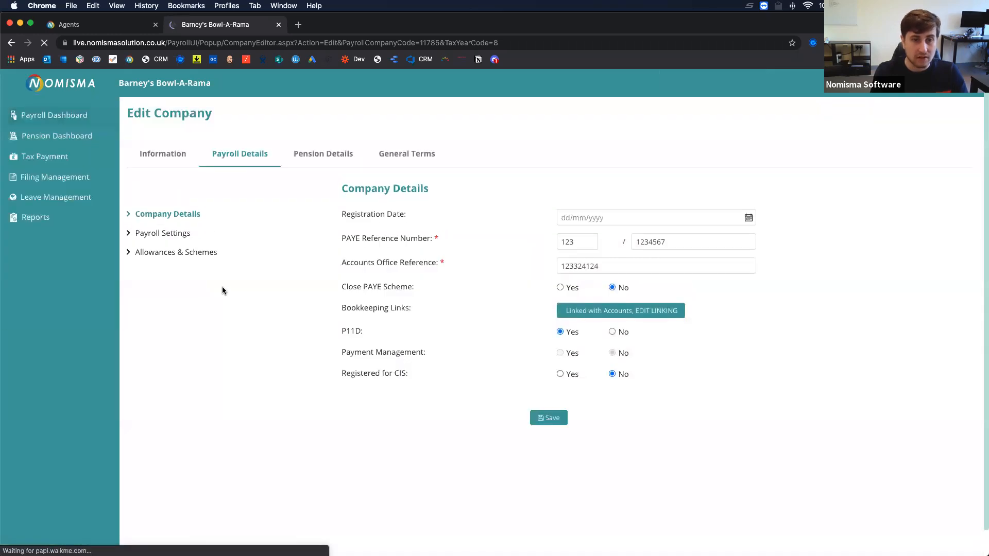
# Add a Weekly additional pay frequency in Payroll Settings, then delete it again.
pyautogui.click(178, 238)
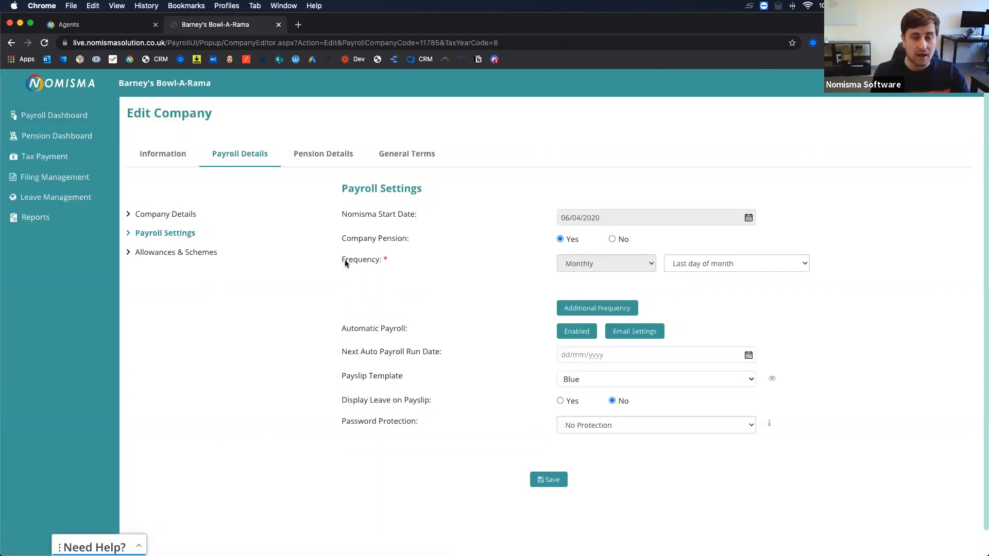
pyautogui.click(584, 310)
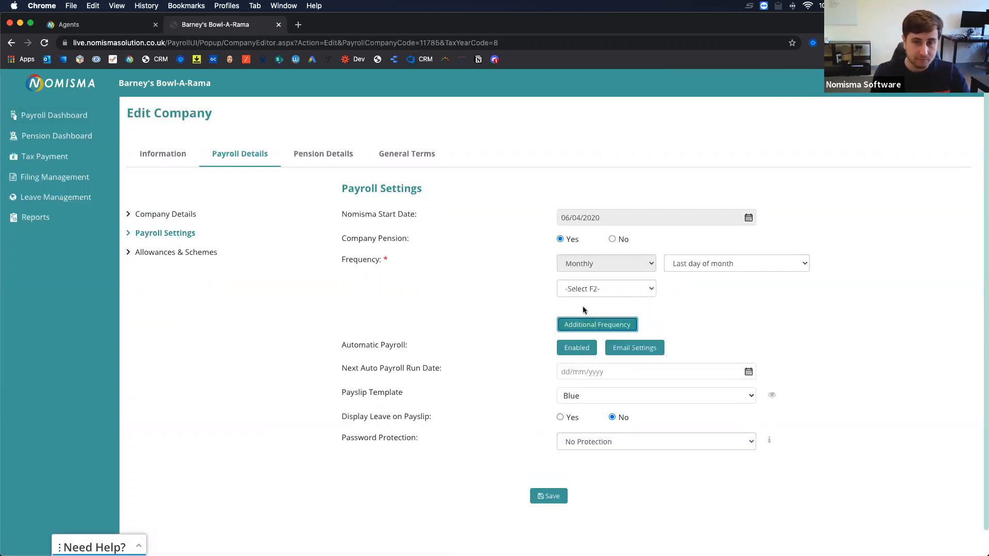
pyautogui.click(582, 289)
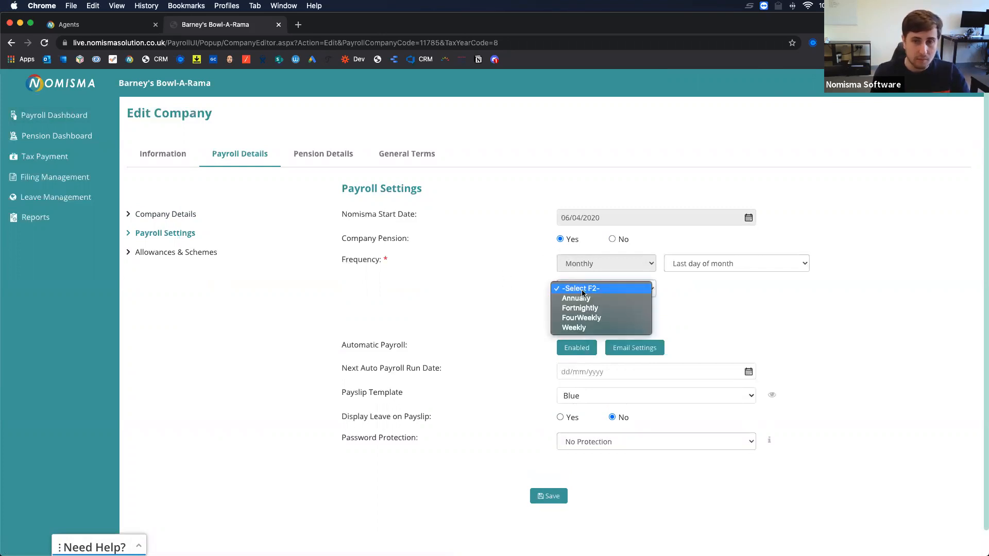
pyautogui.click(575, 328)
pyautogui.click(696, 291)
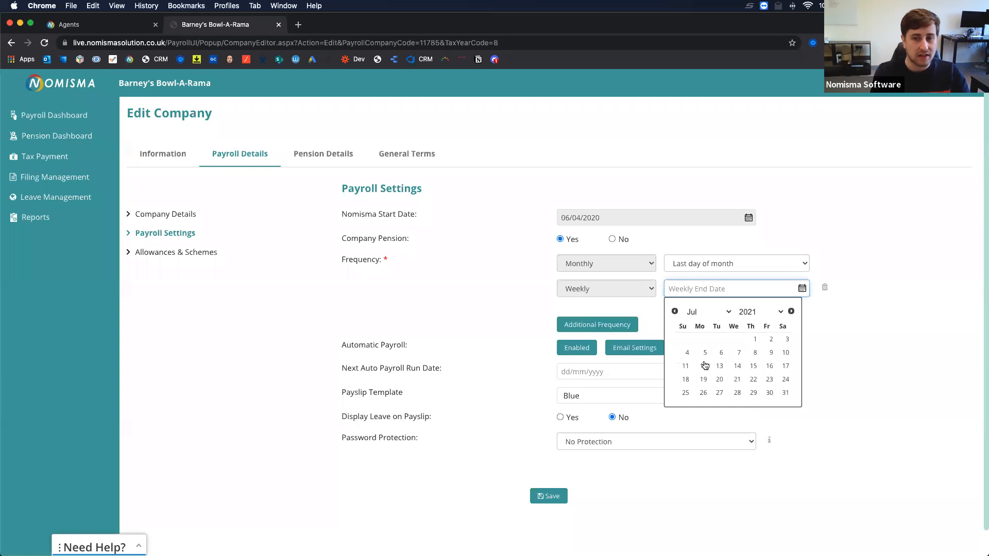
pyautogui.click(868, 347)
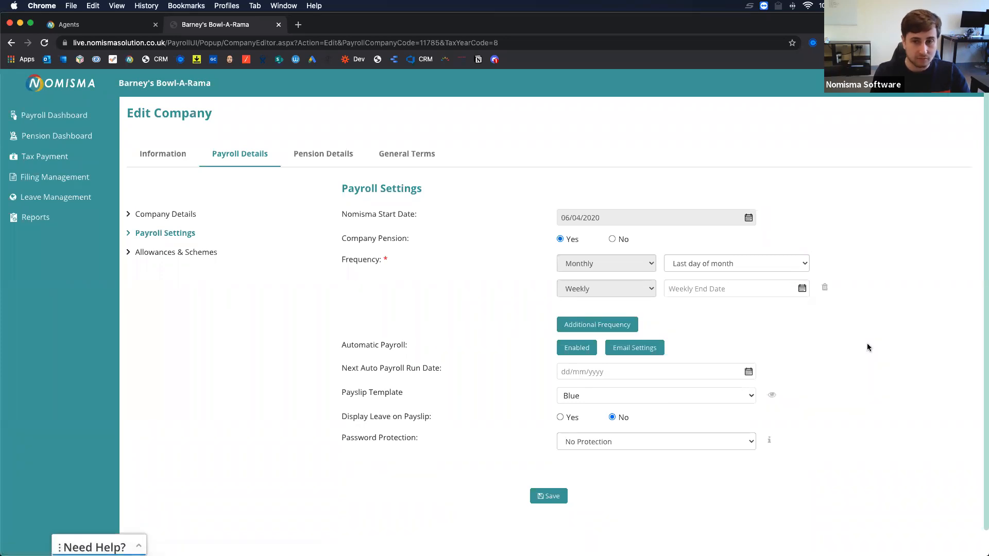
pyautogui.click(825, 288)
pyautogui.click(583, 101)
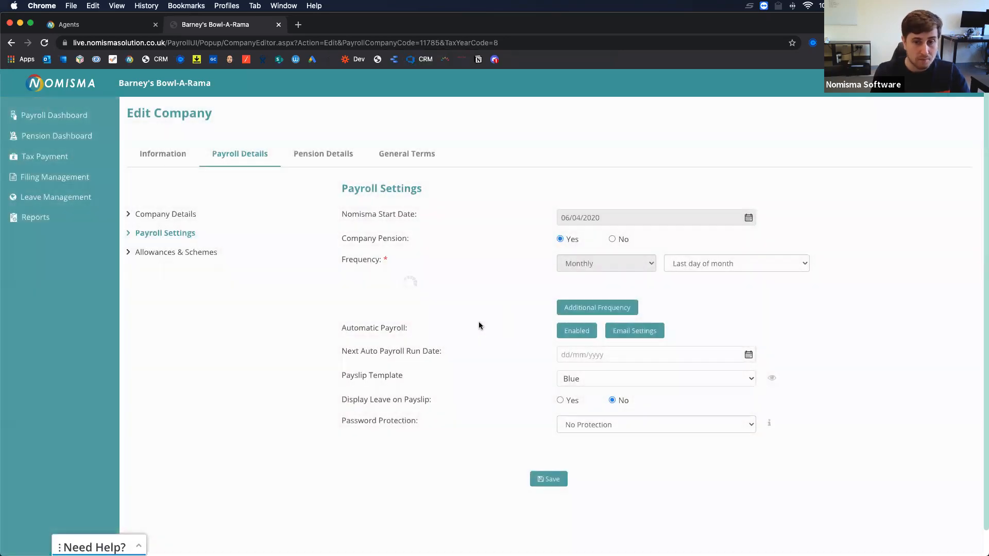
pyautogui.scroll(-1, 464, 337)
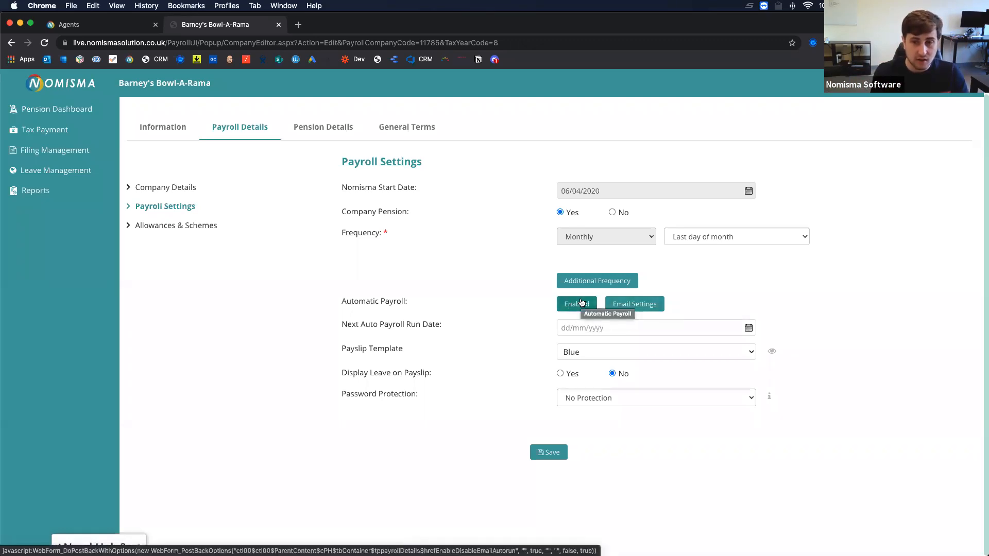
# Disable automatic payroll in the Auto payroll setup, then reopen the setup to re-enable it.
pyautogui.click(581, 303)
pyautogui.click(639, 92)
pyautogui.click(626, 304)
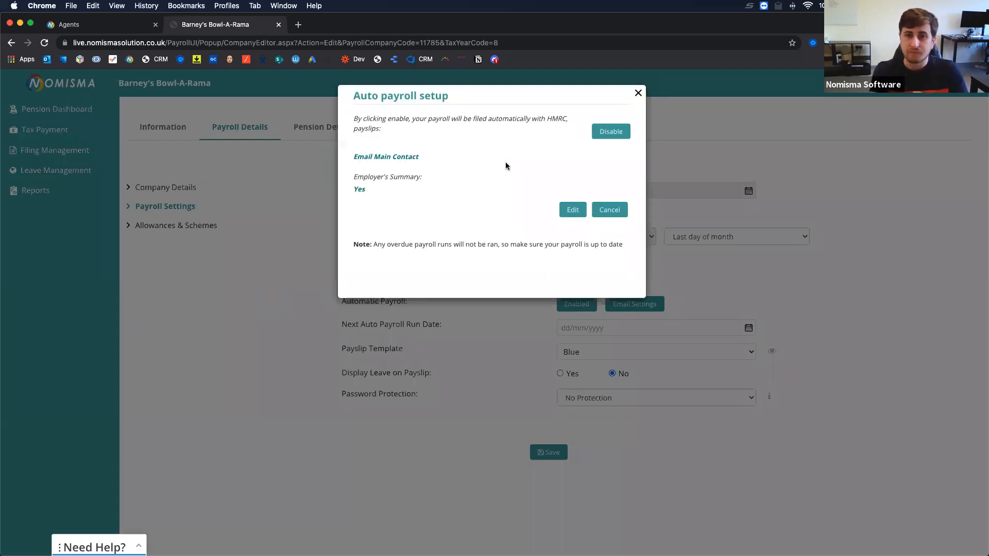
pyautogui.click(594, 130)
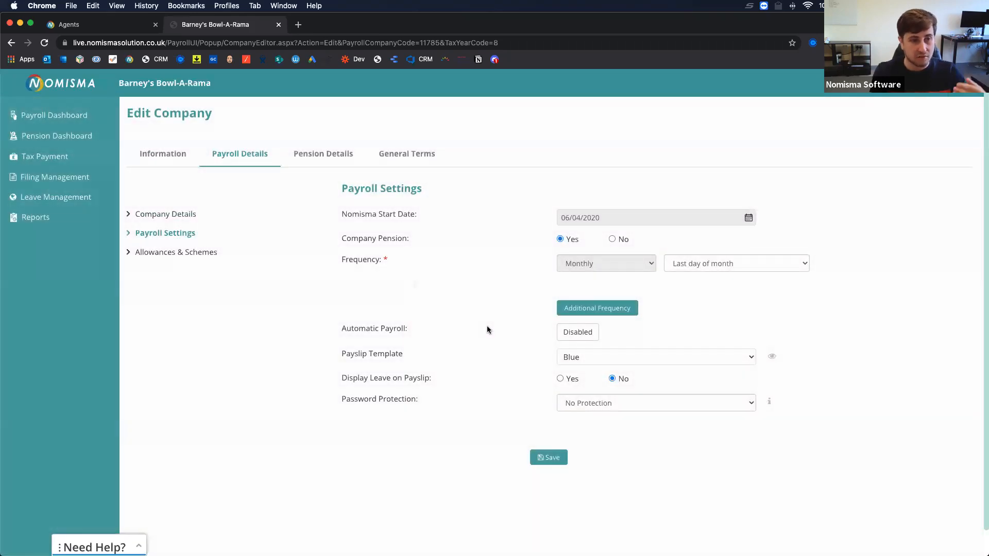
pyautogui.click(572, 336)
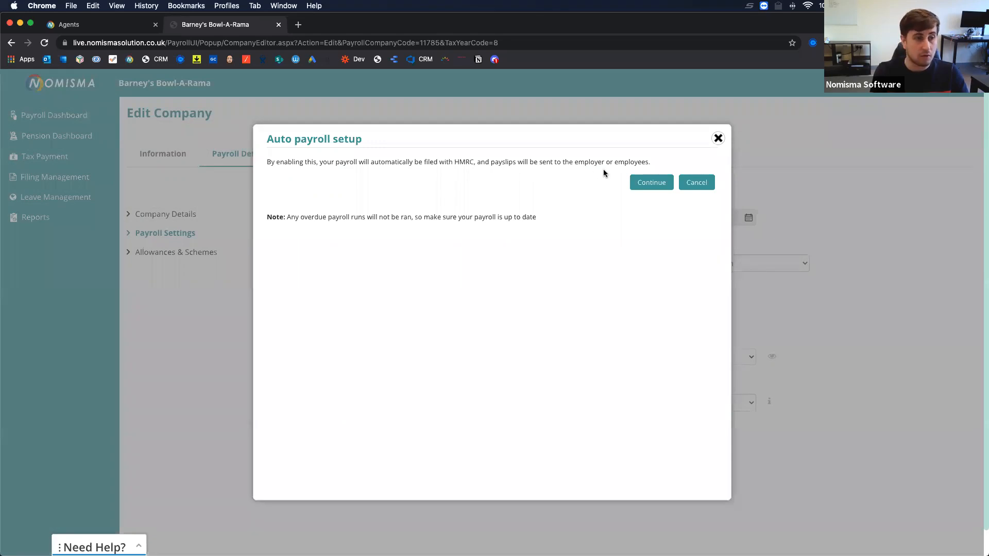
# Enable automatic payroll with payslips set to Don't Send and the employer's summary set to No.
pyautogui.click(647, 184)
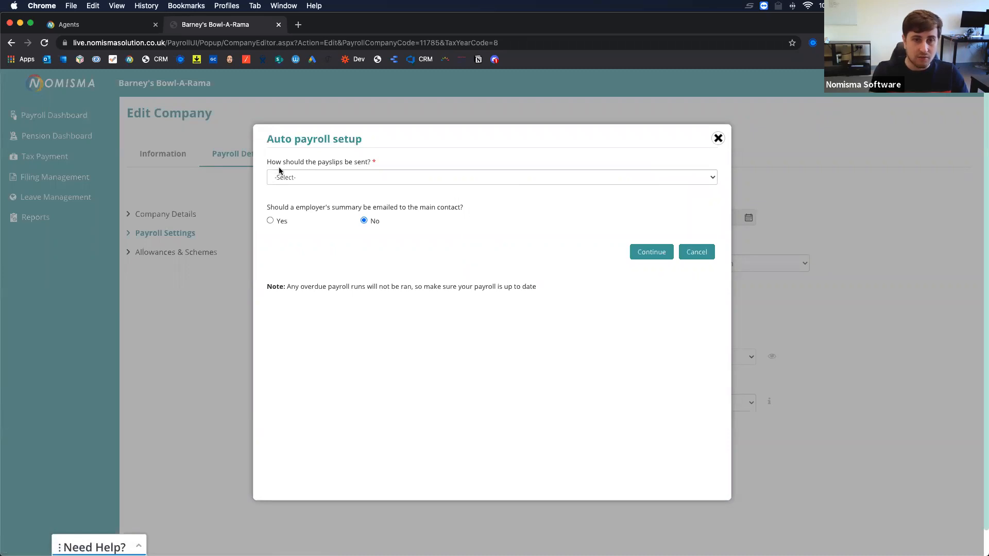
pyautogui.click(299, 178)
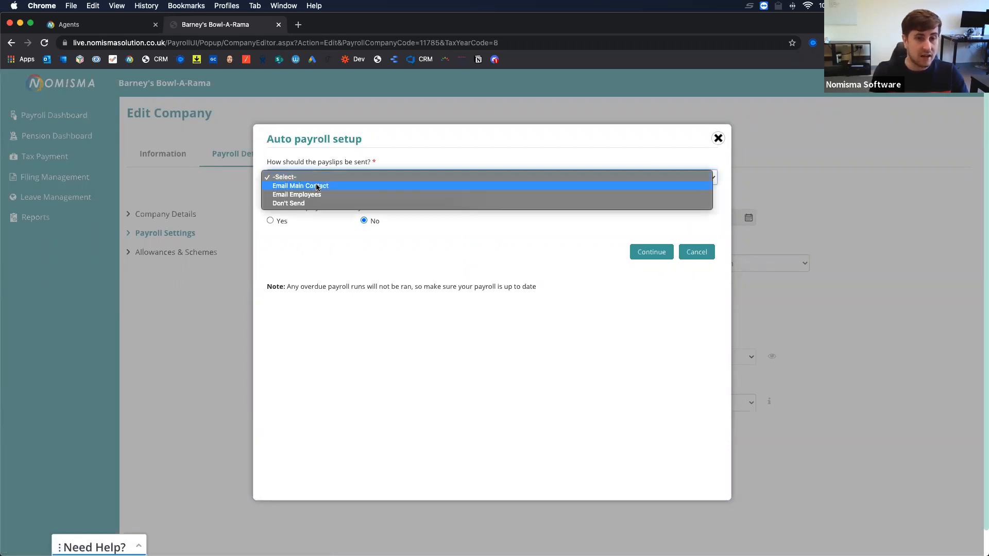
pyautogui.click(294, 204)
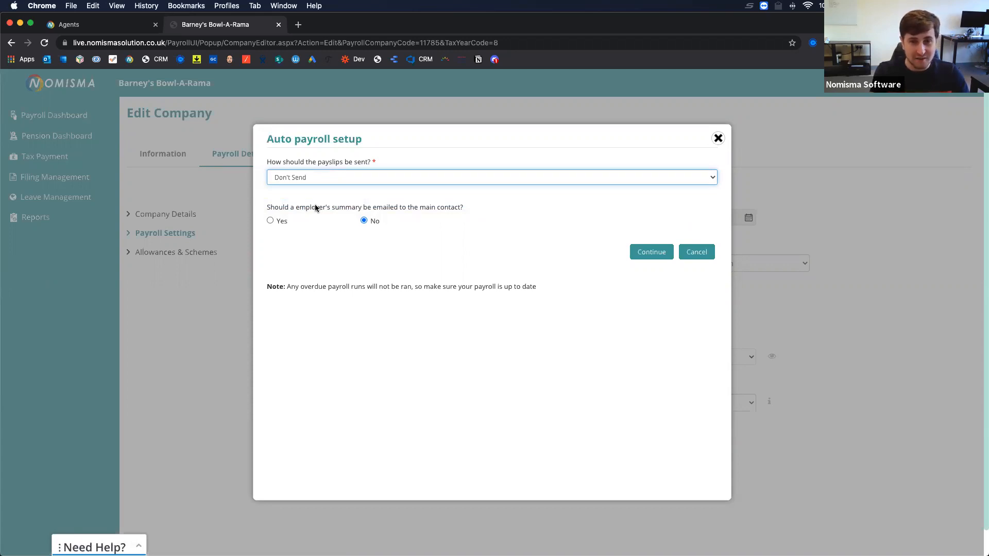
pyautogui.moveTo(270, 208); pyautogui.dragTo(325, 208)
pyautogui.moveTo(422, 207); pyautogui.dragTo(460, 208)
pyautogui.click(336, 243)
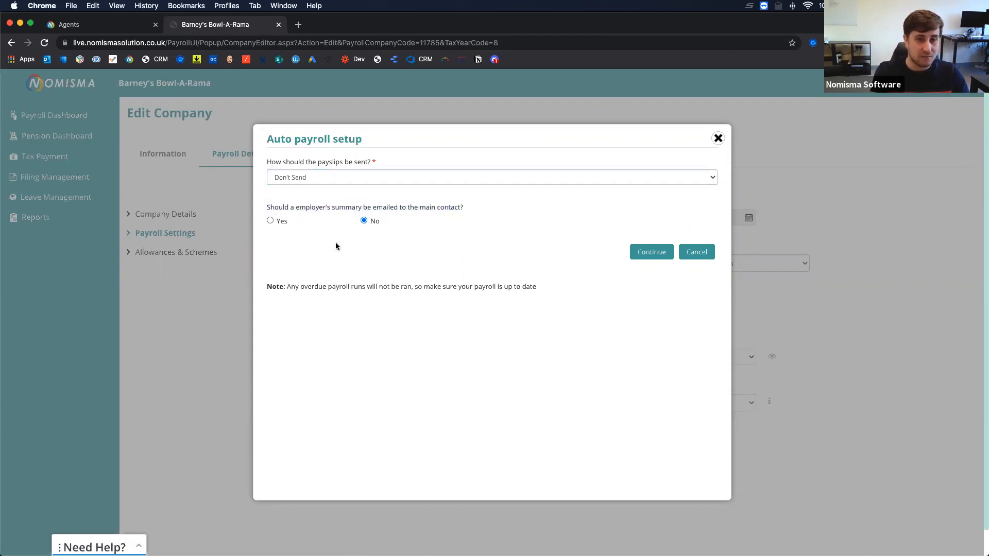
pyautogui.click(270, 220)
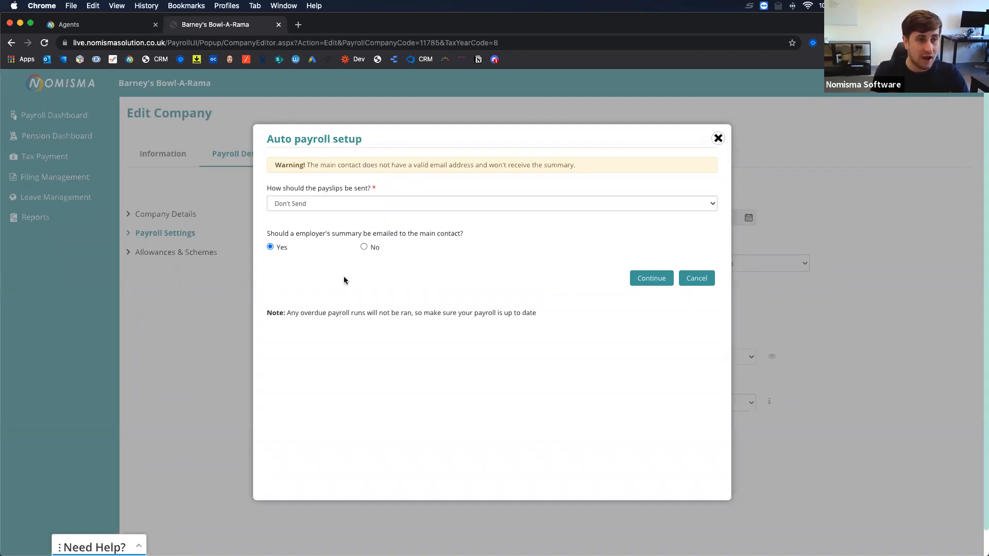
pyautogui.click(365, 248)
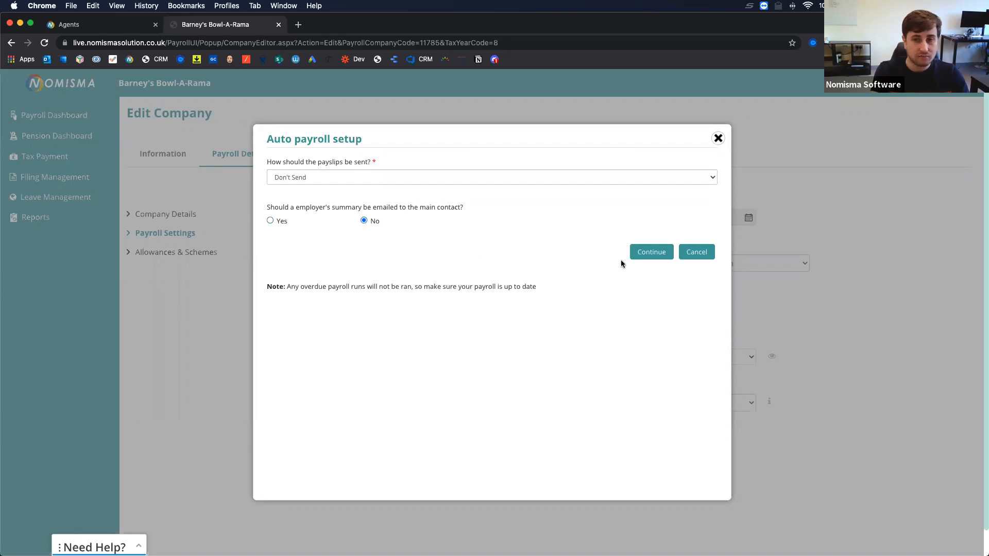
pyautogui.click(641, 253)
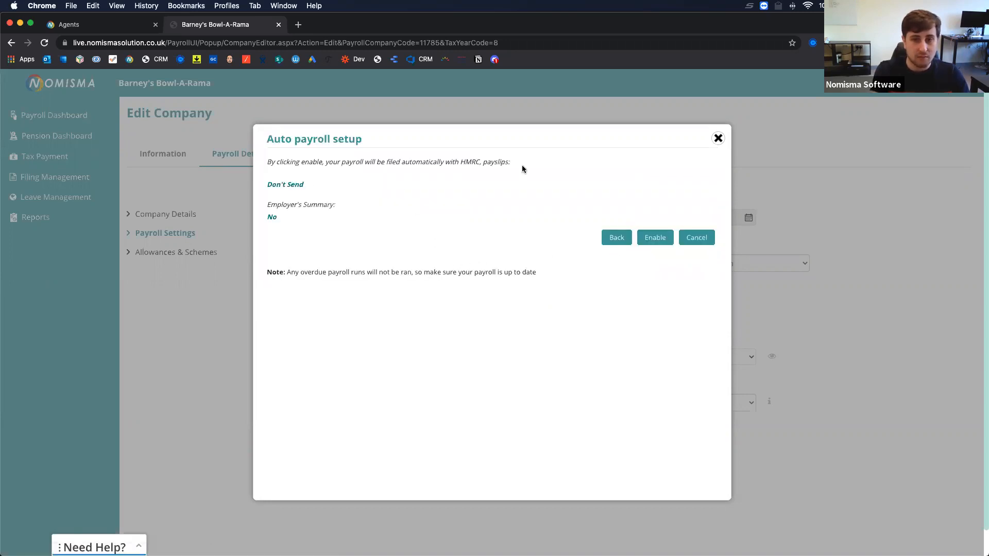
pyautogui.click(650, 234)
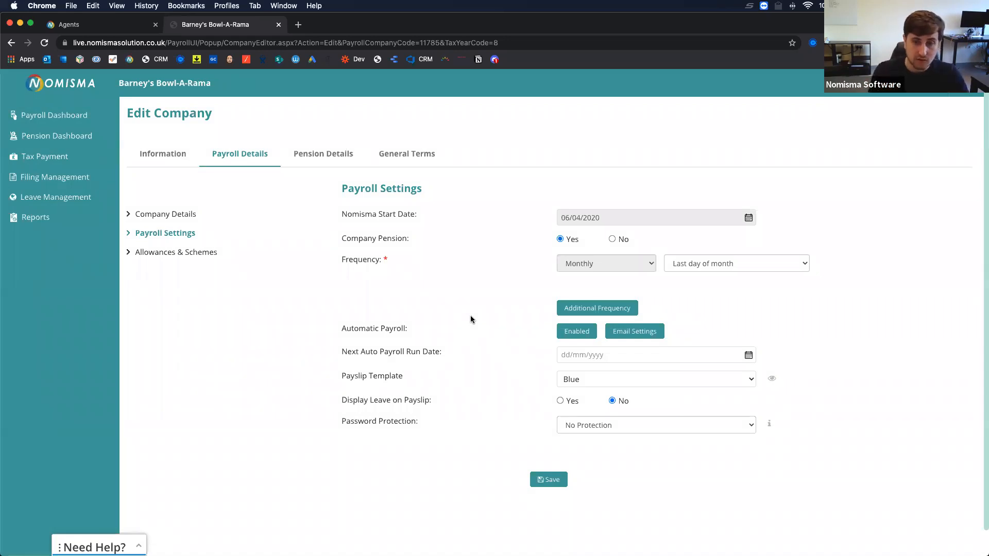
# Keep the Blue payslip template and No Protection, save, and view Allowances & Schemes.
pyautogui.scroll(-1, 416, 372)
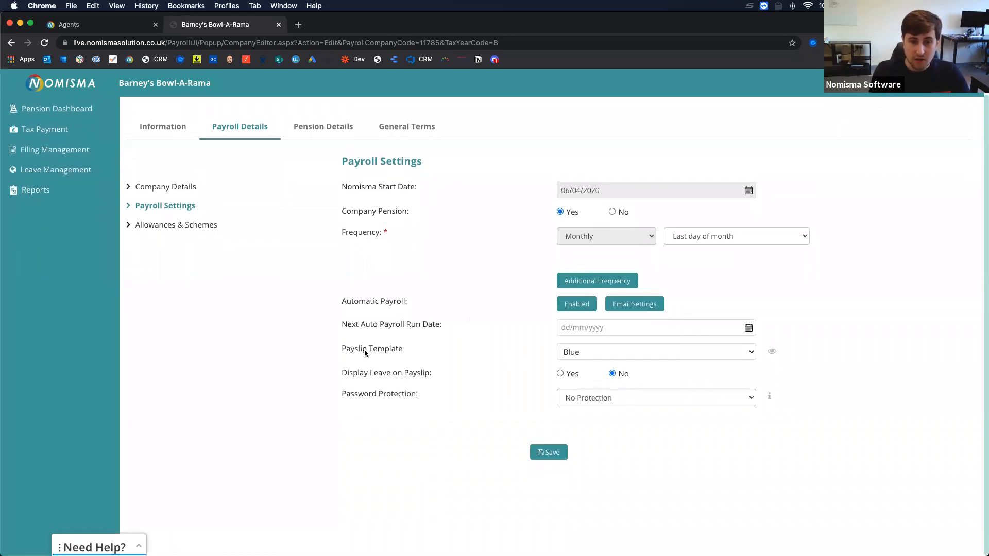
pyautogui.click(596, 351)
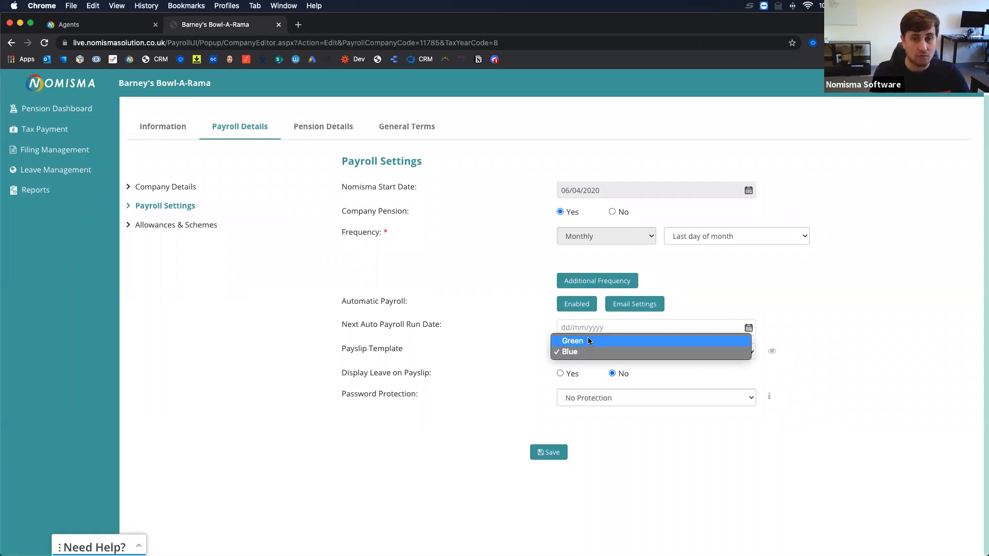
pyautogui.click(496, 368)
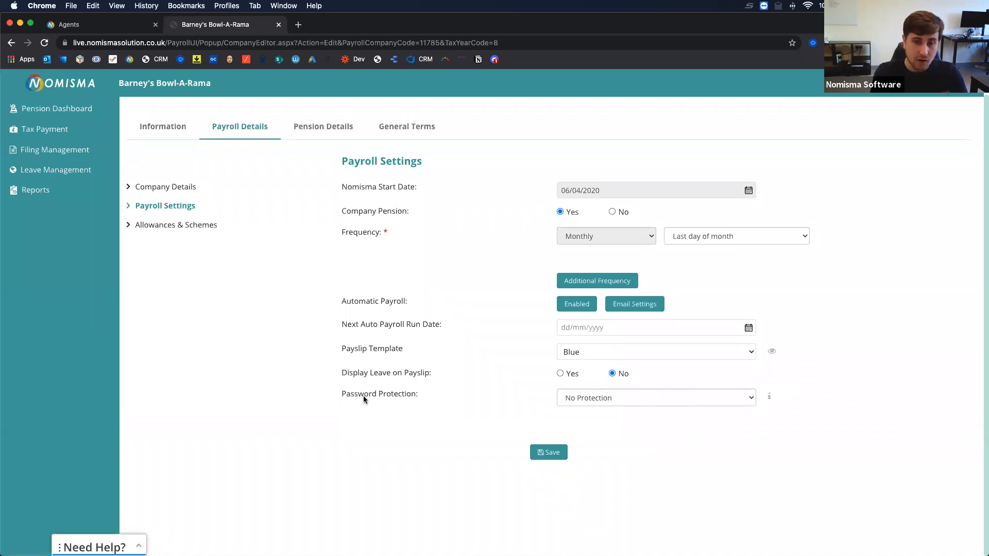
pyautogui.click(582, 397)
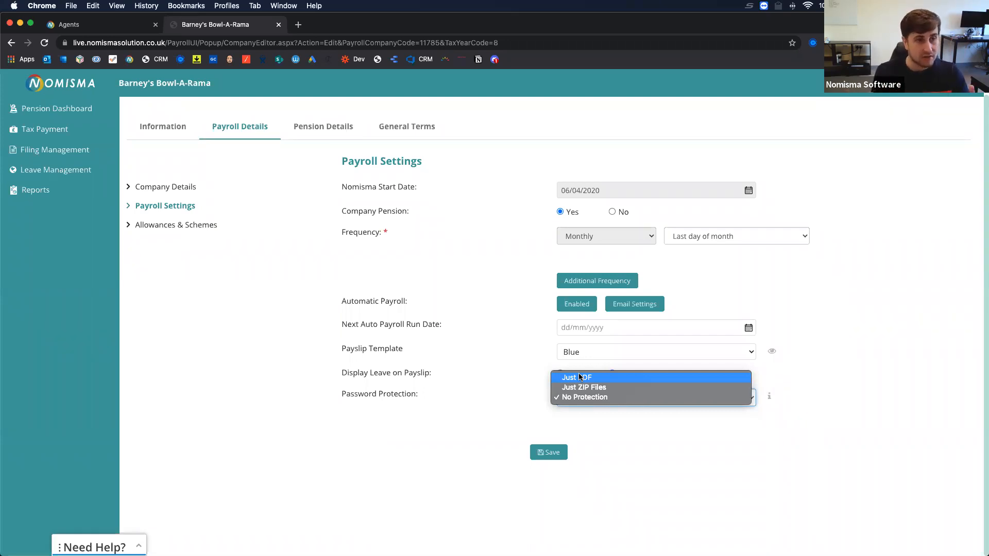
pyautogui.click(389, 371)
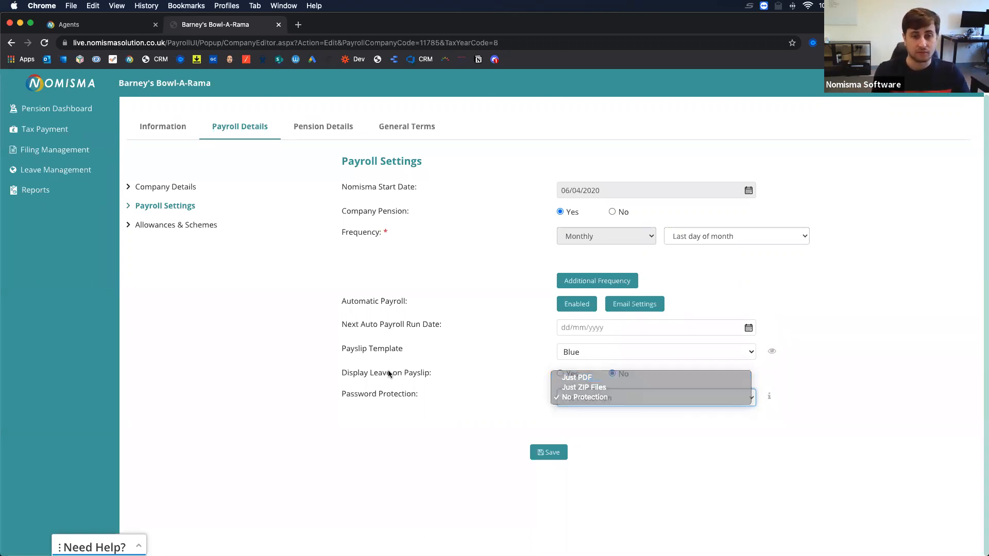
pyautogui.click(549, 457)
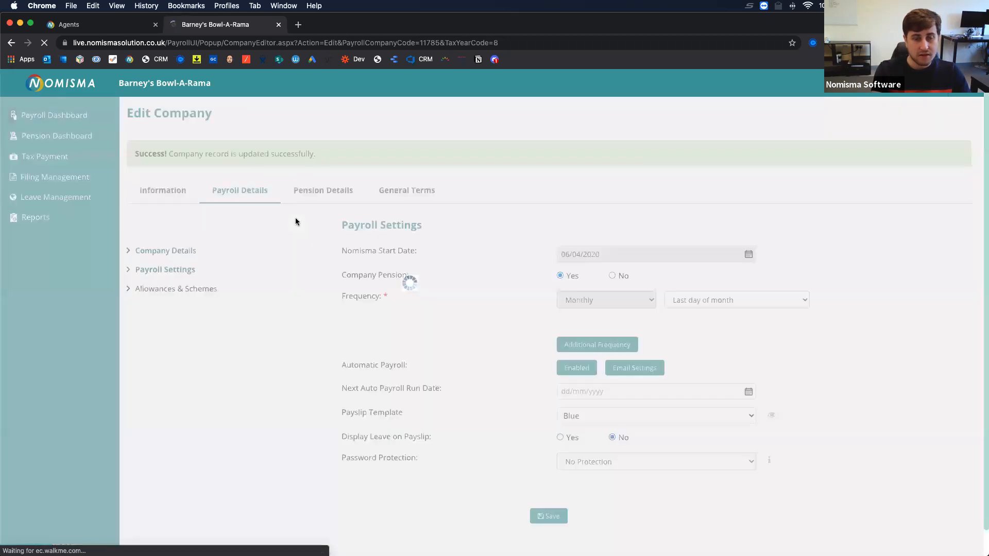
pyautogui.click(180, 290)
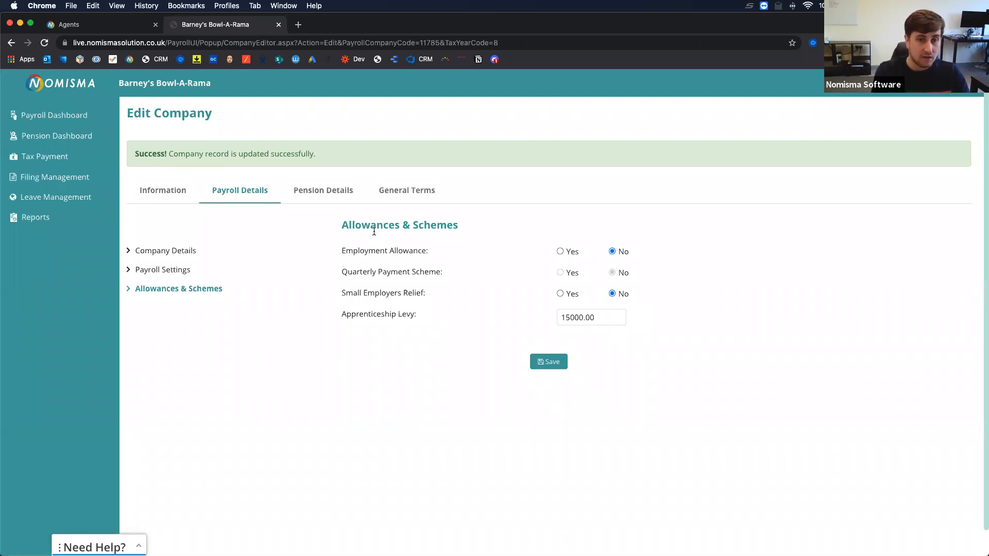
# View the company's Pension Details, then General Terms with empty bank name, sort code and account number.
pyautogui.click(330, 189)
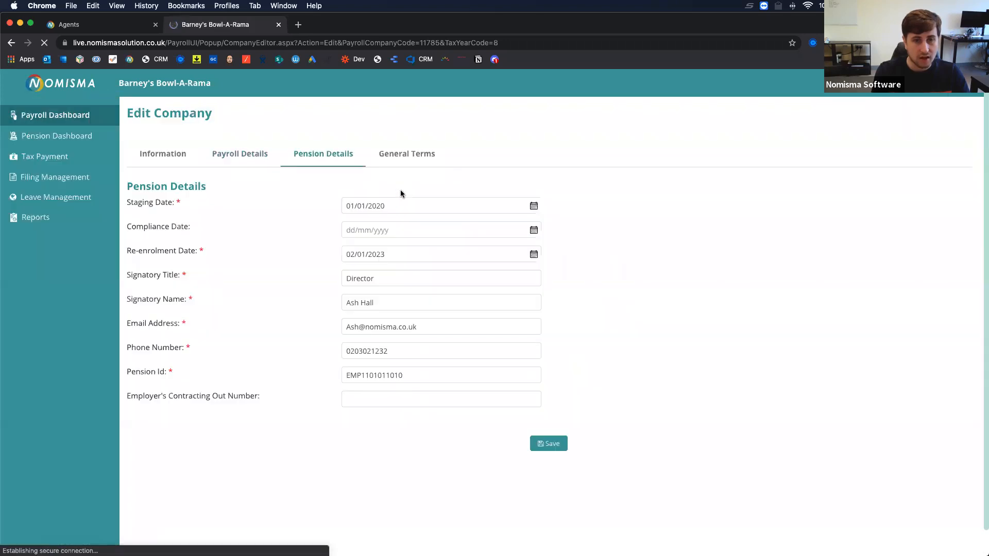
pyautogui.click(412, 156)
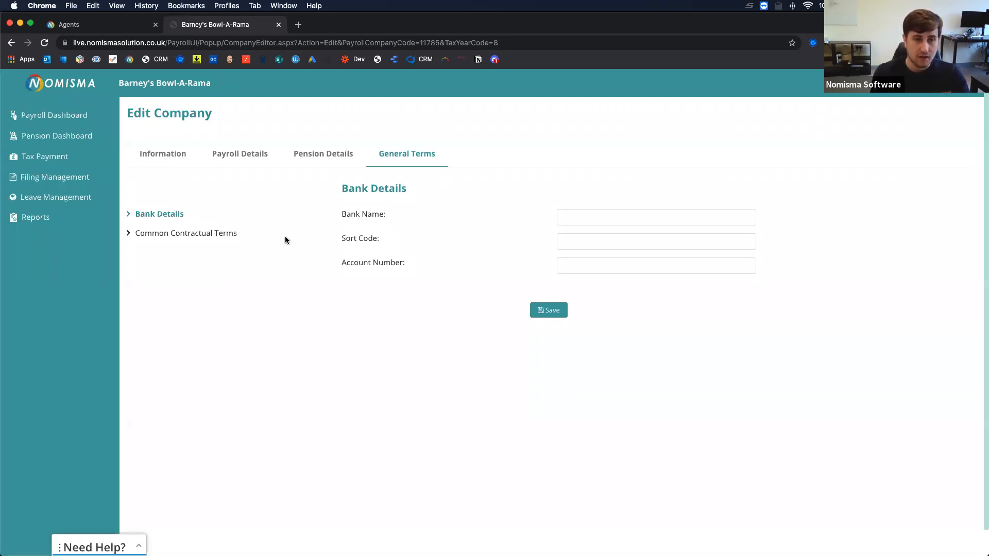
# Show Common Contractual Terms and highlight Leave Year Start and the Leave Days value of 28.
pyautogui.click(184, 236)
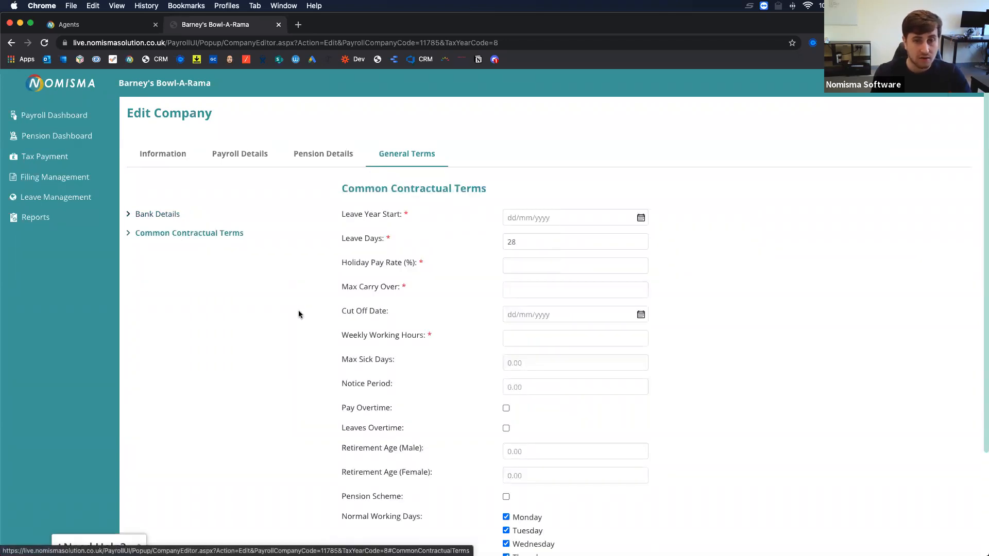
pyautogui.scroll(-2, 295, 324)
pyautogui.scroll(1, 295, 324)
pyautogui.scroll(1, 295, 328)
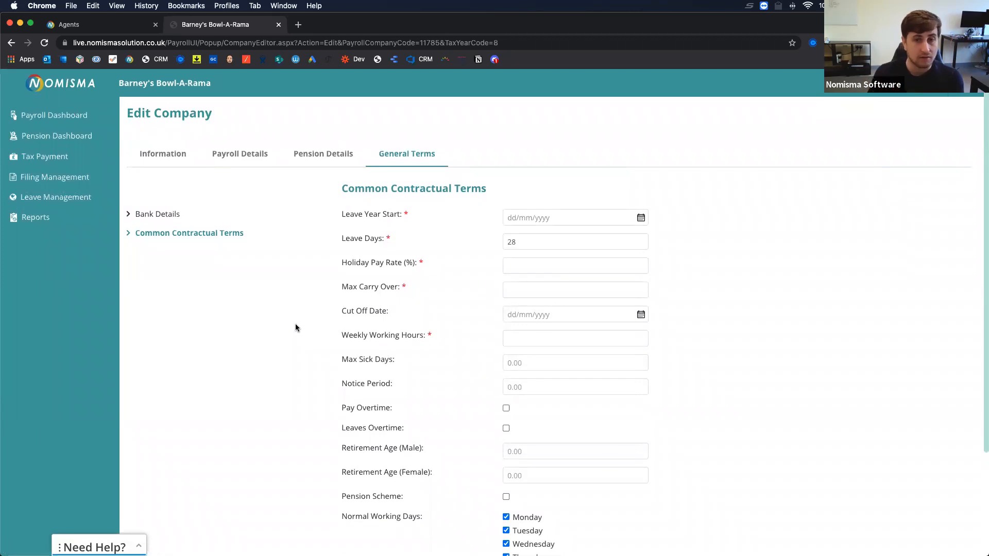
pyautogui.moveTo(346, 215); pyautogui.dragTo(409, 217)
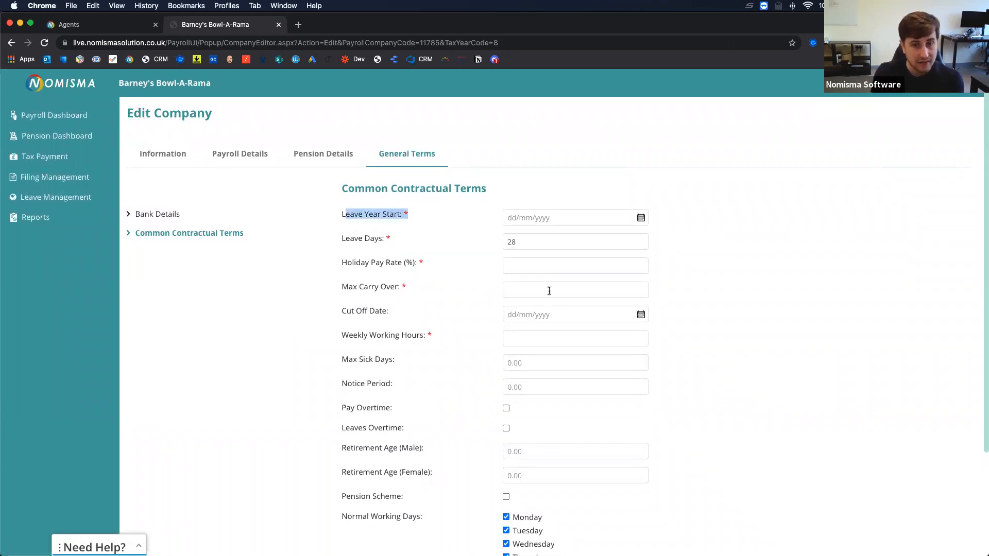
pyautogui.doubleClick(514, 242)
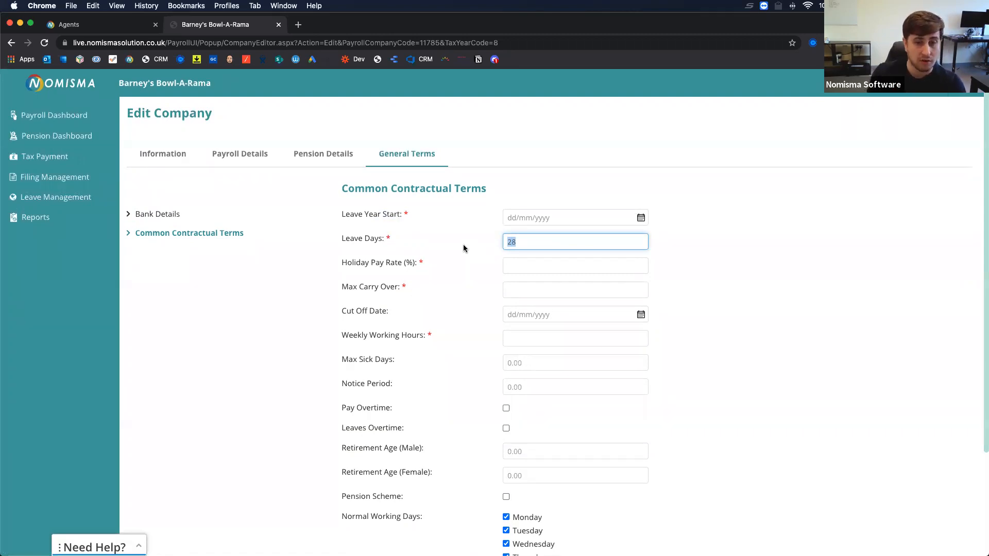
# Highlight the Holiday Pay Rate, Max Carry Over and Cut Off Date settings further down.
pyautogui.scroll(-2, 463, 248)
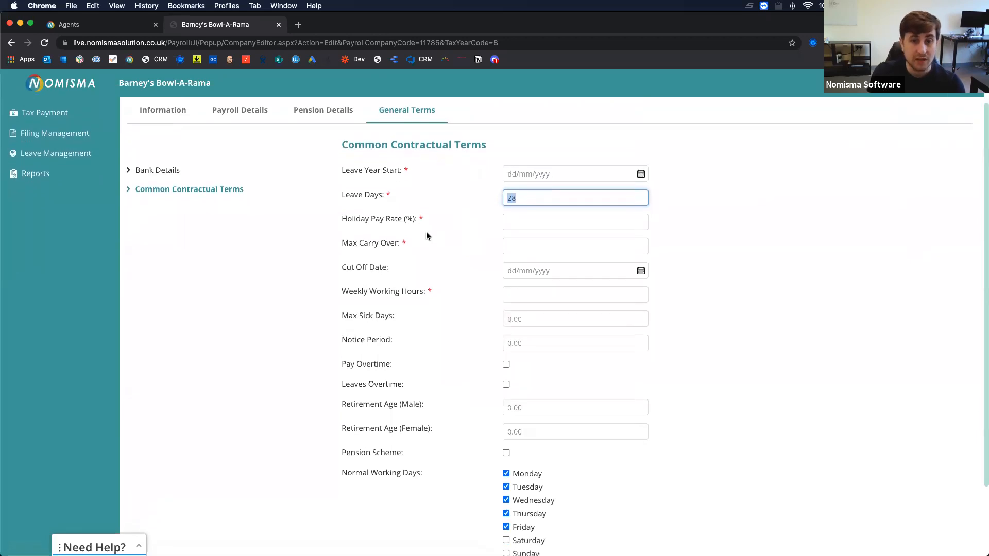
pyautogui.moveTo(342, 220); pyautogui.dragTo(426, 221)
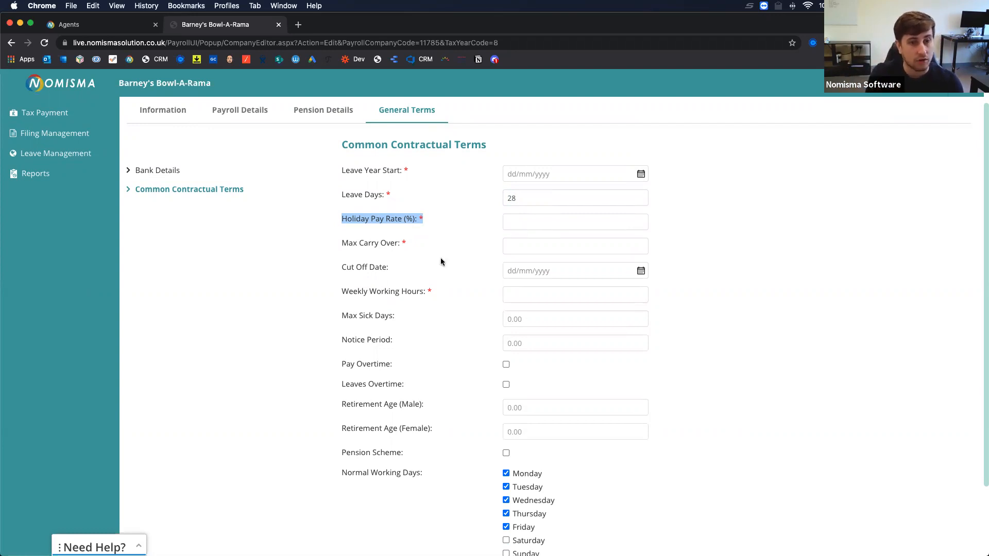
pyautogui.scroll(-2, 435, 267)
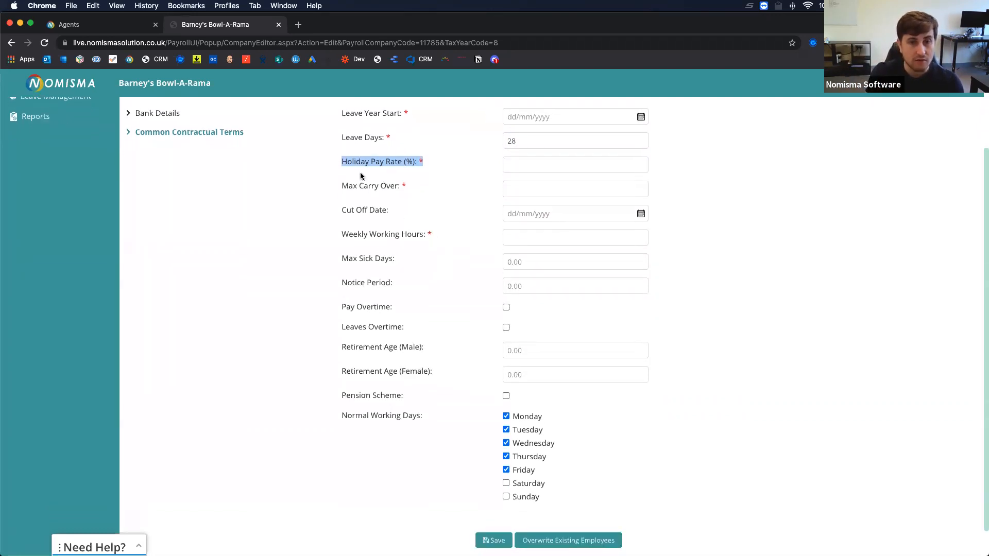
pyautogui.moveTo(344, 187); pyautogui.dragTo(409, 190)
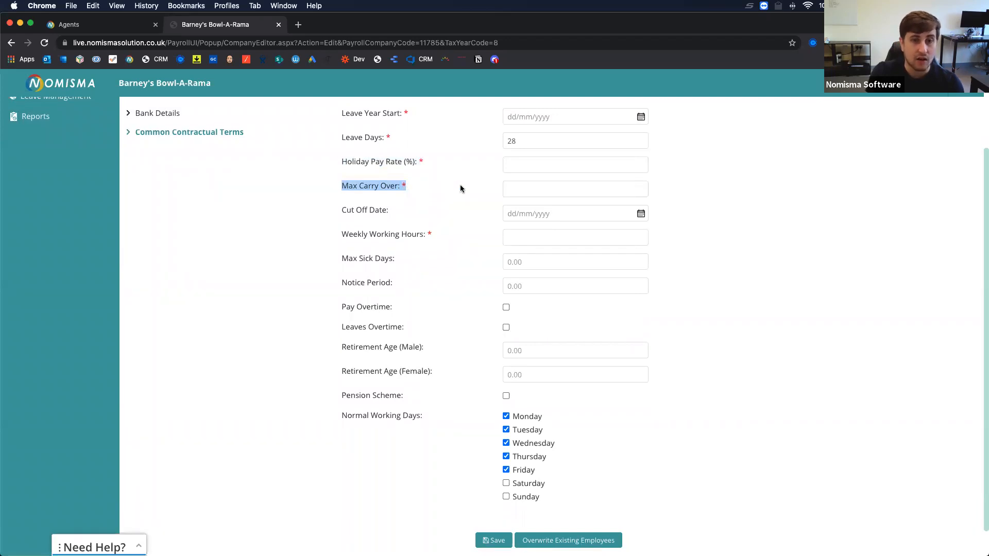
pyautogui.scroll(3, 459, 187)
pyautogui.scroll(-1, 399, 211)
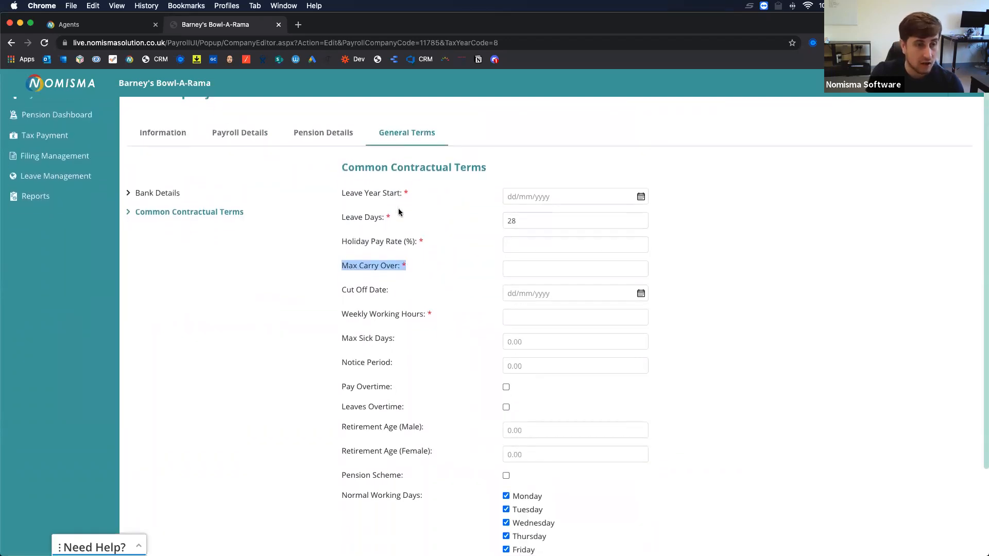
pyautogui.scroll(-2, 419, 273)
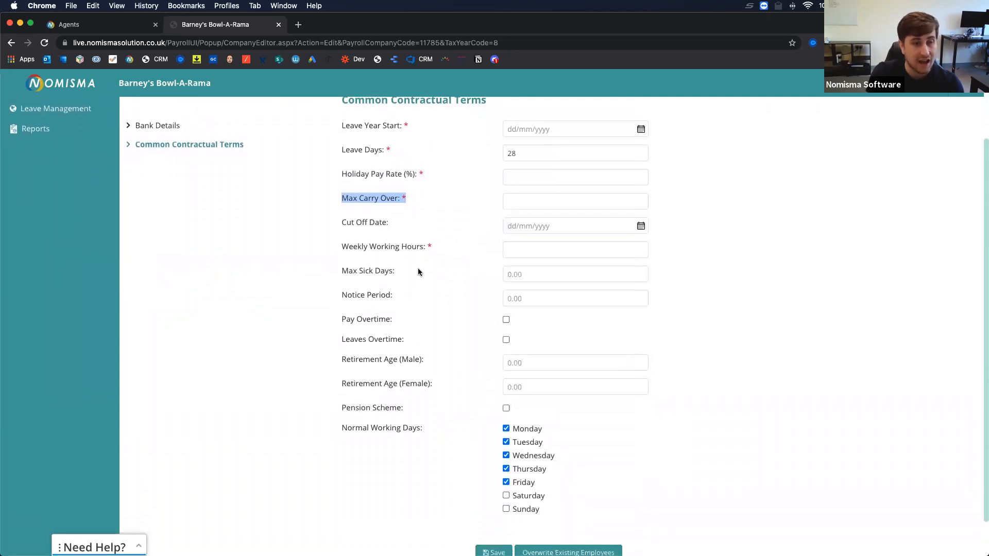
pyautogui.scroll(2, 419, 269)
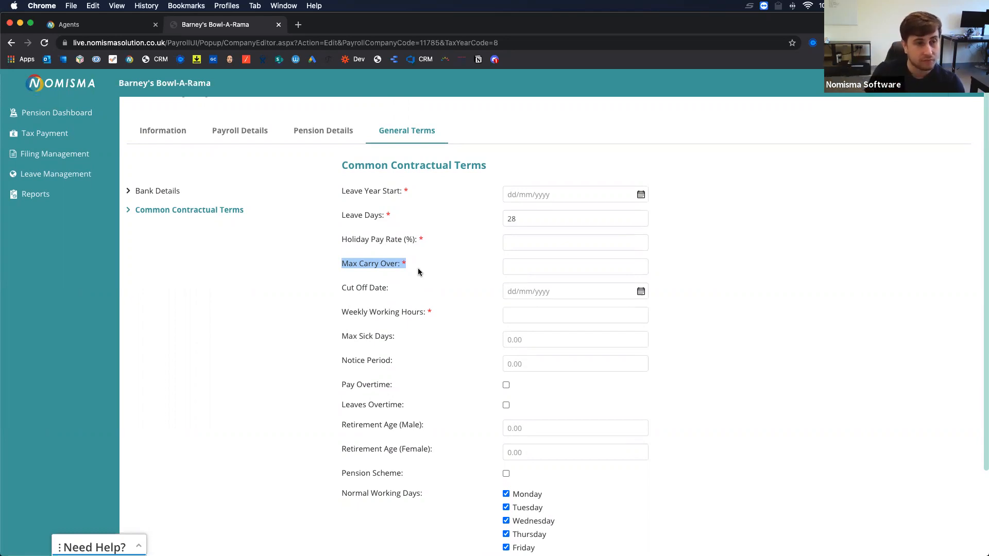
pyautogui.moveTo(342, 289); pyautogui.dragTo(388, 291)
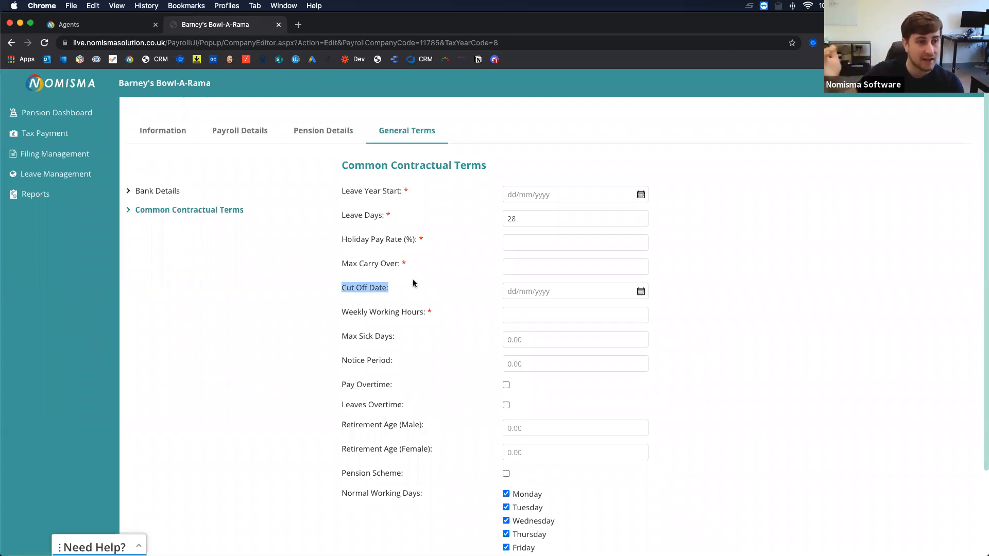
# Point out the Pension Scheme and Monday–Friday working days, then save the contractual terms.
pyautogui.scroll(-1, 413, 283)
pyautogui.scroll(-5, 413, 283)
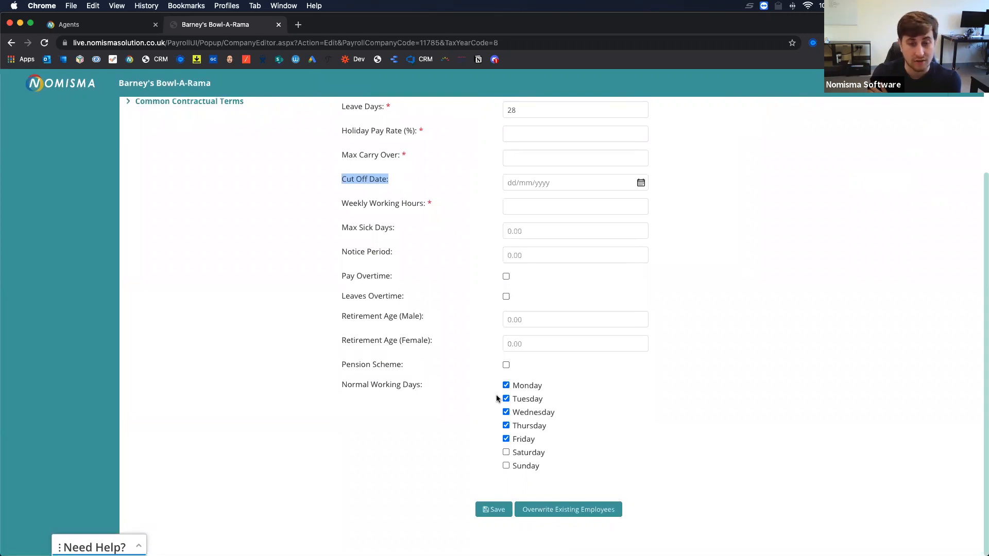
pyautogui.moveTo(346, 366); pyautogui.dragTo(519, 369)
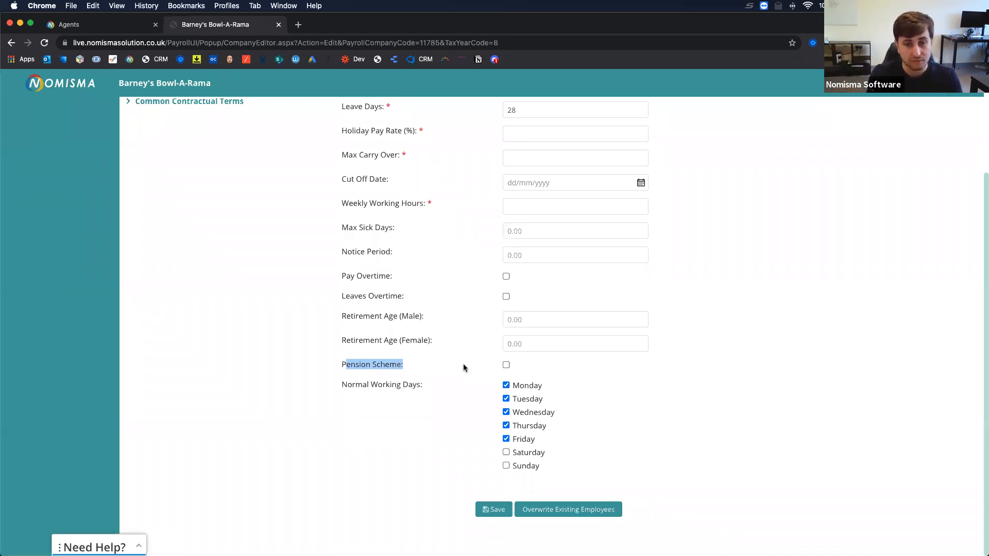
pyautogui.click(396, 397)
pyautogui.moveTo(345, 384); pyautogui.dragTo(545, 469)
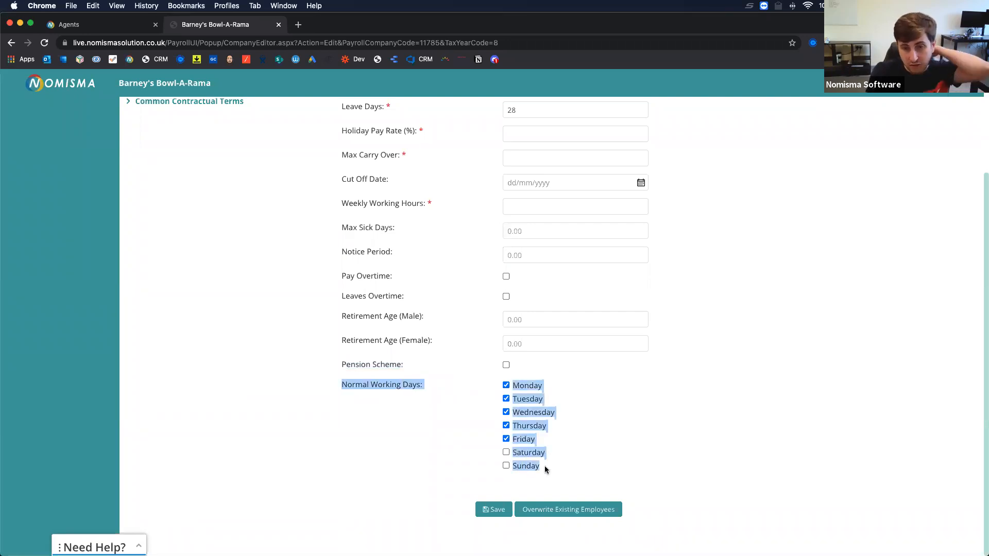
pyautogui.click(439, 417)
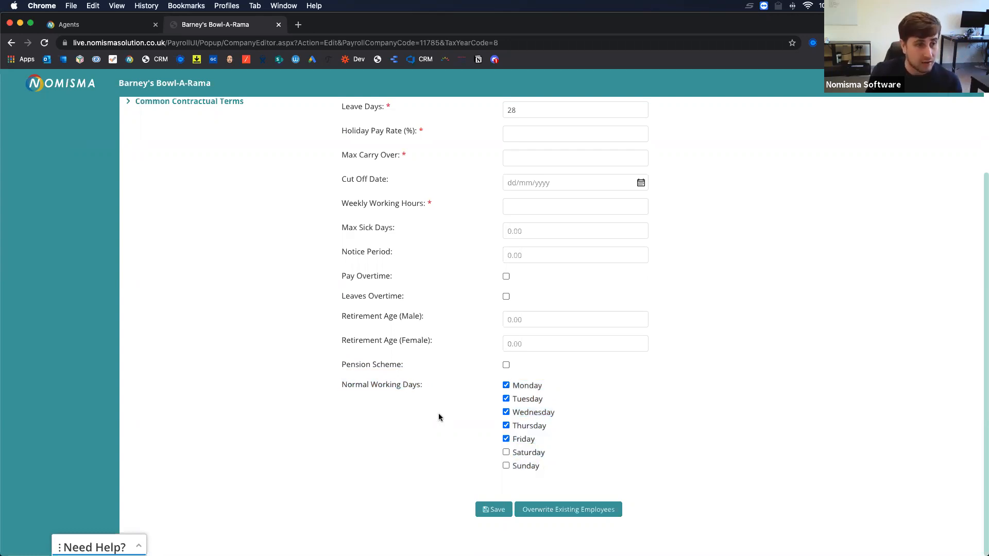
pyautogui.click(497, 510)
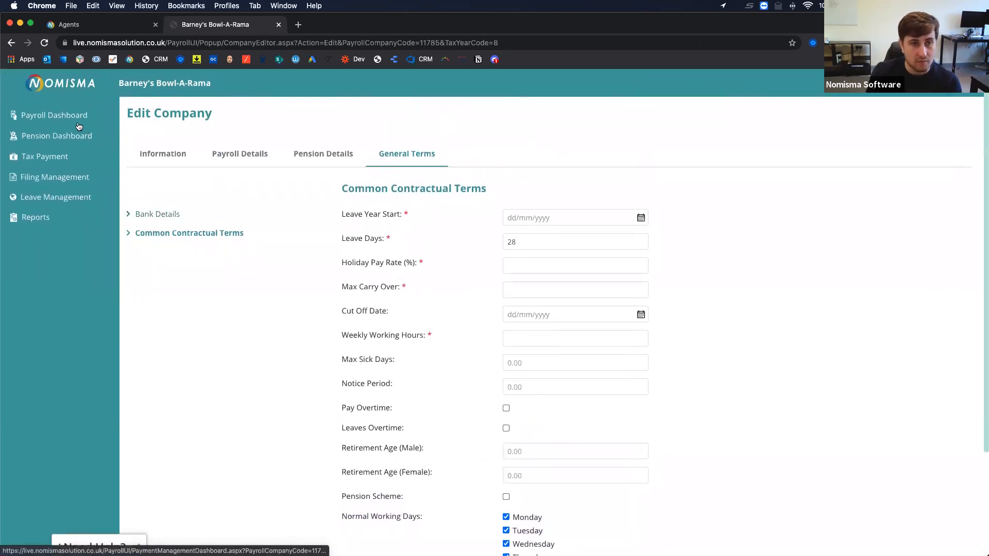
# From the Payroll Dashboard, open the director's row for editing and look over Employee Details.
pyautogui.click(63, 116)
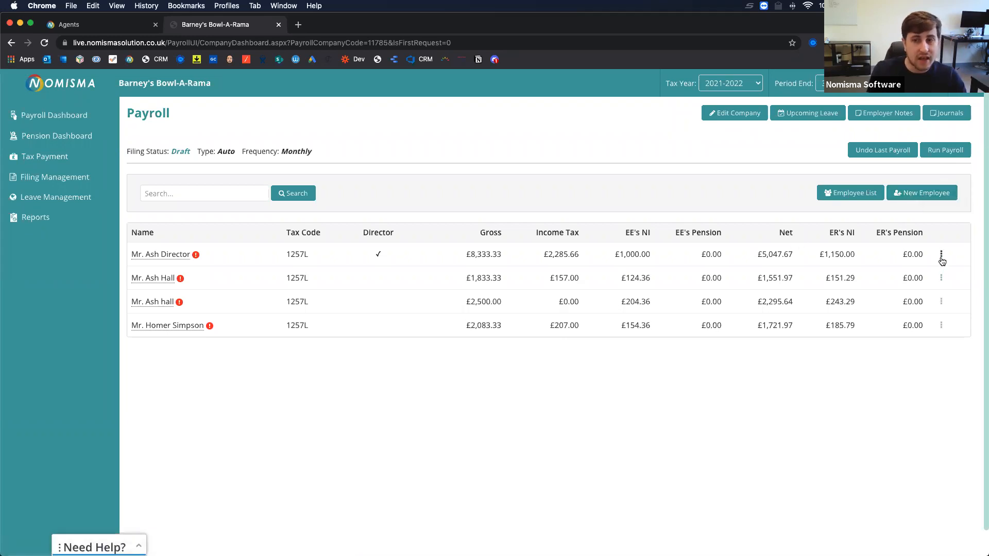
pyautogui.click(941, 254)
pyautogui.click(879, 274)
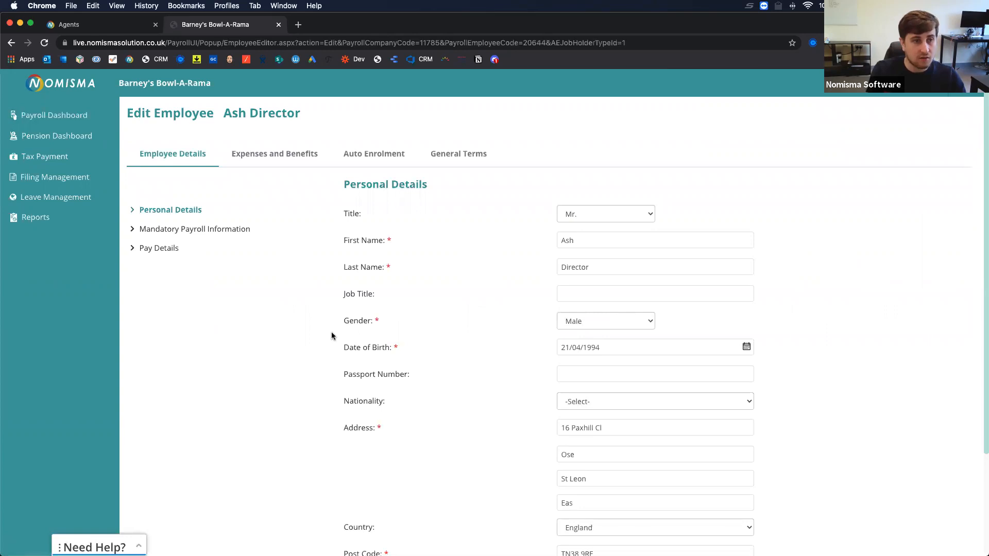
pyautogui.scroll(-2, 331, 334)
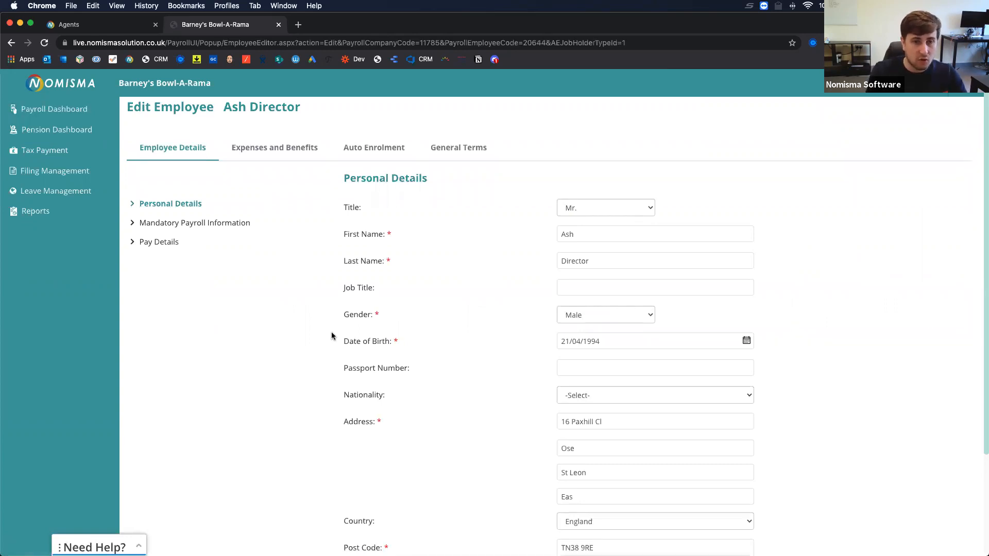
pyautogui.scroll(-4, 332, 336)
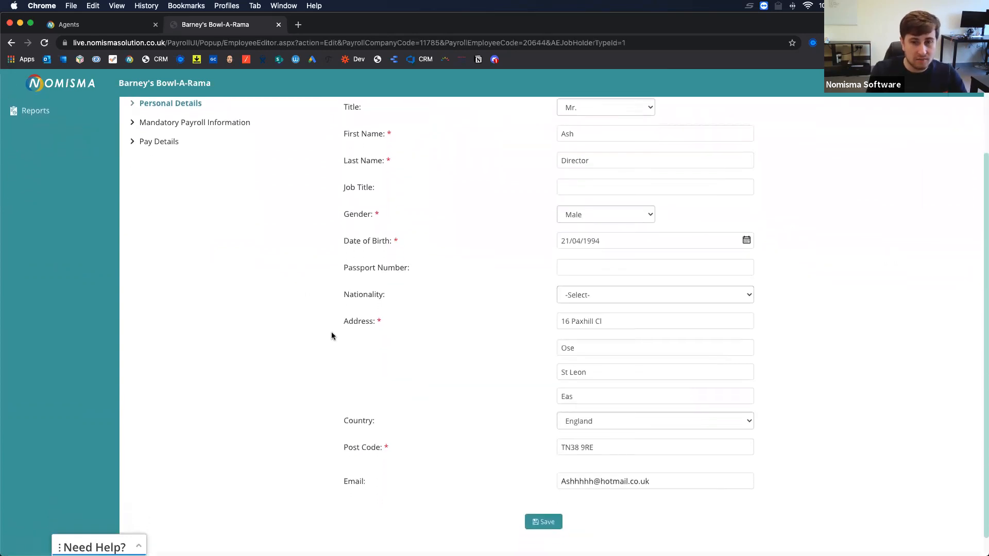
pyautogui.scroll(3, 331, 336)
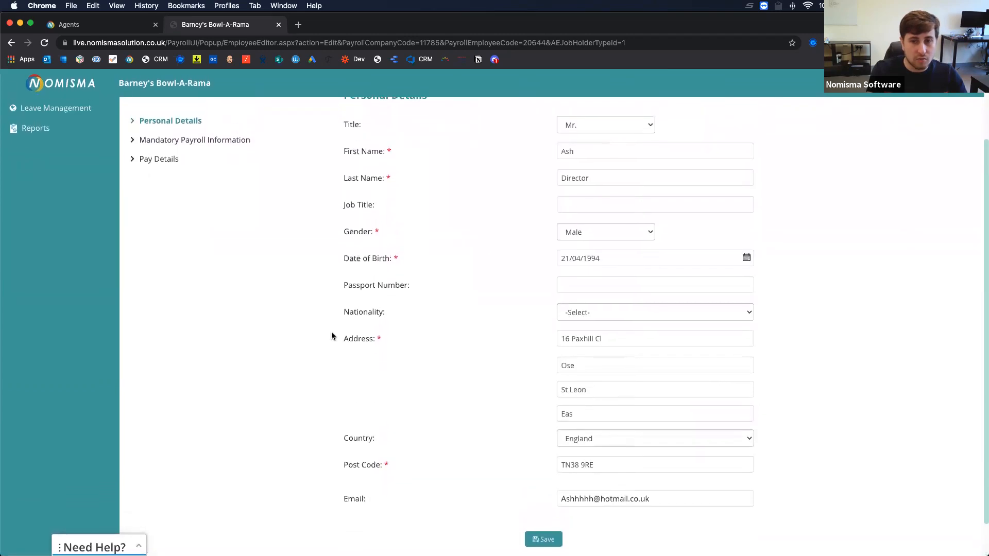
pyautogui.scroll(2, 332, 336)
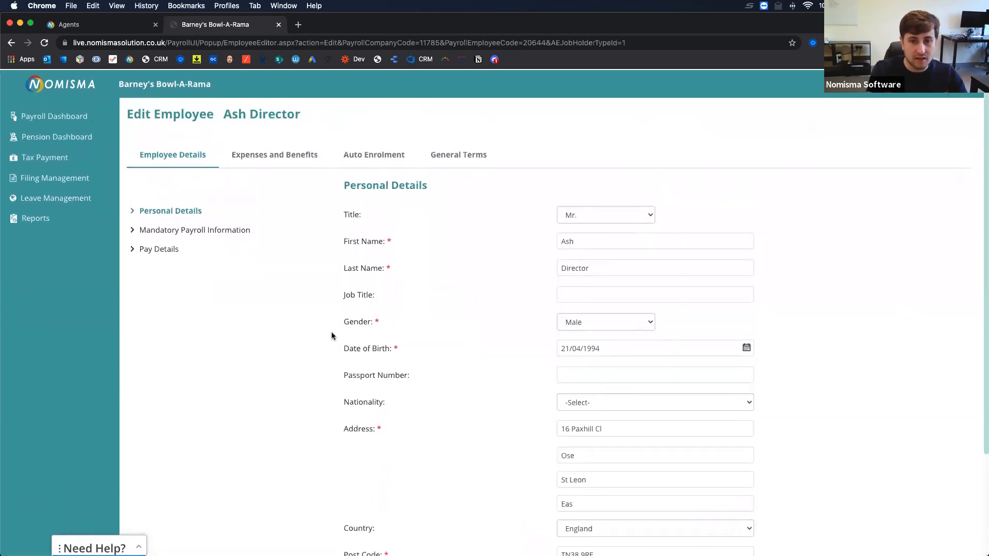
# Show the director's Mandatory Payroll Information (Monthly, tax code 1257L, NI category A) and its bank and NI fields.
pyautogui.click(196, 233)
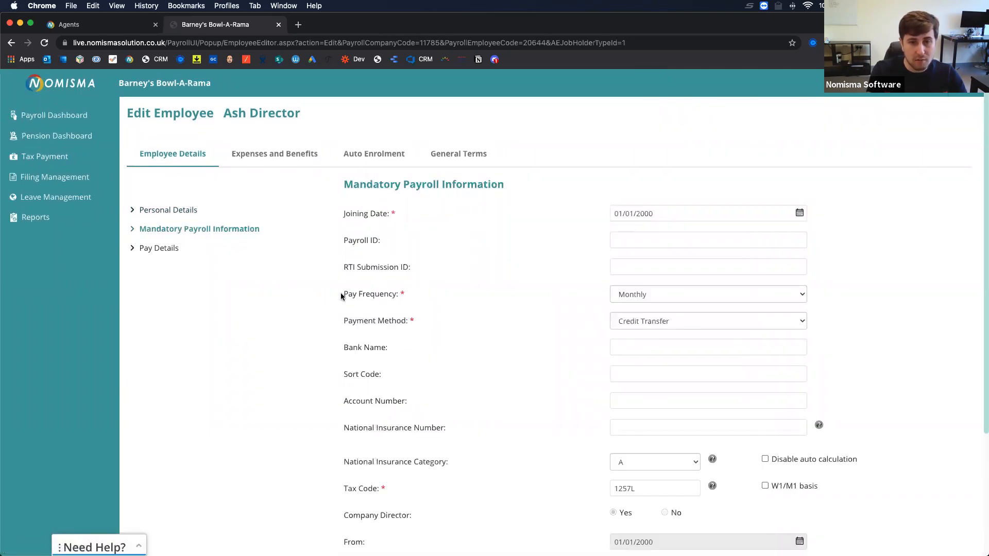
pyautogui.scroll(-1, 324, 309)
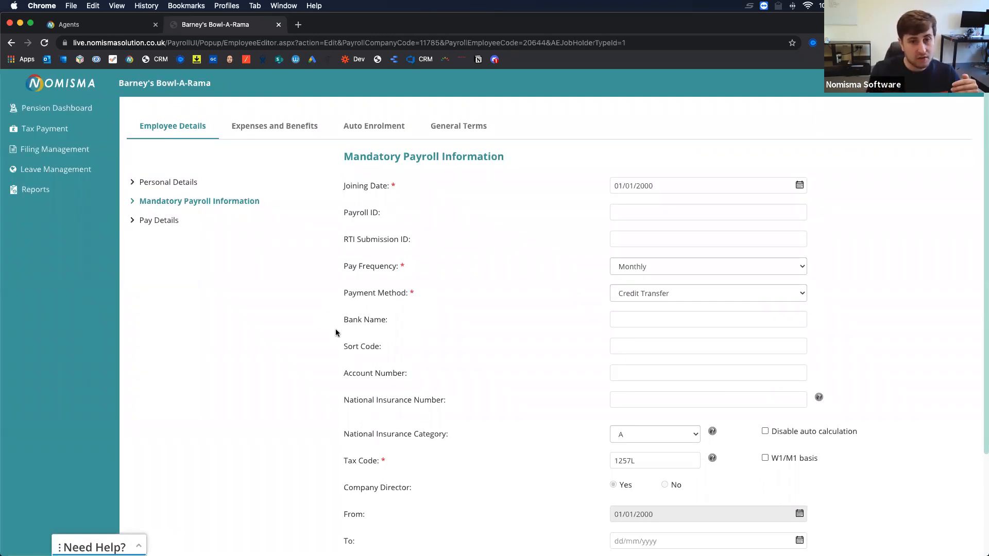
pyautogui.moveTo(344, 319); pyautogui.dragTo(416, 375)
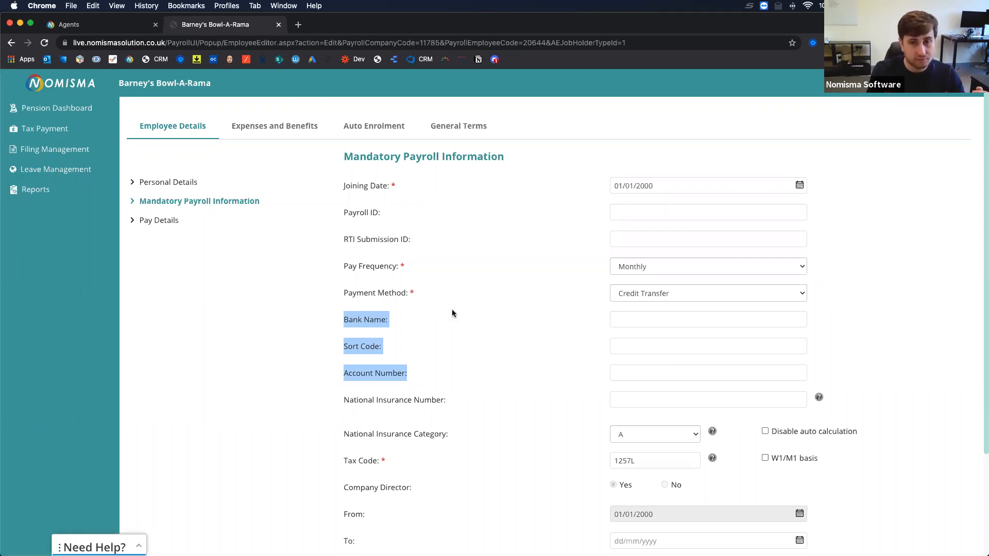
pyautogui.scroll(-5, 452, 313)
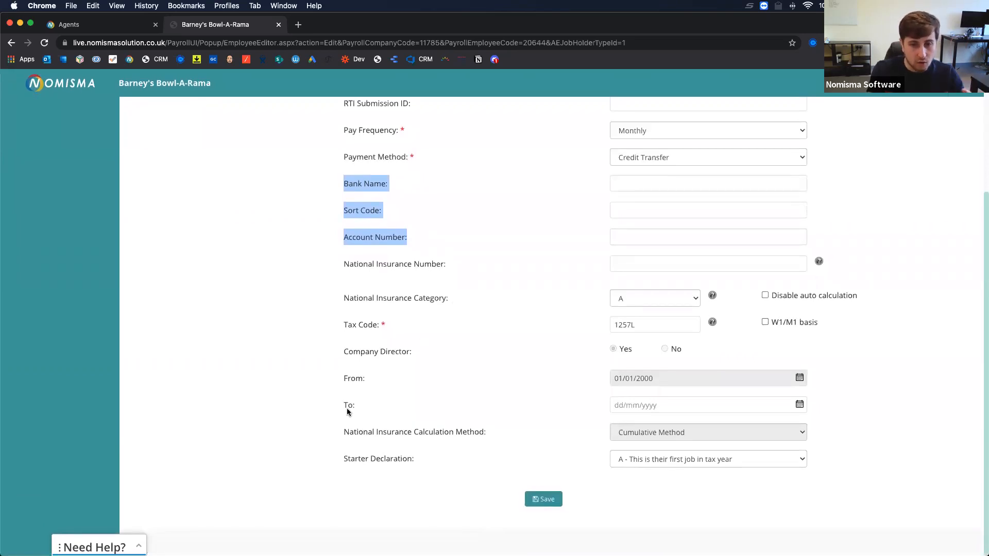
pyautogui.moveTo(350, 432); pyautogui.dragTo(458, 433)
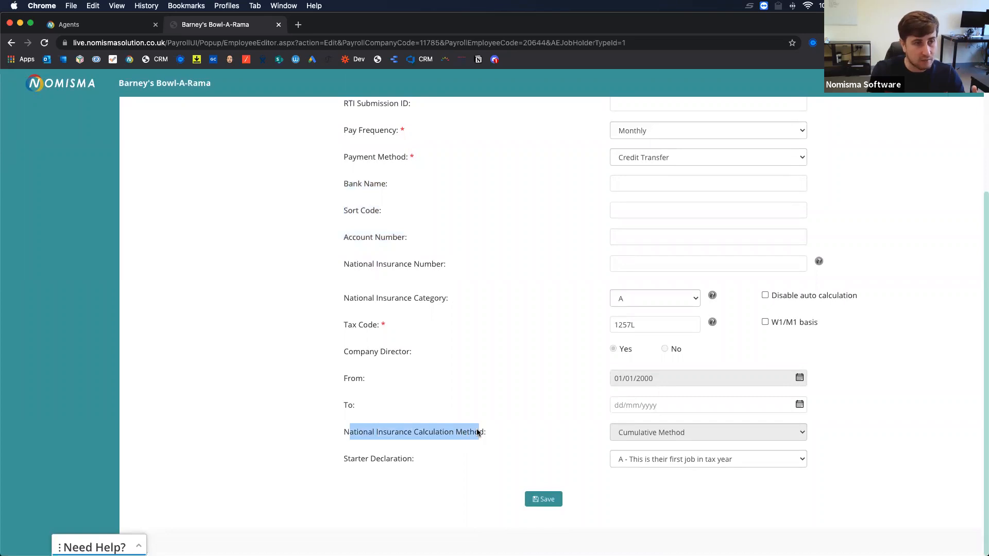
pyautogui.scroll(1, 407, 445)
pyautogui.scroll(3, 407, 445)
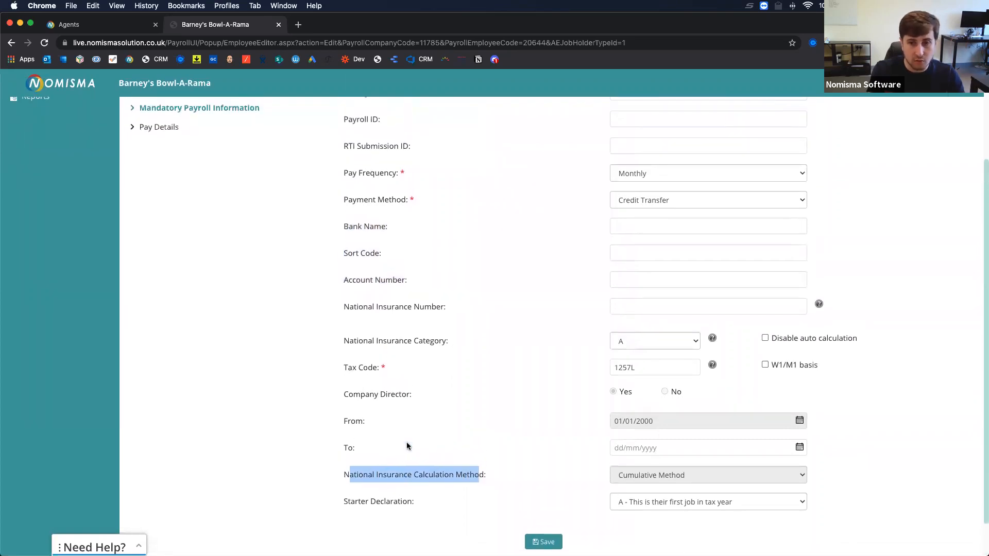
pyautogui.scroll(10, 407, 446)
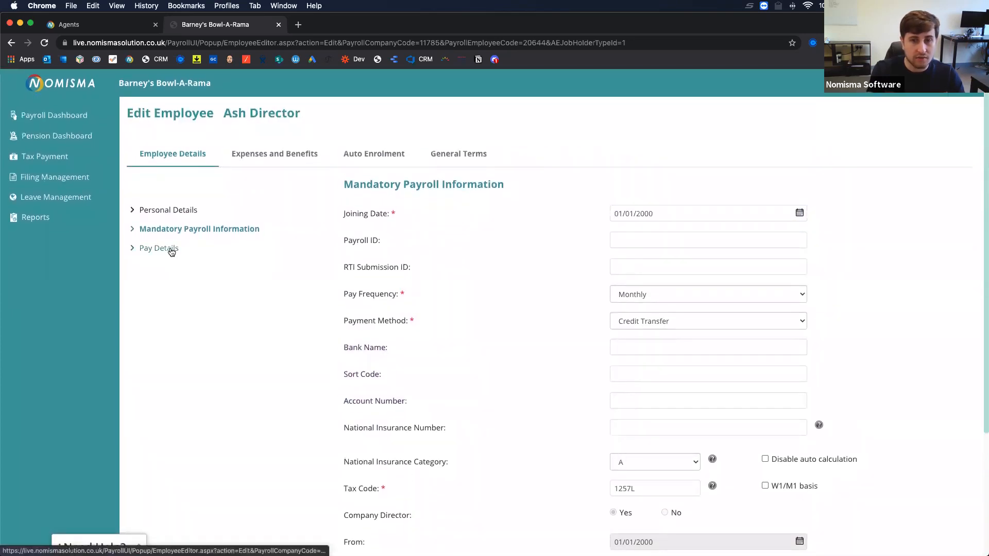
# Show the director's Pay Details: Annual Salary 99999.96, Monthly Salary 8333.33, Student Loan N/A.
pyautogui.click(171, 251)
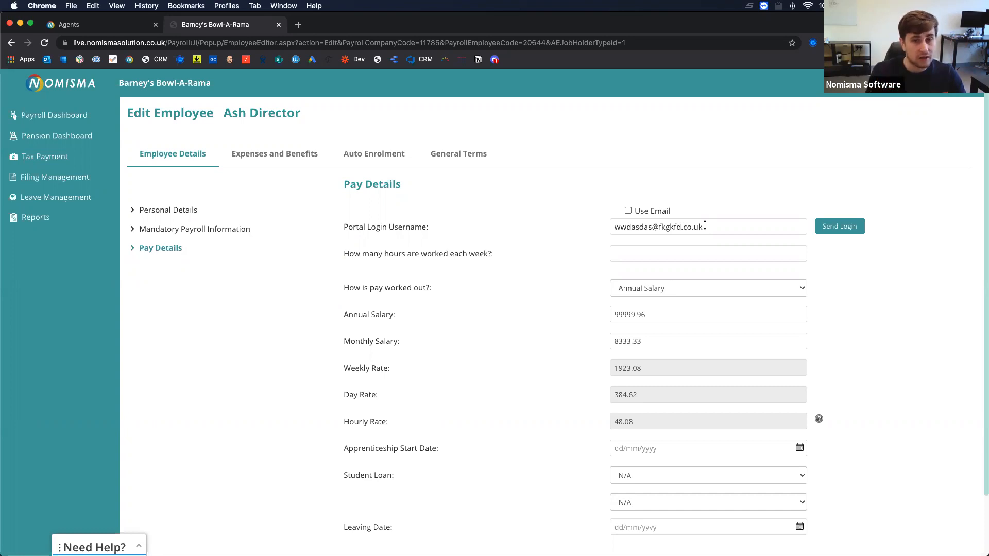
pyautogui.moveTo(701, 227); pyautogui.dragTo(575, 224)
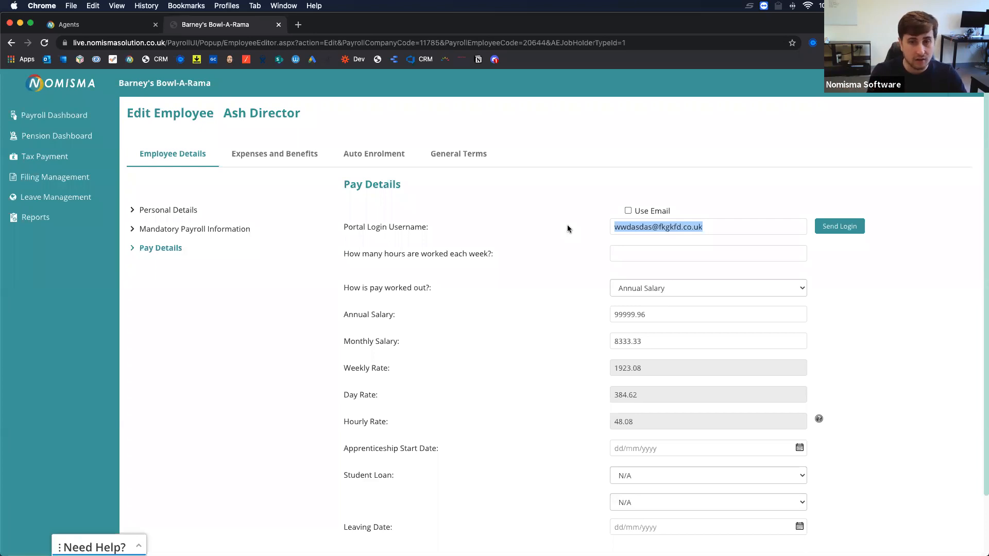
pyautogui.click(543, 239)
# Enter 40 as the director's weekly working hours.
pyautogui.scroll(-3, 543, 238)
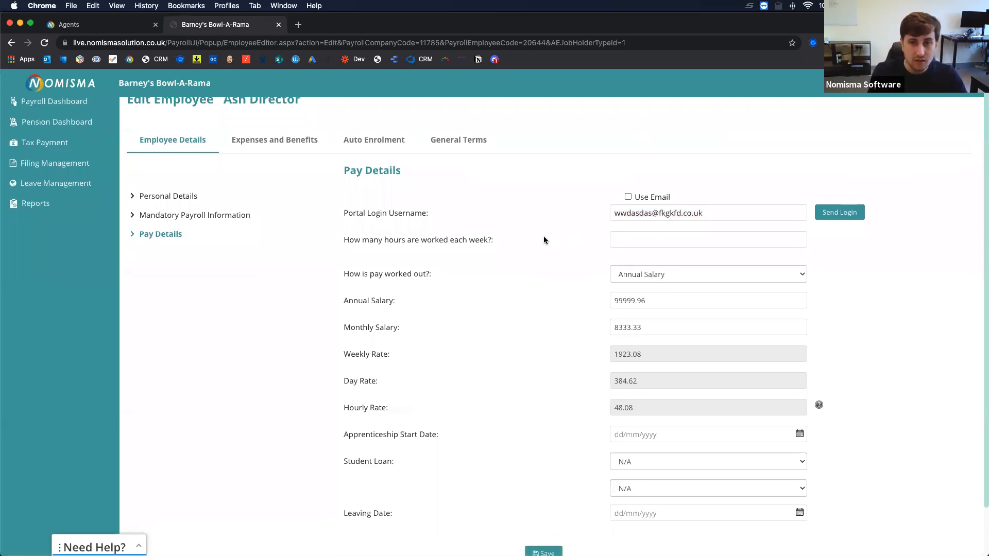
pyautogui.click(658, 191)
pyautogui.write('40')
pyautogui.click(546, 212)
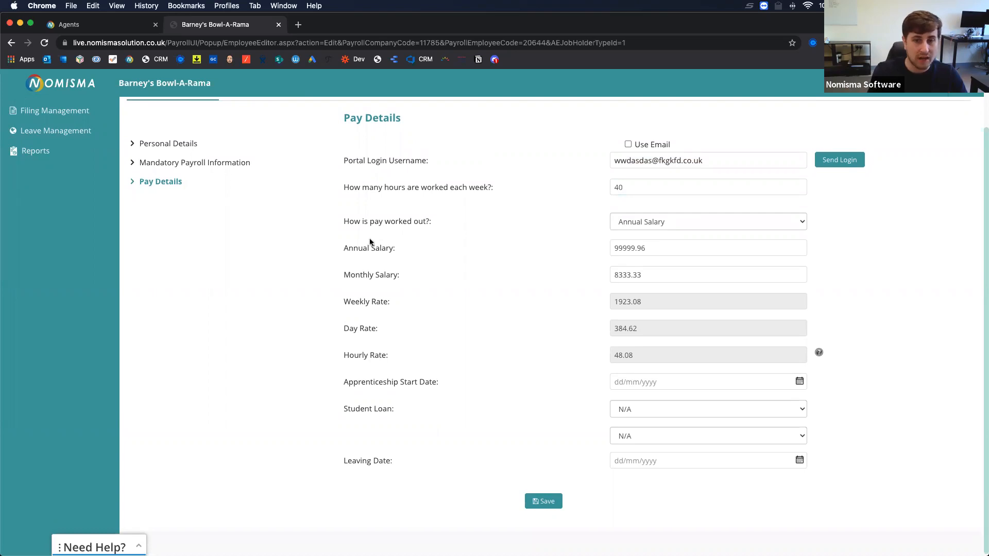
pyautogui.moveTo(352, 225); pyautogui.dragTo(486, 332)
pyautogui.click(486, 330)
# Keep pay calculated as Annual Salary and change the annual salary to 95000.
pyautogui.click(638, 221)
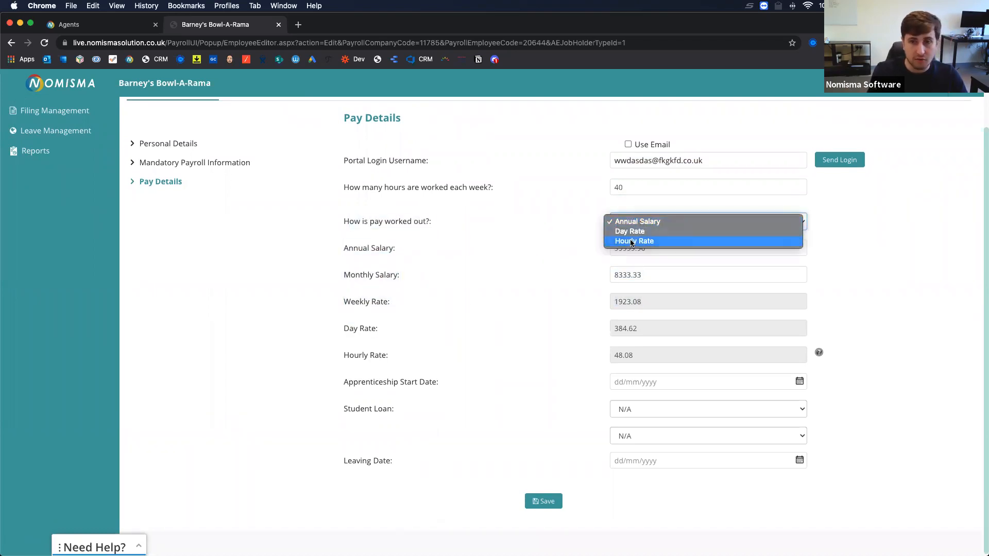
pyautogui.click(572, 251)
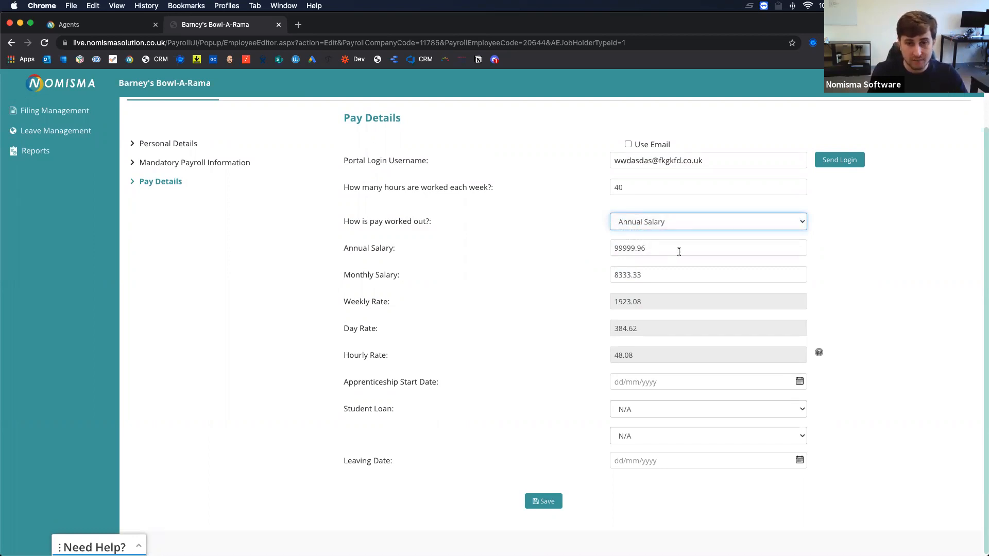
pyautogui.moveTo(679, 251); pyautogui.dragTo(539, 239)
pyautogui.press('BackSpace')
pyautogui.write('1')
pyautogui.press('BackSpace')
pyautogui.write('95000')
pyautogui.press('Tab')
pyautogui.click(358, 283)
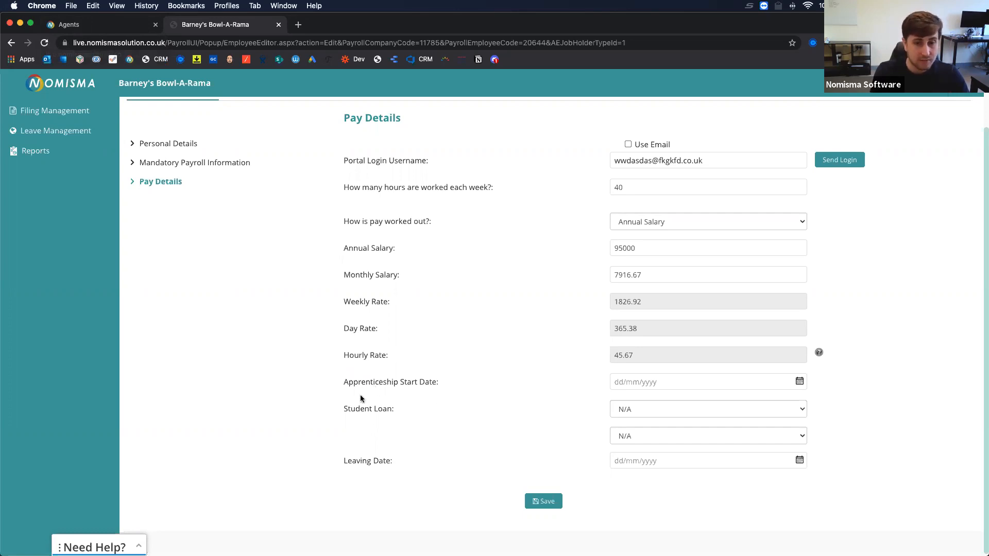
# Leave student and postgraduate loan plans unchanged and save the updated pay details.
pyautogui.click(641, 408)
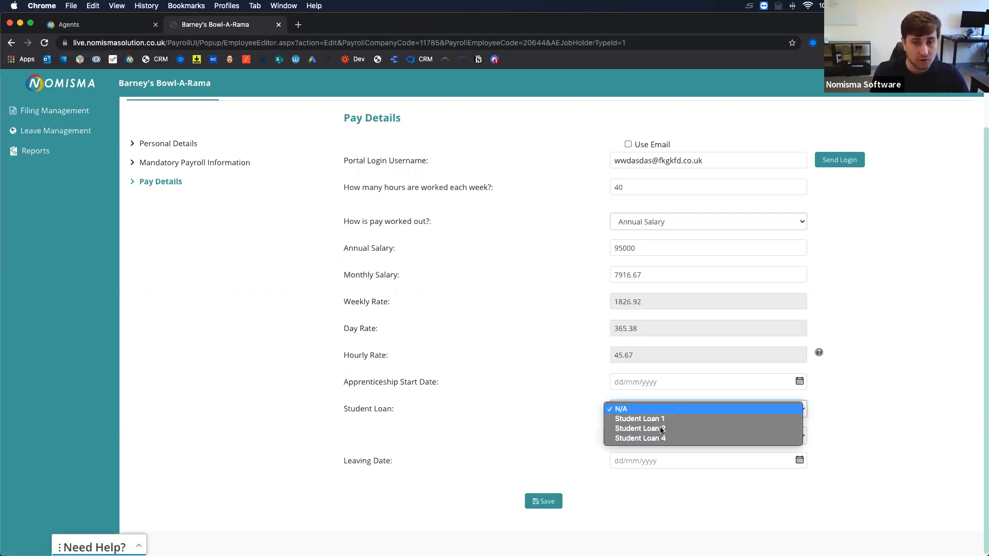
pyautogui.click(554, 435)
pyautogui.click(629, 435)
pyautogui.click(529, 448)
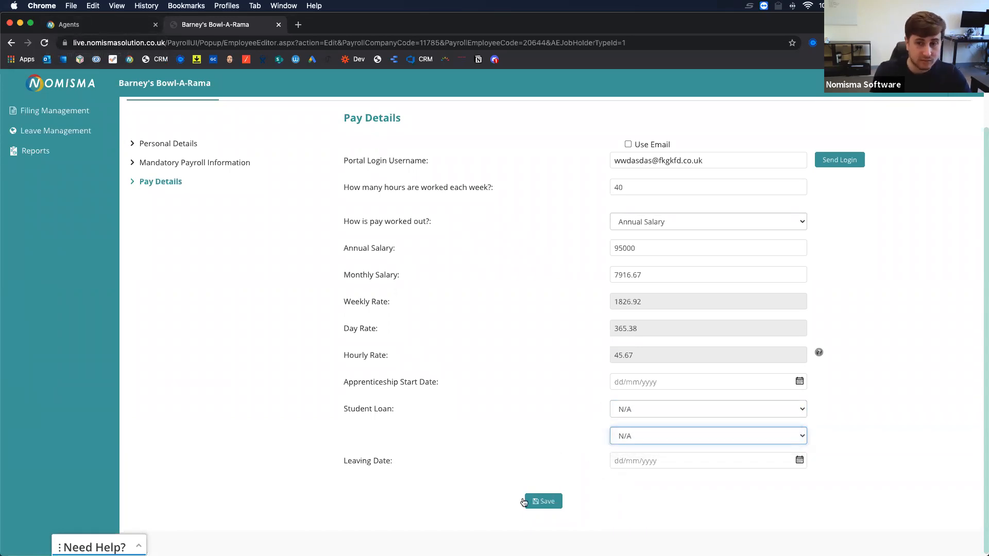
pyautogui.click(543, 501)
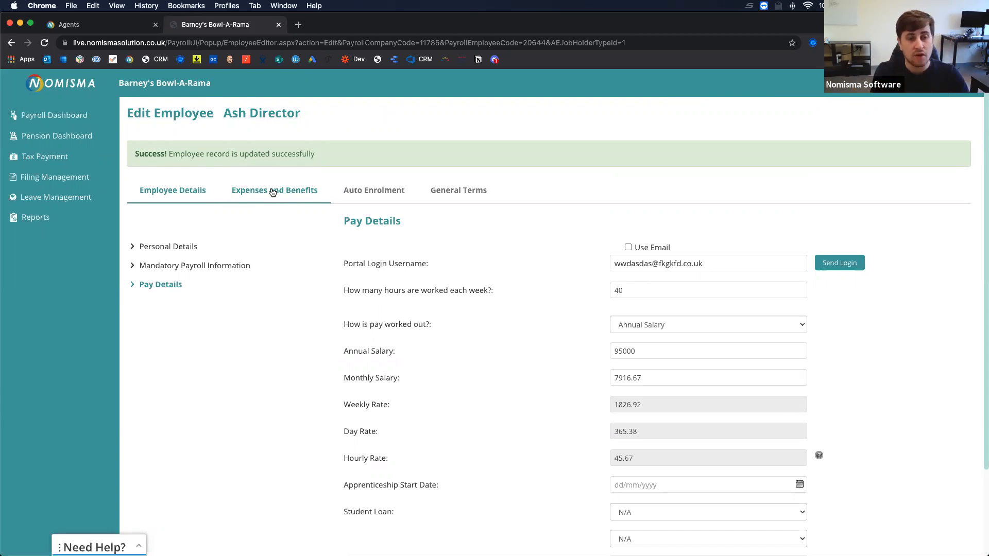
# Show the director's Expenses and Benefits with the empty 2020-2021 Add New Car form.
pyautogui.click(273, 191)
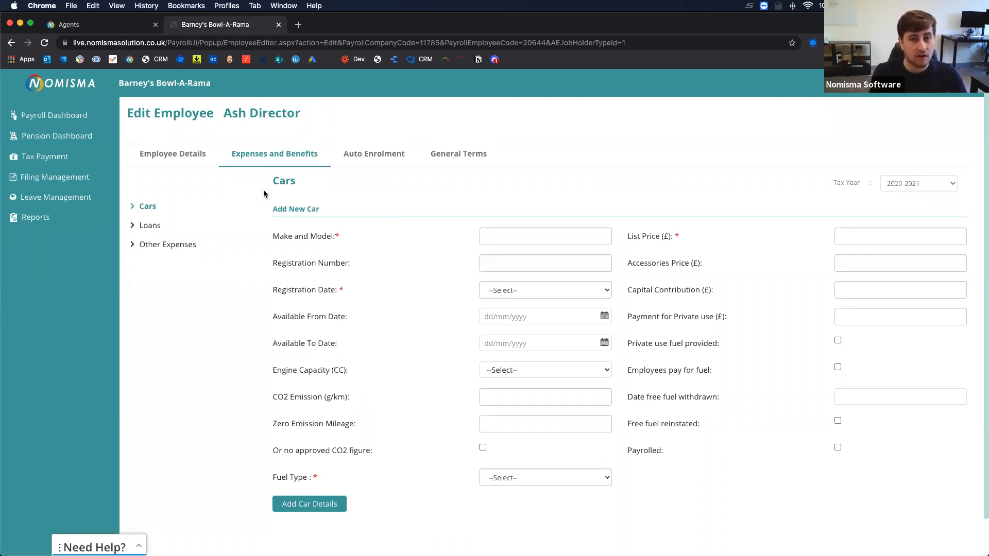
pyautogui.scroll(-1, 349, 242)
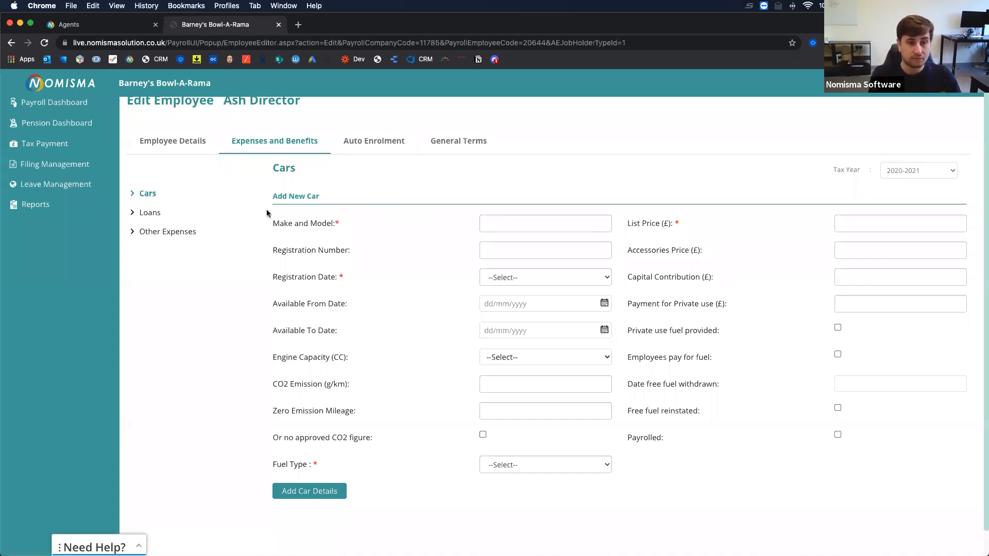
# Review the director's Loans section.
pyautogui.click(153, 215)
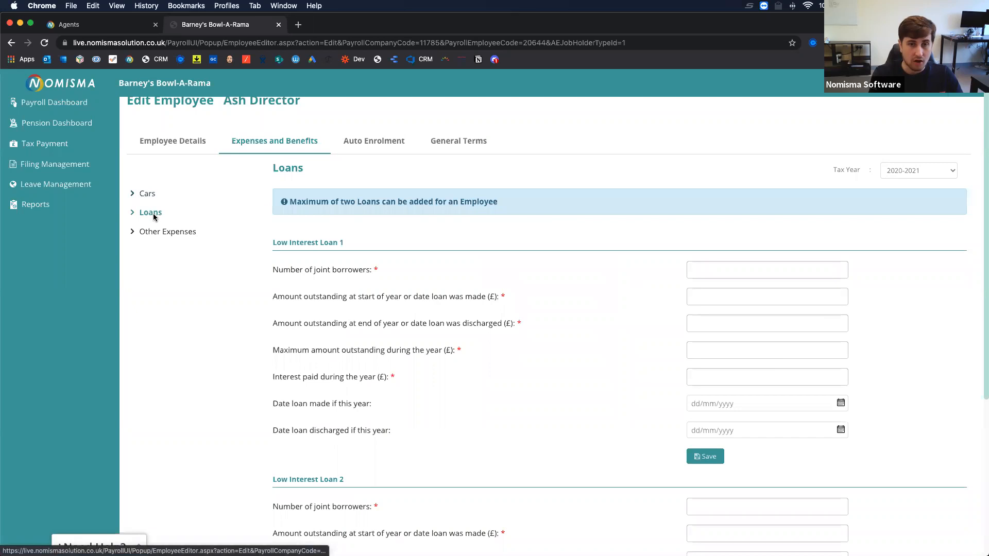
pyautogui.scroll(-2, 406, 273)
pyautogui.scroll(-2, 406, 273)
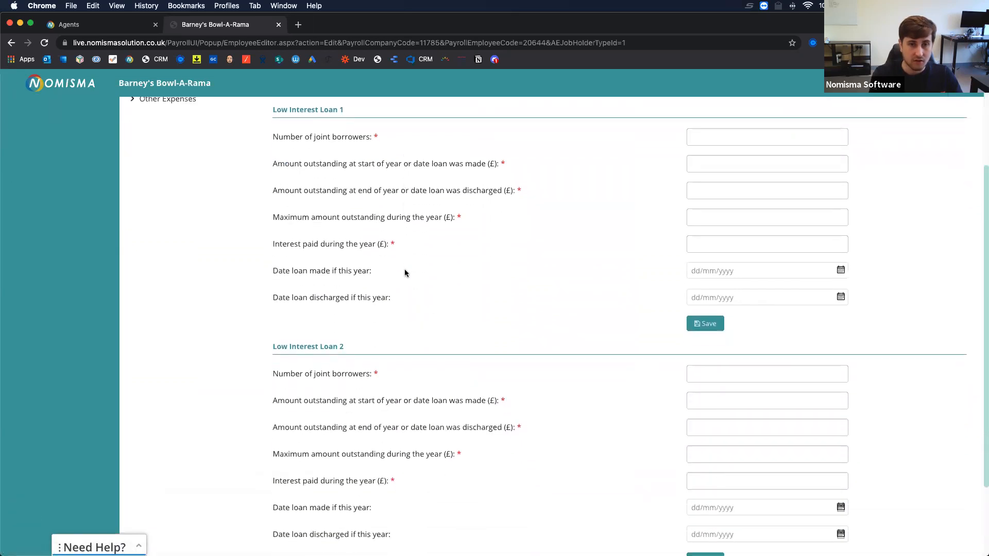
pyautogui.scroll(-2, 405, 273)
pyautogui.scroll(2, 405, 273)
pyautogui.scroll(5, 381, 267)
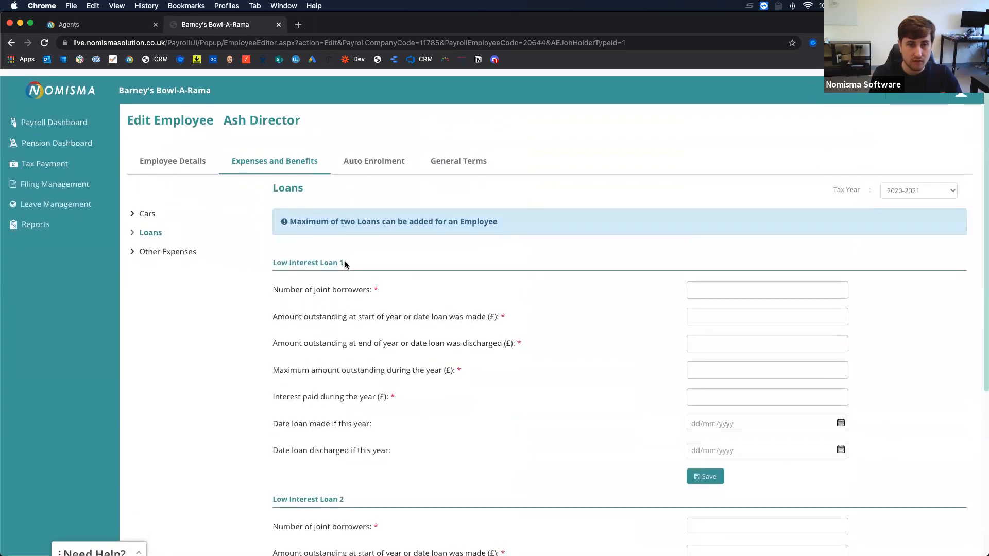
# Show Other Expenses and expand Assets Transferred, Payments on Behalf, Vouchers and Living Accommodation.
pyautogui.click(170, 245)
pyautogui.click(355, 202)
pyautogui.click(733, 206)
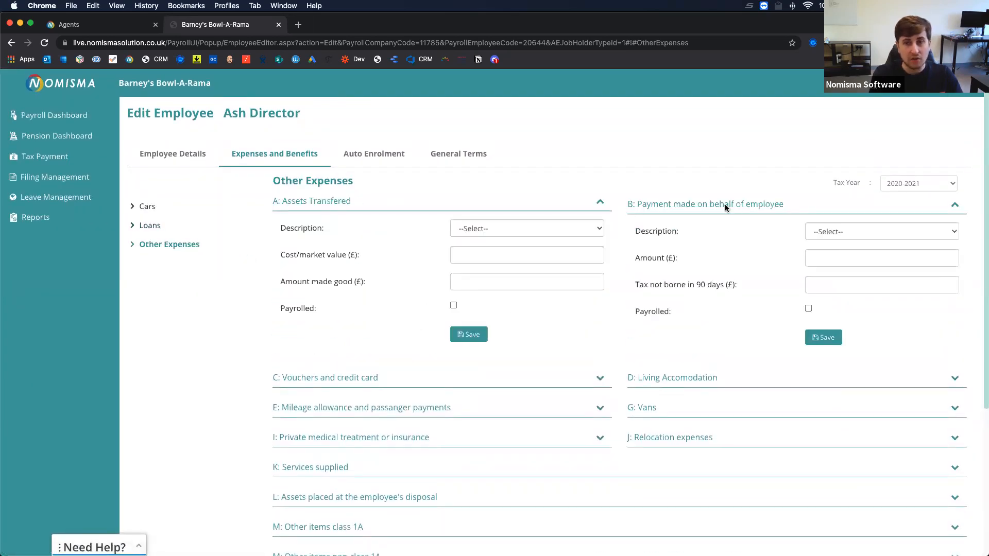
pyautogui.click(379, 380)
pyautogui.click(668, 387)
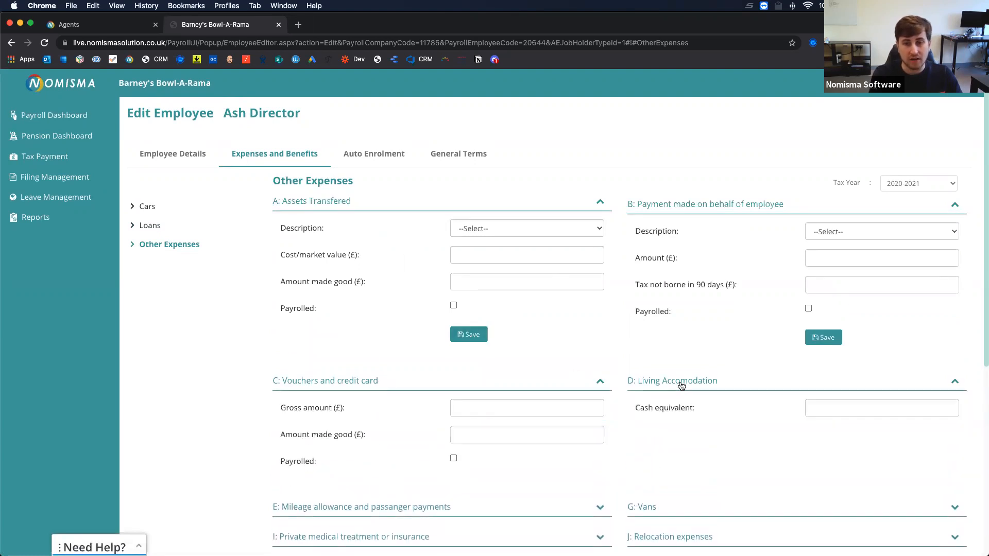
pyautogui.scroll(-4, 677, 384)
# Expand Vans, Mileage Allowance, Private Medical Treatment, Services Supplied and Assets at Employee's Disposal.
pyautogui.click(654, 341)
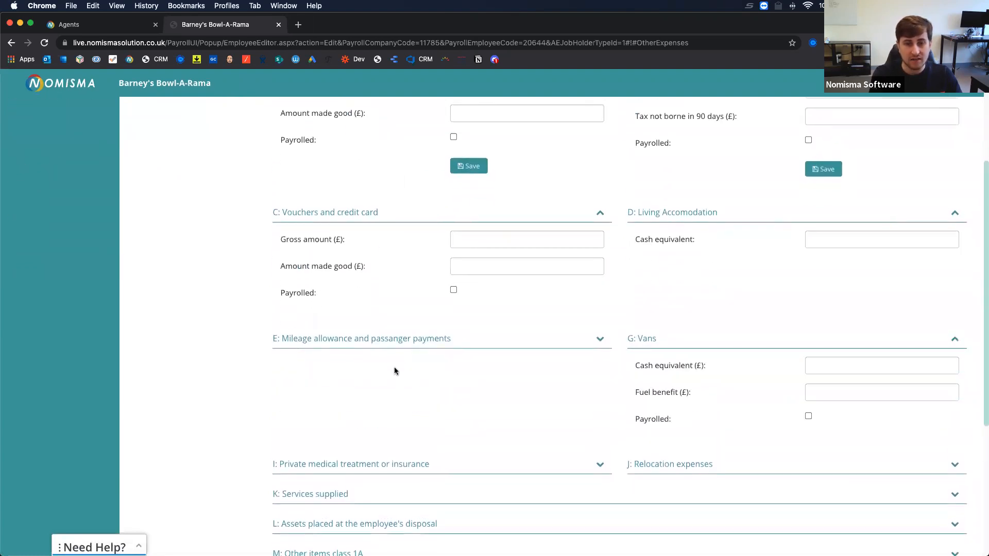
pyautogui.click(389, 340)
pyautogui.scroll(-4, 389, 341)
pyautogui.click(382, 333)
pyautogui.scroll(-3, 383, 333)
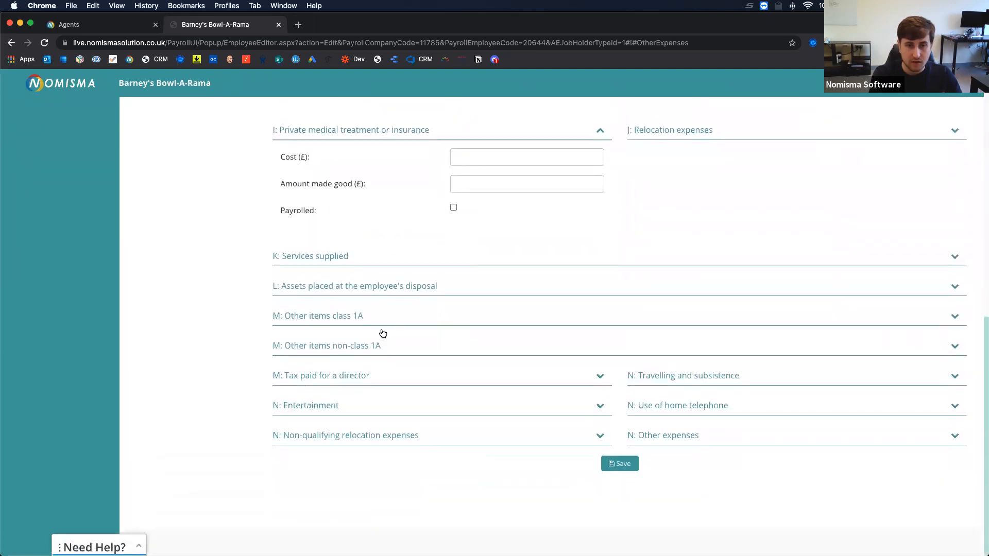
pyautogui.click(348, 260)
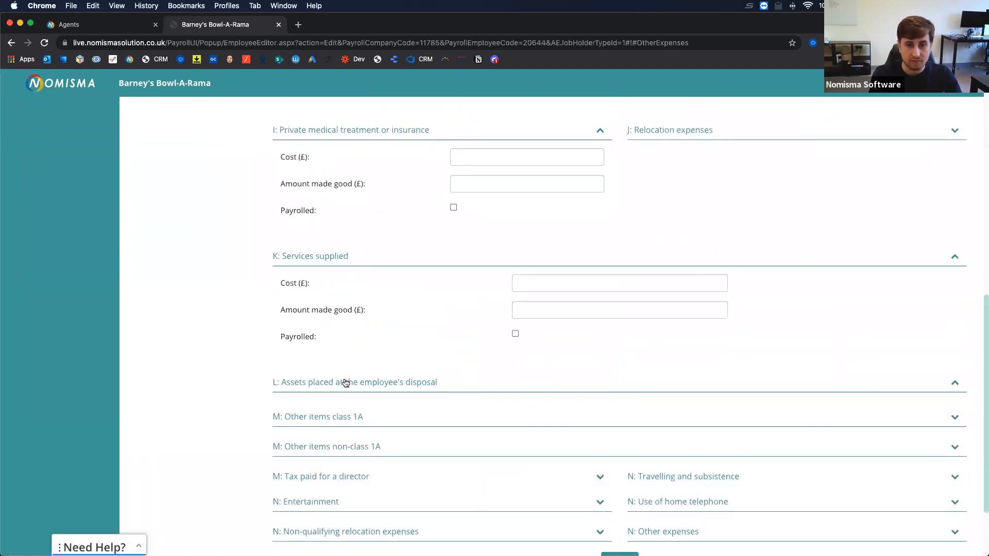
pyautogui.click(344, 382)
pyautogui.scroll(-4, 344, 381)
pyautogui.scroll(12, 345, 381)
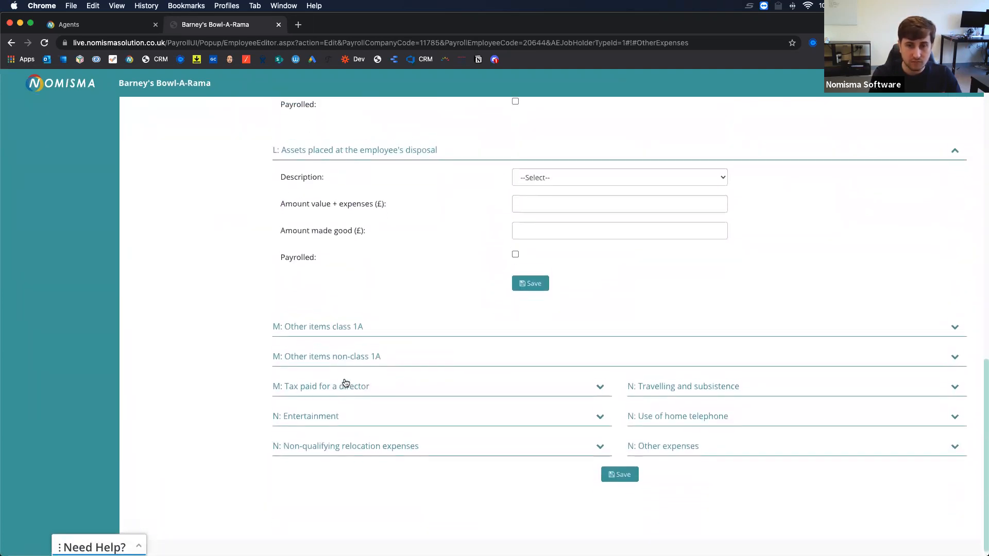
pyautogui.scroll(2, 345, 382)
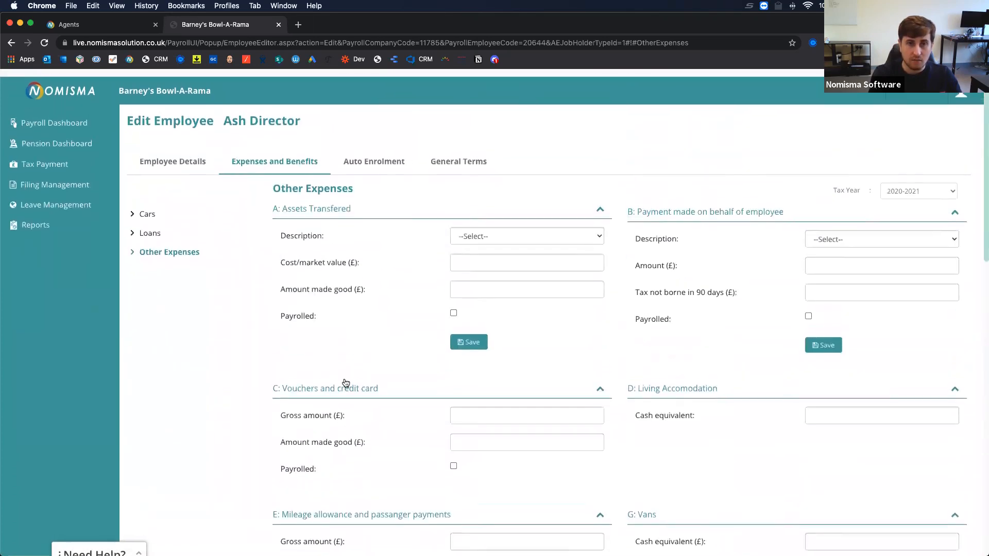
# Check auto enrolment (scheme unset, Default Group, Auto Enrolled) unchanged, then show the director's General Terms.
pyautogui.click(367, 159)
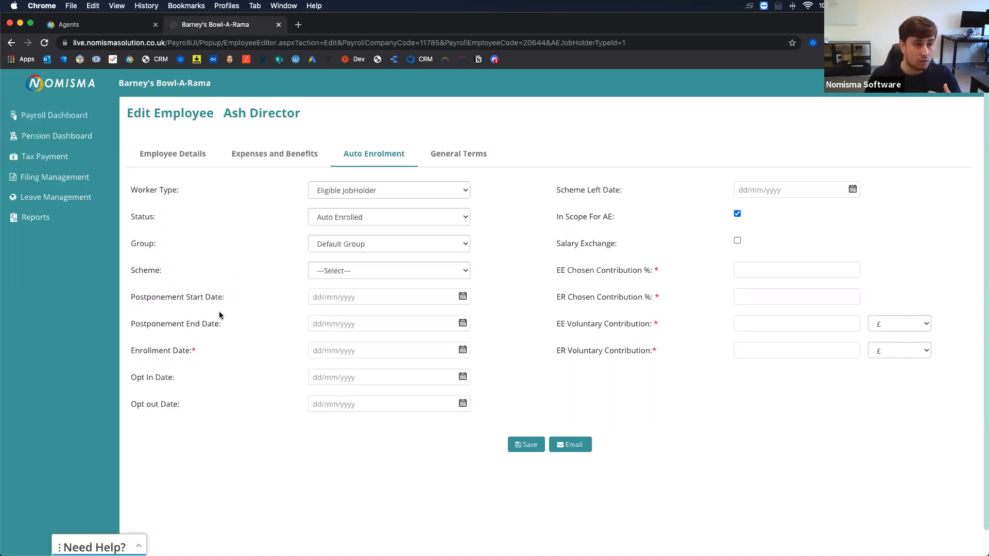
pyautogui.click(327, 271)
pyautogui.click(332, 273)
pyautogui.click(336, 247)
pyautogui.click(299, 242)
pyautogui.click(333, 227)
pyautogui.click(288, 235)
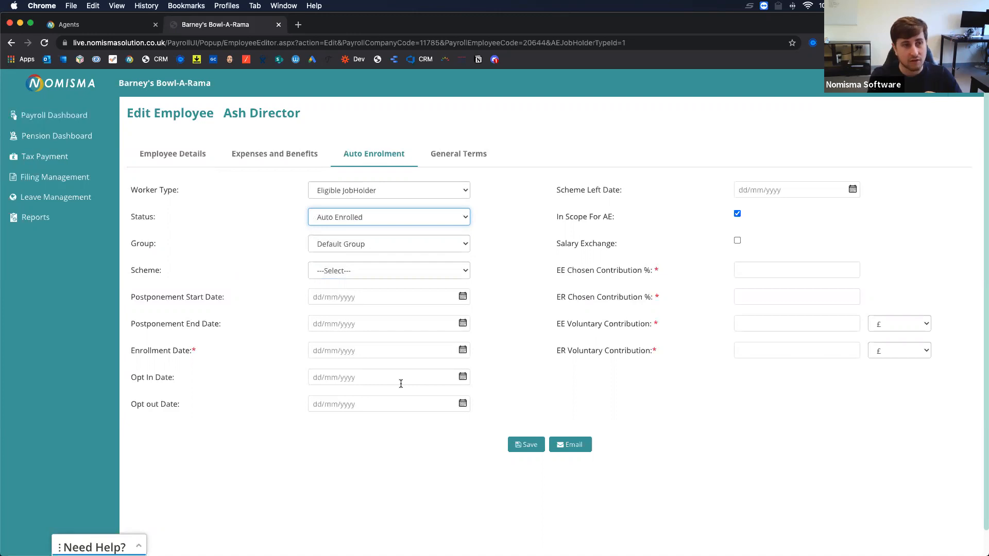
pyautogui.click(263, 289)
pyautogui.click(461, 154)
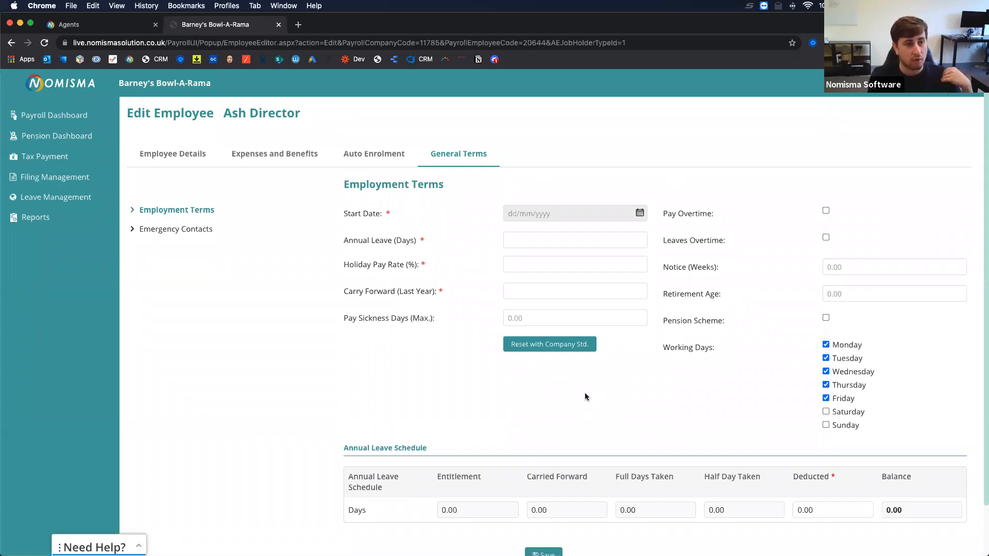
pyautogui.scroll(-2, 585, 397)
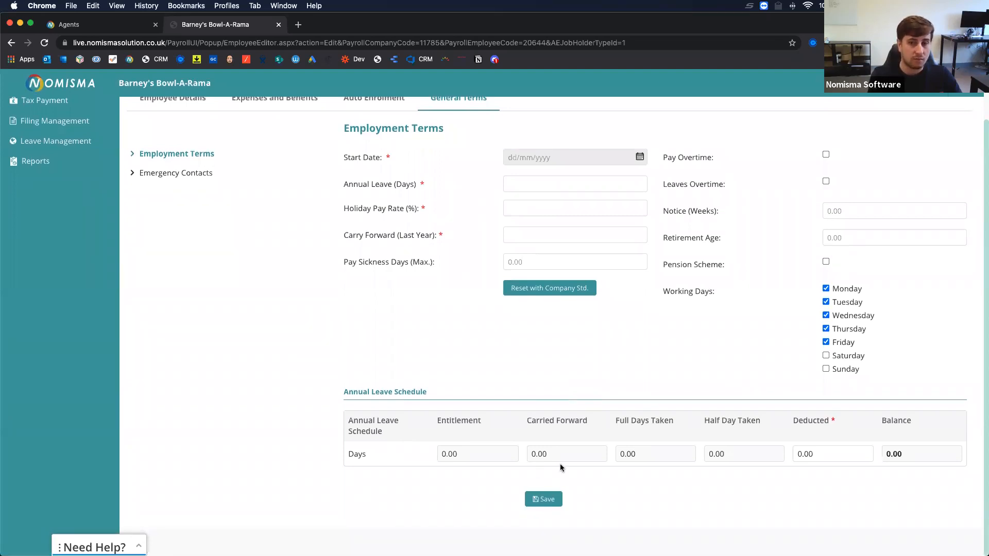
pyautogui.scroll(1, 560, 466)
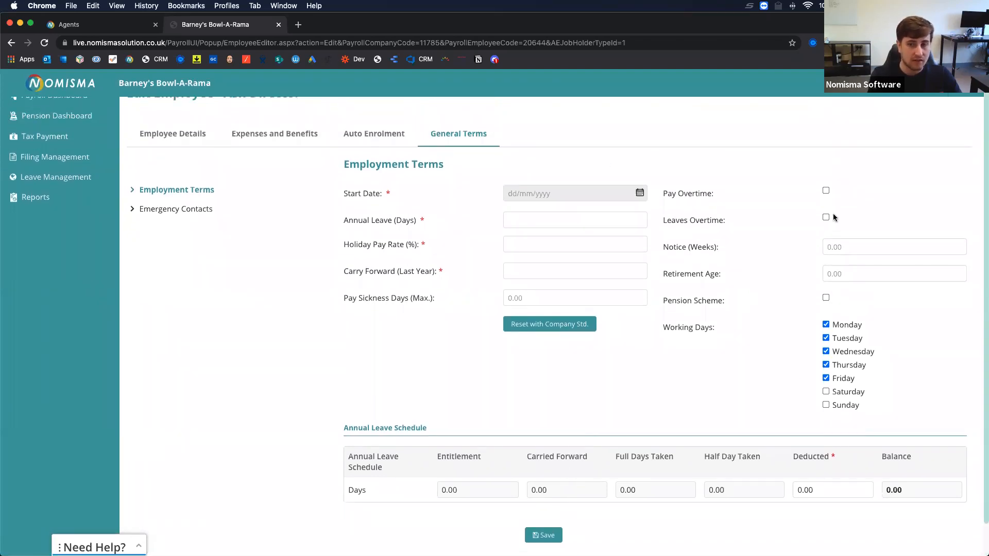
pyautogui.scroll(-1, 613, 372)
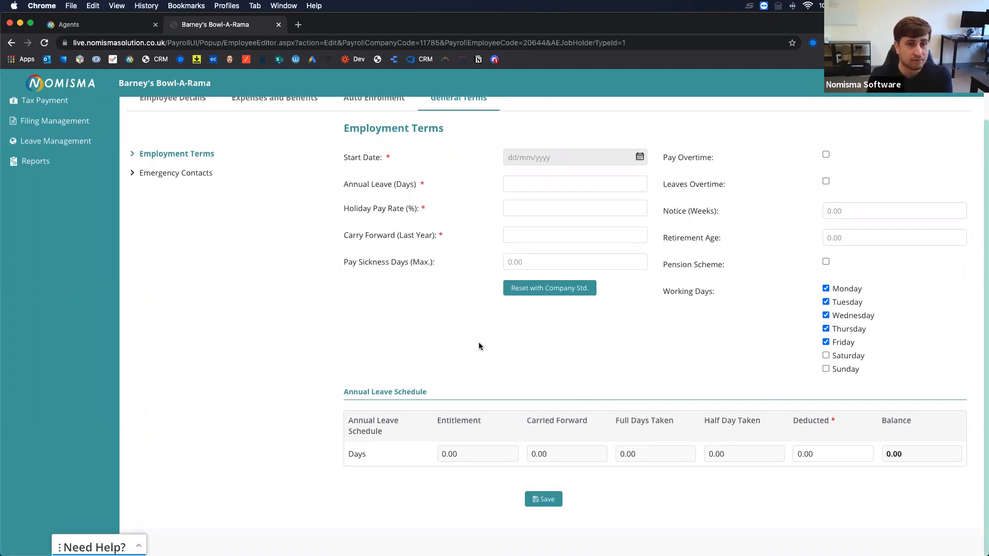
pyautogui.scroll(1, 477, 344)
# Open Ash Director's Emergency Contacts, showing no contacts and an empty add-contact form.
pyautogui.click(175, 232)
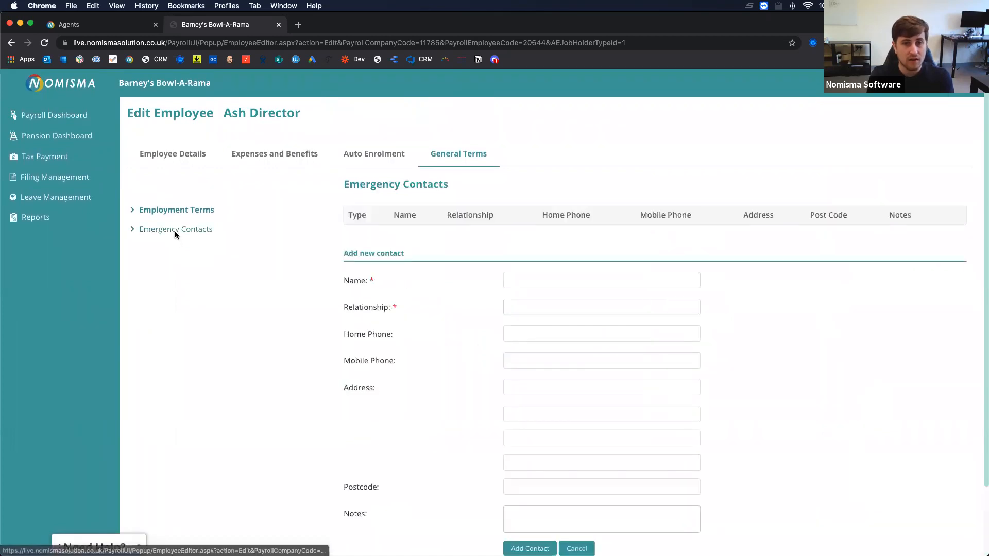
pyautogui.scroll(-1, 348, 334)
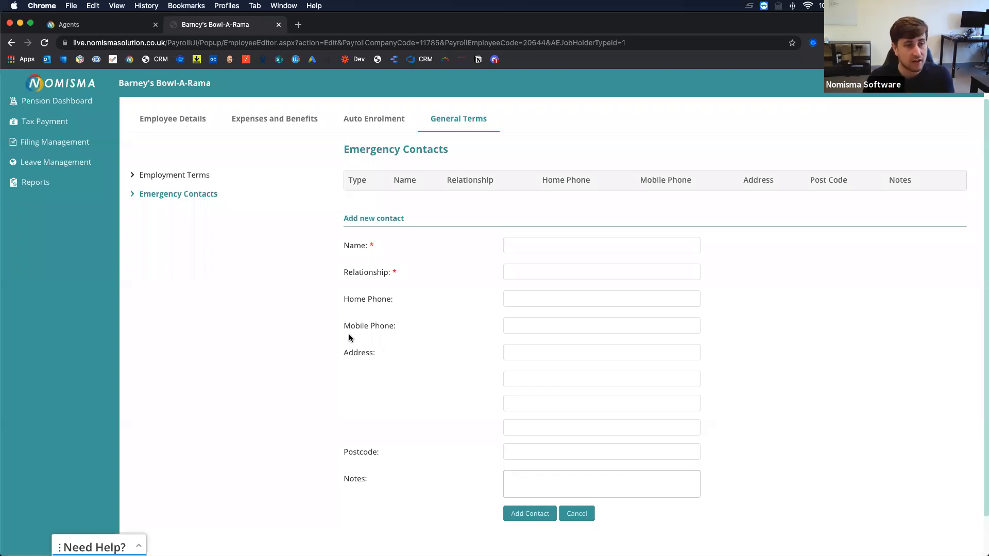
pyautogui.scroll(2, 349, 338)
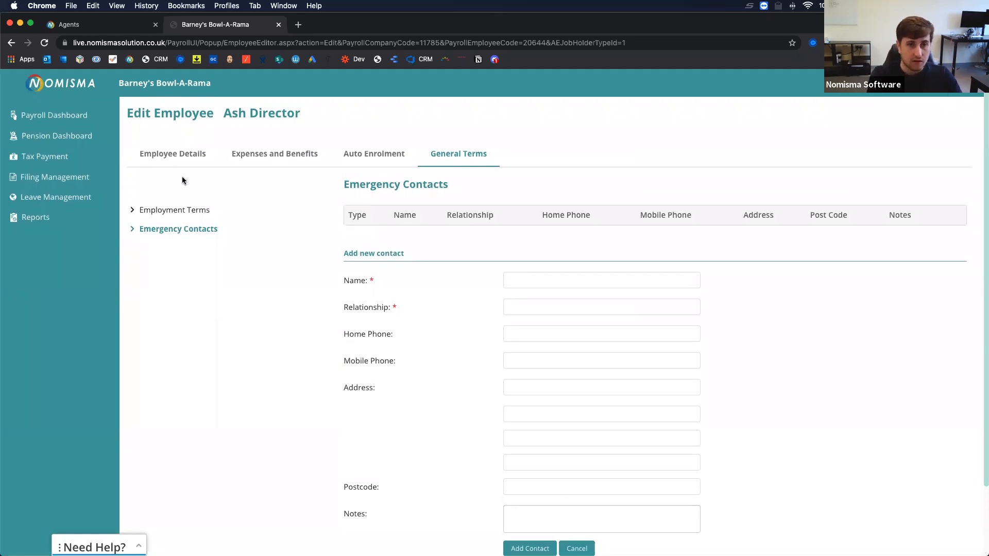
# Go to the Pension Dashboard and expand the Add Scheme options.
pyautogui.click(70, 139)
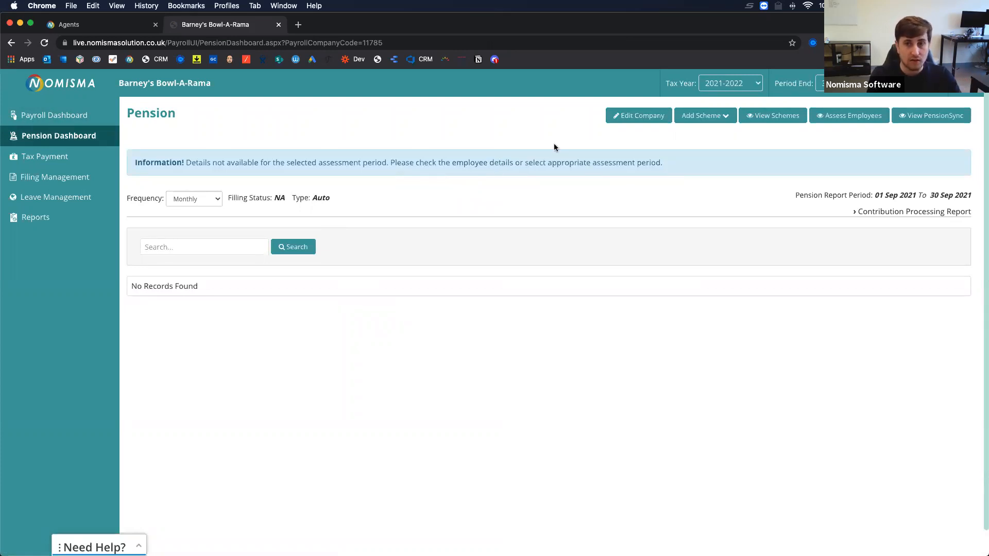
pyautogui.click(693, 120)
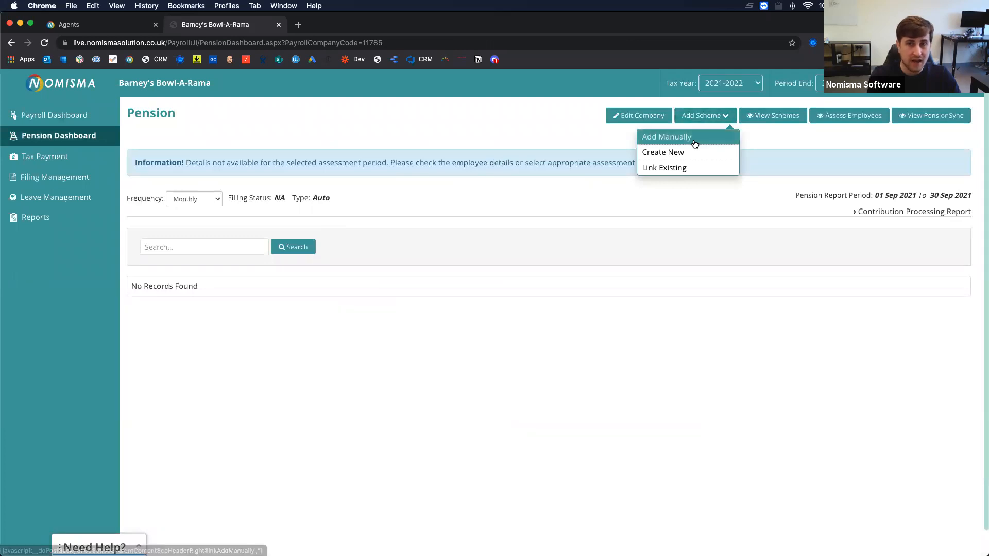
# Link an existing scheme with Destination Id NEST and authorize, which returns a scope error.
pyautogui.click(676, 167)
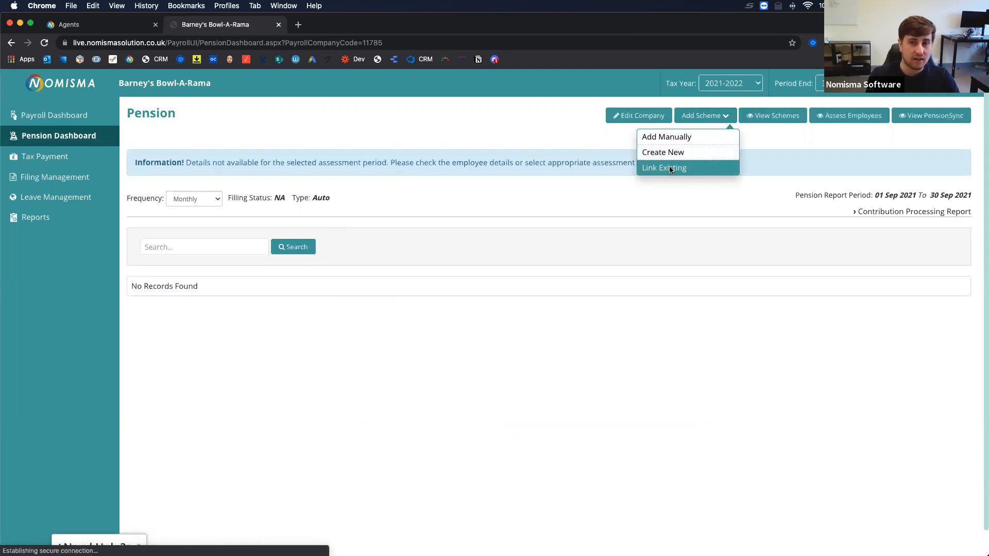
pyautogui.click(413, 211)
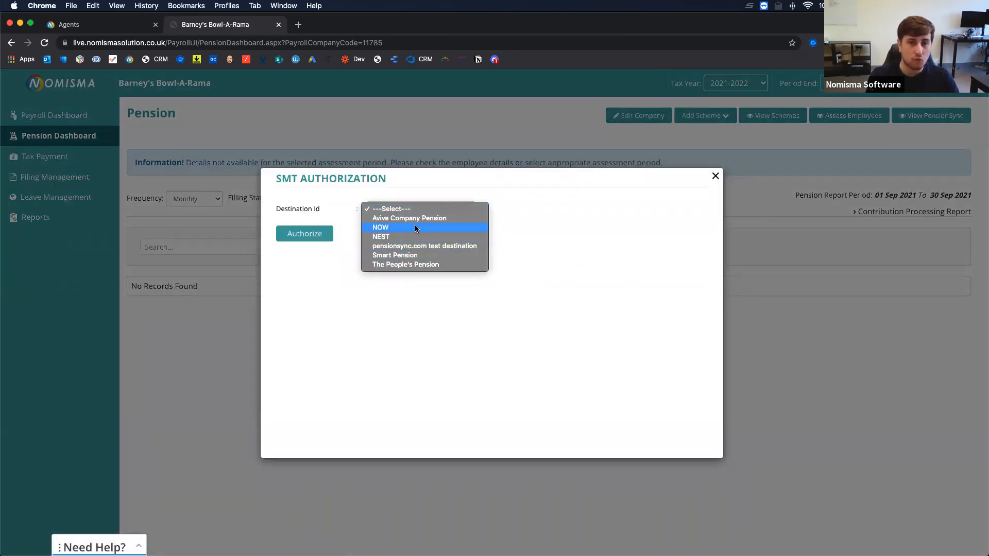
pyautogui.click(388, 237)
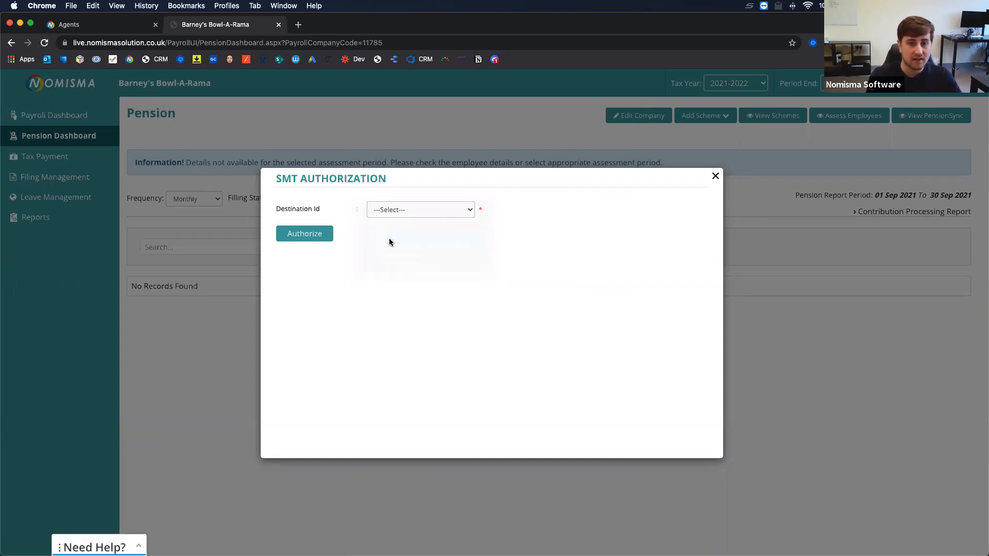
pyautogui.click(310, 240)
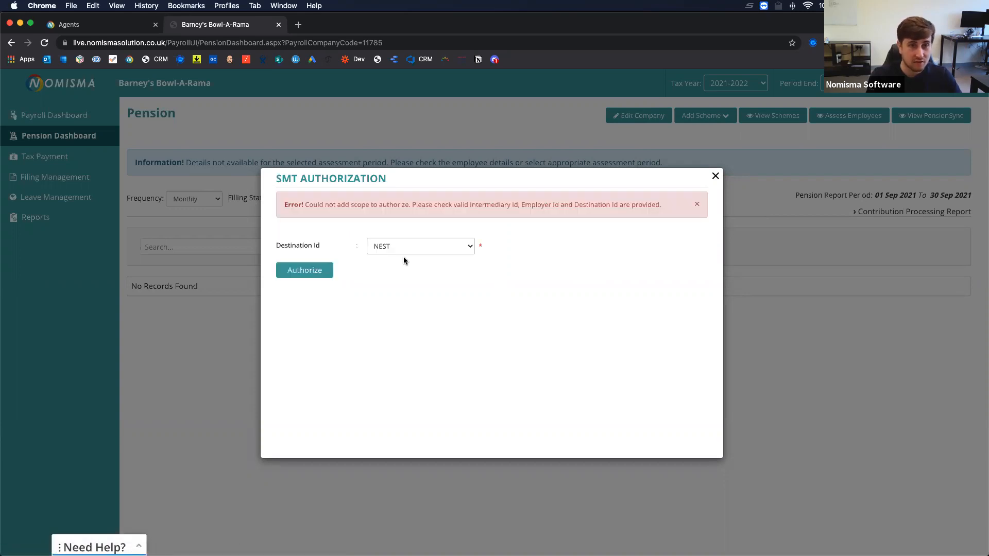
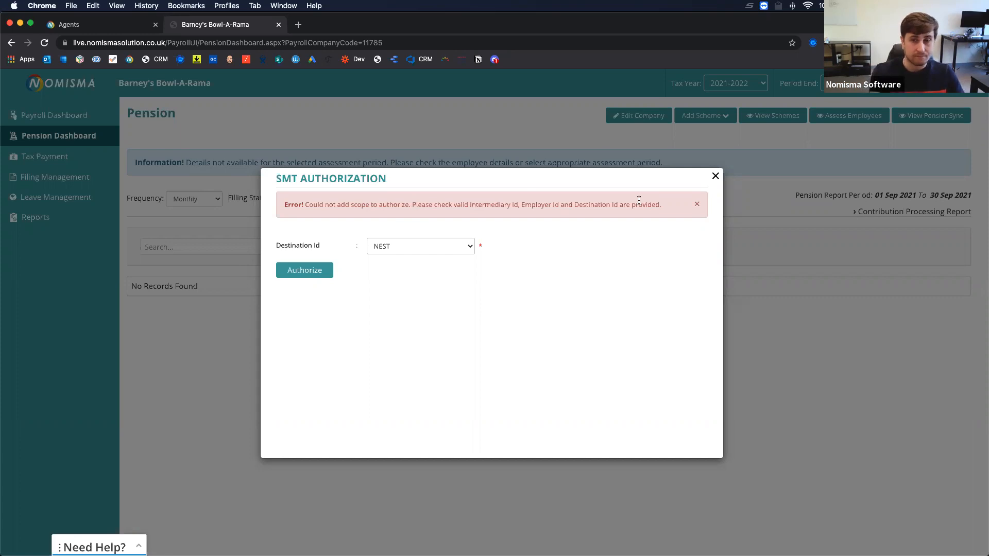
# Close the failed NEST authorization dialog and choose Add Scheme > Add Manually.
pyautogui.click(716, 176)
pyautogui.click(705, 116)
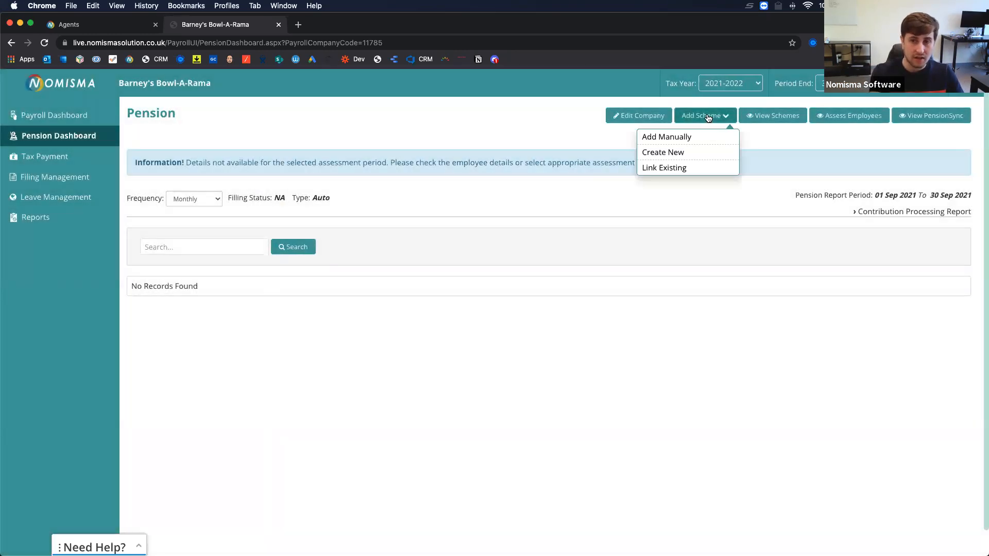
pyautogui.click(671, 139)
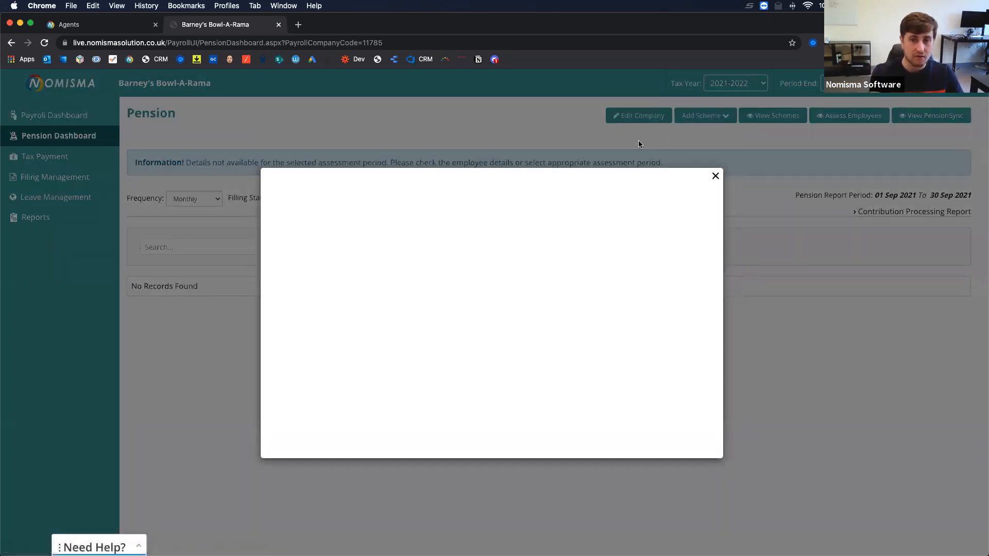
# Name the scheme Testing with provider NST, Qualifying Earnings basis and TRNET calculation method.
pyautogui.click(432, 199)
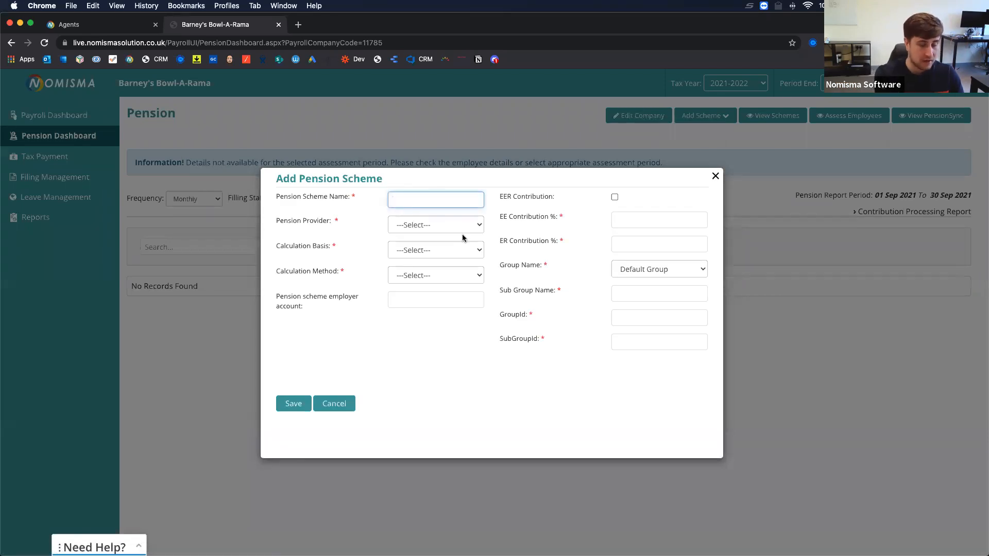
pyautogui.write('Testing')
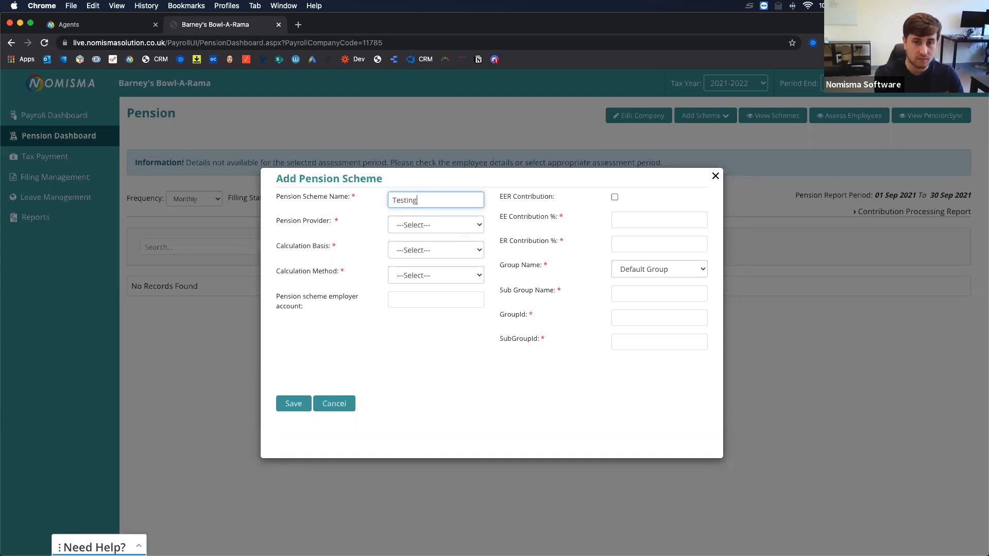
pyautogui.press('Tab')
pyautogui.click(412, 234)
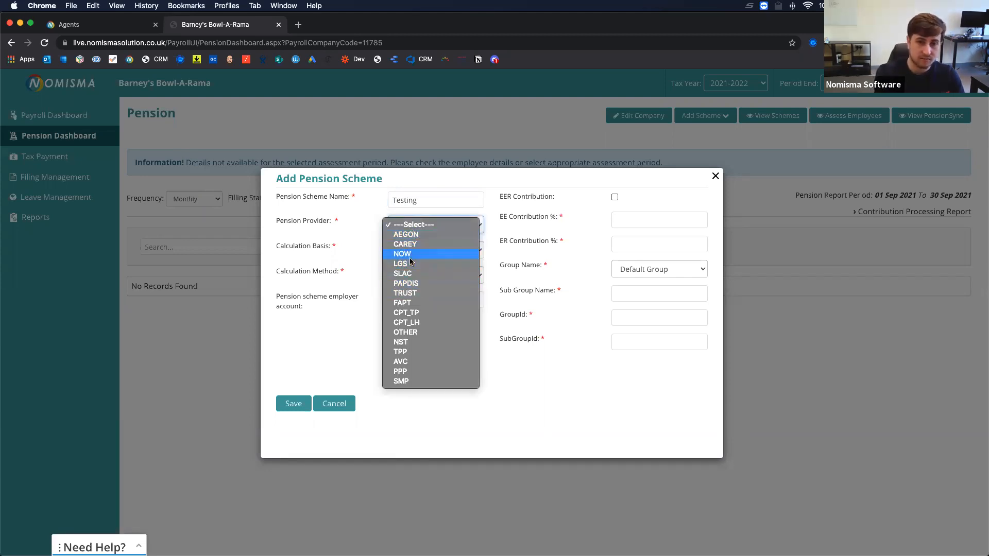
pyautogui.click(407, 342)
pyautogui.click(425, 246)
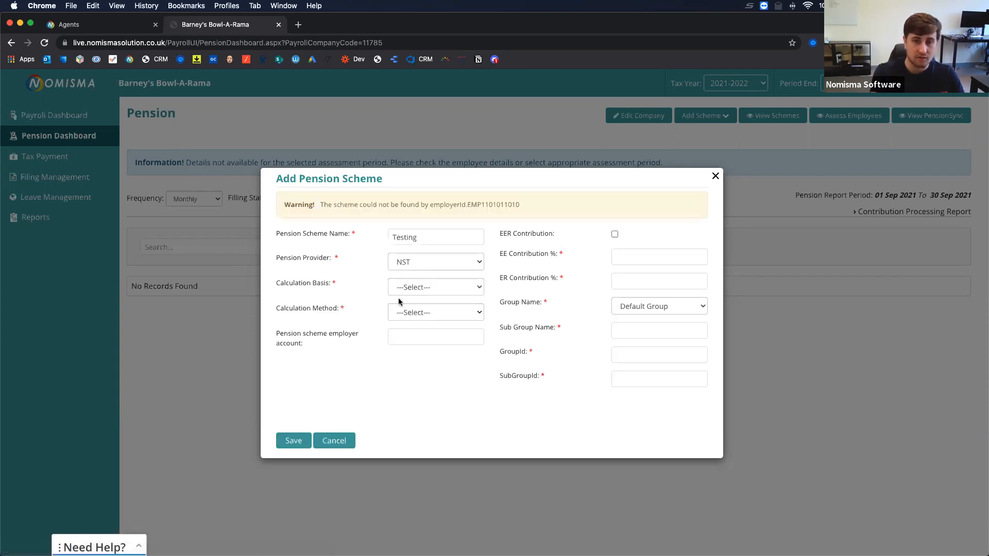
pyautogui.click(407, 289)
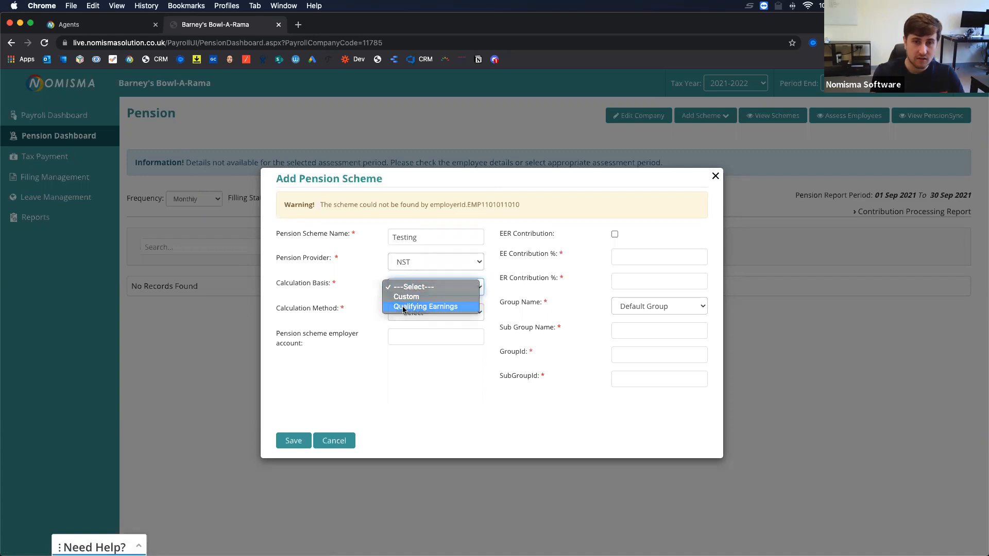
pyautogui.click(410, 307)
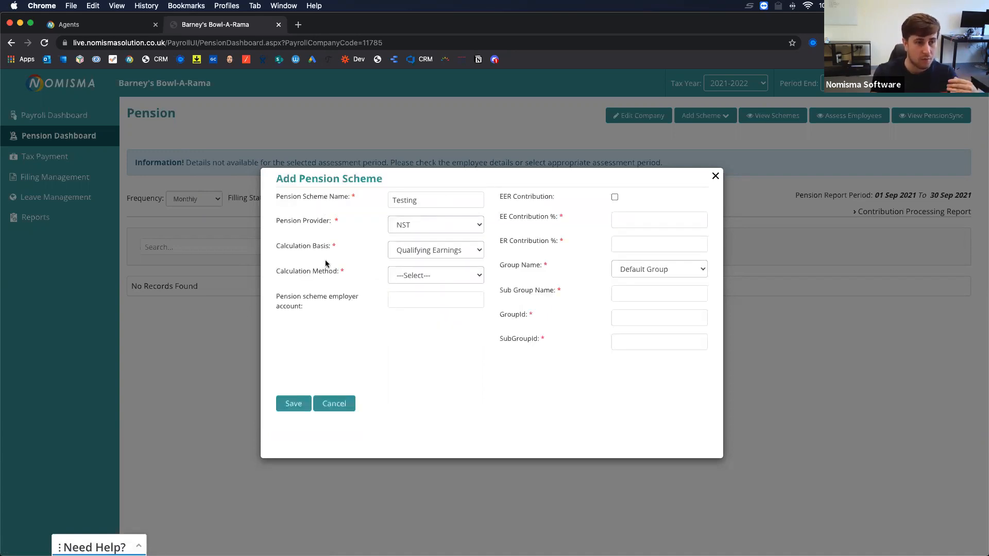
pyautogui.click(412, 275)
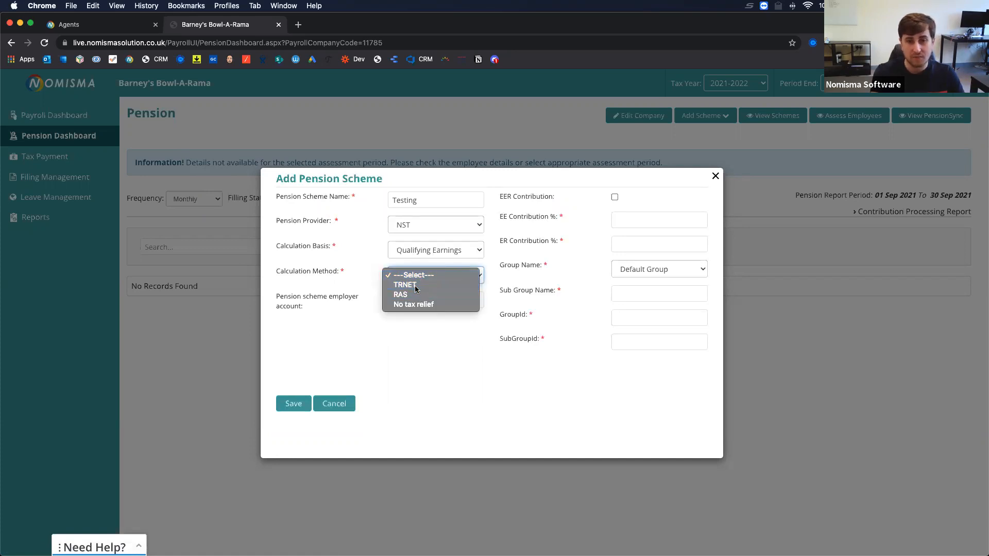
pyautogui.click(415, 286)
# Set contributions to 5% employee and 3% employer, keeping Default Group as the group.
pyautogui.click(617, 214)
pyautogui.write('5')
pyautogui.press('Tab')
pyautogui.write('3')
pyautogui.press('Tab')
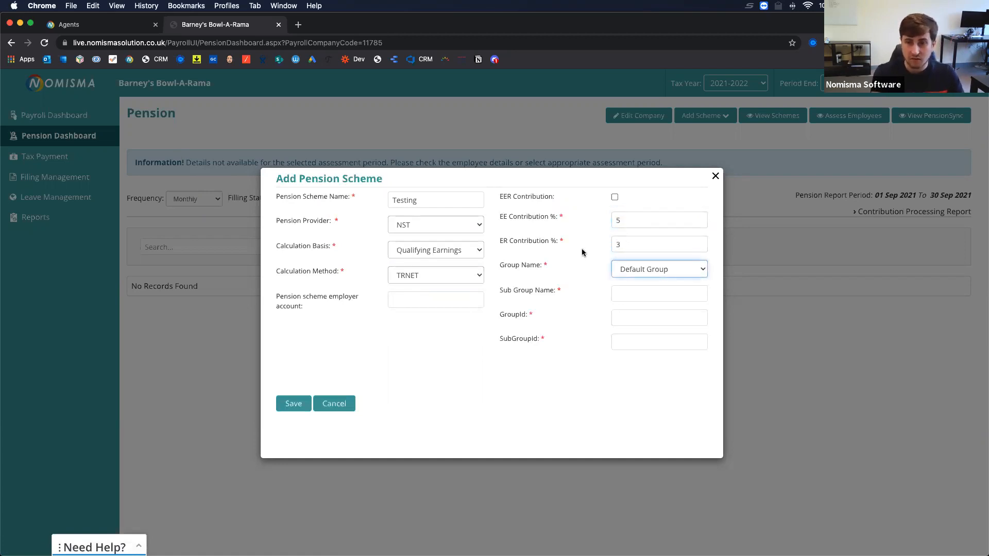
pyautogui.press('space')
pyautogui.press('Return')
# Enter Default for sub group, GroupId and SubGroupId, then save the Testing scheme.
pyautogui.click(640, 292)
pyautogui.write('Default')
pyautogui.press('Tab')
pyautogui.write('Default')
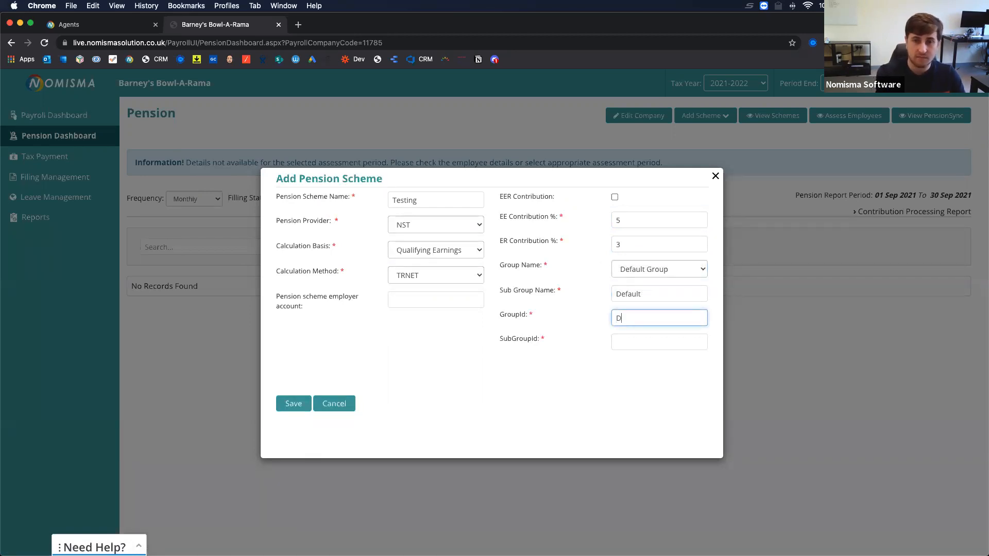
pyautogui.press('Tab')
pyautogui.write('Default')
pyautogui.click(371, 369)
pyautogui.click(291, 403)
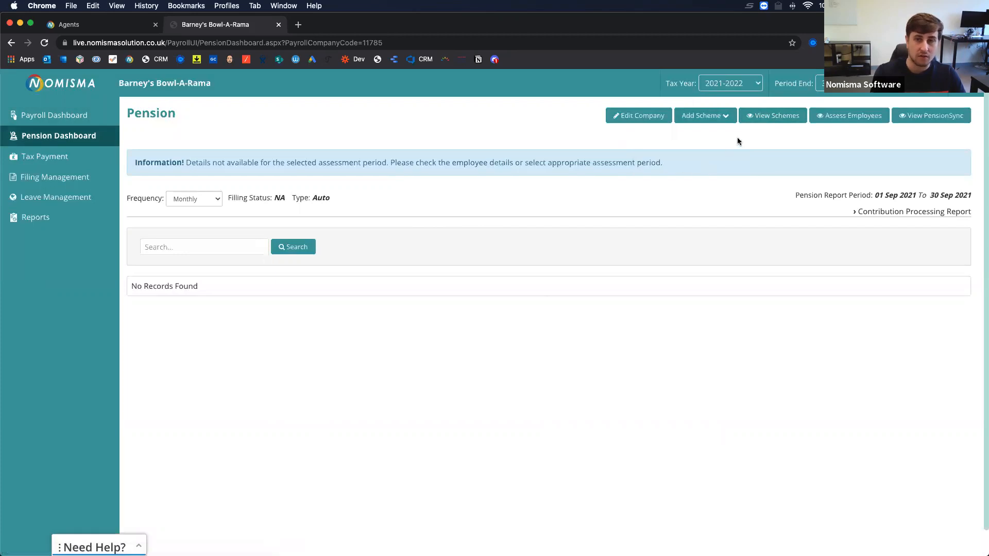
# Check the schemes list, return to the Pension dashboard, then open the Payroll dashboard's four-employee list.
pyautogui.click(758, 117)
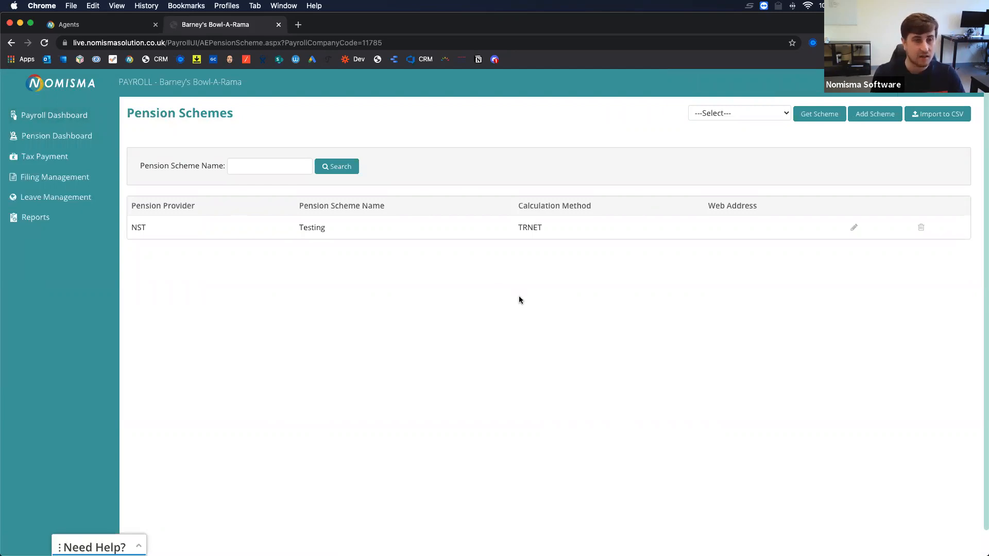
pyautogui.click(11, 43)
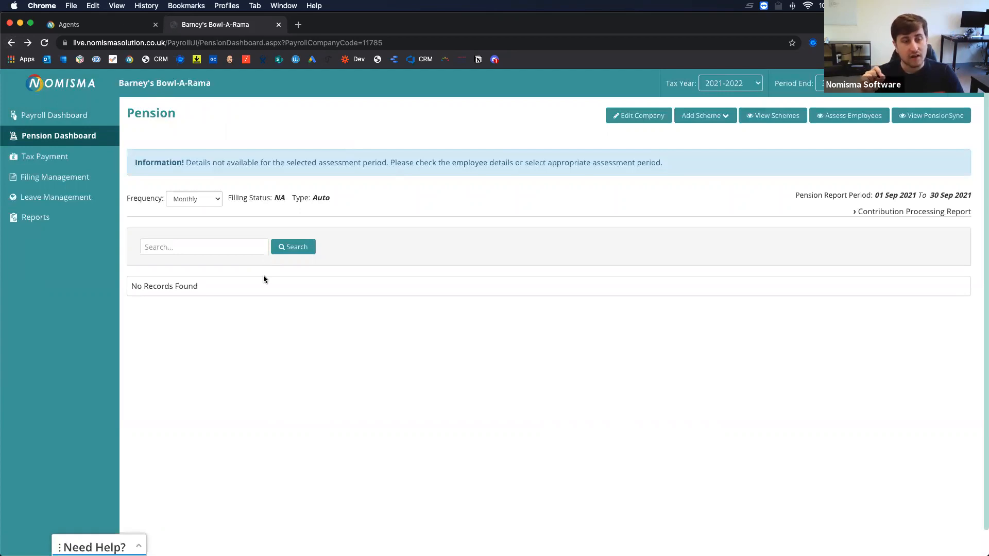
pyautogui.moveTo(209, 286); pyautogui.dragTo(130, 286)
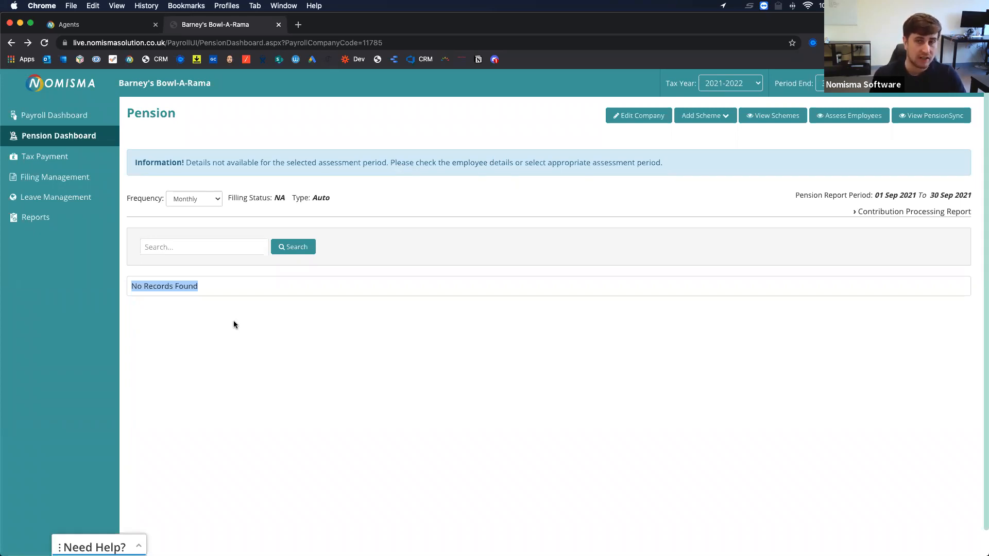
pyautogui.click(421, 326)
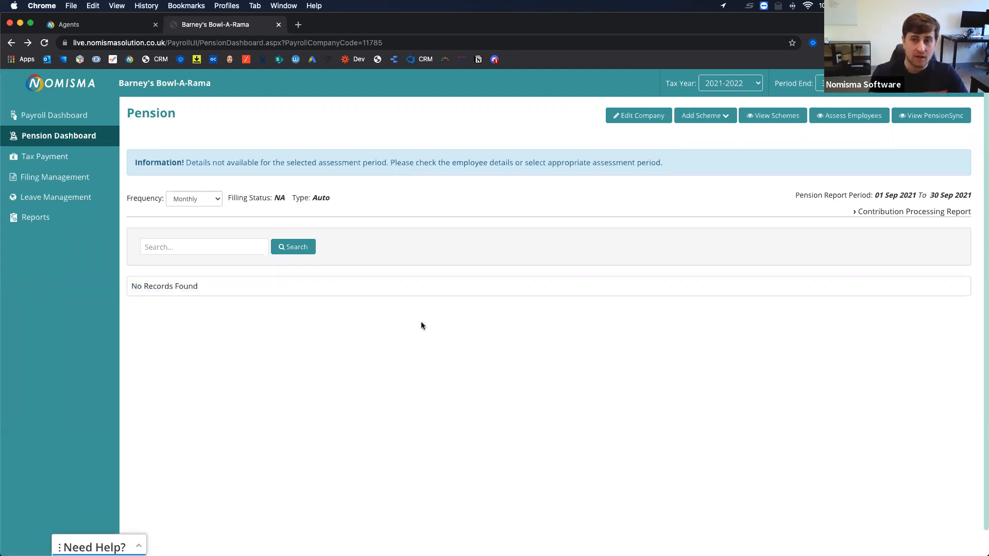
pyautogui.click(77, 119)
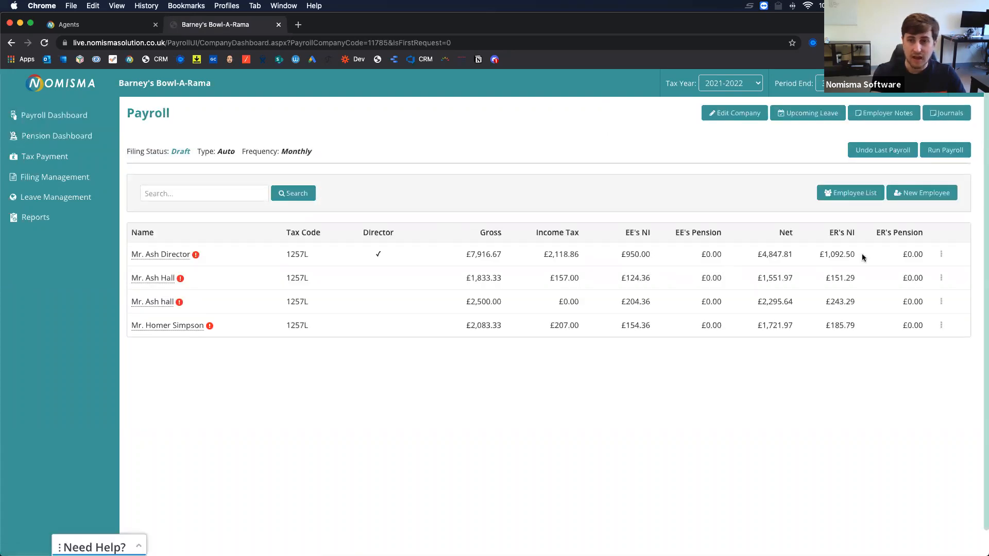
# In the director's record, set auto-enrolment scheme Testing with enrolment date 01/01/2020.
pyautogui.click(942, 254)
pyautogui.click(742, 275)
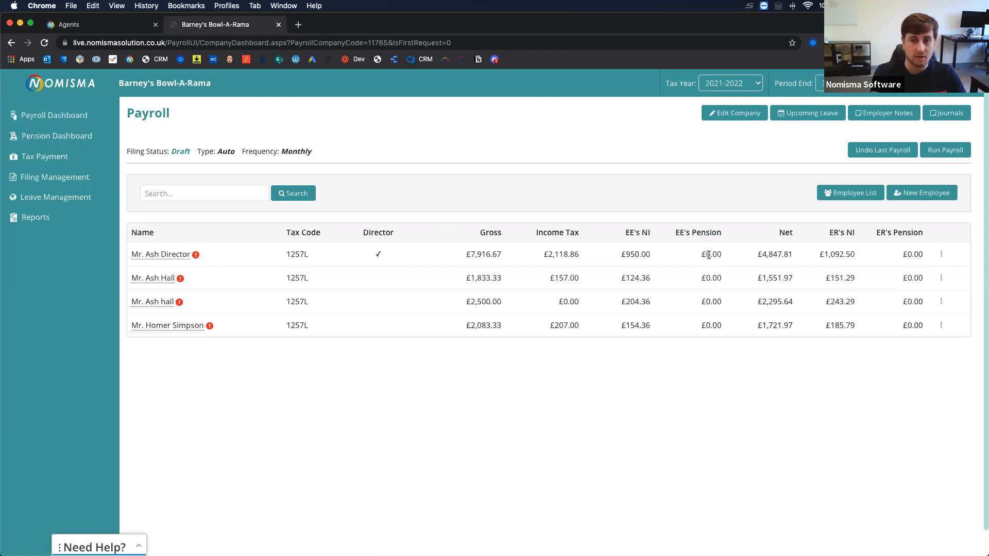
pyautogui.click(940, 256)
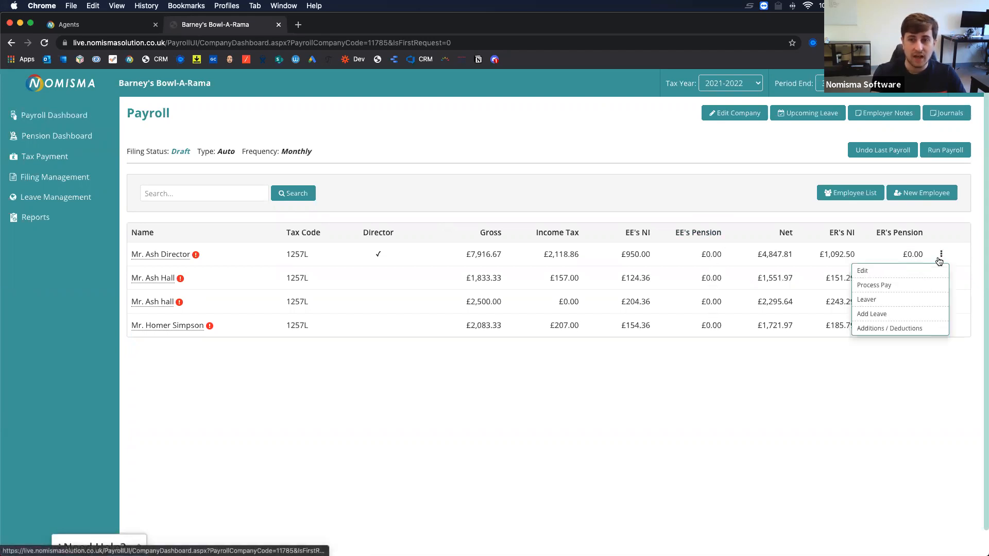
pyautogui.click(905, 271)
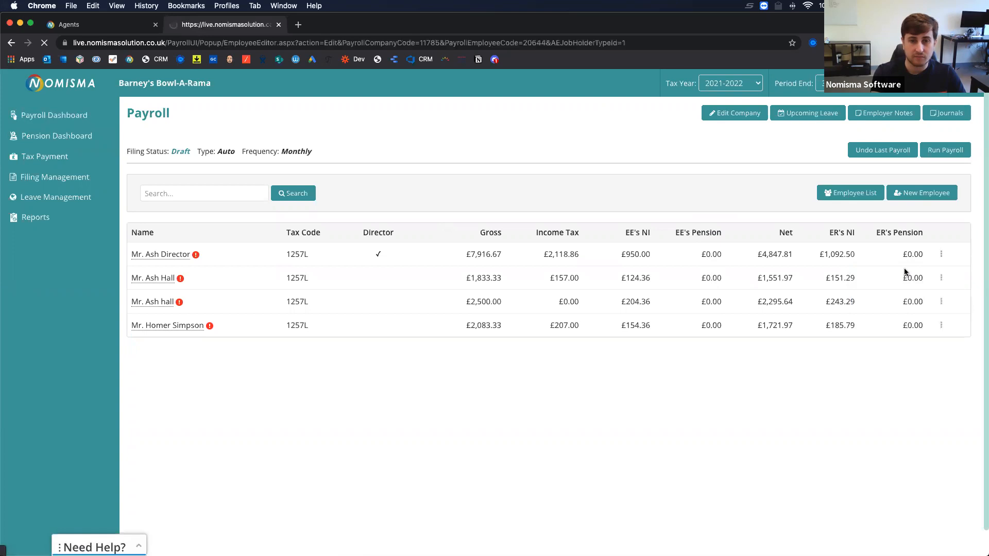
pyautogui.click(384, 156)
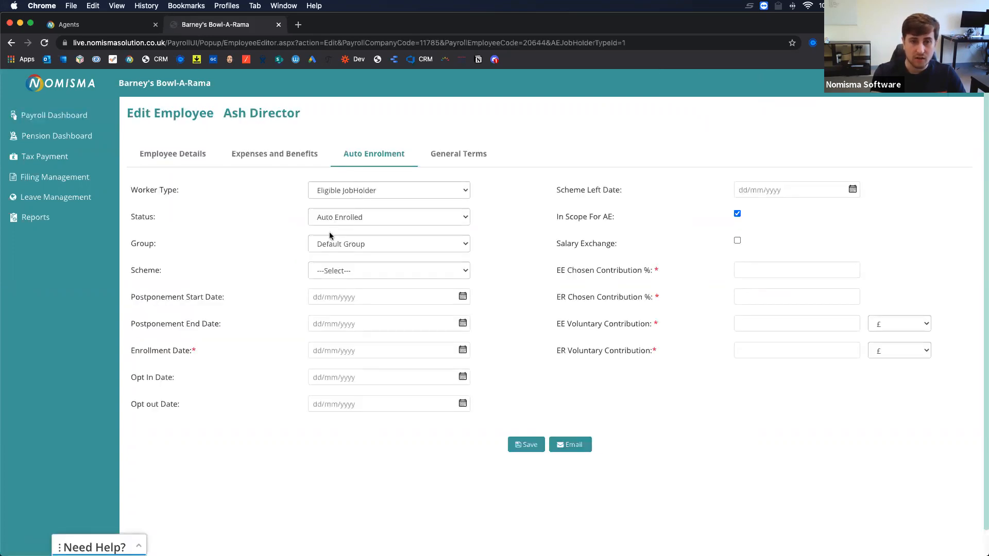
pyautogui.click(333, 270)
pyautogui.click(267, 298)
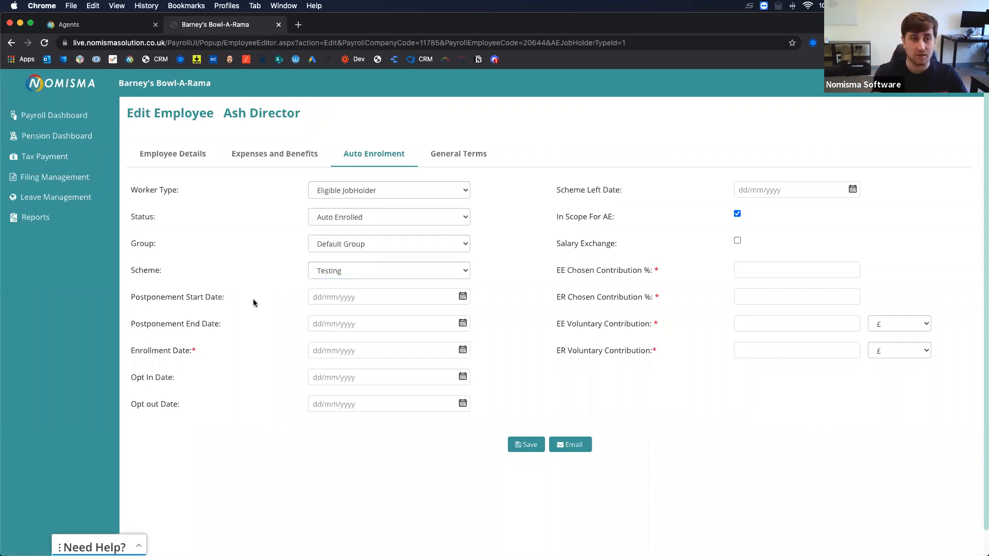
pyautogui.click(321, 353)
pyautogui.write('01/01/2020')
pyautogui.press('Tab')
pyautogui.click(256, 342)
# Enter 5% employee, 3% employer and 0 voluntary contributions, then save.
pyautogui.click(794, 270)
pyautogui.write('5')
pyautogui.press('Tab')
pyautogui.write('3')
pyautogui.press('Tab')
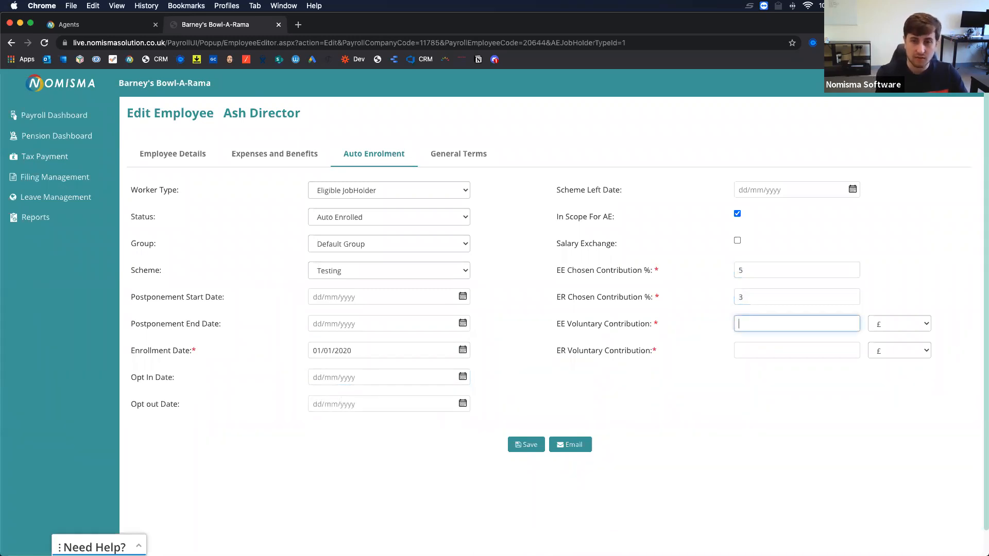
pyautogui.write('0')
pyautogui.press('Tab')
pyautogui.press('Tab')
pyautogui.write('0')
pyautogui.press('Tab')
pyautogui.click(522, 445)
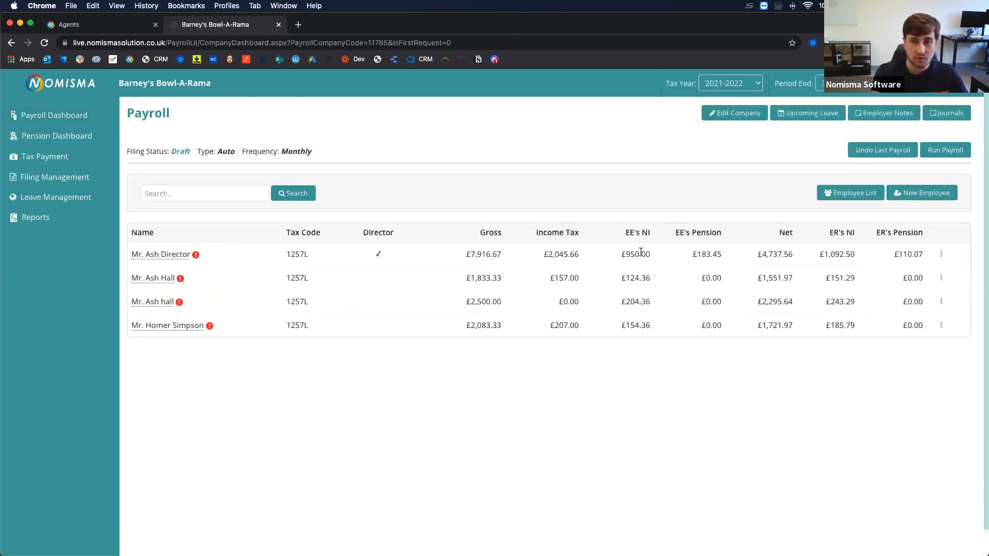
pyautogui.moveTo(726, 256); pyautogui.dragTo(688, 256)
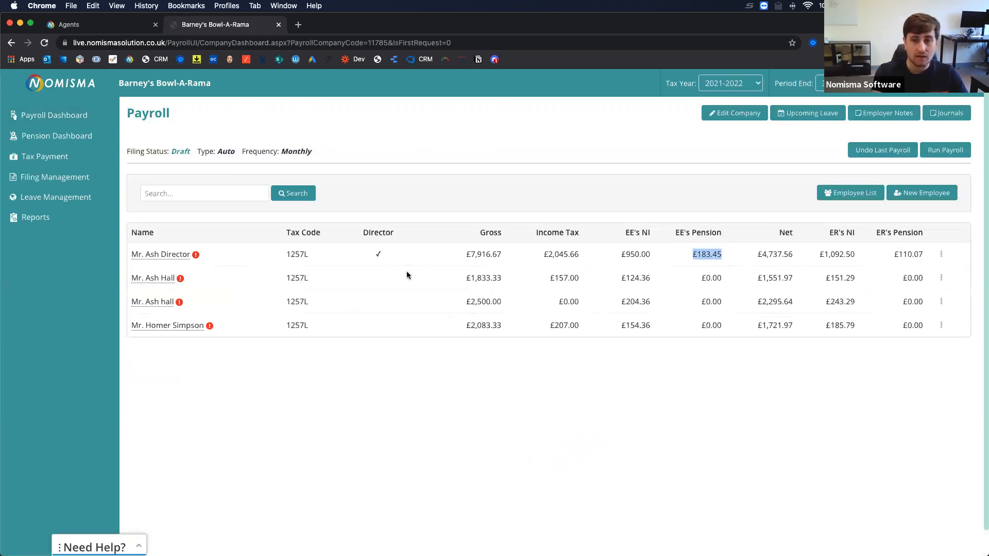
pyautogui.click(66, 137)
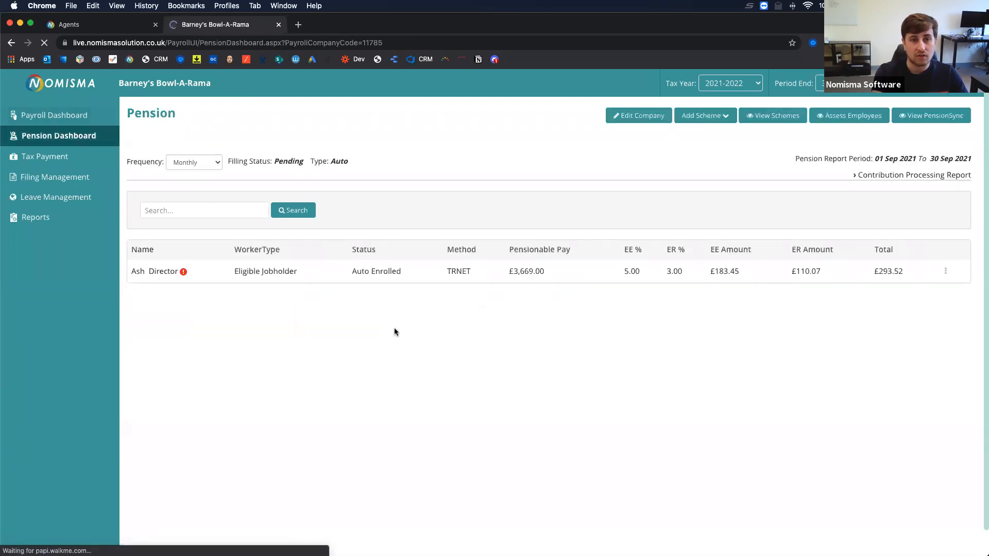
pyautogui.moveTo(130, 270); pyautogui.dragTo(880, 287)
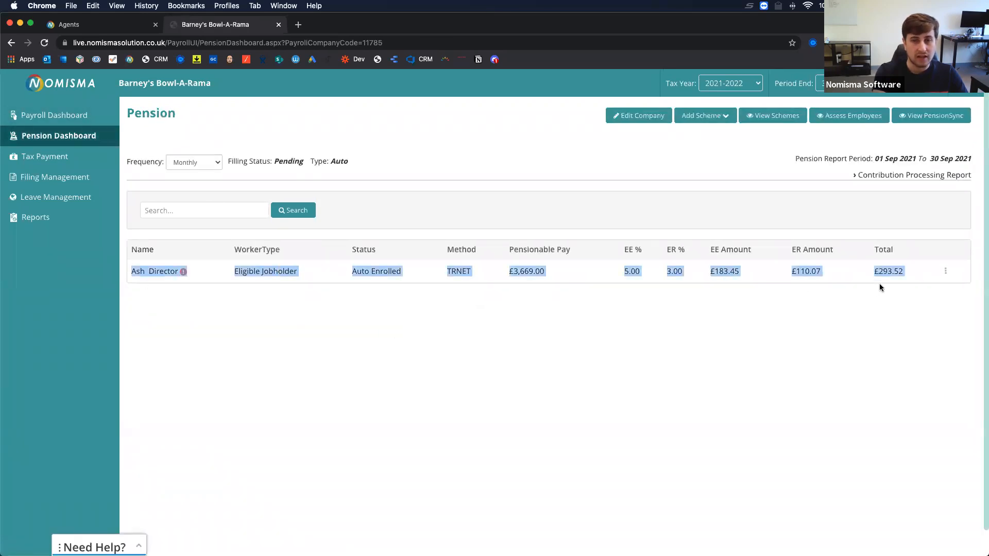
pyautogui.click(764, 315)
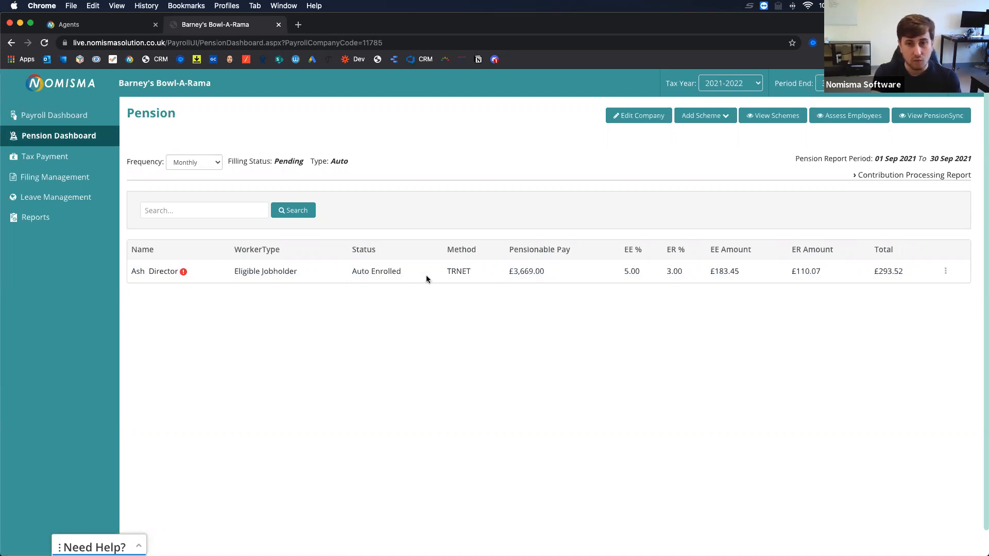
pyautogui.moveTo(447, 272); pyautogui.dragTo(551, 273)
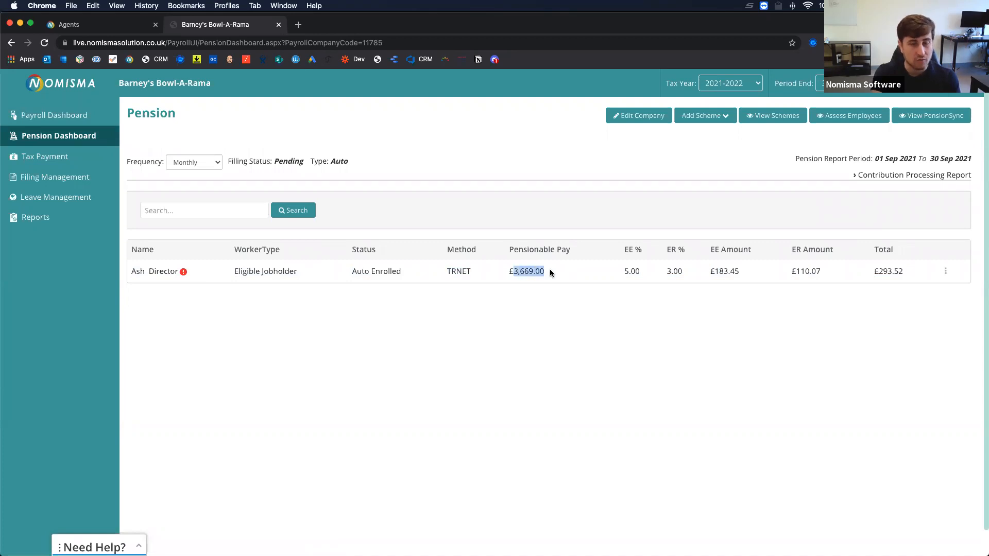
pyautogui.moveTo(621, 269); pyautogui.dragTo(810, 271)
pyautogui.click(695, 356)
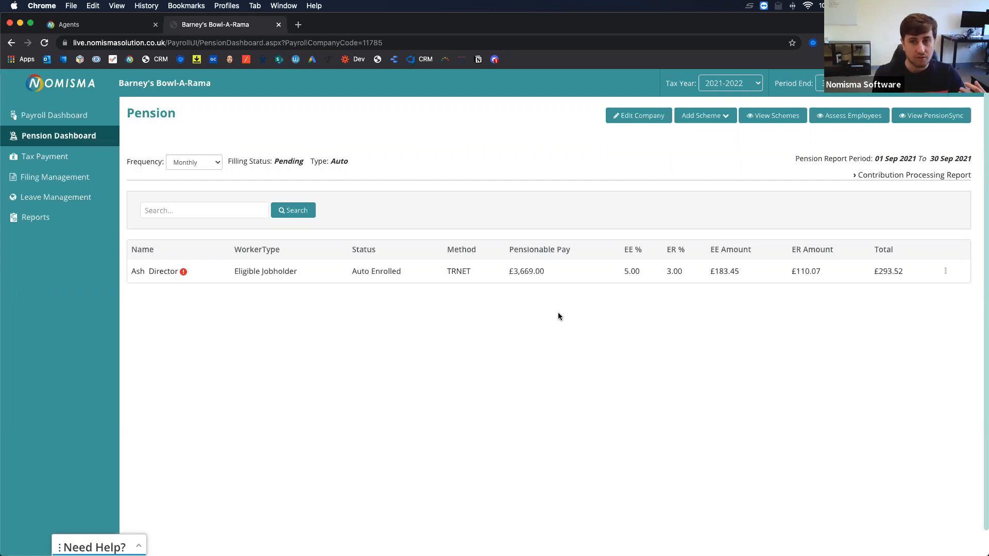
# Open Assess Employees, go back to the Pension dashboard, and reopen it to see the director AUTOENROLLED.
pyautogui.click(838, 117)
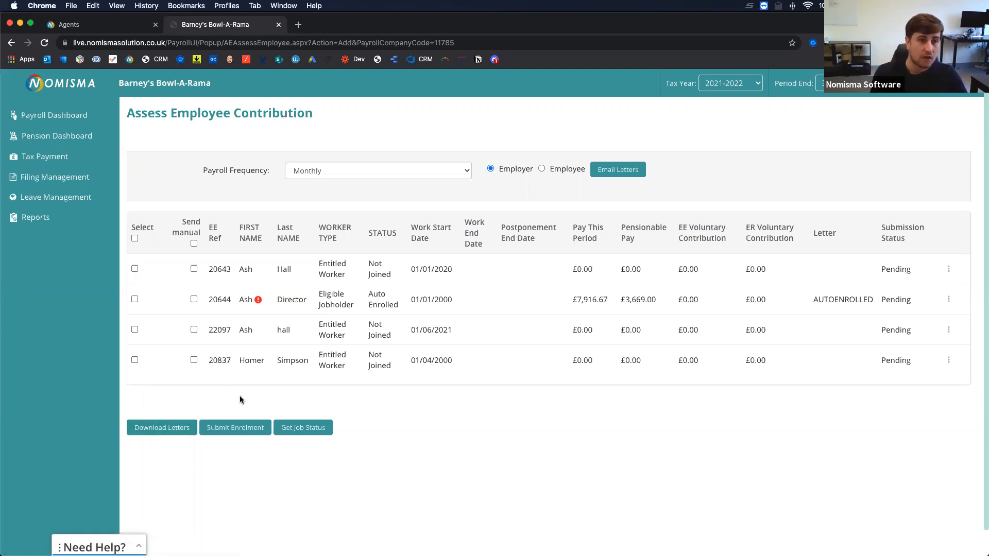
pyautogui.click(56, 136)
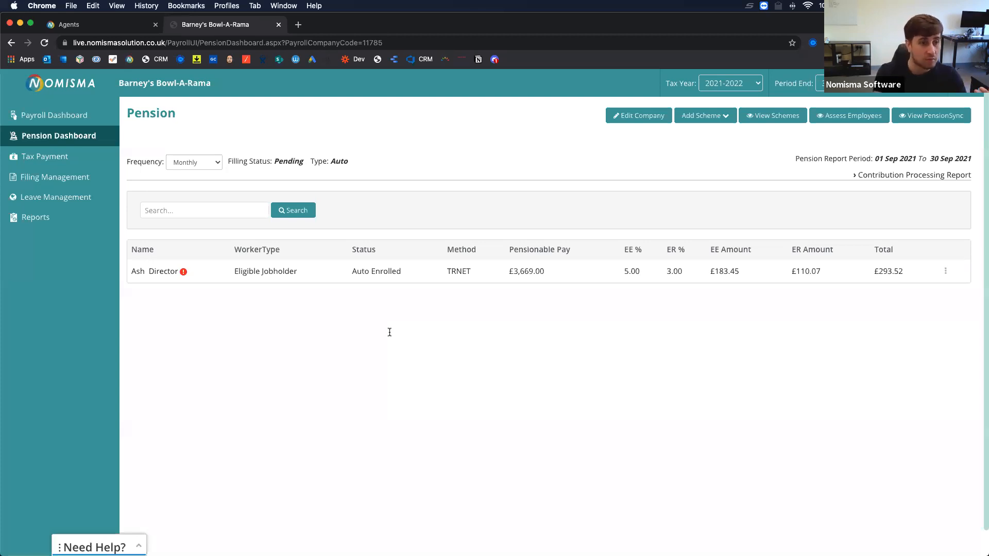
pyautogui.click(843, 117)
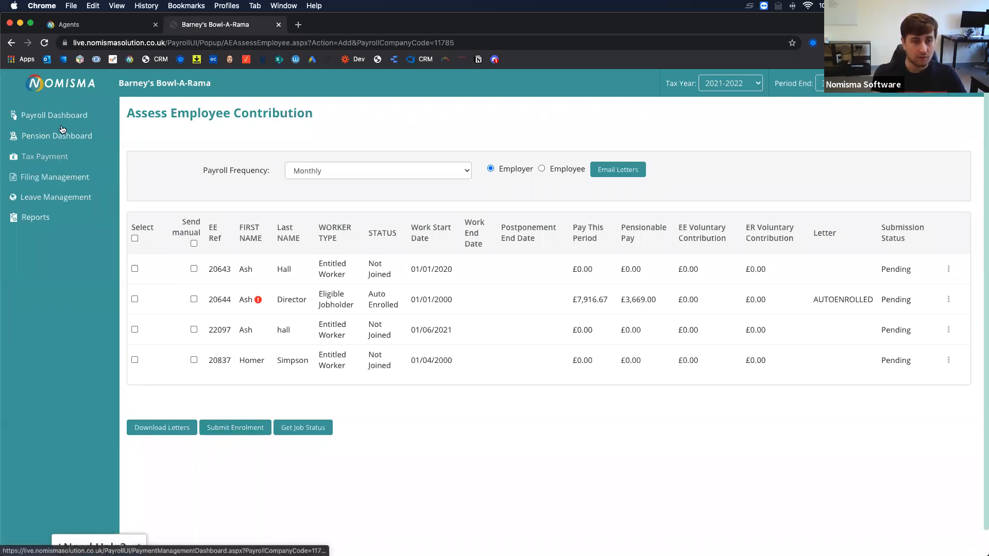
# From the Payroll dashboard, edit the director and view his Testing scheme enrolment at 5%/3%.
pyautogui.click(50, 163)
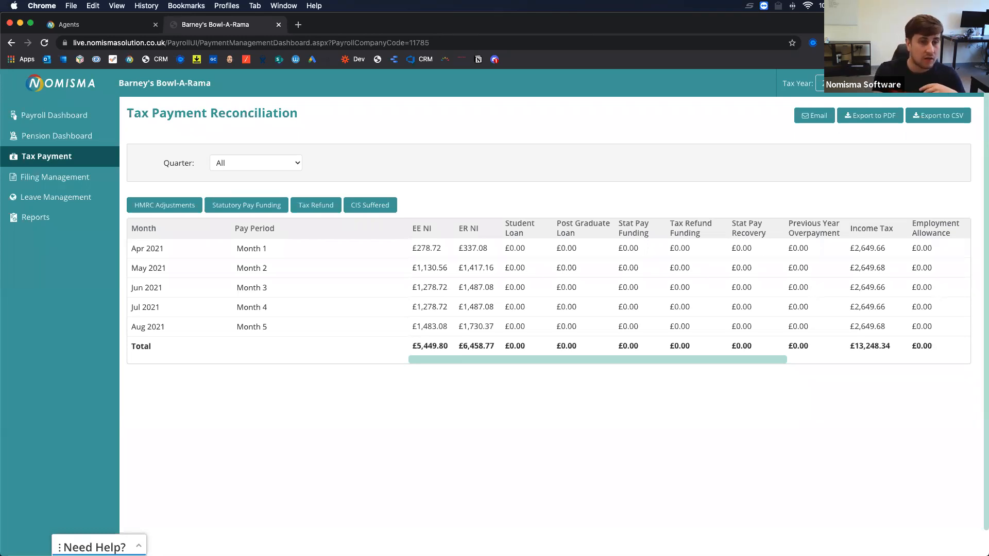
pyautogui.click(81, 111)
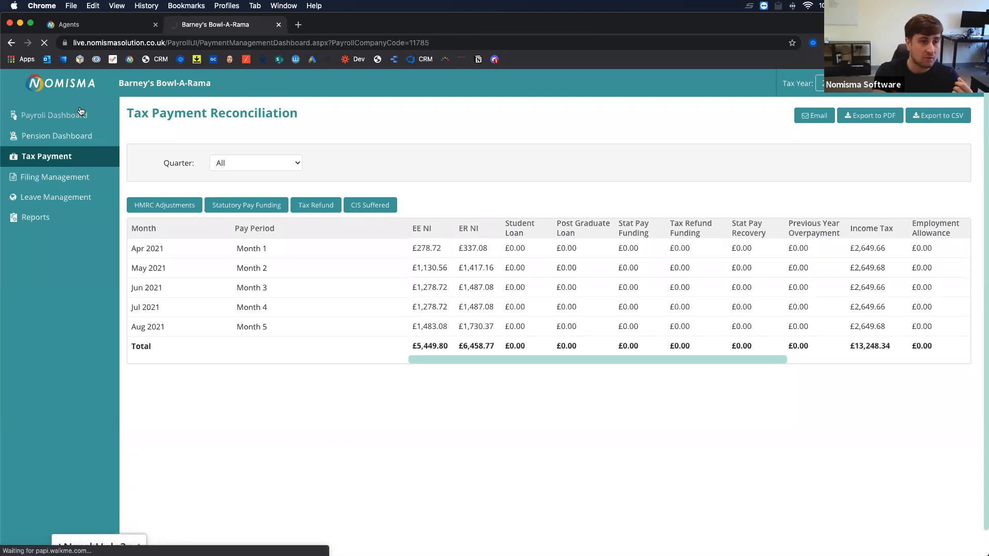
pyautogui.click(938, 255)
pyautogui.click(881, 271)
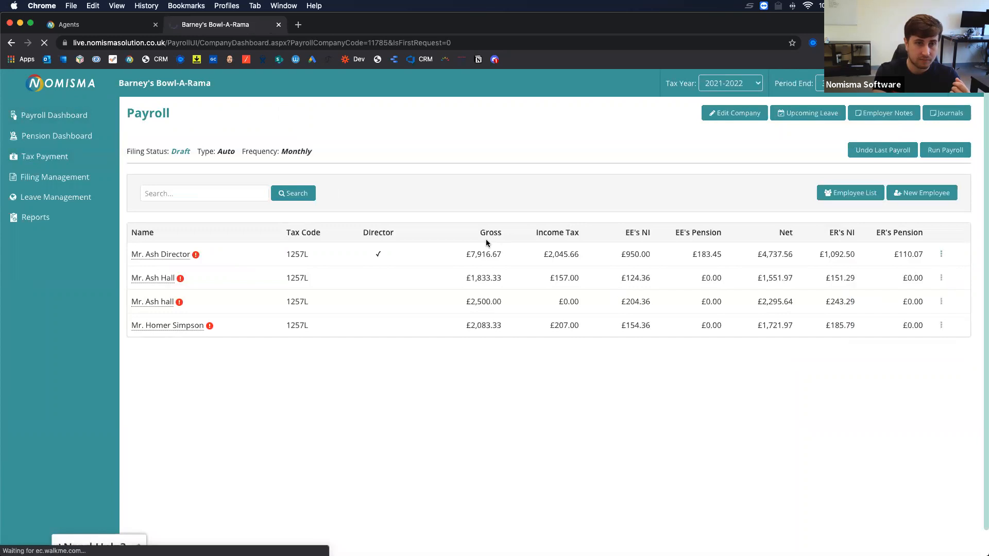
pyautogui.click(375, 154)
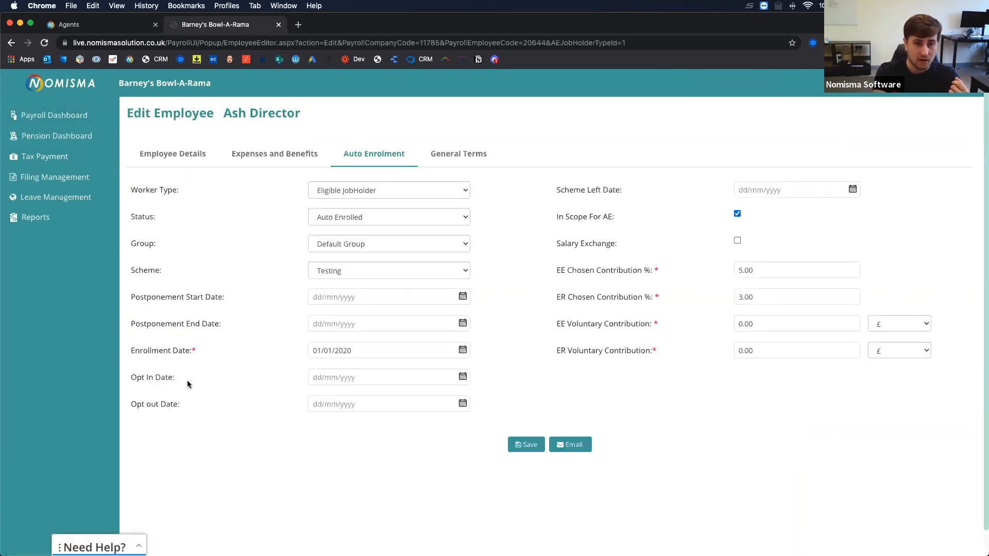
pyautogui.moveTo(222, 301); pyautogui.dragTo(225, 325)
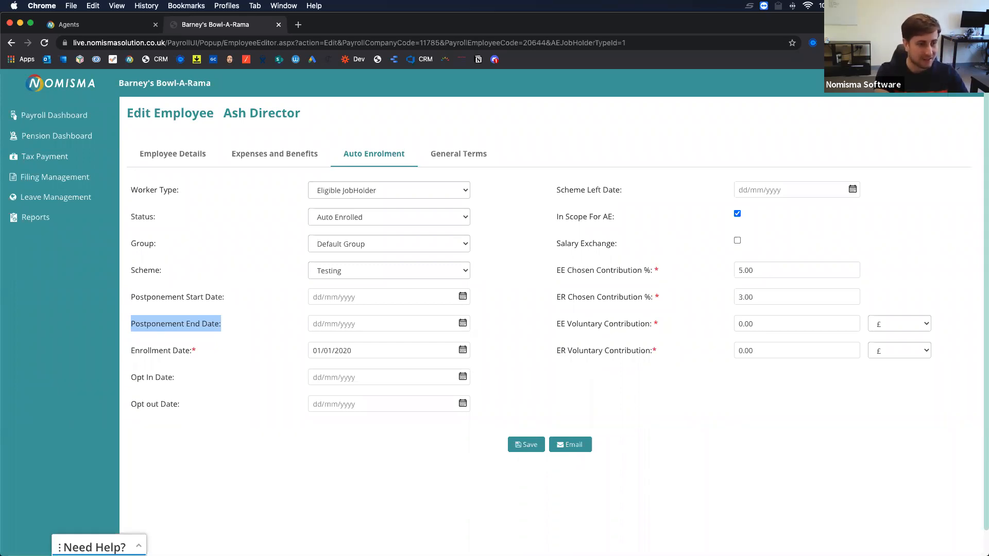
pyautogui.click(190, 218)
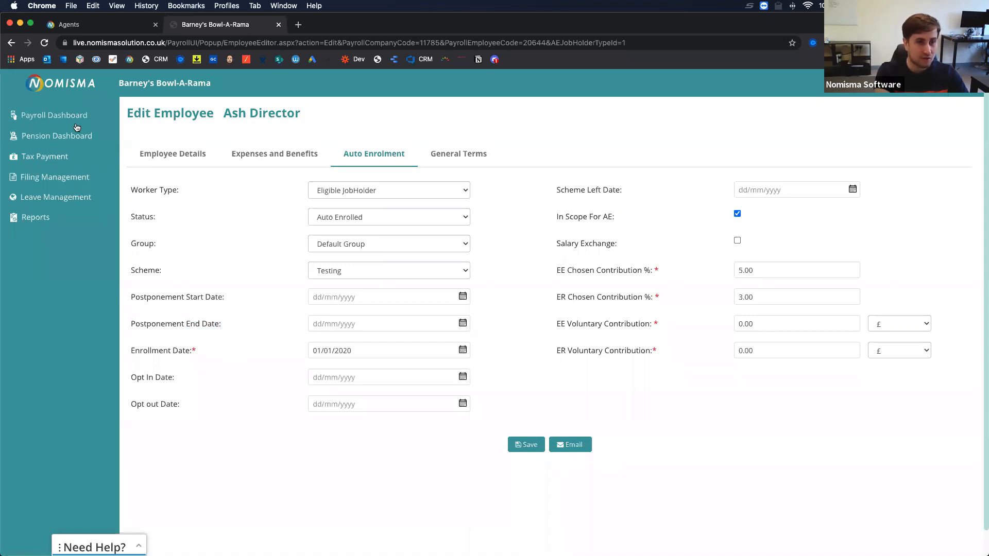
# Open Tax Payment Reconciliation and scroll across to check the £0.00 balance due to HMRC.
pyautogui.click(51, 153)
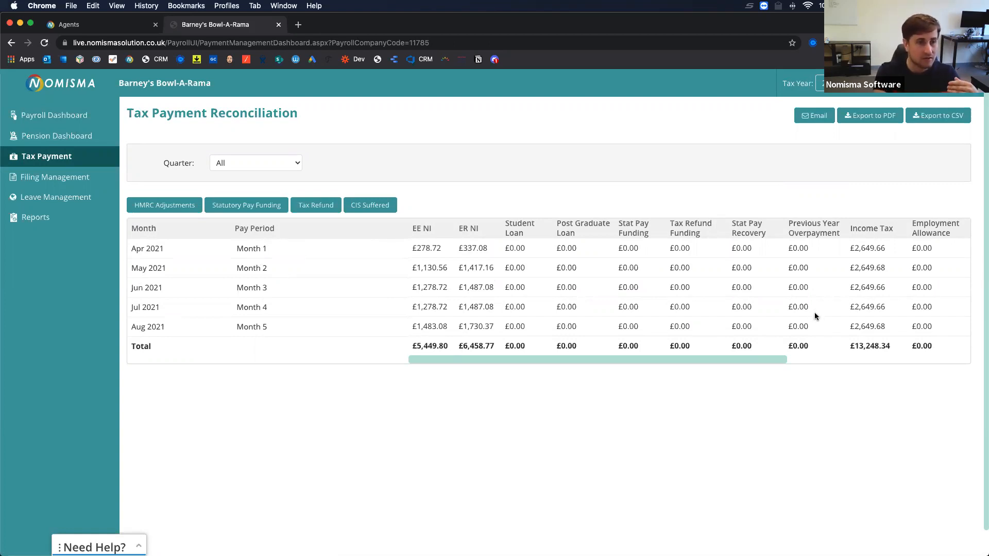
pyautogui.hscroll(5, 816, 315)
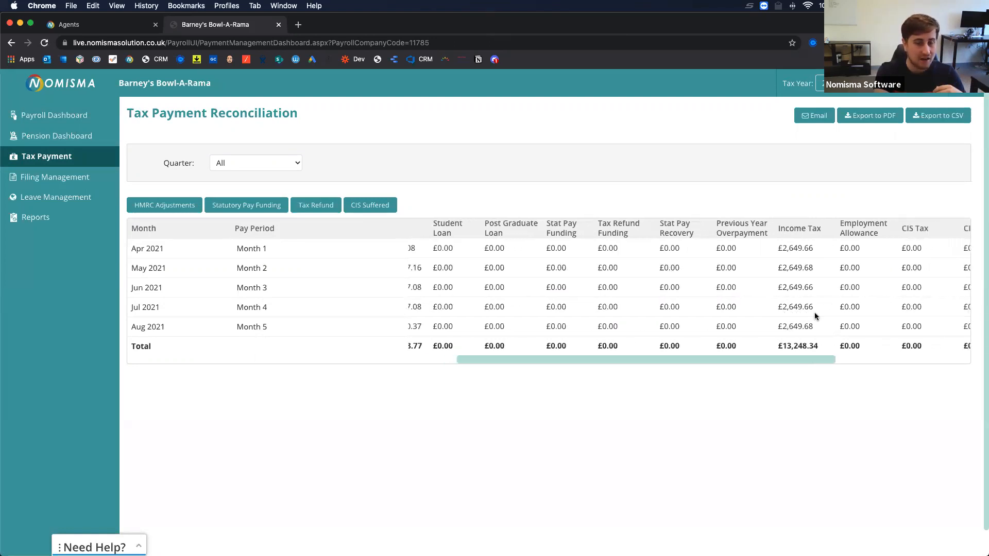
pyautogui.hscroll(9, 815, 315)
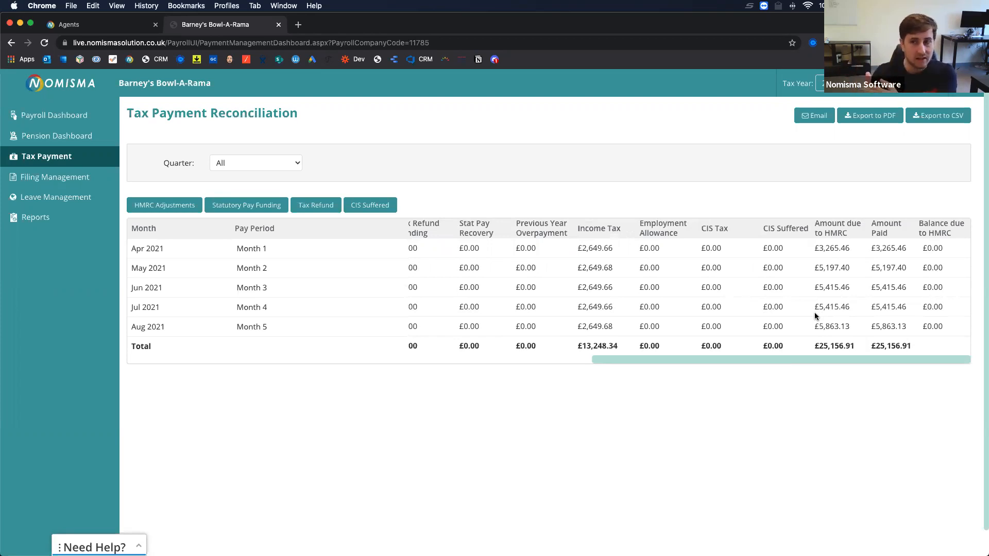
pyautogui.moveTo(927, 249); pyautogui.dragTo(941, 249)
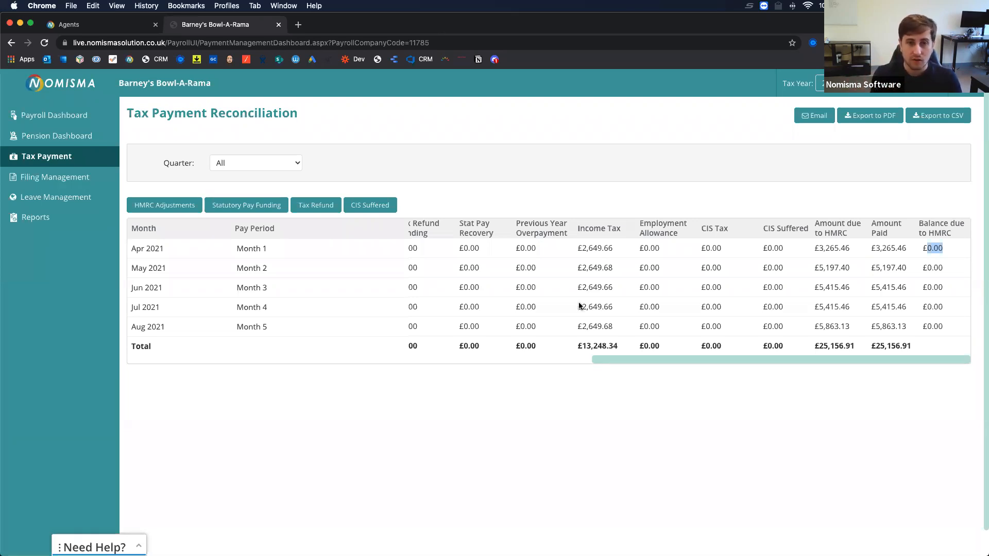
pyautogui.hscroll(-10, 581, 306)
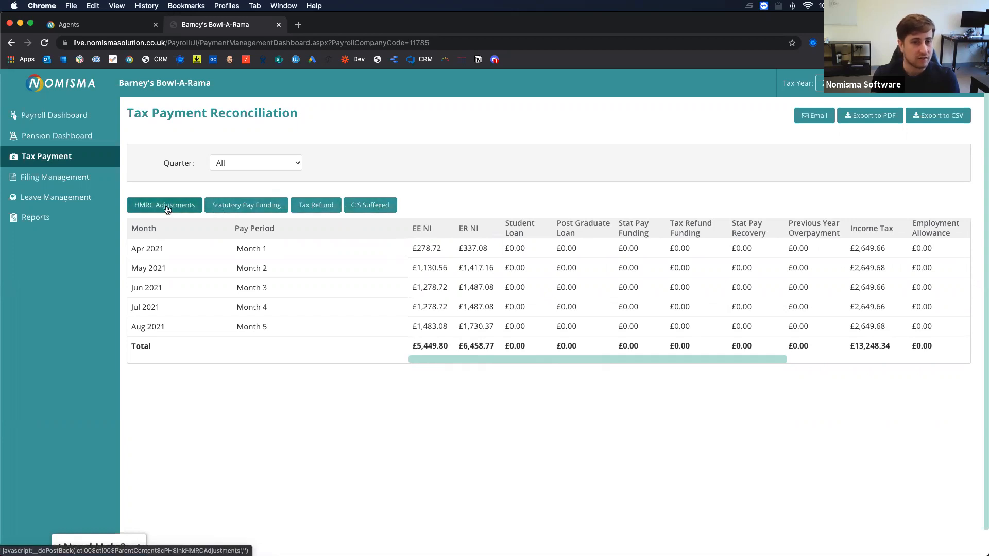
# Open the monthly HMRC overpayment adjustments, go through the Sep–Nov 2021 amounts, and close it.
pyautogui.click(166, 206)
pyautogui.click(469, 297)
pyautogui.click(484, 315)
pyautogui.click(484, 332)
pyautogui.click(715, 176)
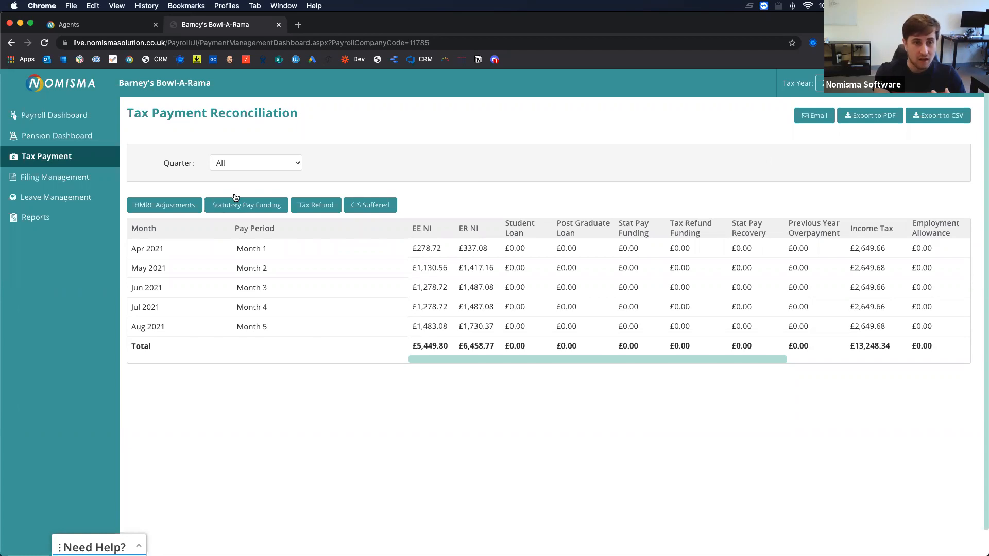
# In Filing Management, read the 30/06/2021 FAILED submission's authentication error and close the report.
pyautogui.click(55, 177)
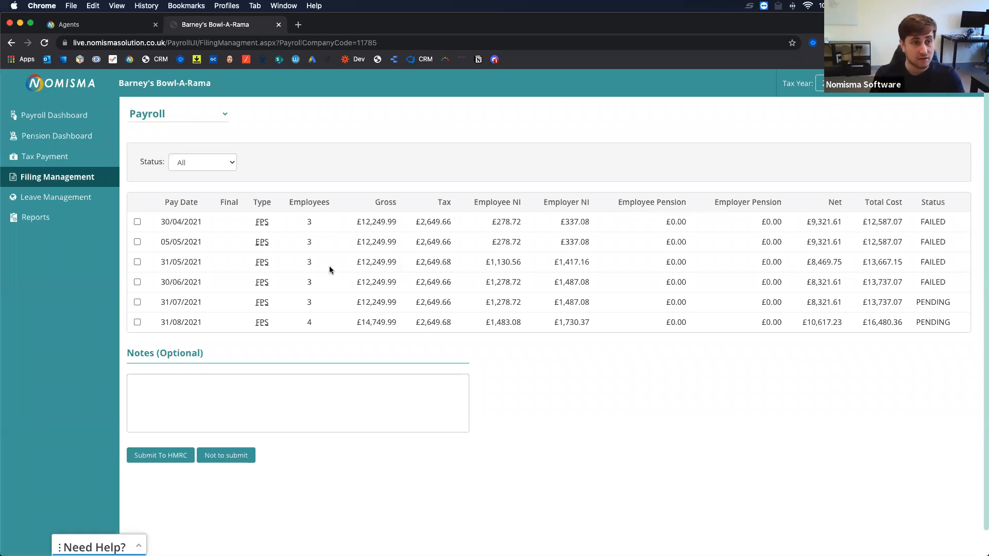
pyautogui.click(932, 283)
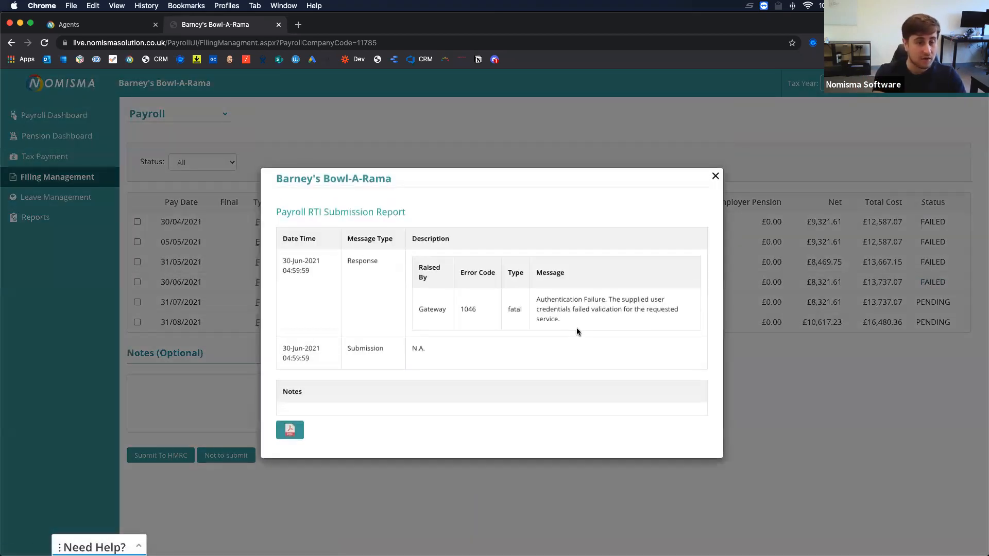
pyautogui.moveTo(561, 319); pyautogui.dragTo(535, 304)
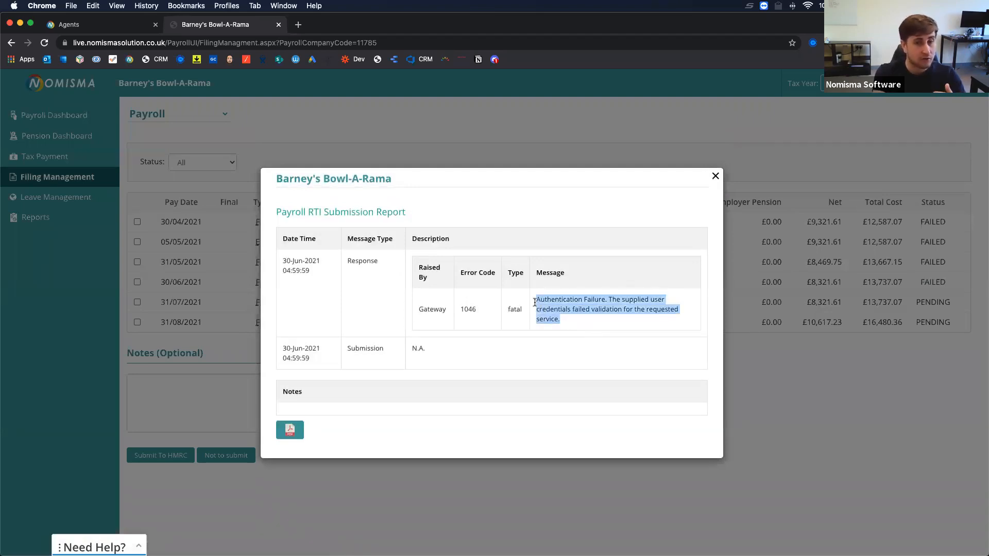
pyautogui.click(573, 326)
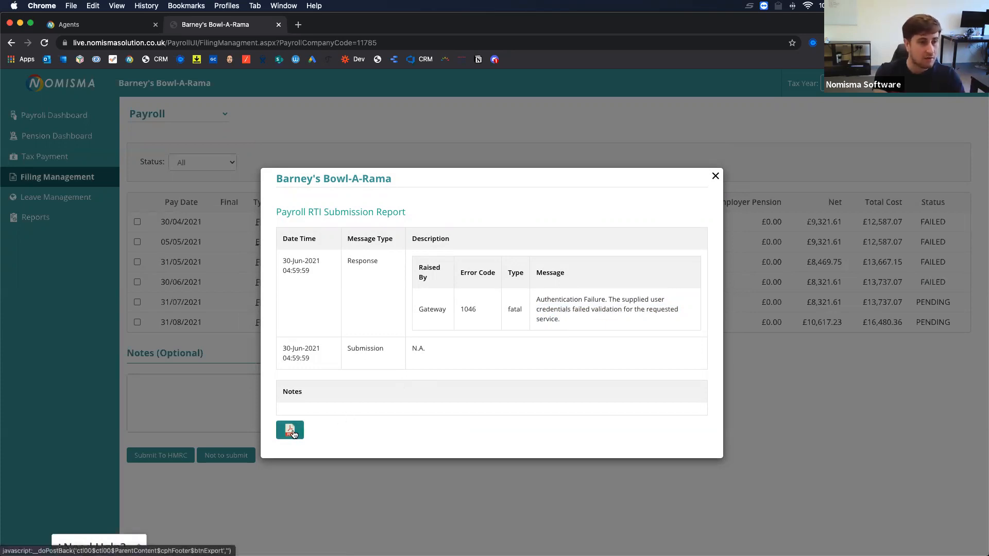
pyautogui.click(716, 177)
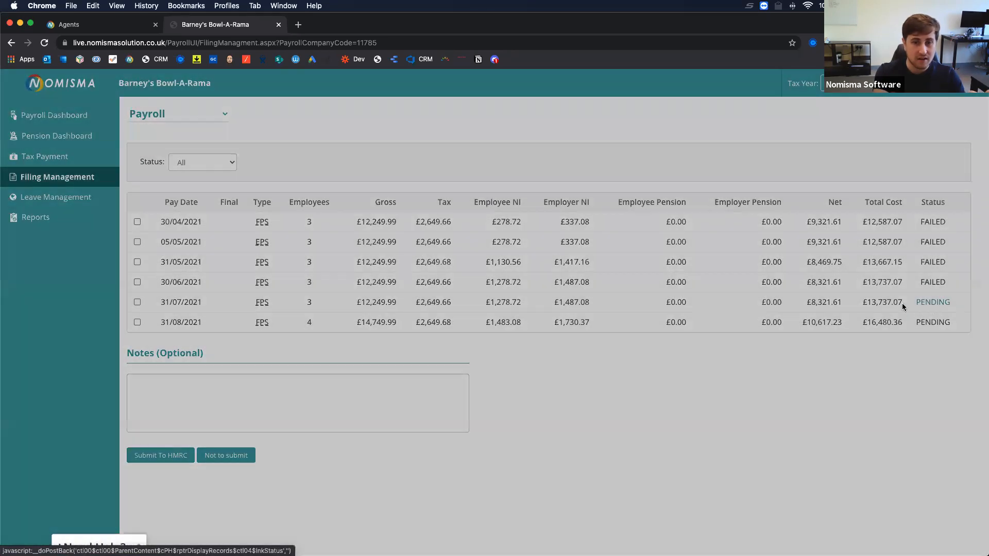
pyautogui.click(902, 303)
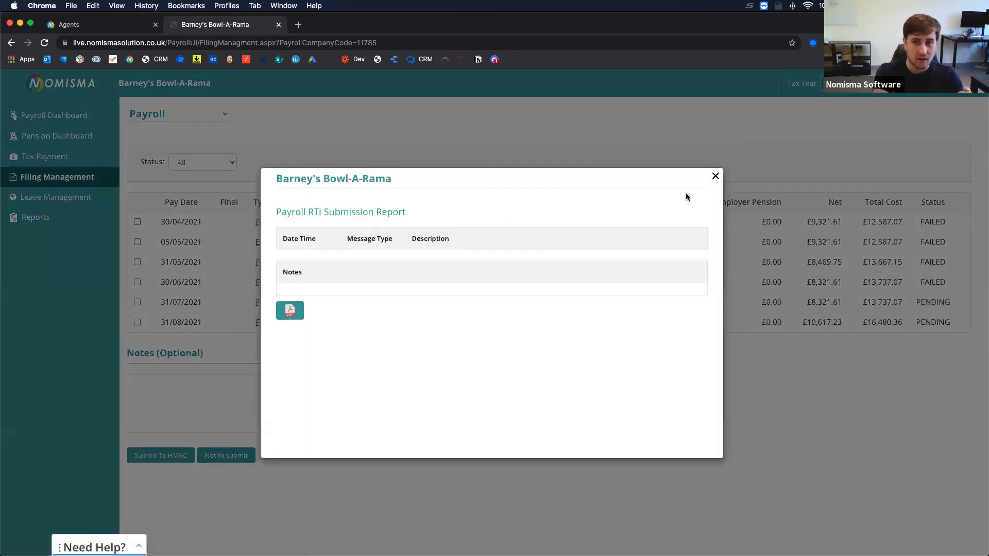
pyautogui.click(714, 176)
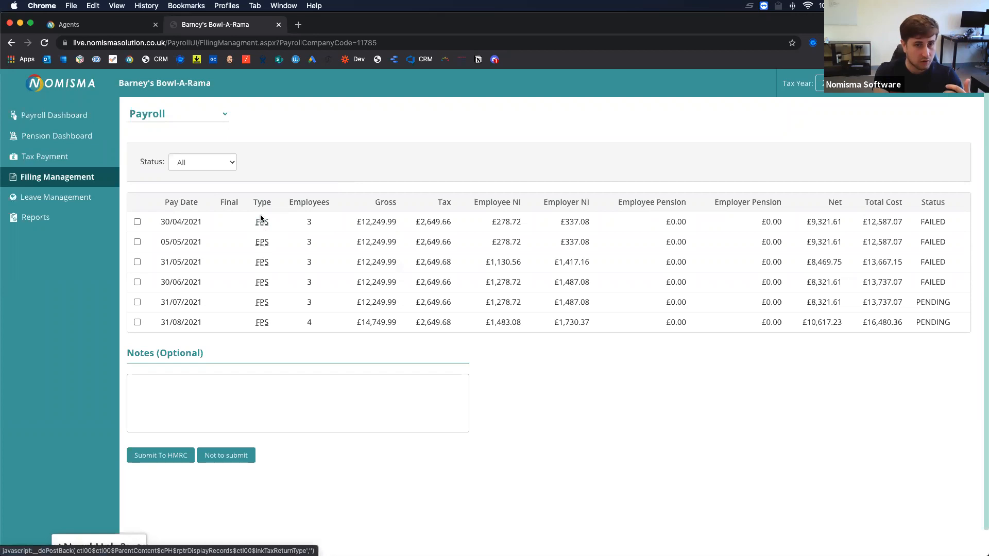
# Review the 05/05/2021 FPS RTI XML header, tax office values and 15000.00 allowance, then close it.
pyautogui.click(262, 247)
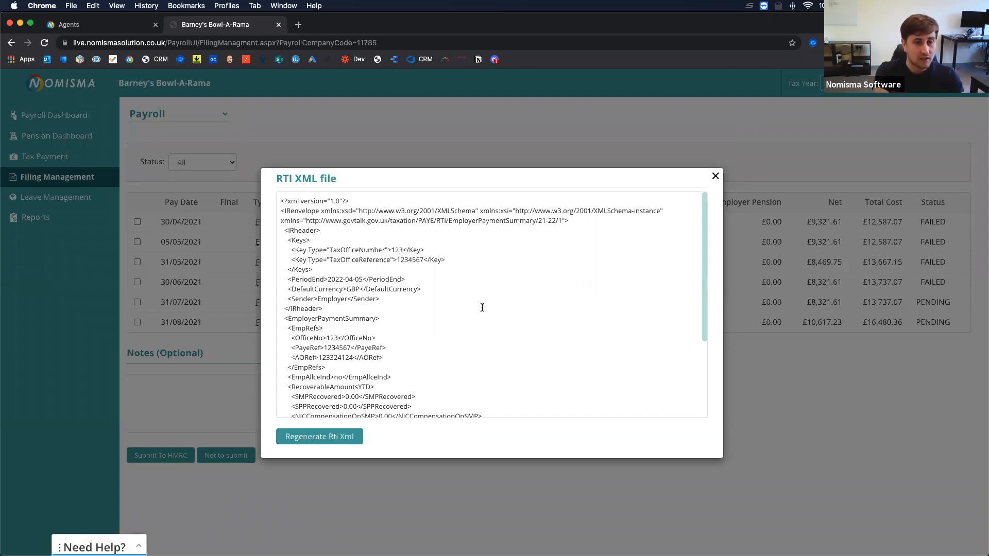
pyautogui.moveTo(318, 178); pyautogui.dragTo(297, 178)
pyautogui.click(395, 279)
pyautogui.scroll(-1, 394, 279)
pyautogui.scroll(1, 393, 279)
pyautogui.moveTo(286, 210); pyautogui.dragTo(366, 349)
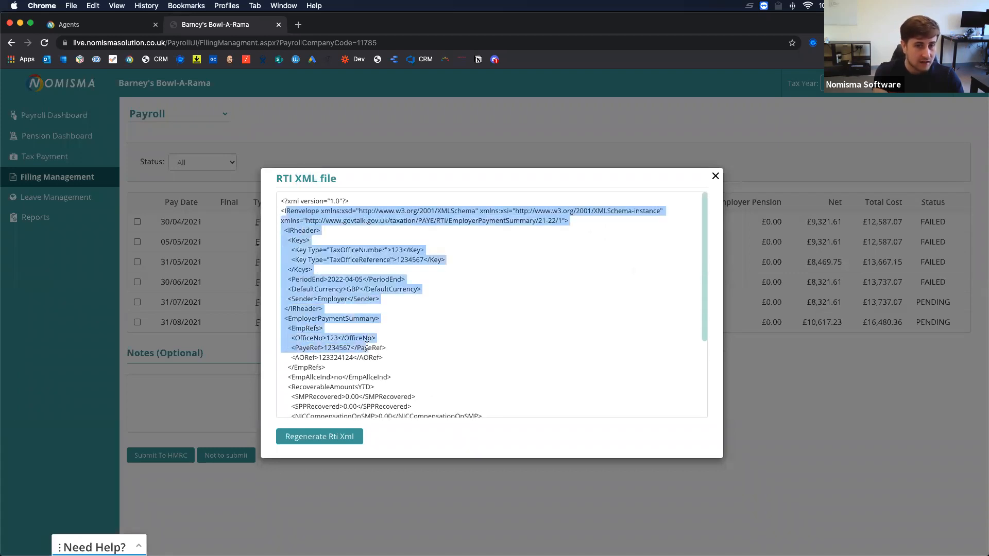
pyautogui.click(403, 243)
pyautogui.moveTo(403, 250)
pyautogui.mouseDown()
pyautogui.moveTo(391, 250)
pyautogui.moveTo(397, 261)
pyautogui.mouseUp()
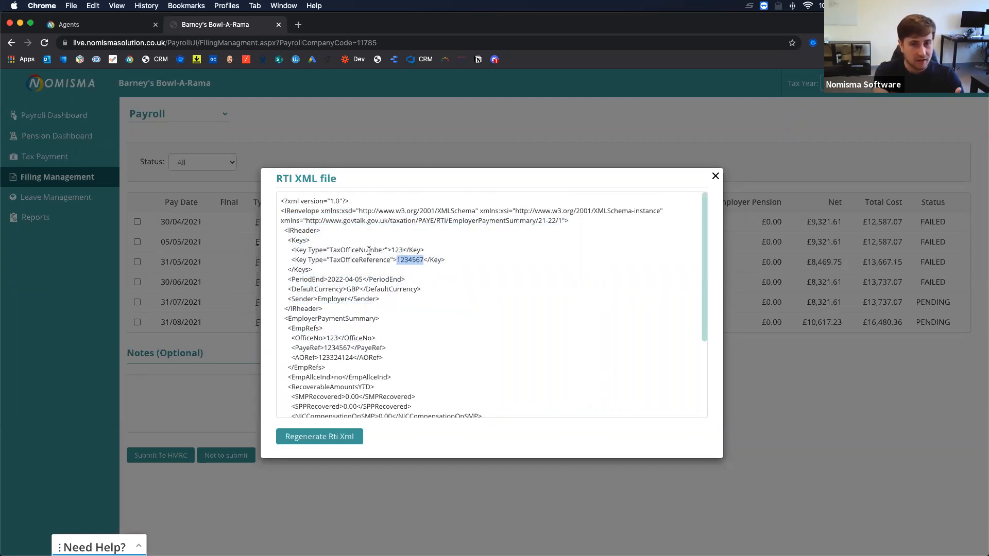
pyautogui.scroll(-5, 384, 276)
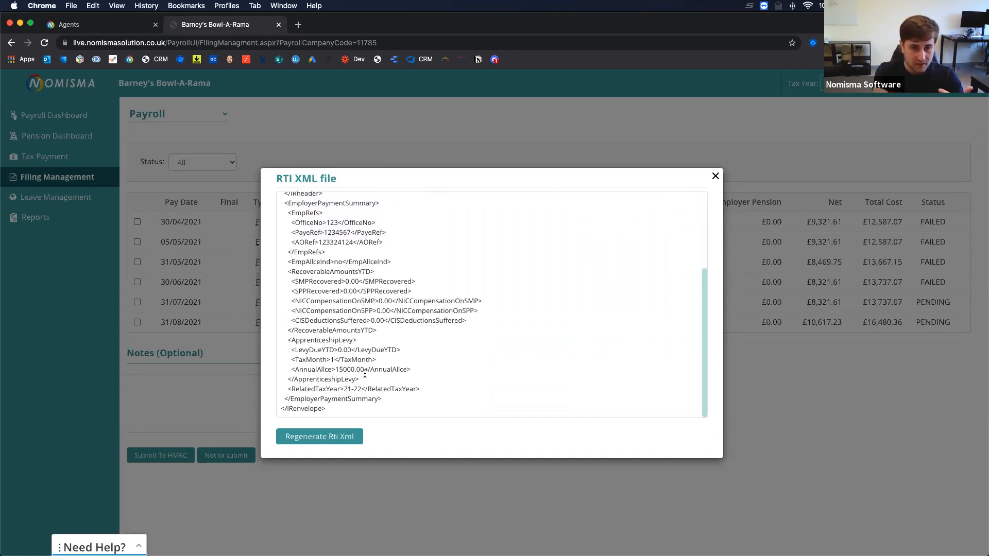
pyautogui.moveTo(364, 369); pyautogui.dragTo(343, 369)
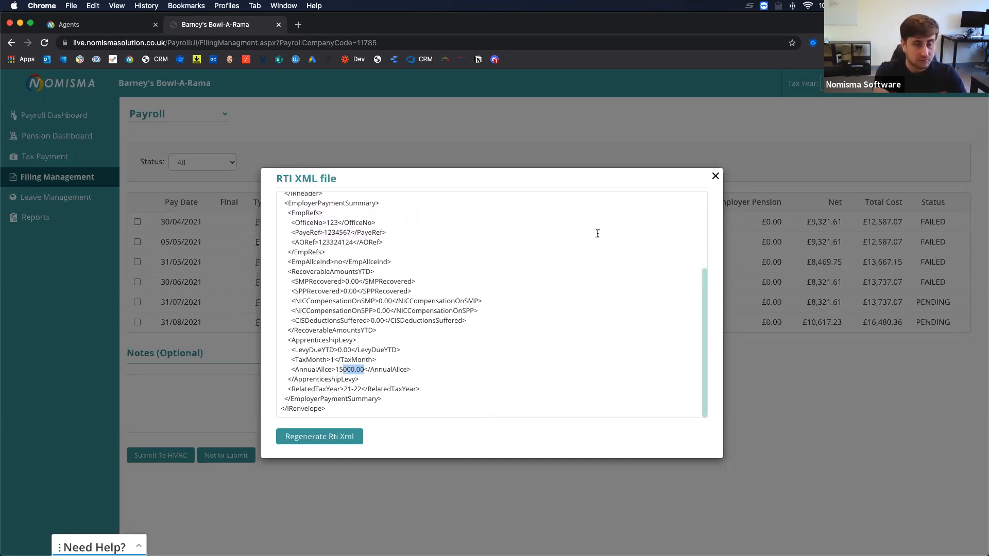
pyautogui.click(713, 182)
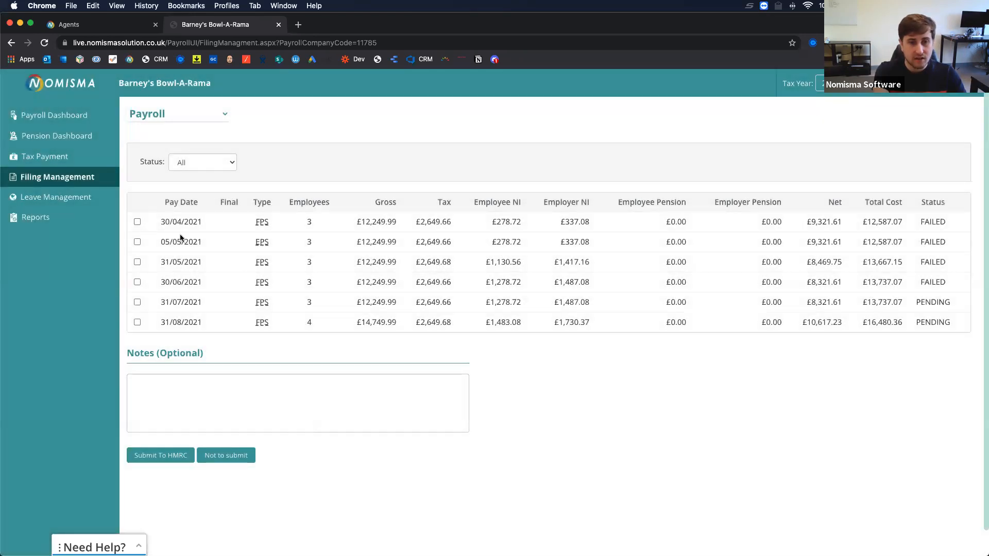
# Tick the four failed submissions dated 30/04, 05/05, 31/05 and 30/06/2021.
pyautogui.click(137, 222)
pyautogui.click(137, 241)
pyautogui.click(137, 262)
pyautogui.click(137, 282)
# Set Reasonable excuse as the late filing reason, then switch to the agent's client list.
pyautogui.click(168, 416)
pyautogui.click(168, 464)
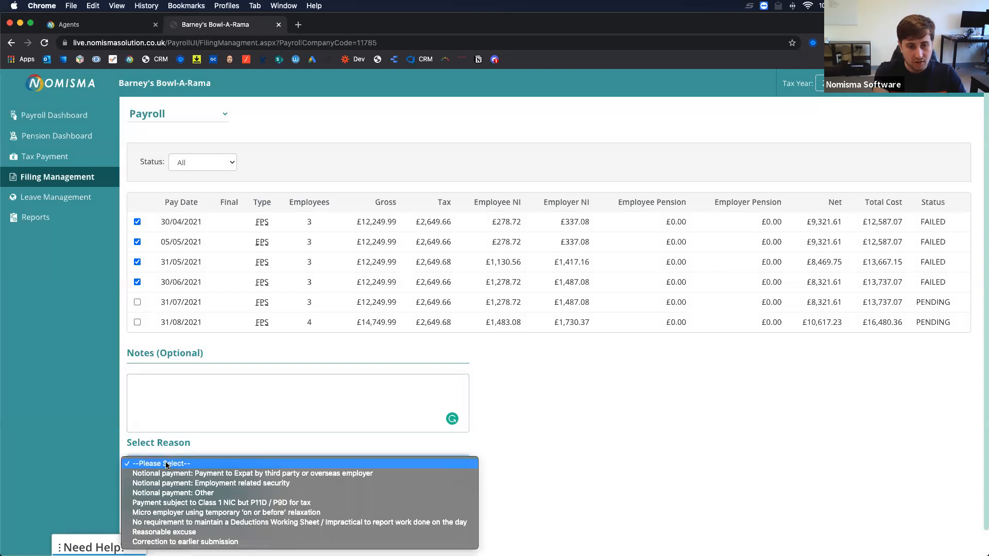
pyautogui.click(184, 533)
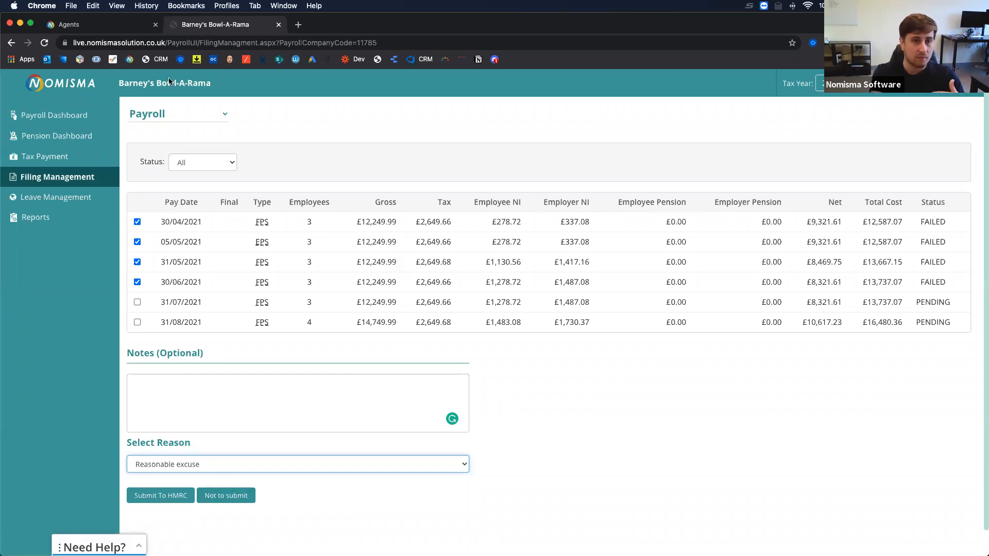
pyautogui.click(117, 30)
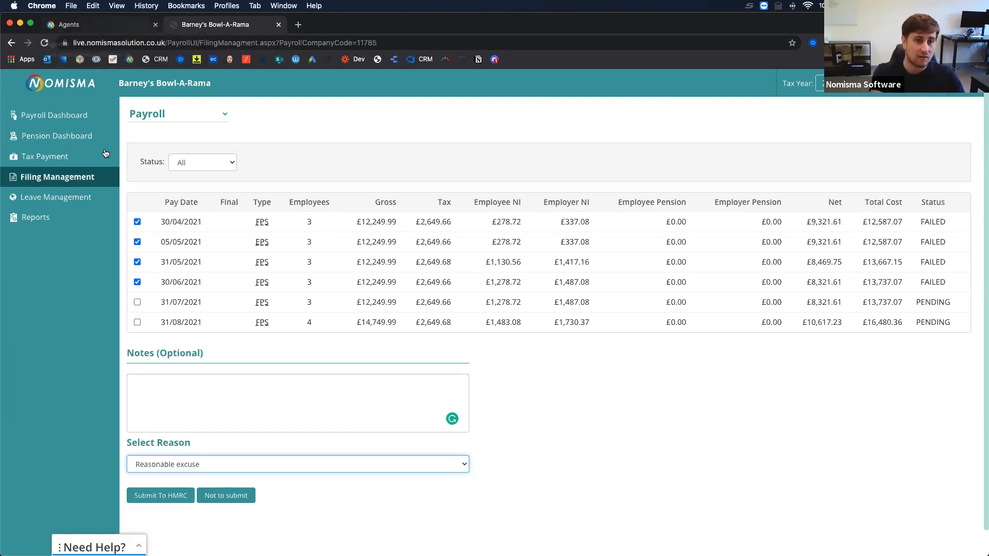
# Filter clients to Active and Bookkeeping, and search the client name 'Barney'.
pyautogui.click(374, 201)
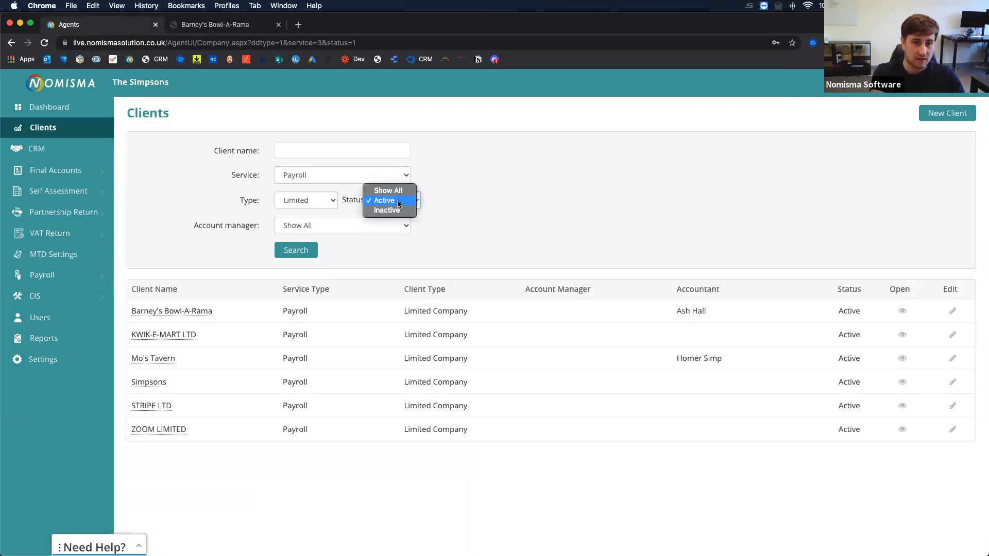
pyautogui.click(319, 198)
pyautogui.click(327, 175)
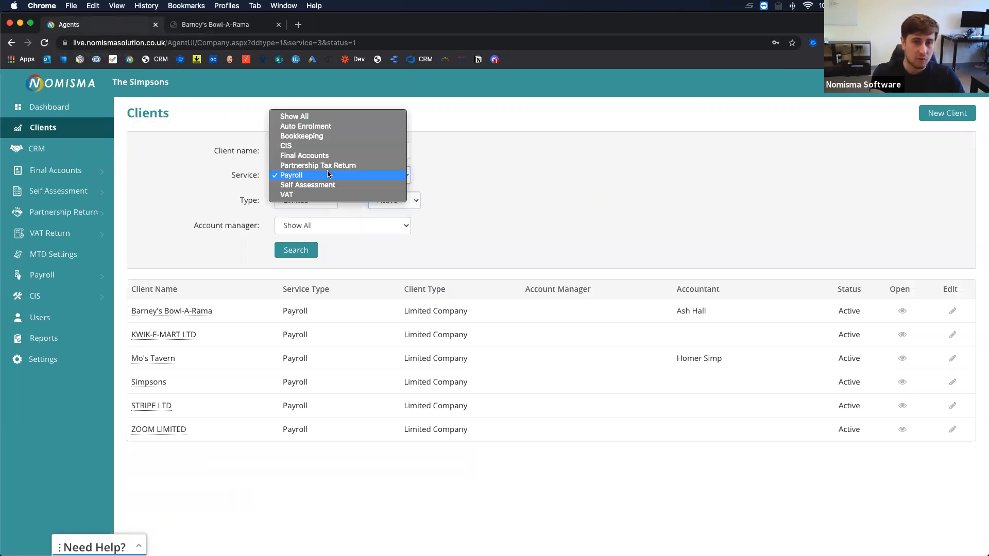
pyautogui.click(318, 136)
pyautogui.click(293, 150)
pyautogui.write('Barney')
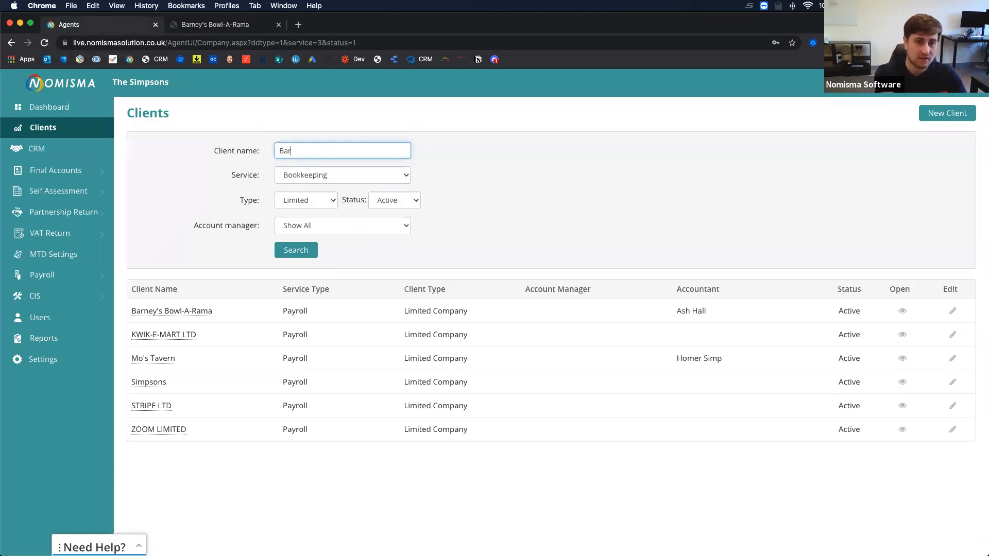
pyautogui.press('Return')
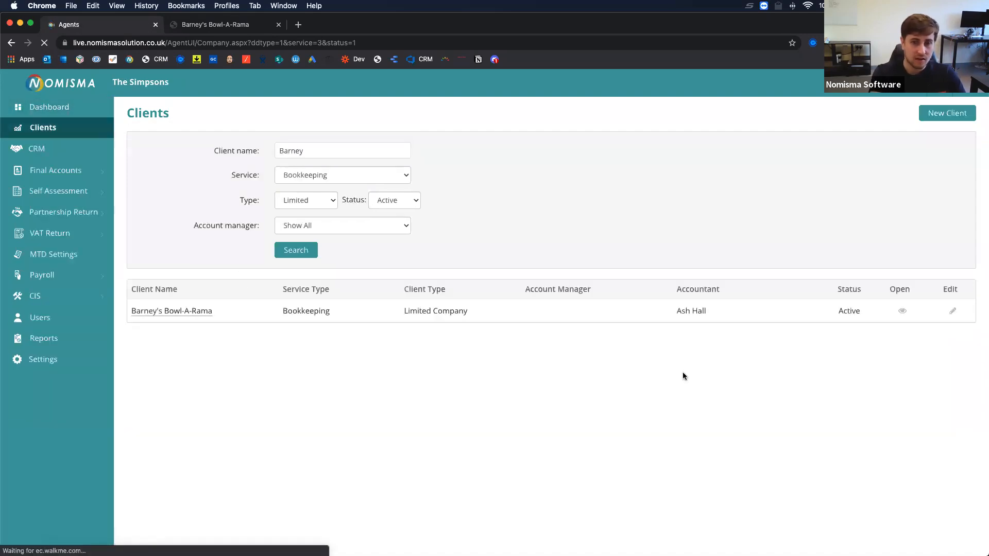
# Review Barney's Bowl-A-Rama's HMRC Sender Id and Value fields in company details, then close them.
pyautogui.click(952, 311)
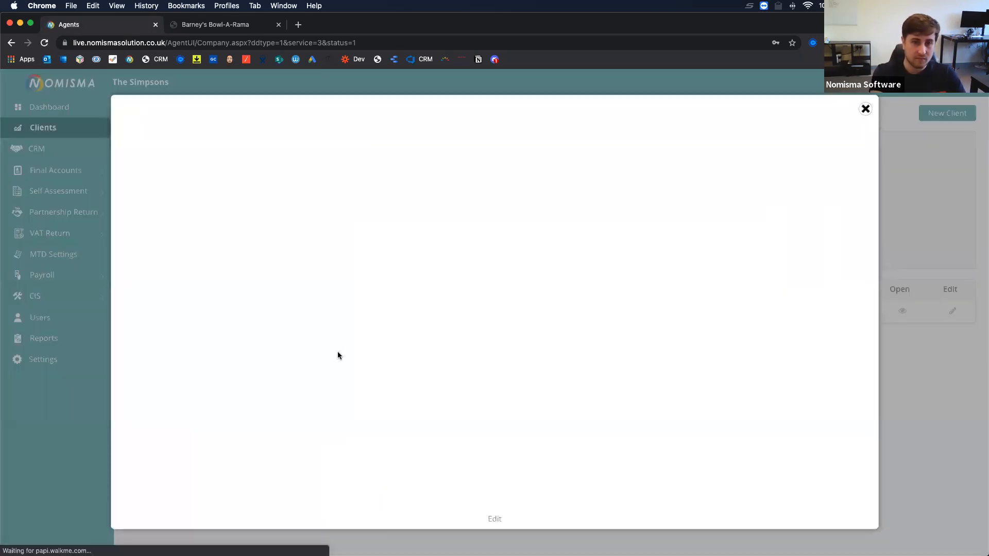
pyautogui.scroll(-3, 599, 357)
pyautogui.scroll(-2, 600, 358)
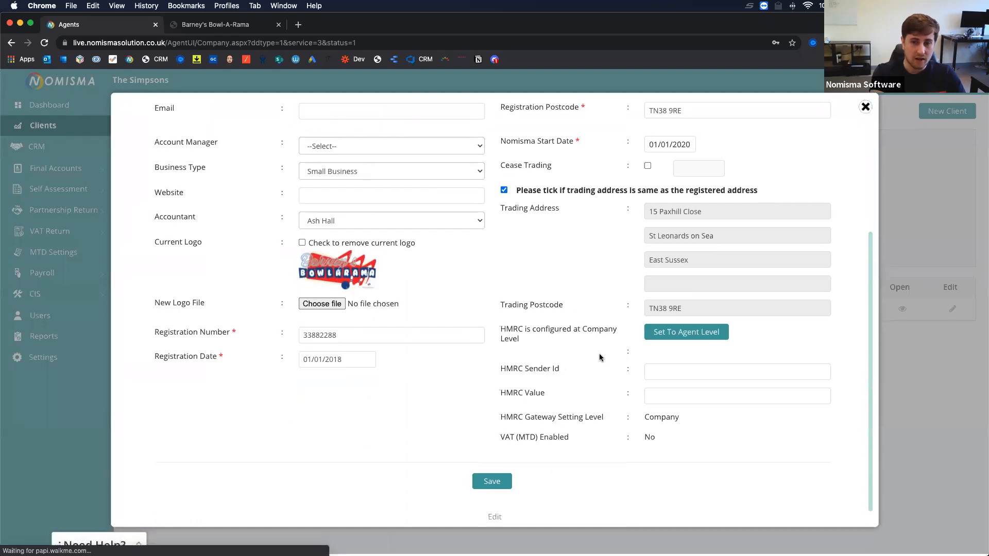
pyautogui.moveTo(506, 371); pyautogui.dragTo(549, 372)
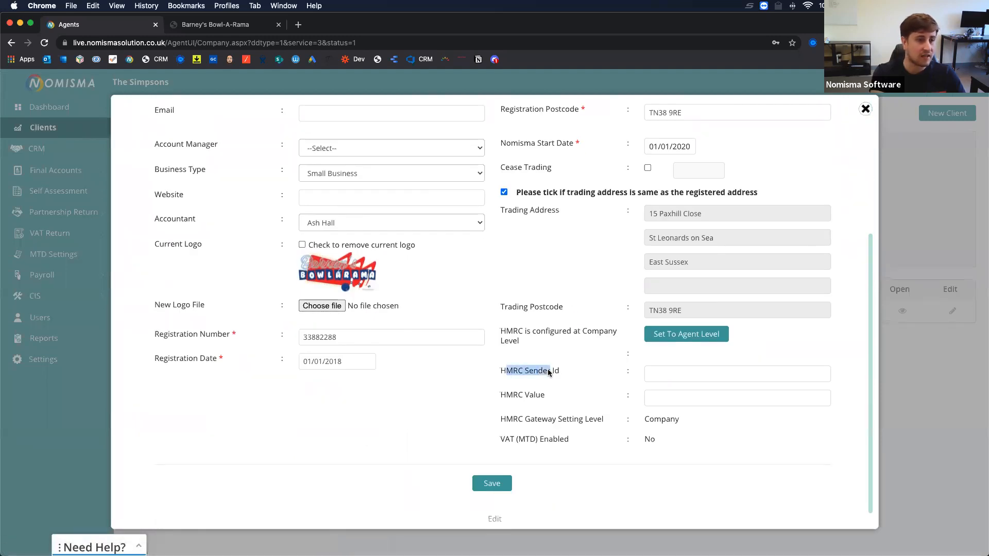
pyautogui.moveTo(500, 395); pyautogui.dragTo(502, 375)
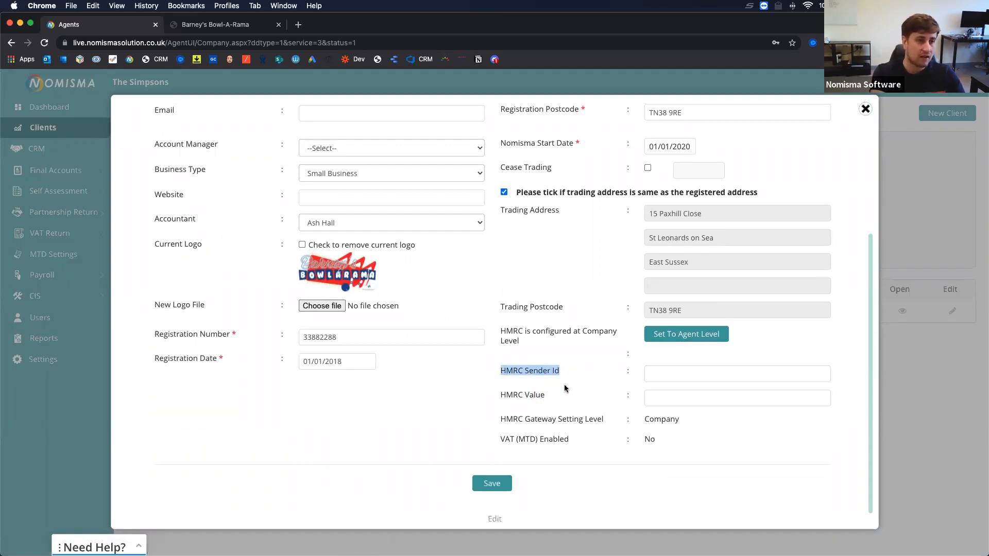
pyautogui.moveTo(546, 396); pyautogui.dragTo(516, 399)
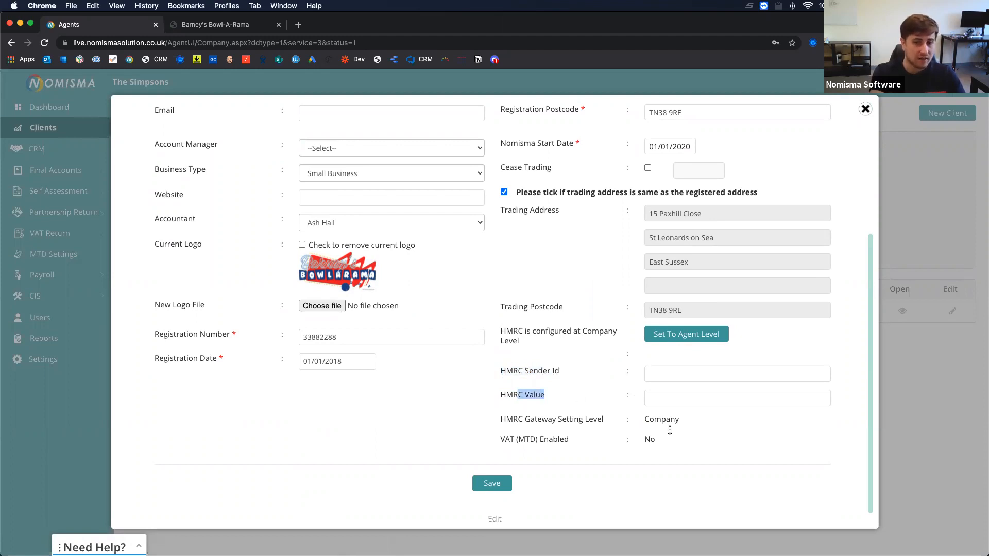
pyautogui.click(619, 379)
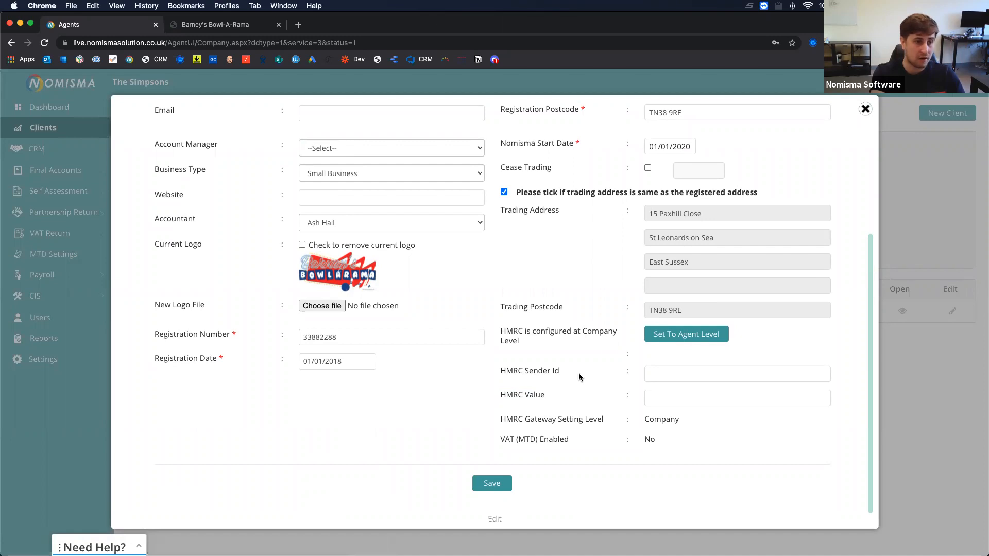
pyautogui.click(866, 108)
# Return to Barney's Bowl-A-Rama payroll and view its empty Leave Management page.
pyautogui.click(237, 25)
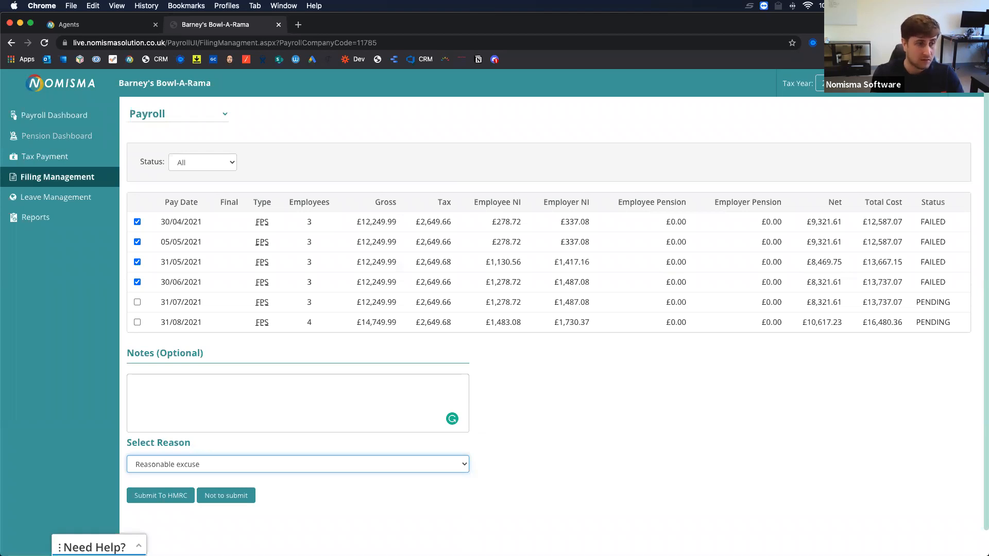
pyautogui.click(304, 345)
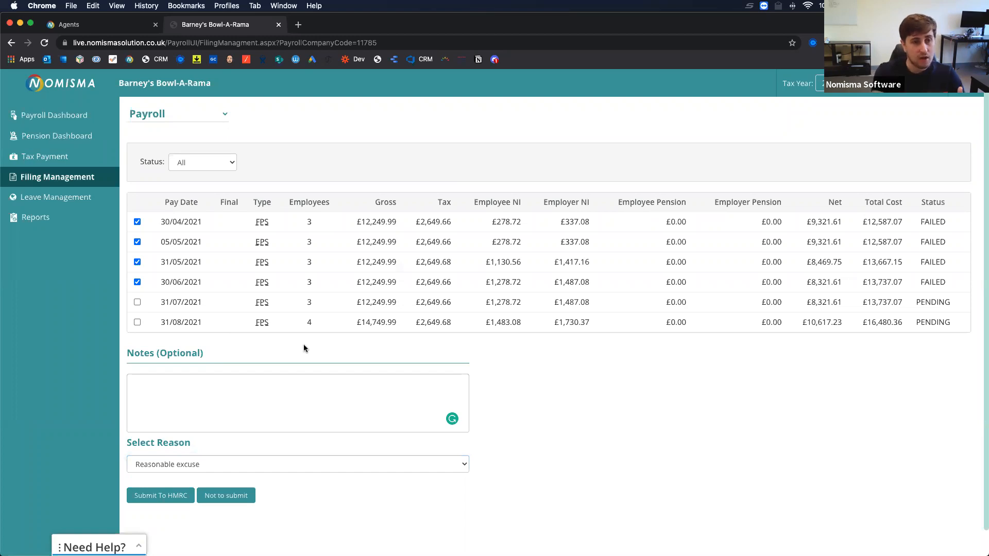
pyautogui.click(73, 200)
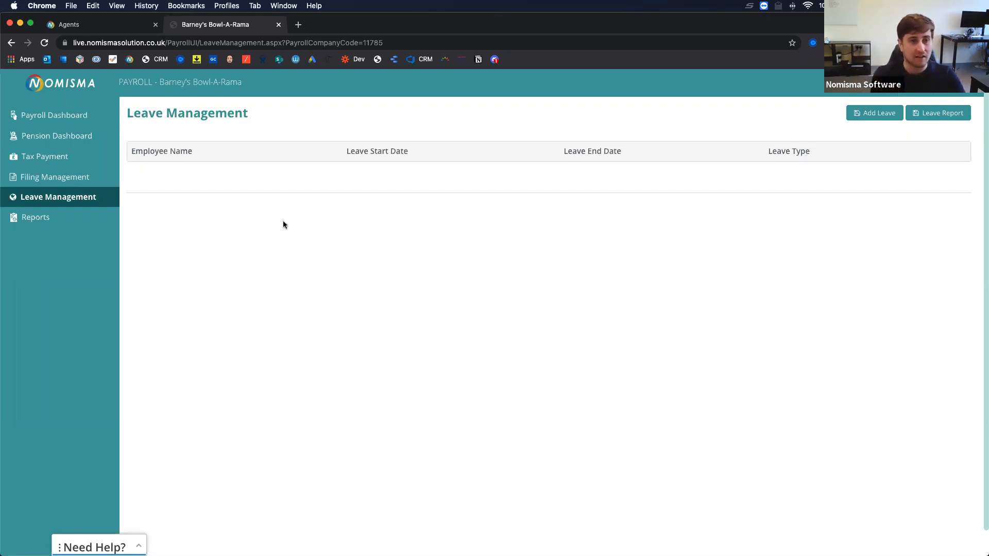
# Show Barney's Bowl-A-Rama's Payroll Reports with Employee and Company report types.
pyautogui.click(33, 221)
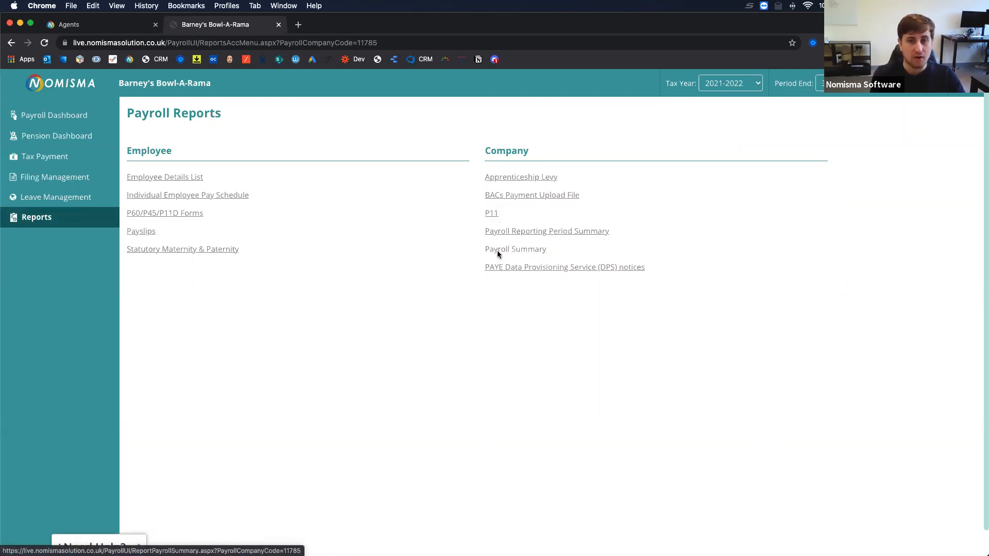
# Look over the report list, including BACs Payment Upload File, and open Payslips under Employee.
pyautogui.moveTo(598, 199); pyautogui.dragTo(484, 196)
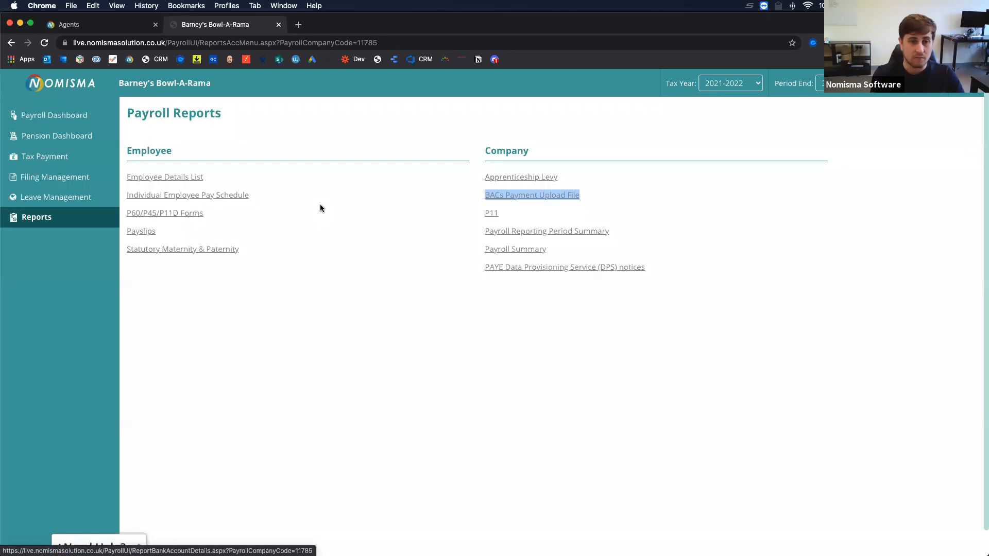
pyautogui.click(148, 234)
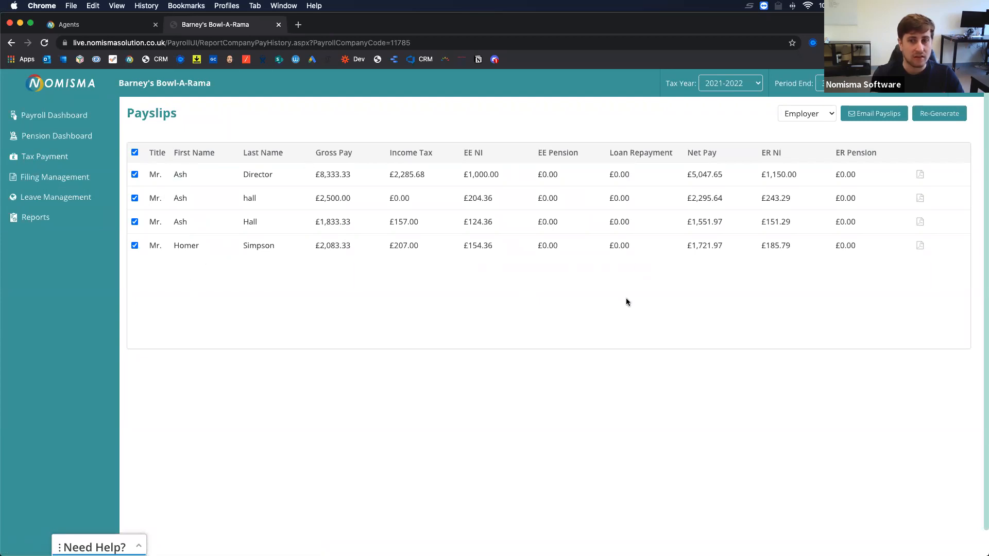
# Check the Payslips period end dates and tax years without changing them, then return to Payroll Reports.
pyautogui.click(820, 83)
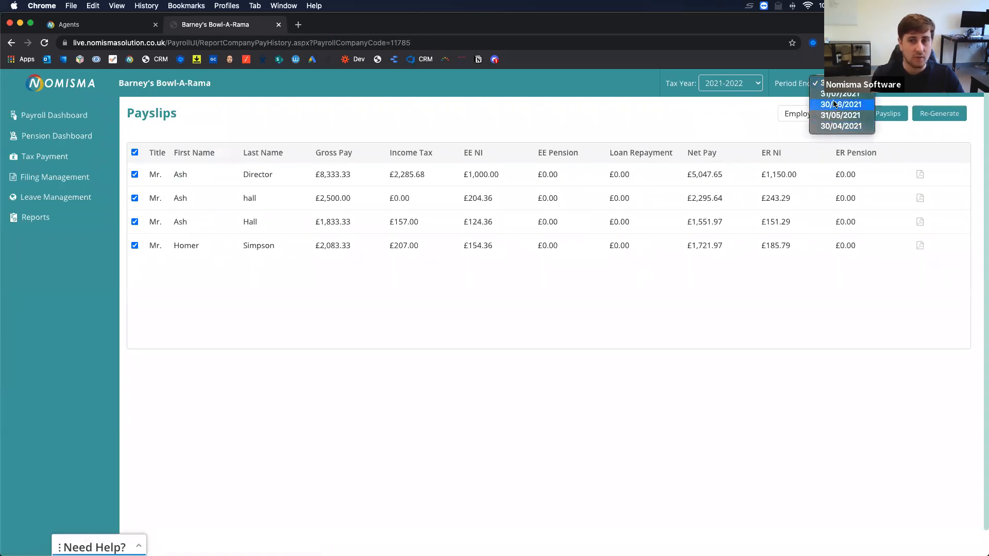
pyautogui.click(740, 83)
pyautogui.click(740, 82)
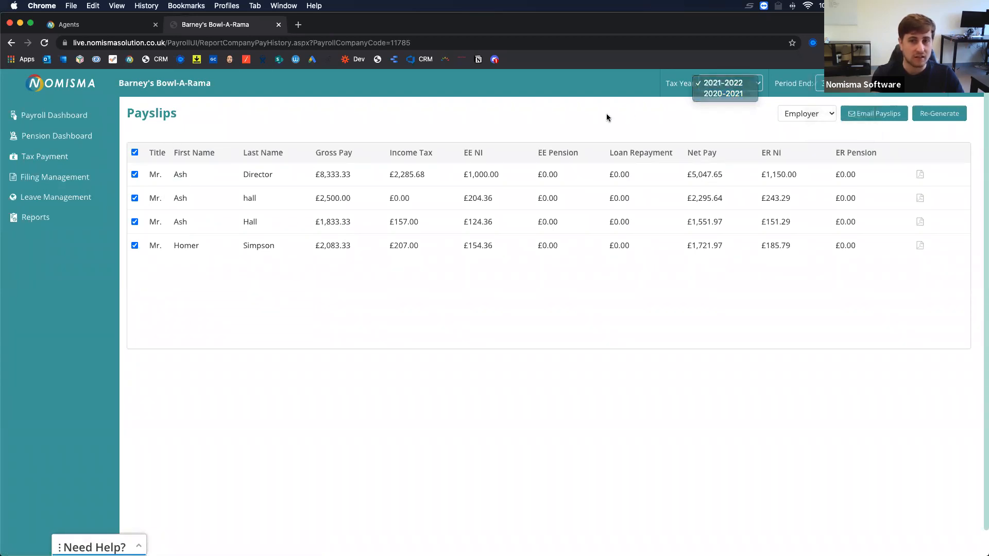
pyautogui.click(606, 114)
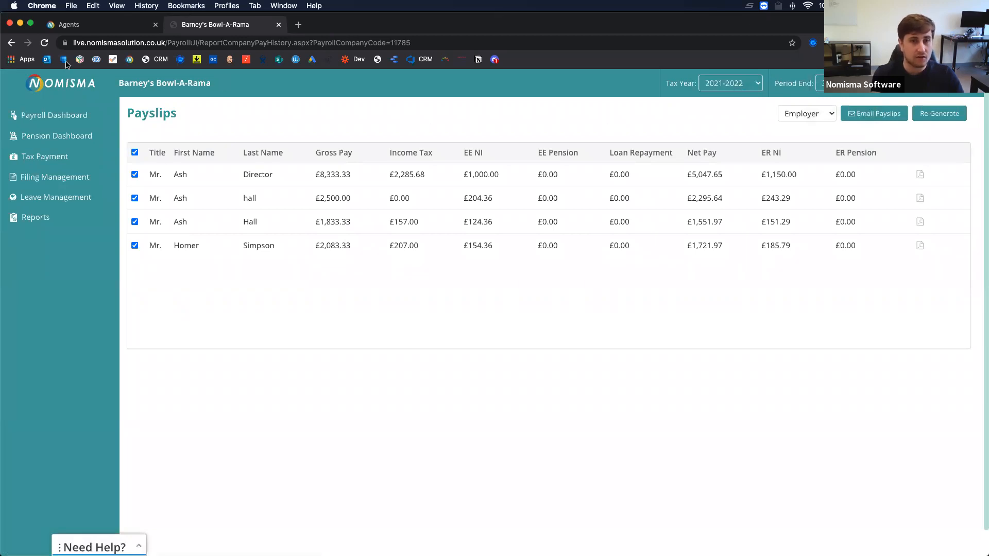
pyautogui.click(11, 43)
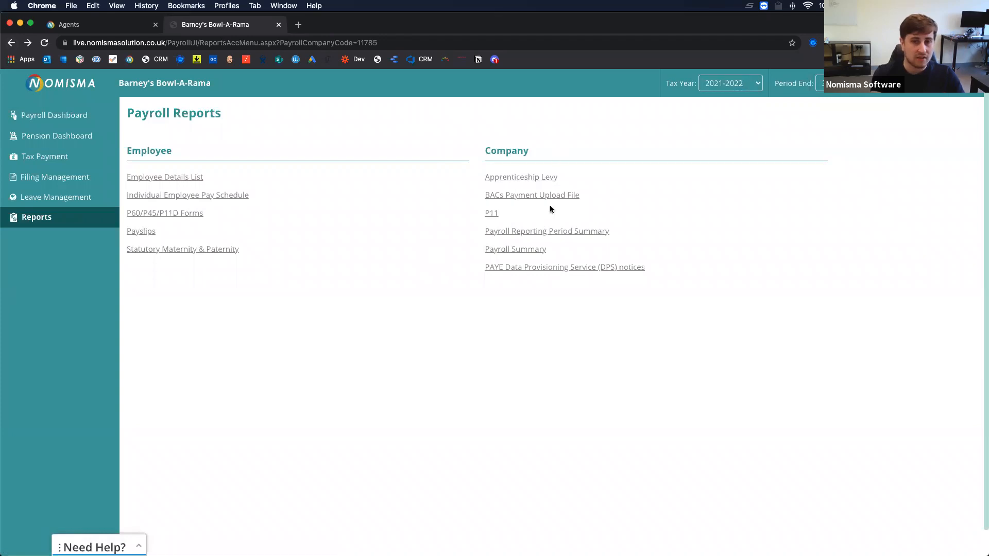
# Open the PAYE Data Provisioning Service (DPS) notices report under Company.
pyautogui.moveTo(654, 267); pyautogui.dragTo(483, 267)
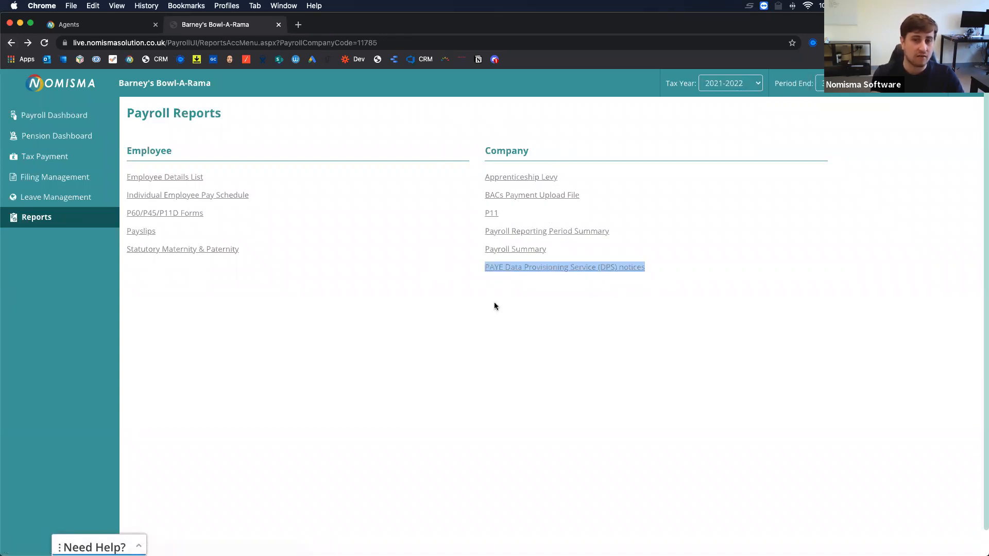
pyautogui.click(511, 267)
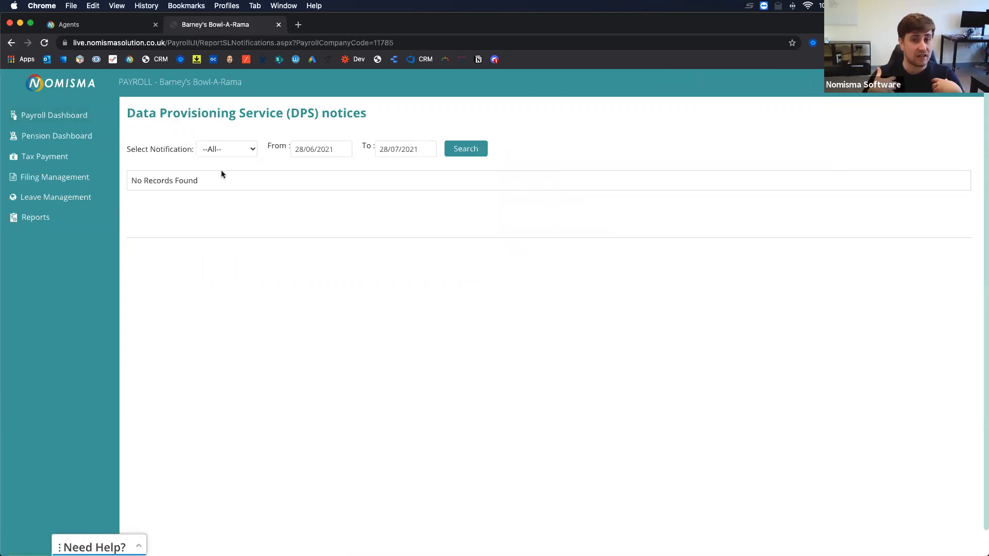
# Review the notification types and keep the DPS filter at --All-- for 28/06–28/07/2021.
pyautogui.click(230, 150)
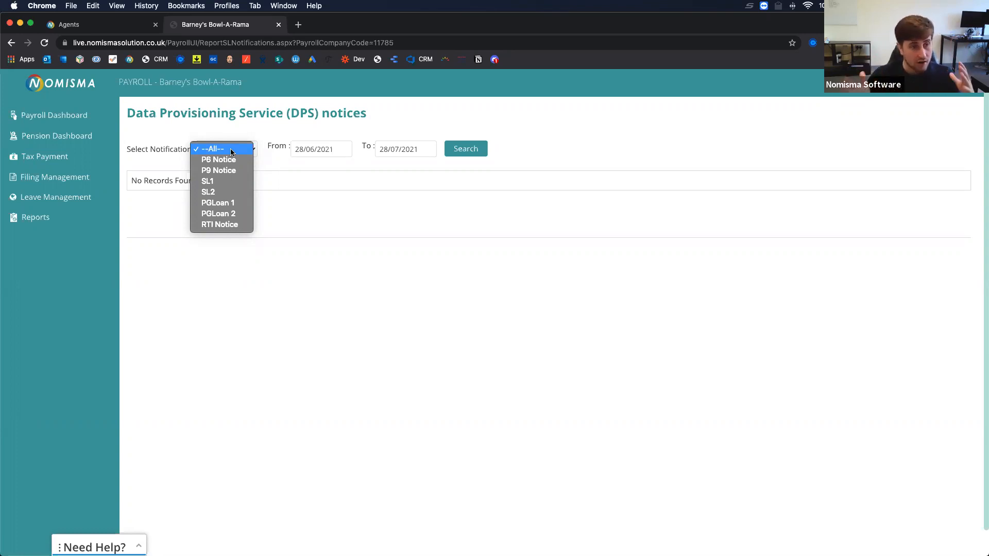
pyautogui.click(127, 25)
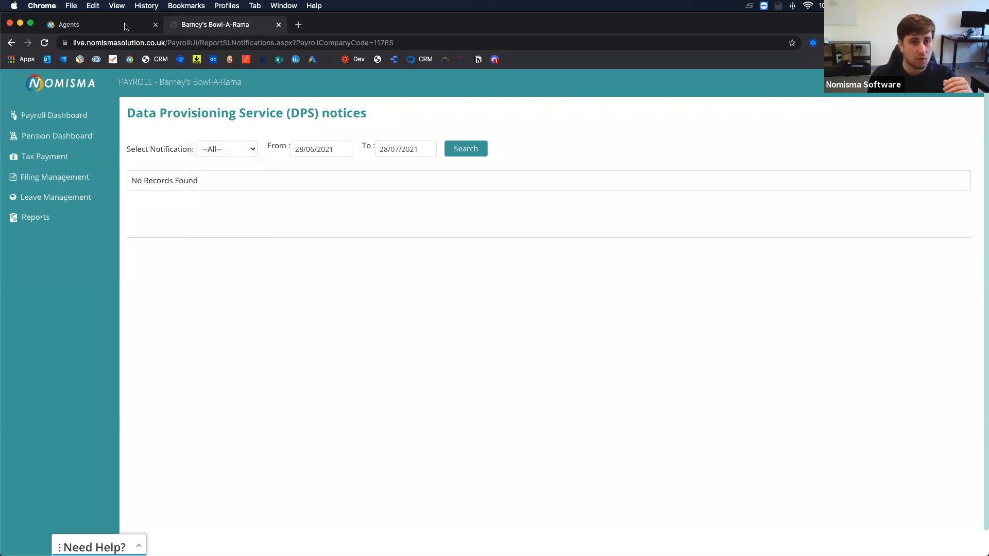
# From the agent practice view, open the Payroll DPS notices report across all clients.
pyautogui.click(119, 29)
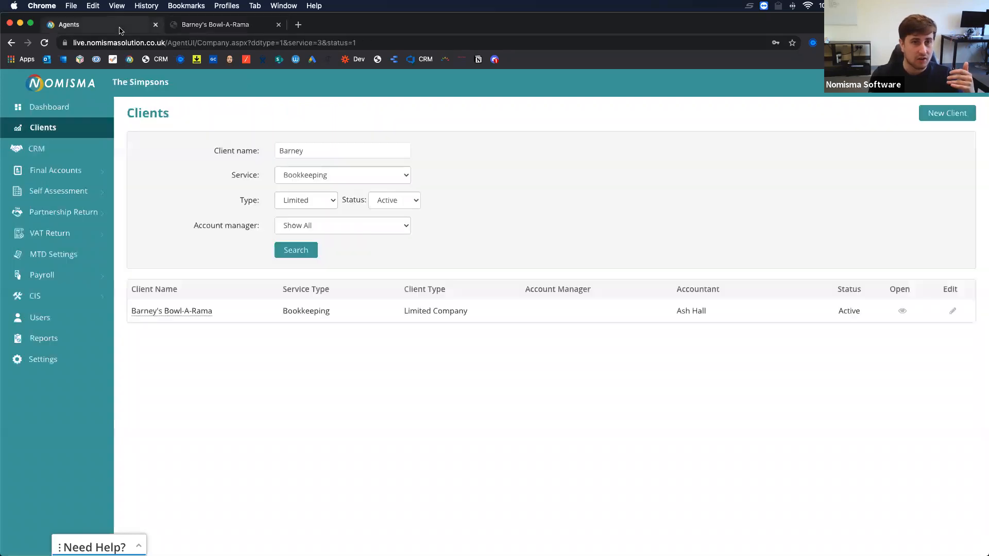
pyautogui.click(44, 338)
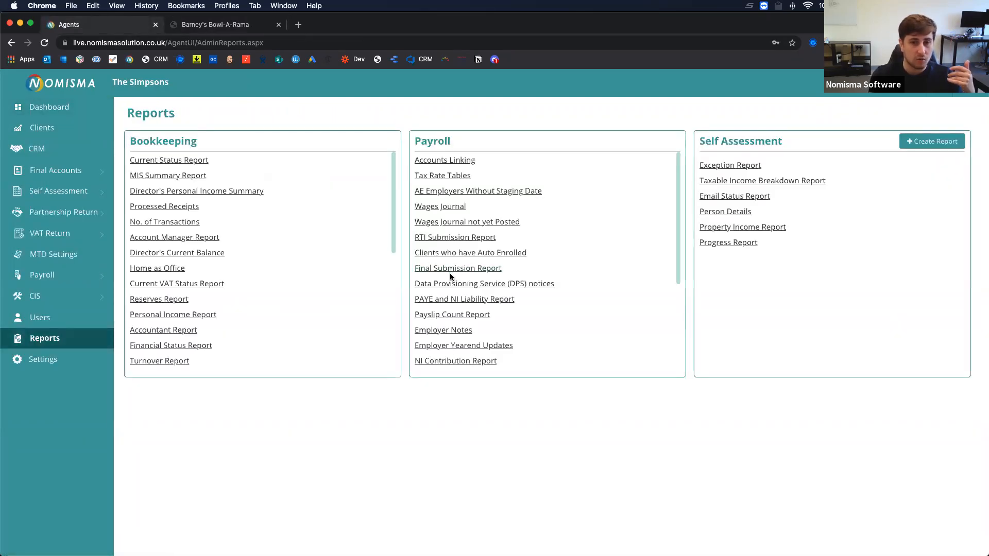
pyautogui.moveTo(585, 282); pyautogui.dragTo(417, 283)
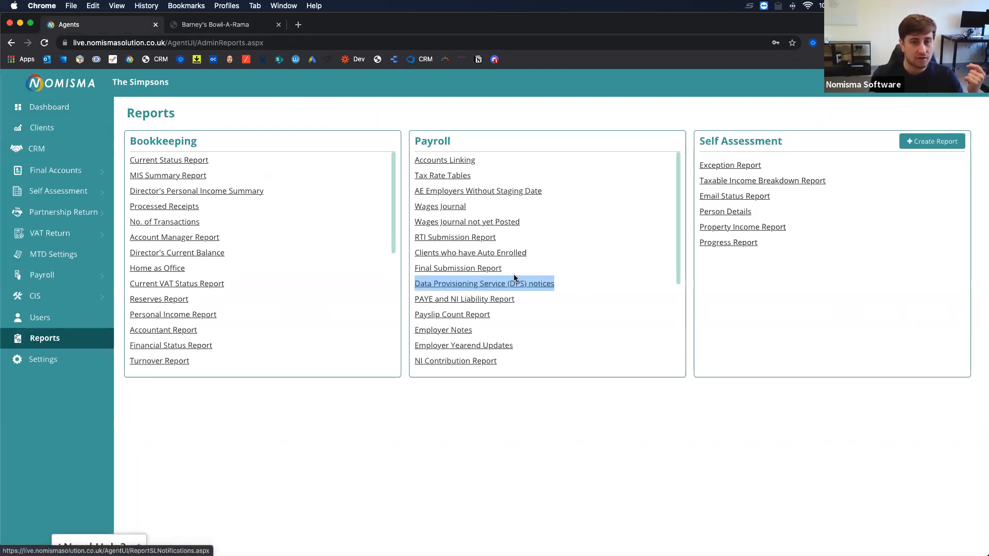
pyautogui.click(501, 283)
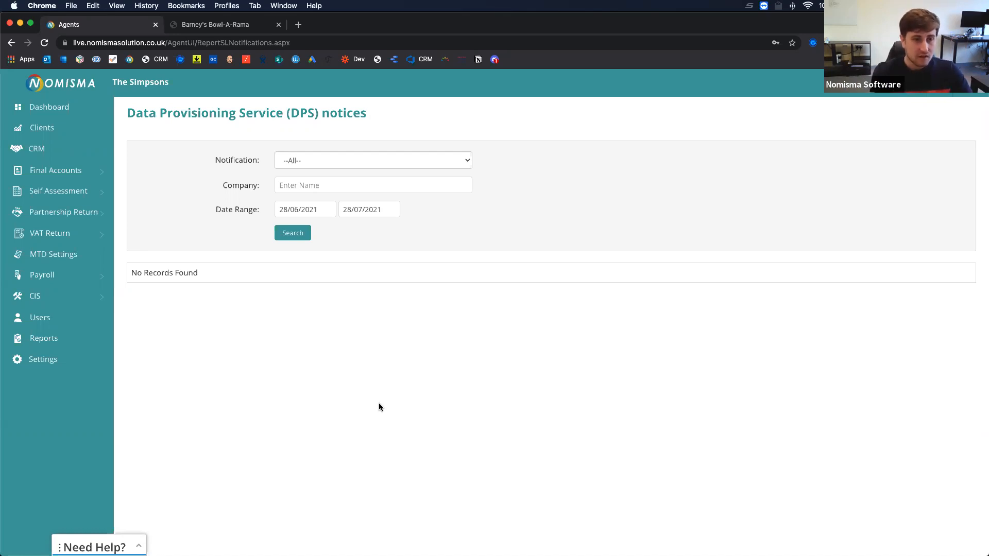
# Return to the practice Reports list, browse the Payroll reports, and open the Payslip Count Report.
pyautogui.click(54, 339)
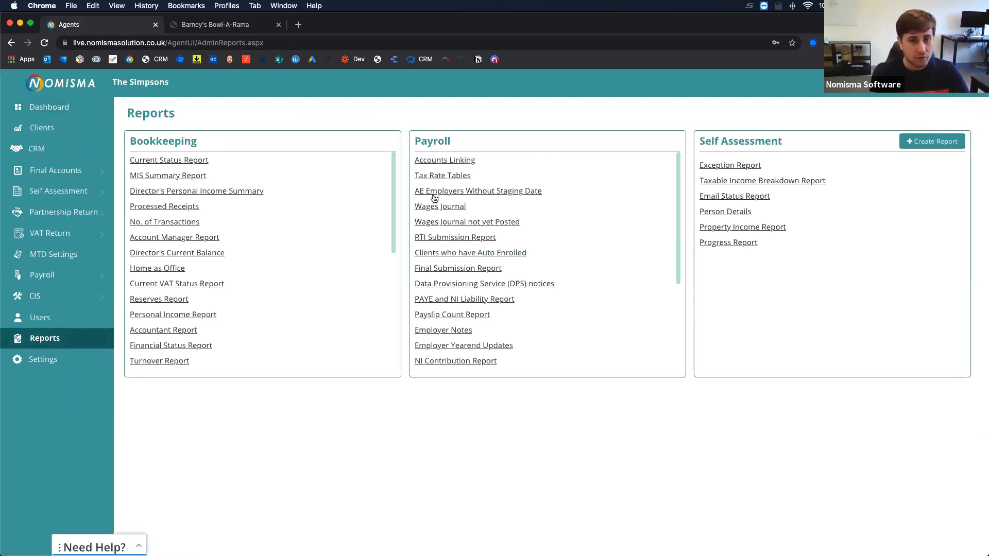
pyautogui.scroll(-5, 511, 309)
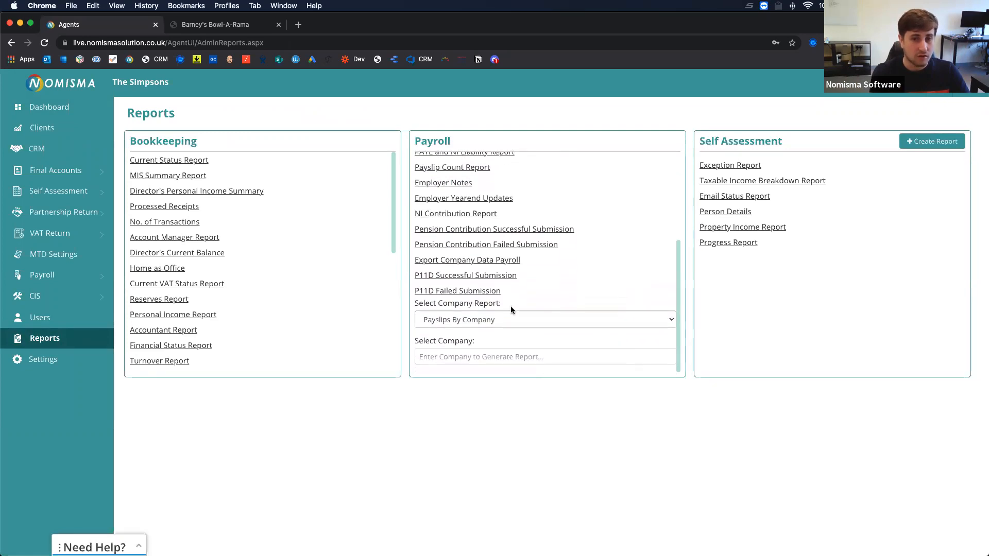
pyautogui.scroll(5, 511, 309)
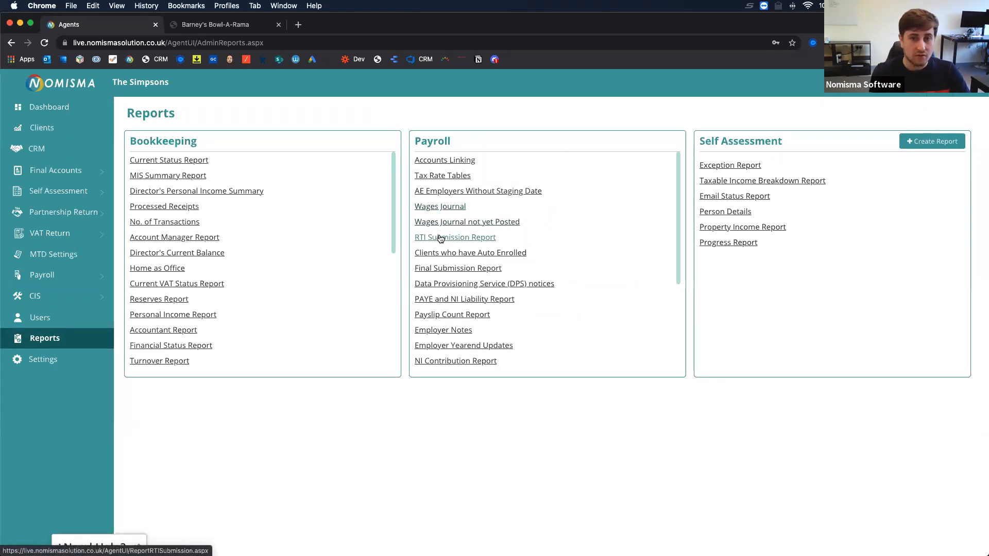
pyautogui.click(453, 315)
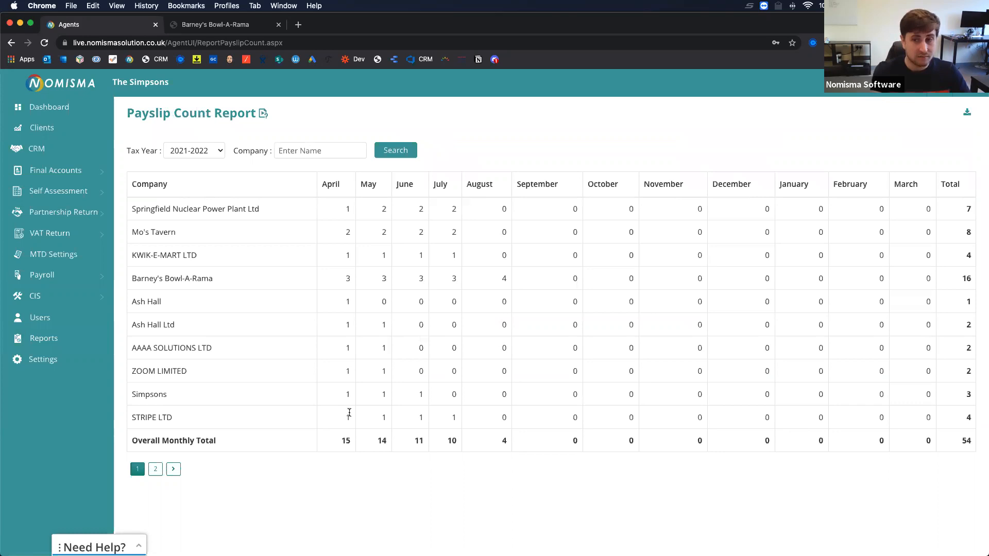
pyautogui.click(45, 338)
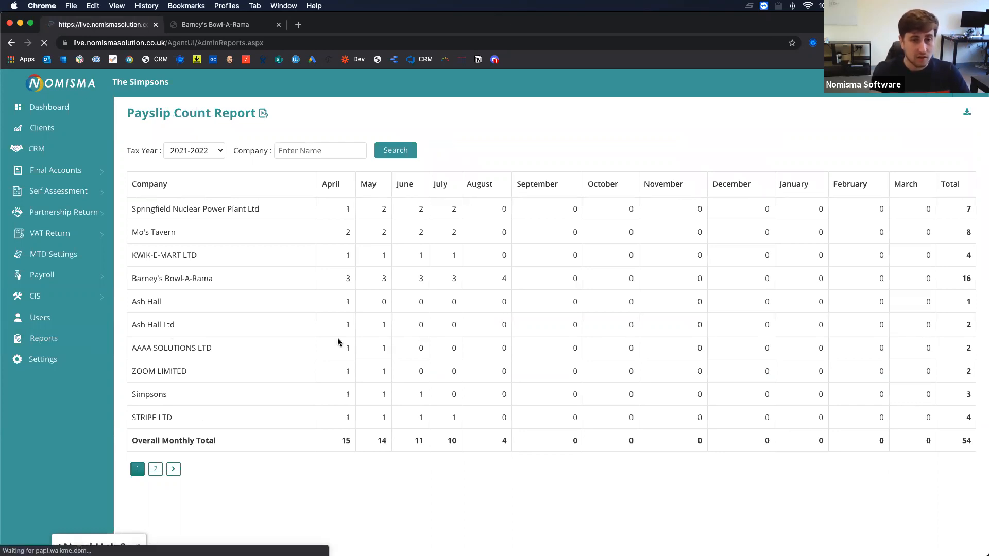
pyautogui.scroll(-5, 458, 309)
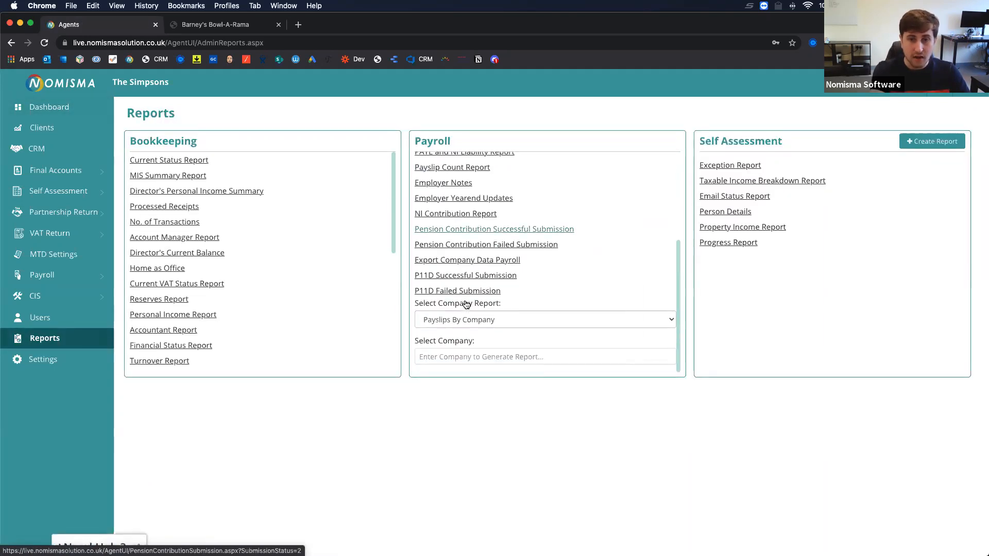
pyautogui.scroll(5, 466, 304)
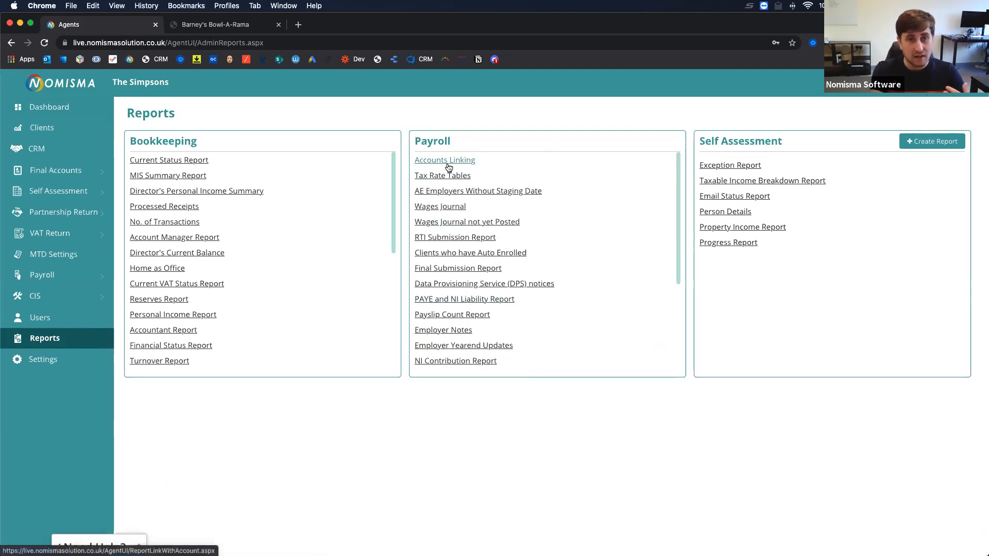
pyautogui.click(235, 25)
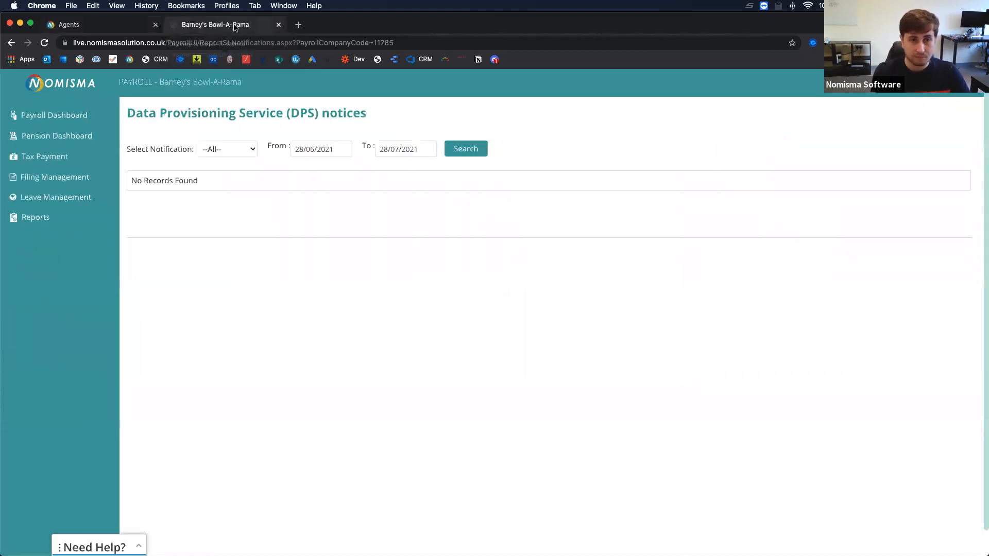
# Open Barney's Bowl-A-Rama's Payroll Dashboard and start the 30/09/2021 monthly payroll run.
pyautogui.click(61, 116)
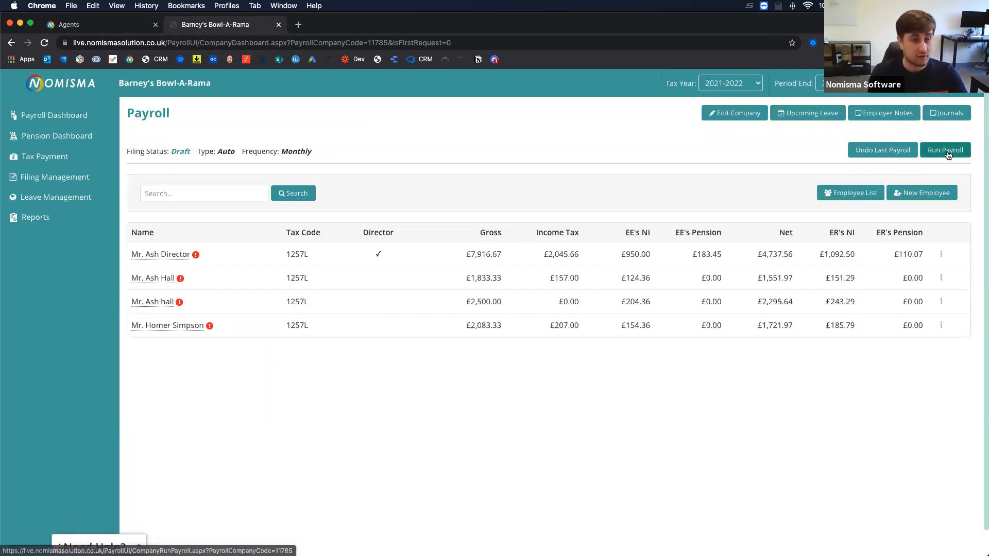
pyautogui.click(945, 150)
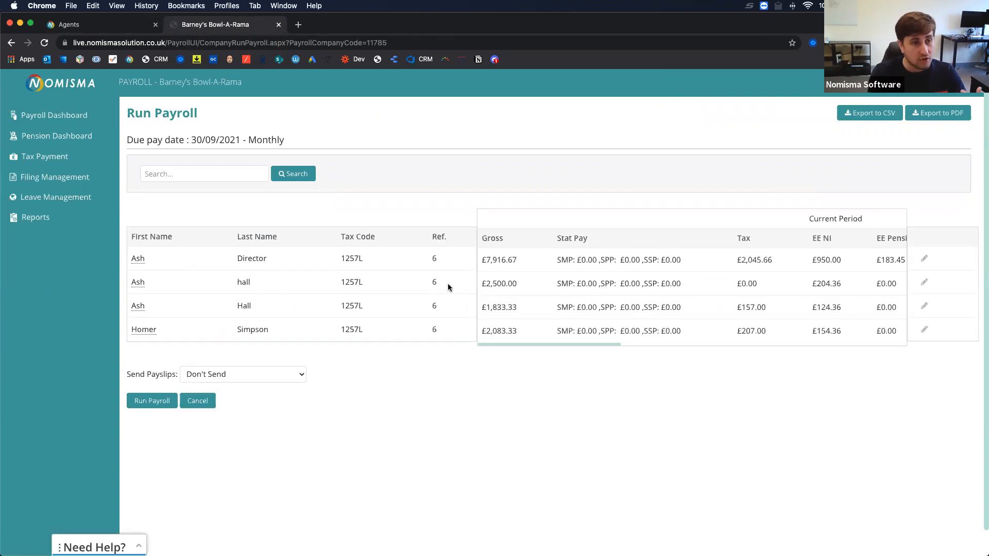
# Review the 30/09/2021 run's Current Period and Year To Date pay columns for all four employees.
pyautogui.moveTo(300, 140); pyautogui.dragTo(190, 139)
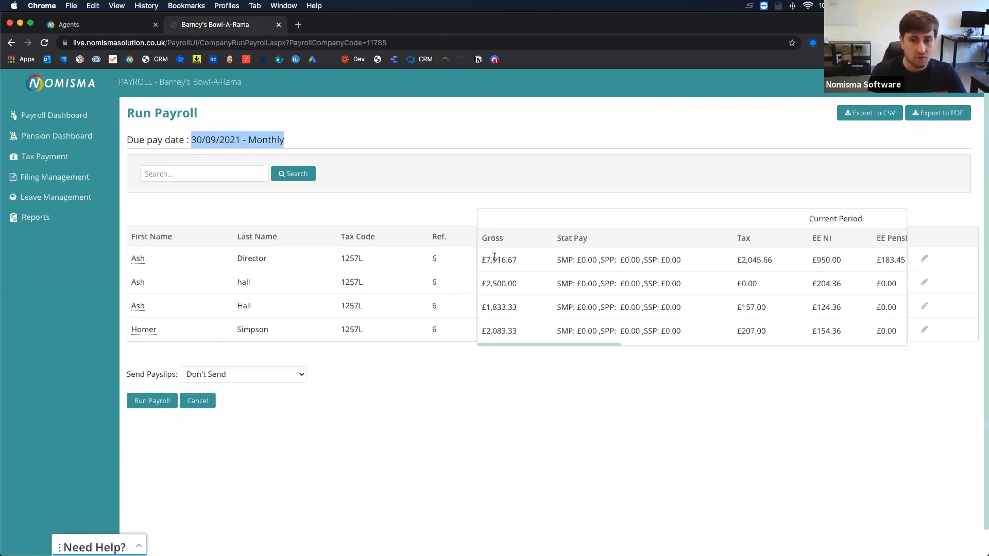
pyautogui.hscroll(2, 508, 323)
pyautogui.hscroll(7, 507, 324)
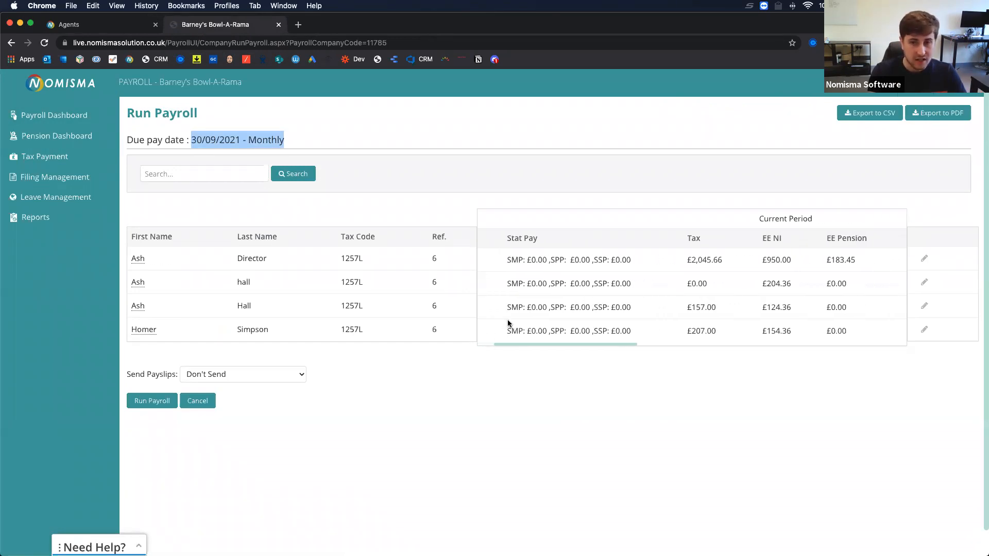
pyautogui.hscroll(14, 508, 323)
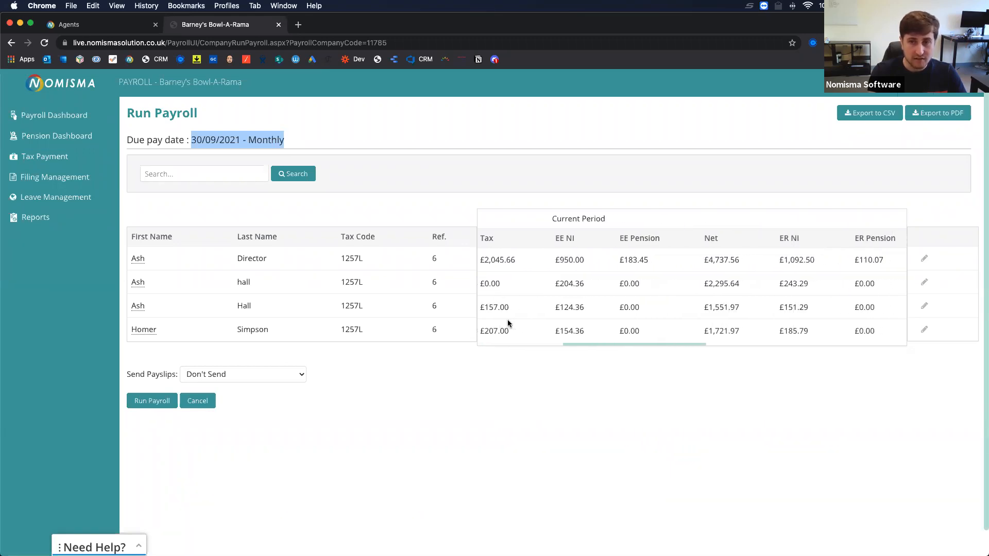
pyautogui.hscroll(9, 508, 323)
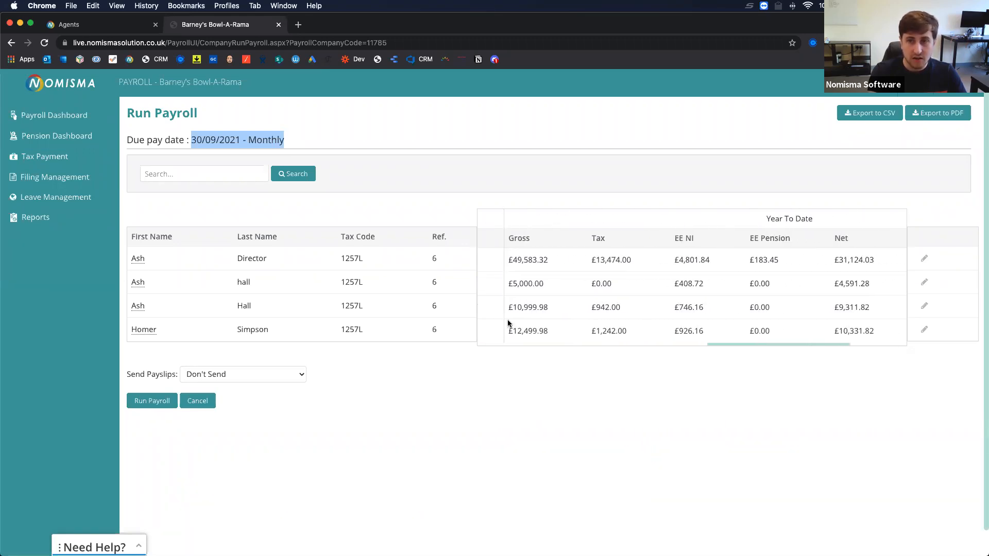
pyautogui.hscroll(1, 508, 324)
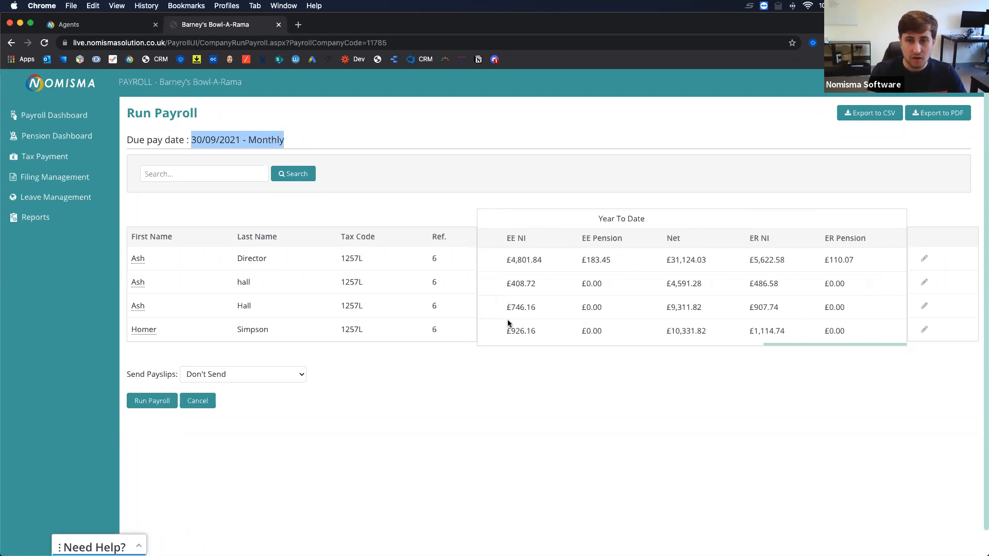
pyautogui.hscroll(-3, 508, 322)
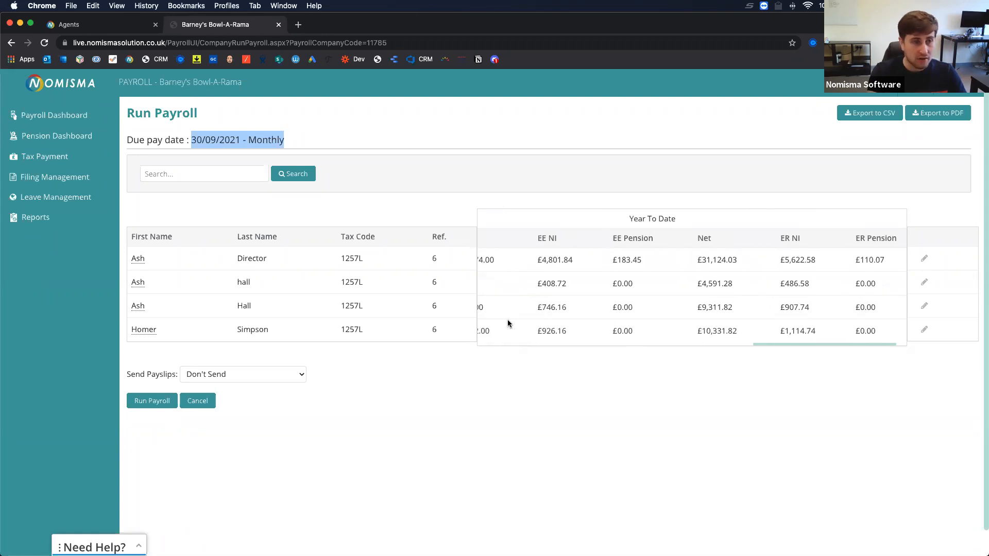
pyautogui.hscroll(1, 508, 323)
pyautogui.hscroll(-10, 508, 324)
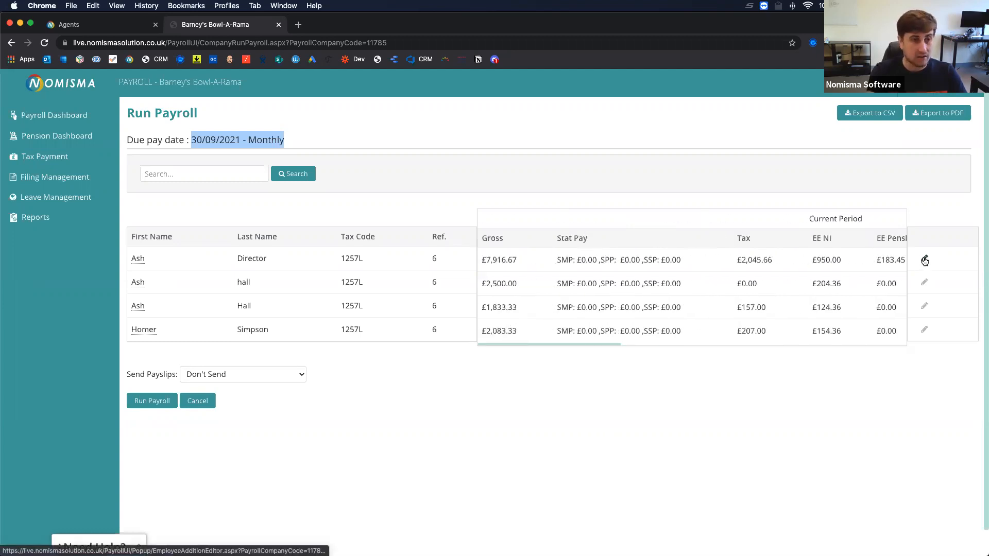
# In the director's pay for this run, set the first pay line to 10 days.
pyautogui.click(925, 260)
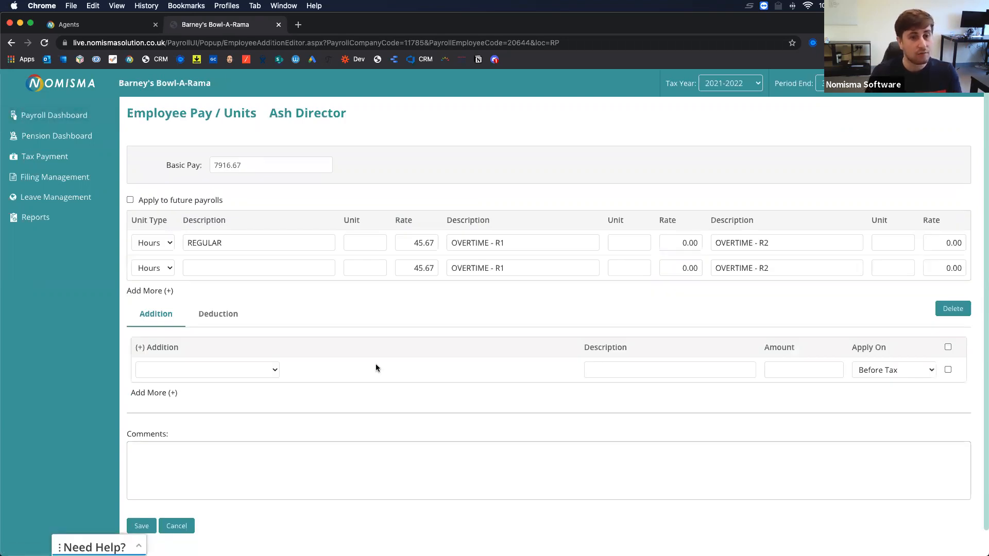
pyautogui.moveTo(264, 160); pyautogui.dragTo(176, 165)
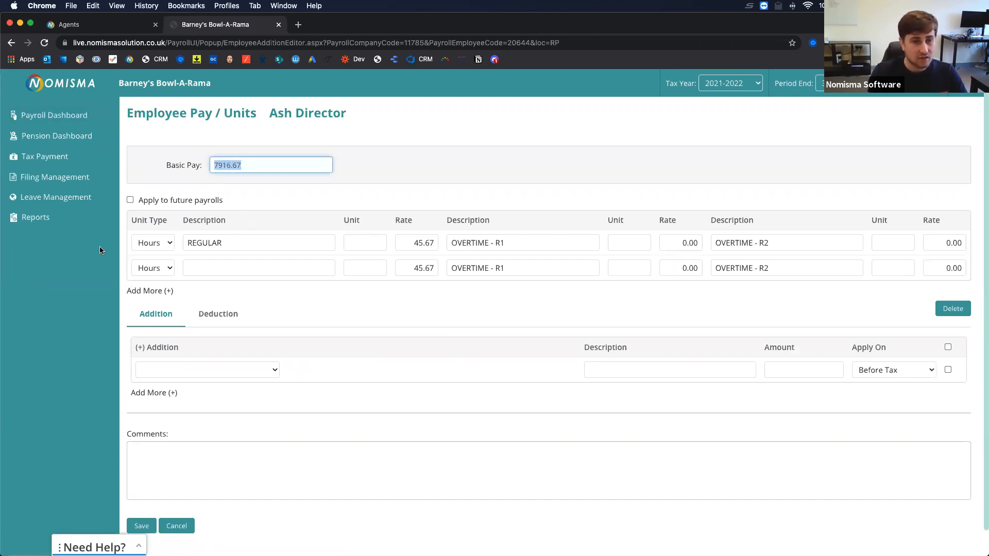
pyautogui.click(168, 244)
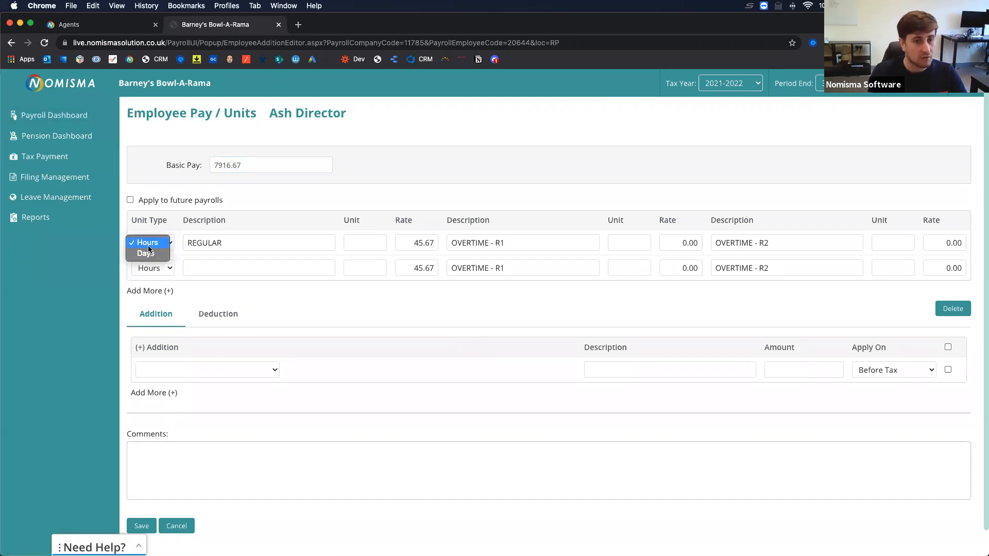
pyautogui.click(145, 260)
pyautogui.click(153, 242)
pyautogui.click(153, 235)
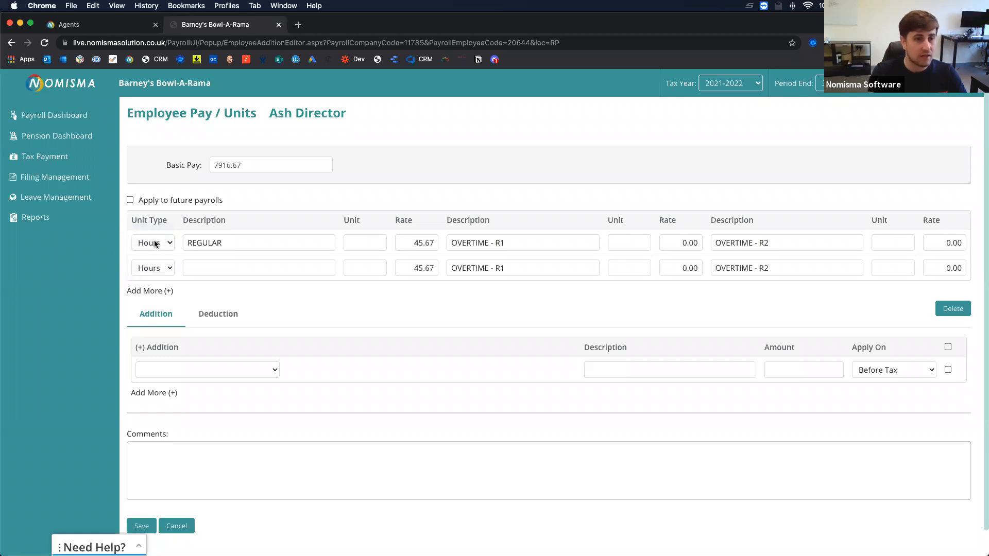
pyautogui.click(154, 244)
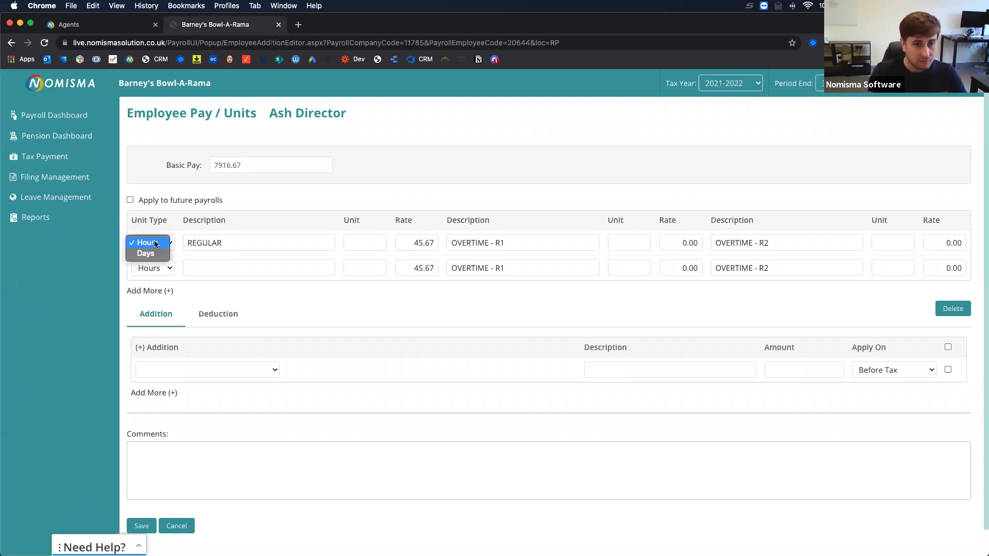
pyautogui.click(150, 253)
pyautogui.click(364, 245)
pyautogui.write('10')
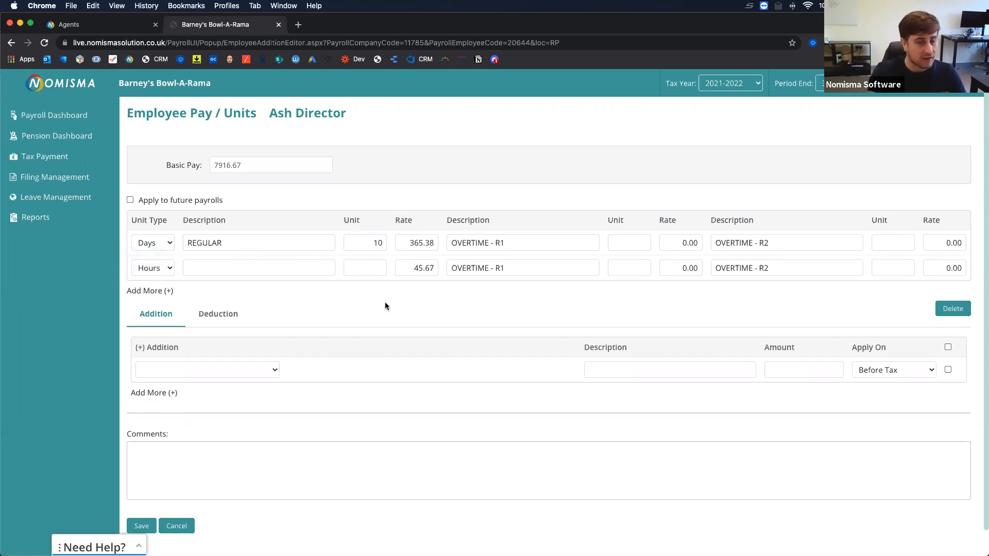
# Add a 7525 - Materials addition described as 'Materials' for 1000.
pyautogui.scroll(-1, 385, 302)
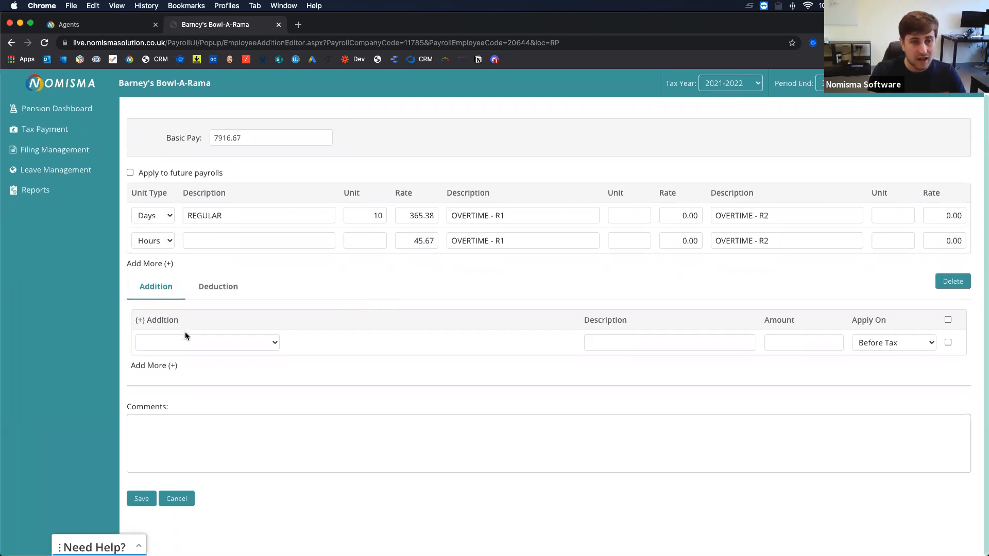
pyautogui.click(202, 287)
pyautogui.click(159, 290)
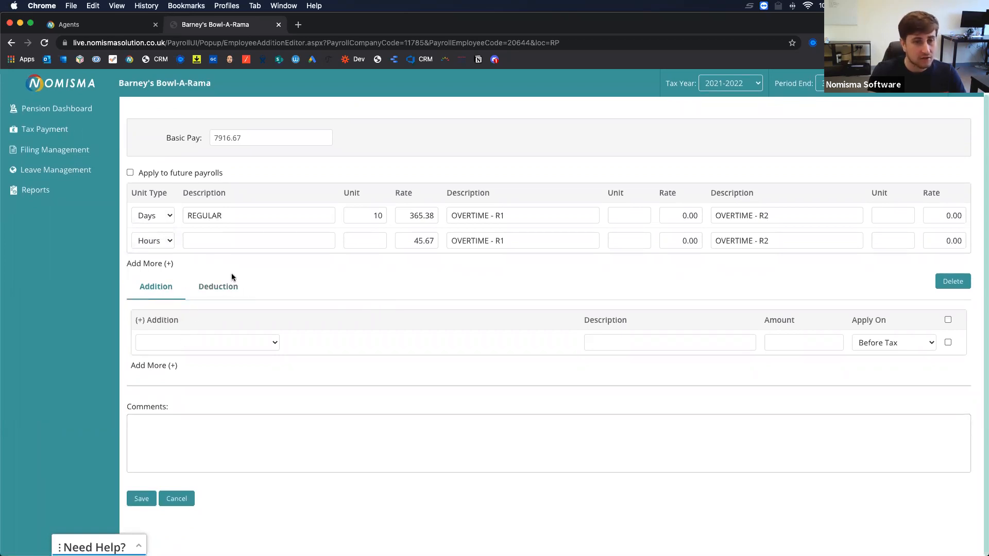
pyautogui.click(237, 336)
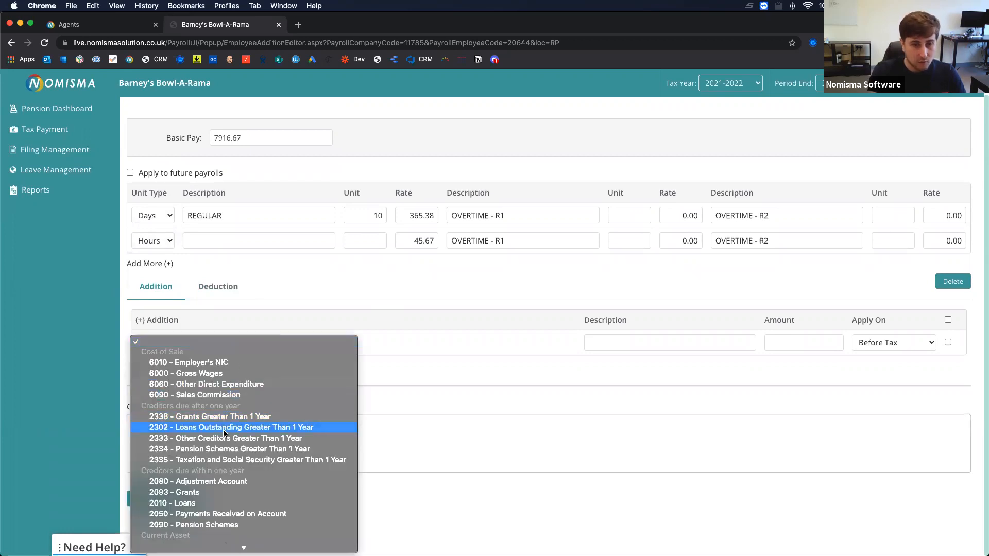
pyautogui.scroll(-5, 223, 430)
pyautogui.scroll(-15, 223, 433)
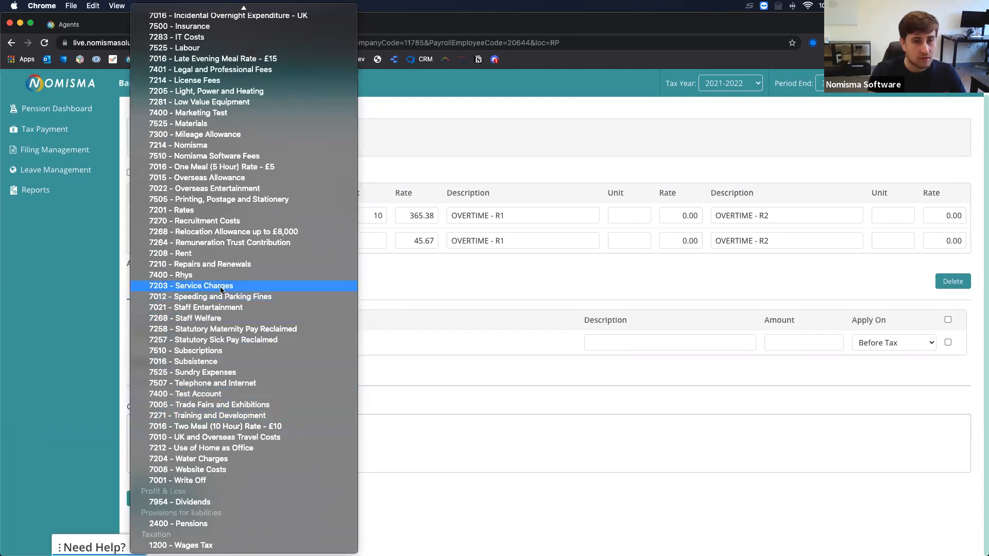
pyautogui.click(212, 124)
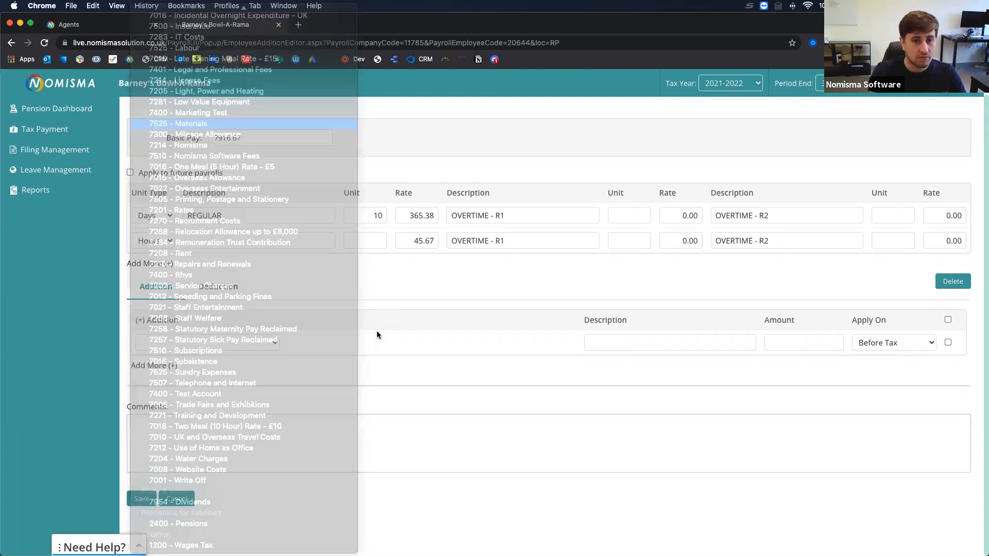
pyautogui.write('M')
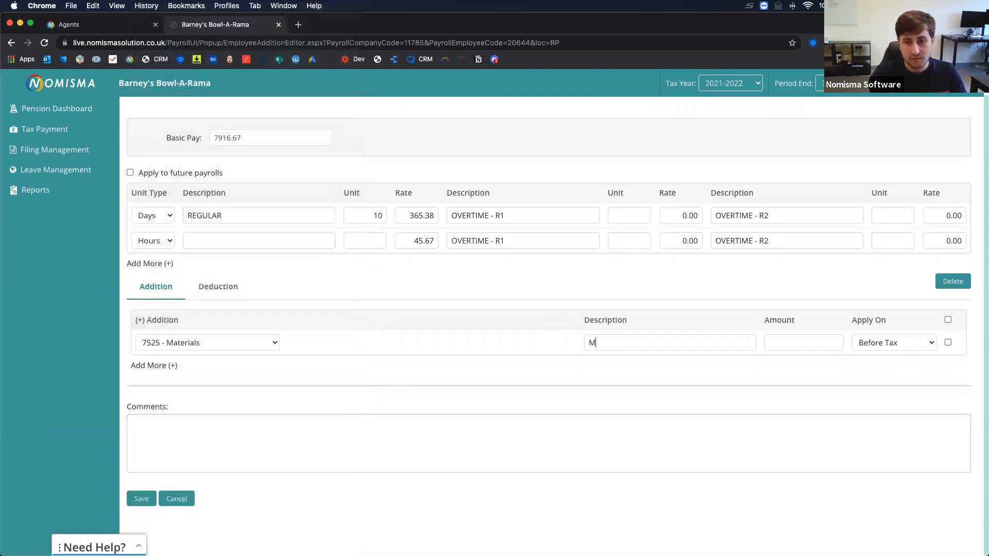
pyautogui.write('aterials1000')
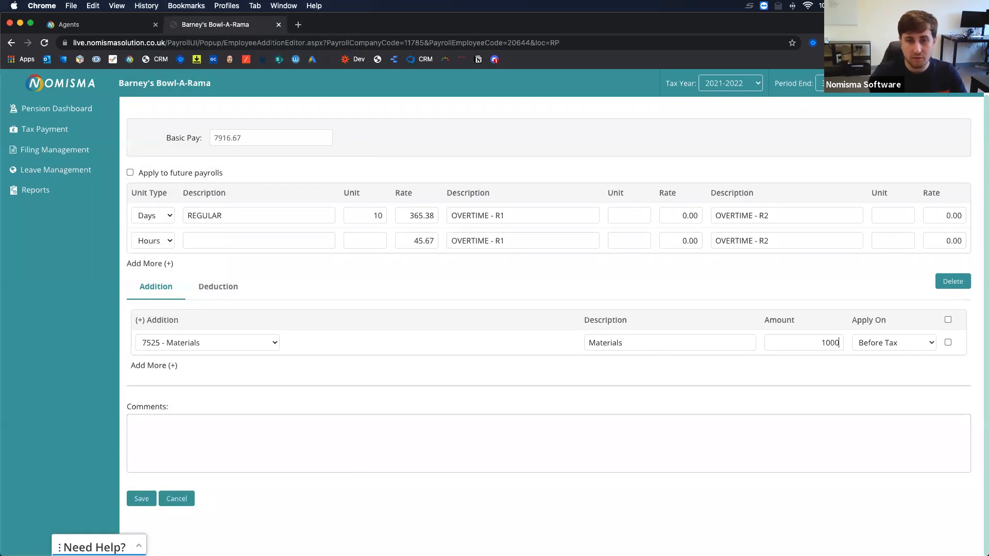
pyautogui.click(224, 292)
pyautogui.click(202, 343)
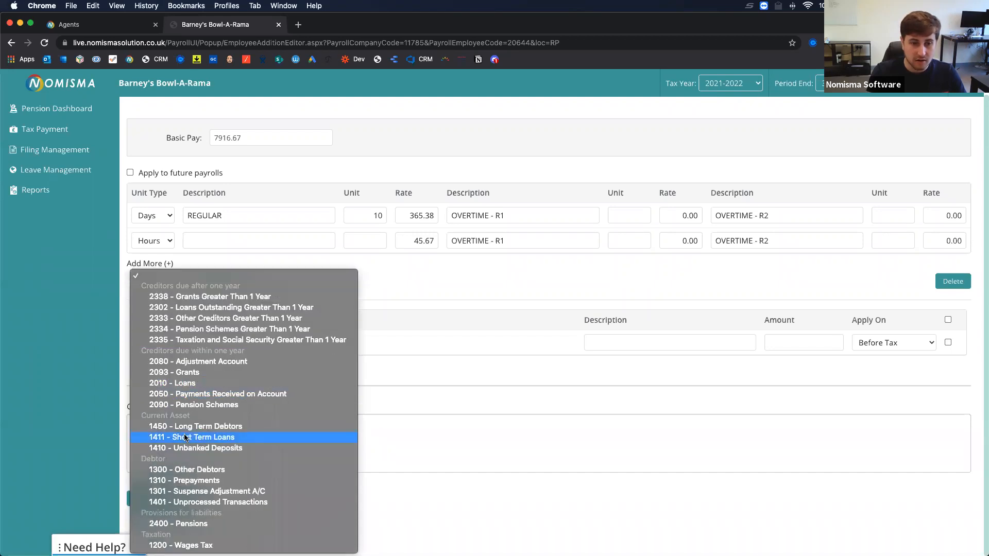
# Add a 2010 - Loans deduction 'Loan' of 1000, comment 'Hello', and save the pay changes.
pyautogui.click(191, 384)
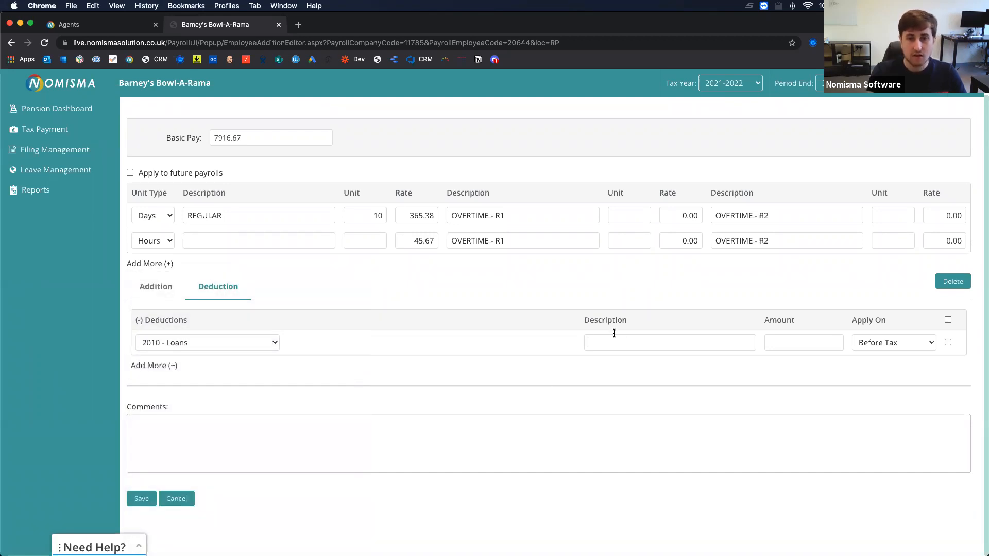
pyautogui.write('Loan')
pyautogui.press('Tab')
pyautogui.write('10000')
pyautogui.press('BackSpace')
pyautogui.press('BackSpace')
pyautogui.press('BackSpace')
pyautogui.press('BackSpace')
pyautogui.write('1000')
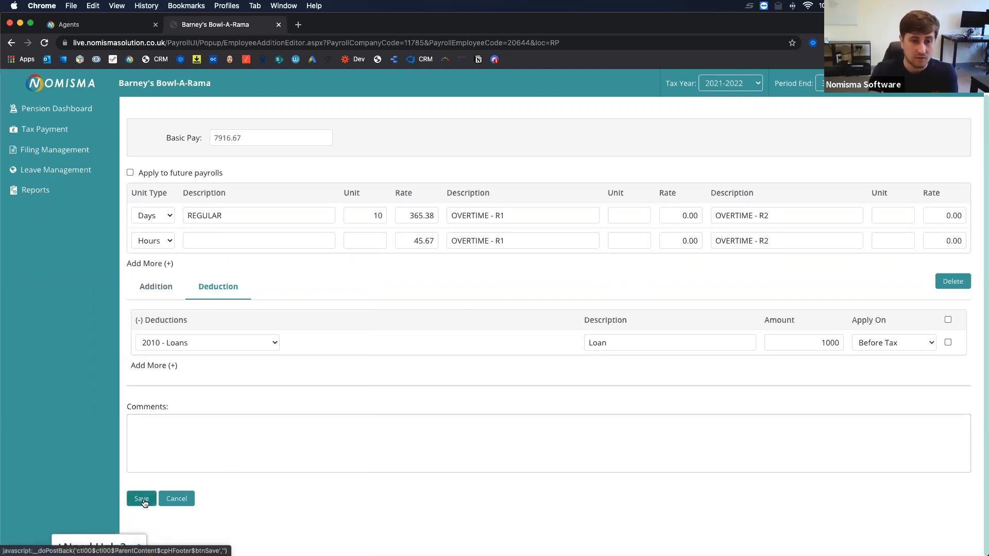
pyautogui.click(213, 437)
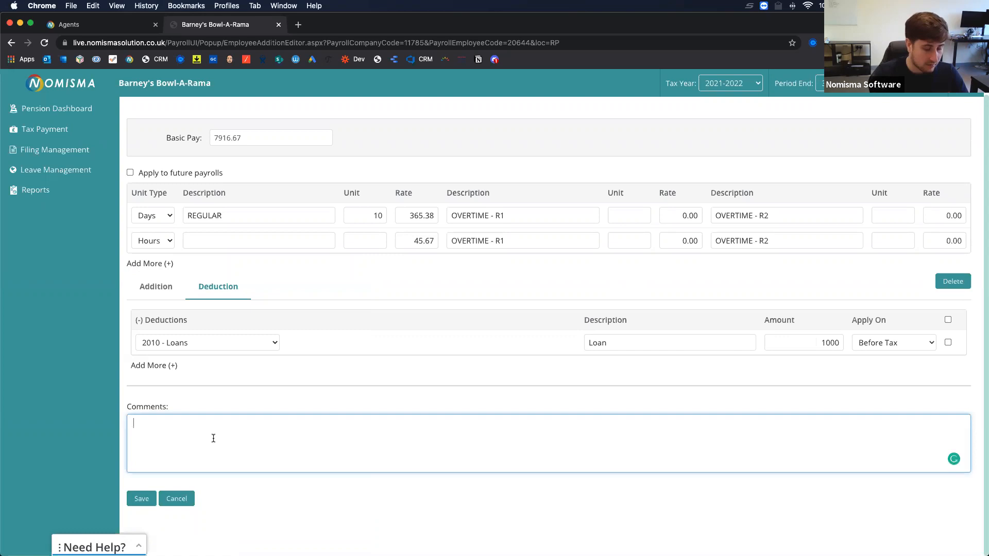
pyautogui.write('Hello')
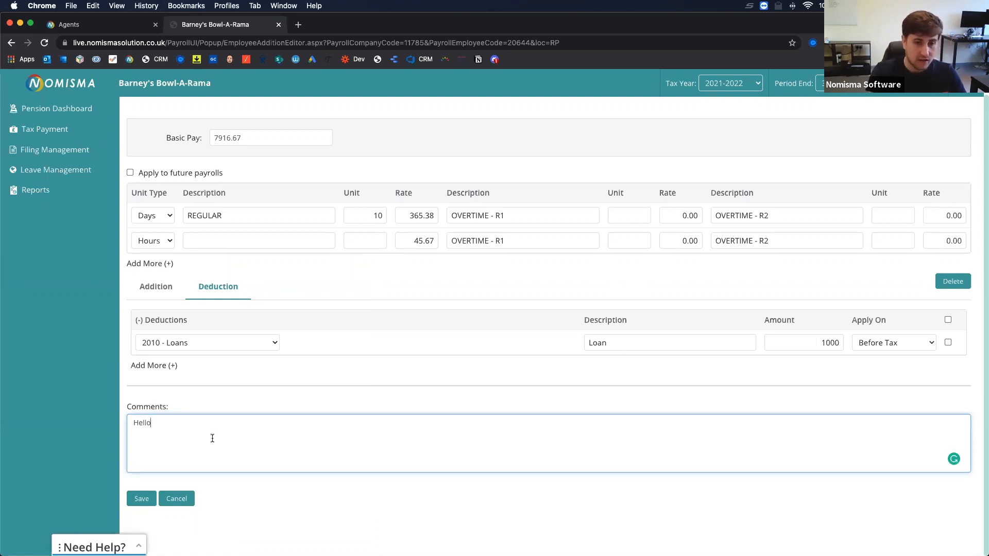
pyautogui.click(142, 500)
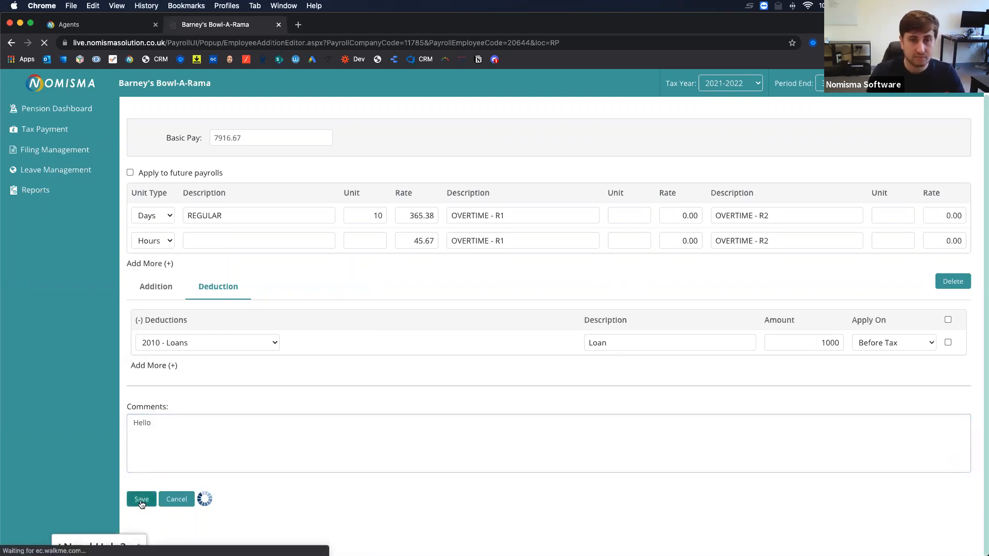
# Try Send Payslips 'To Employees', then set it back to 'Don't Send' after the missing-email warnings.
pyautogui.moveTo(522, 306); pyautogui.dragTo(483, 298)
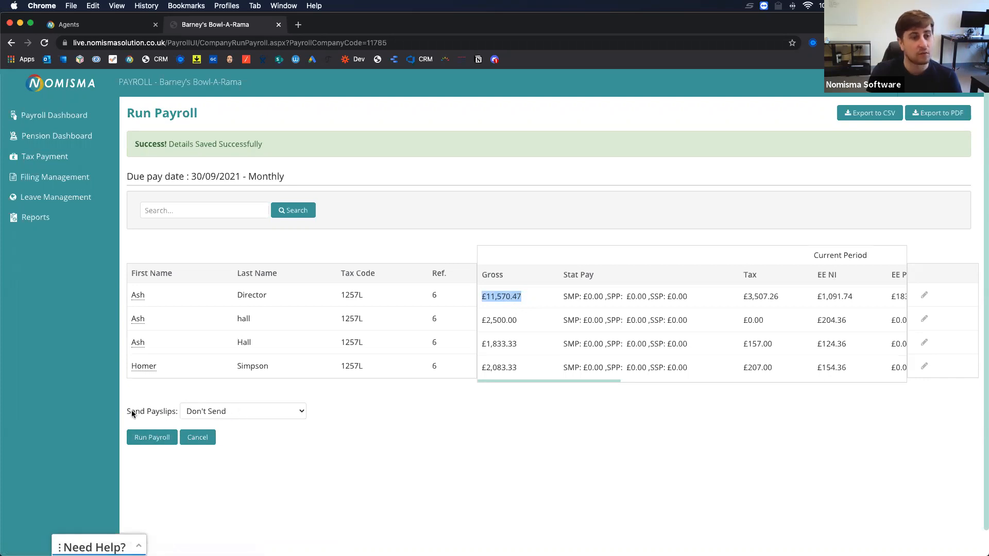
pyautogui.moveTo(131, 412); pyautogui.dragTo(173, 411)
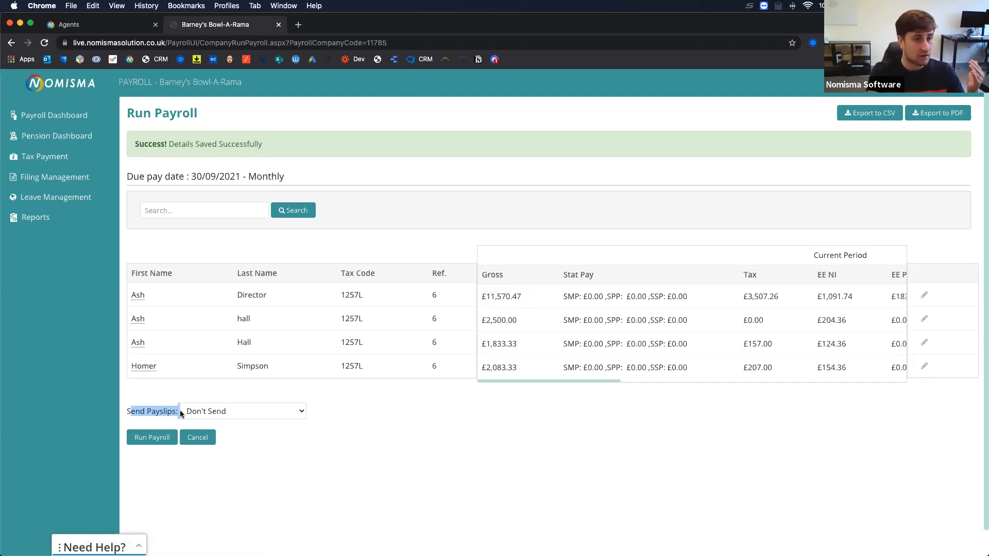
pyautogui.click(186, 411)
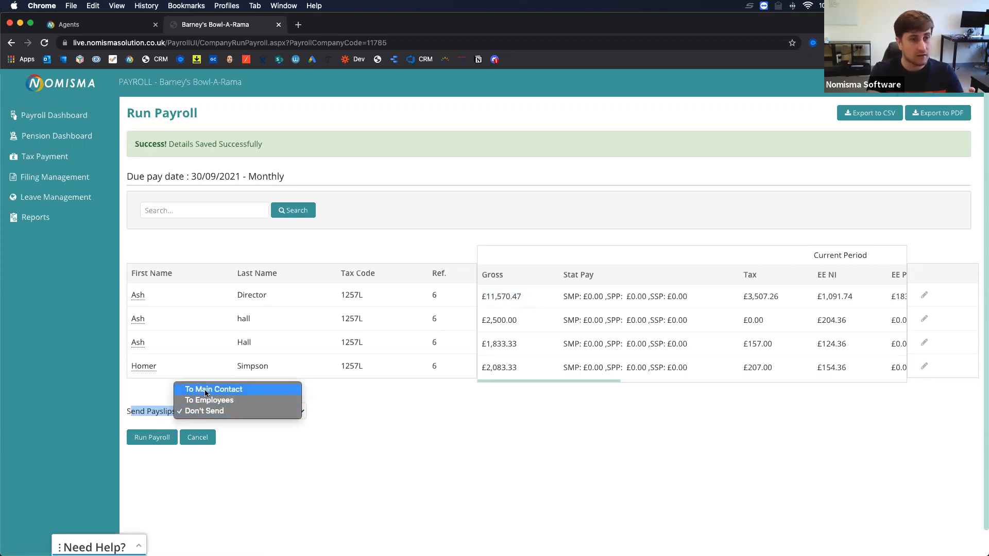
pyautogui.click(207, 401)
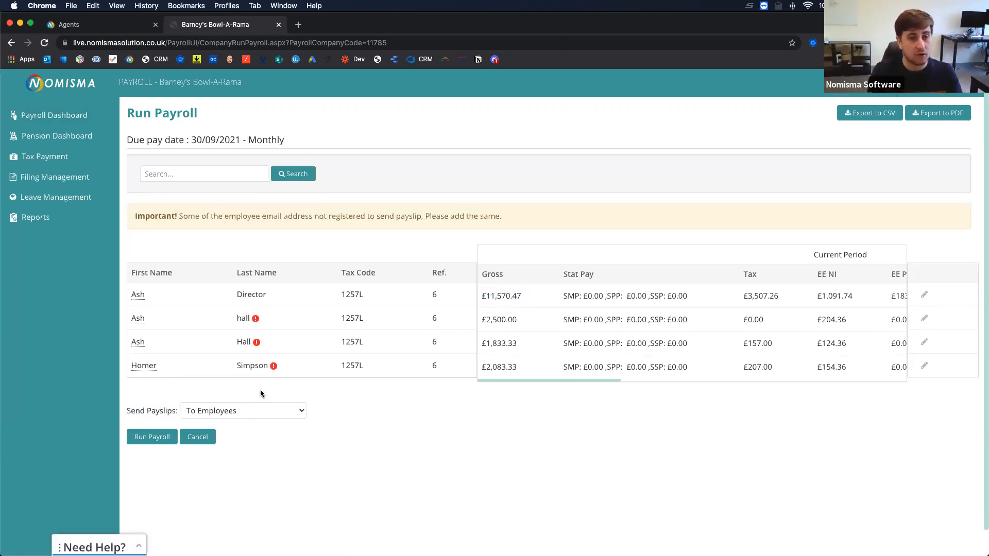
pyautogui.click(248, 411)
pyautogui.click(477, 388)
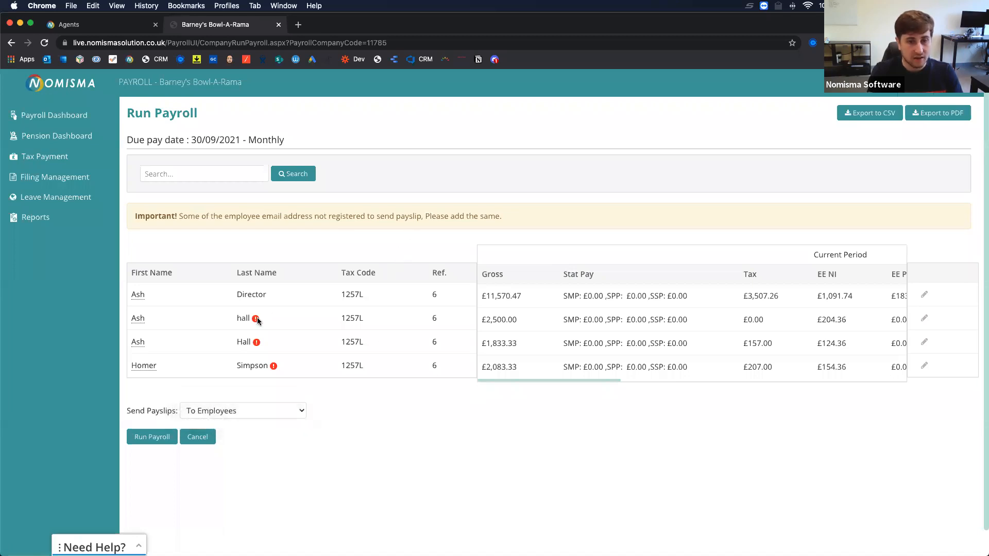
pyautogui.moveTo(258, 320)
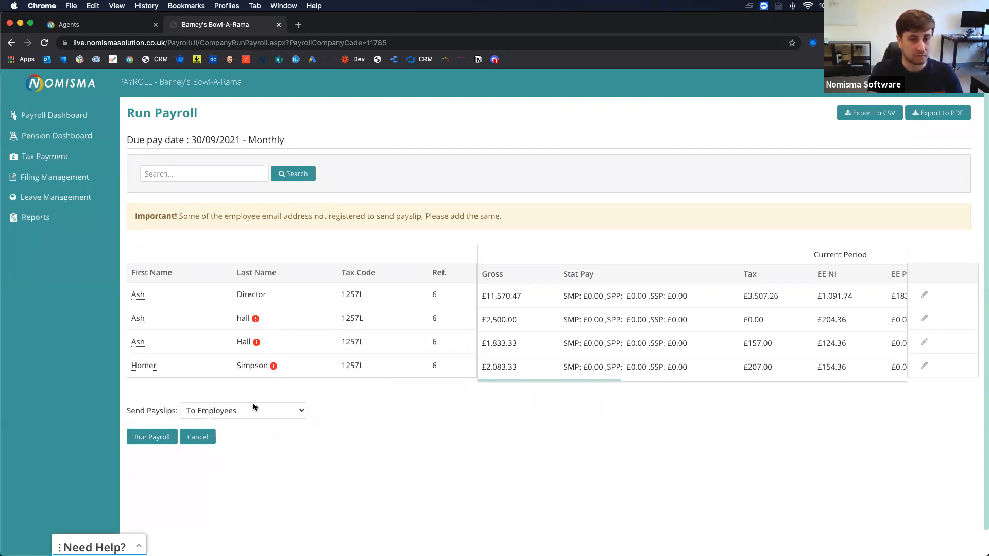
pyautogui.click(232, 410)
pyautogui.click(209, 421)
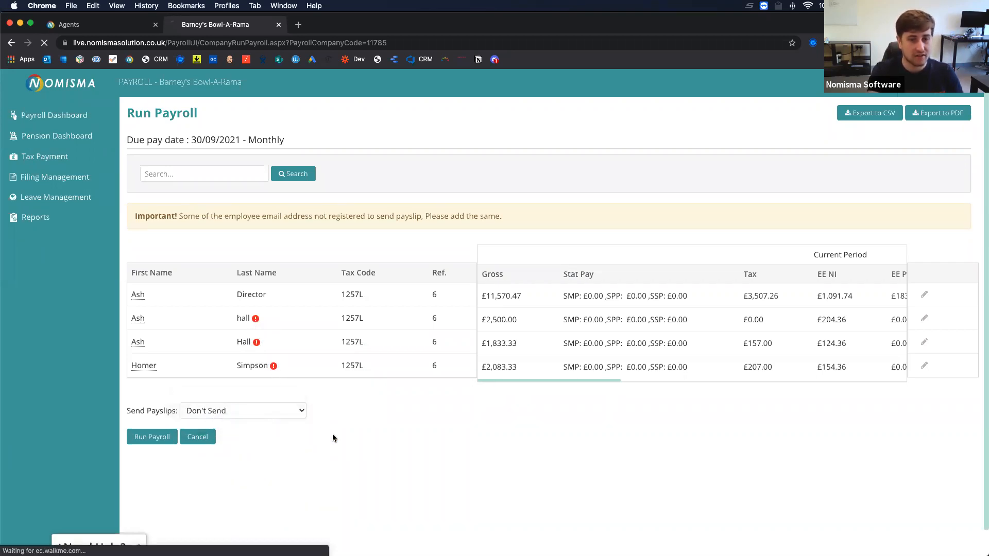
# Run the 30/09/2021 payroll, then open the director's pay history to check the 30 Sep 2021 row.
pyautogui.click(152, 401)
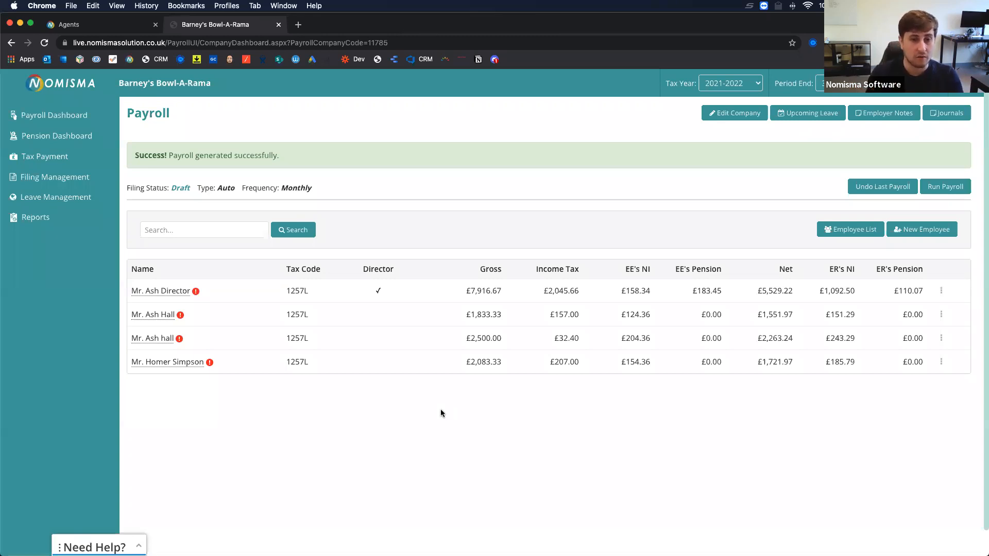
pyautogui.click(169, 294)
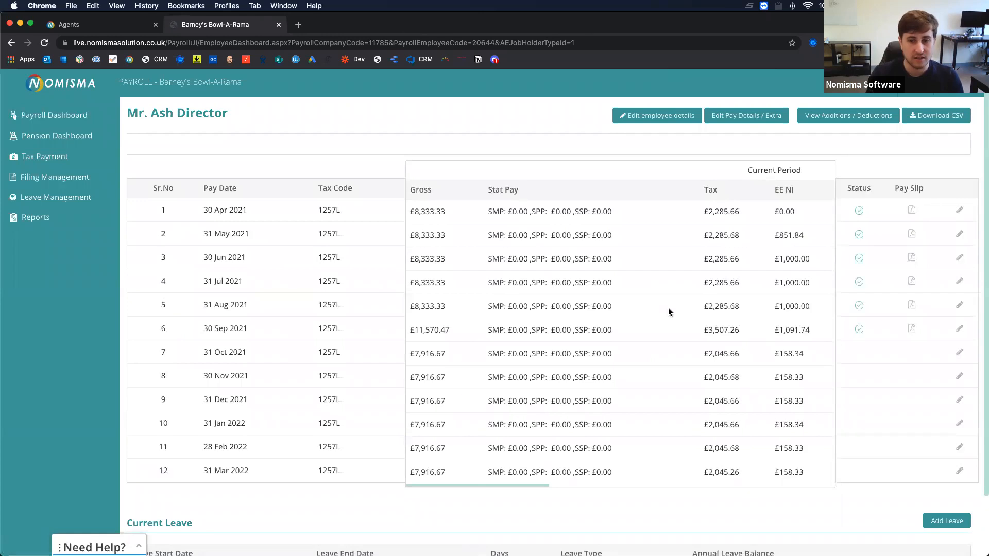
pyautogui.moveTo(196, 329); pyautogui.dragTo(810, 333)
pyautogui.click(859, 348)
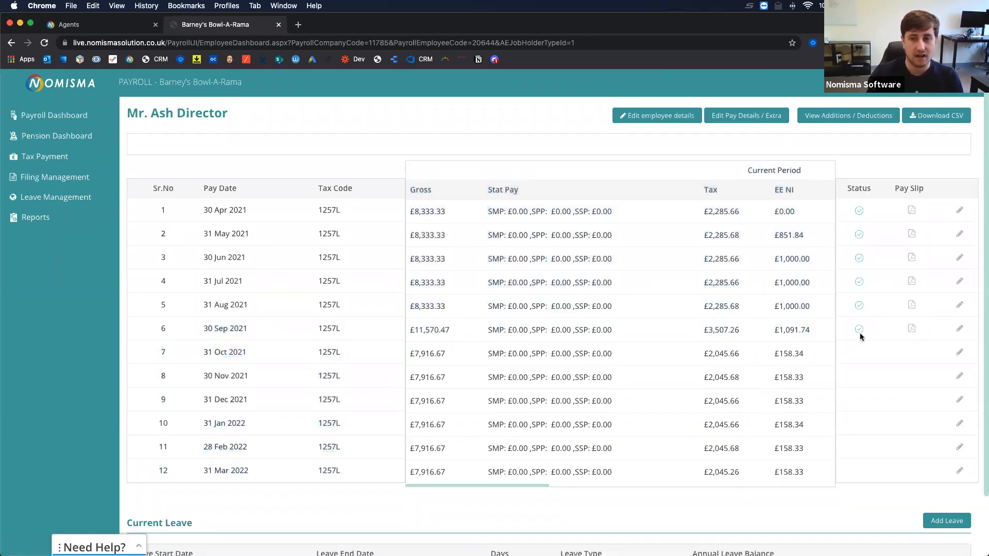
# Open the 30 Sep 2021 payslip and review its Materials £1,000.00 line, pension and £6,788.02 net pay.
pyautogui.click(911, 330)
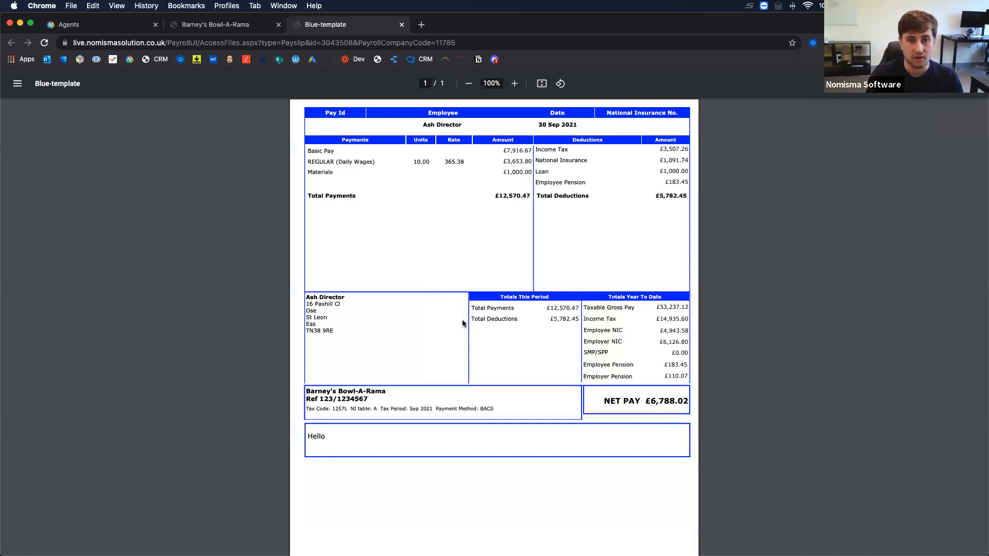
pyautogui.moveTo(316, 149); pyautogui.dragTo(529, 152)
pyautogui.moveTo(320, 162); pyautogui.dragTo(528, 162)
pyautogui.click(314, 172)
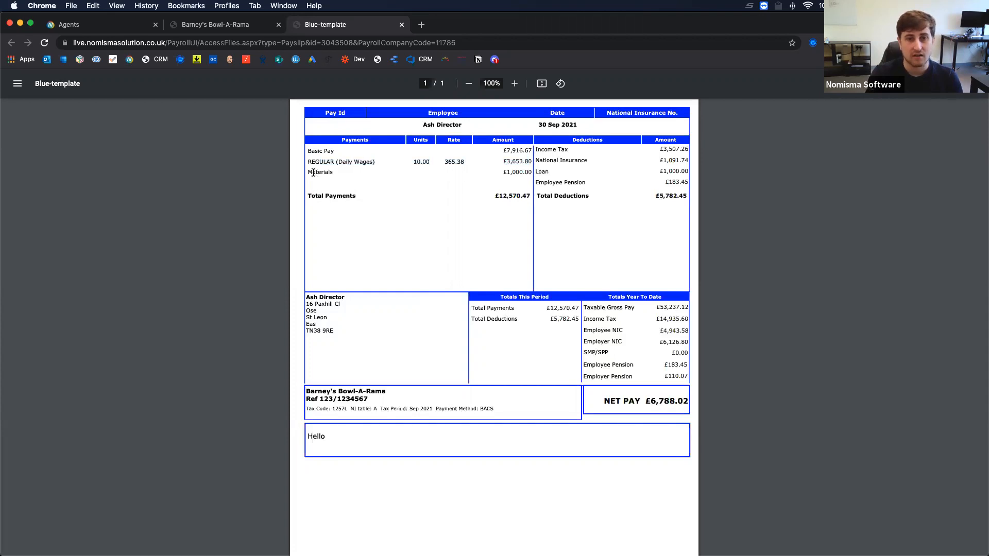
pyautogui.moveTo(309, 173); pyautogui.dragTo(531, 173)
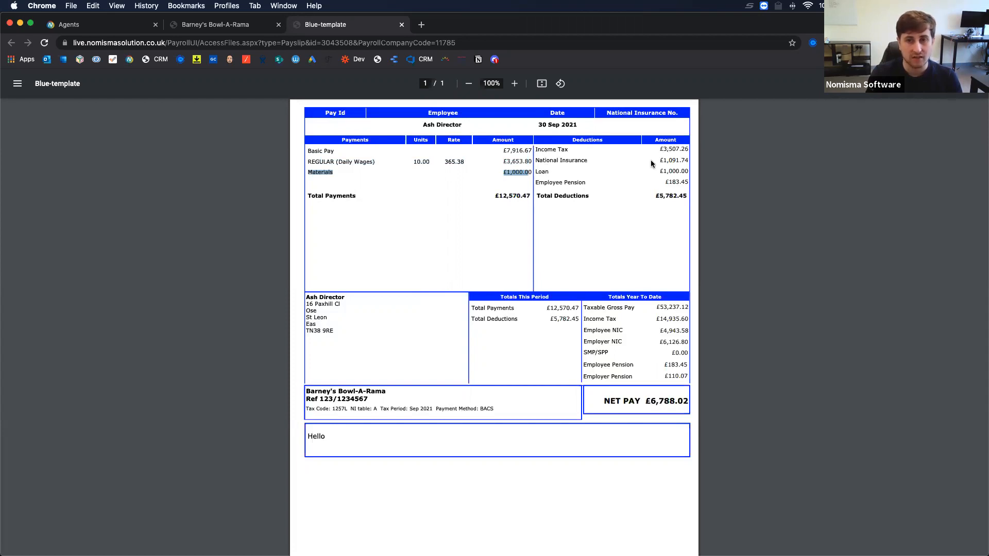
pyautogui.click(576, 170)
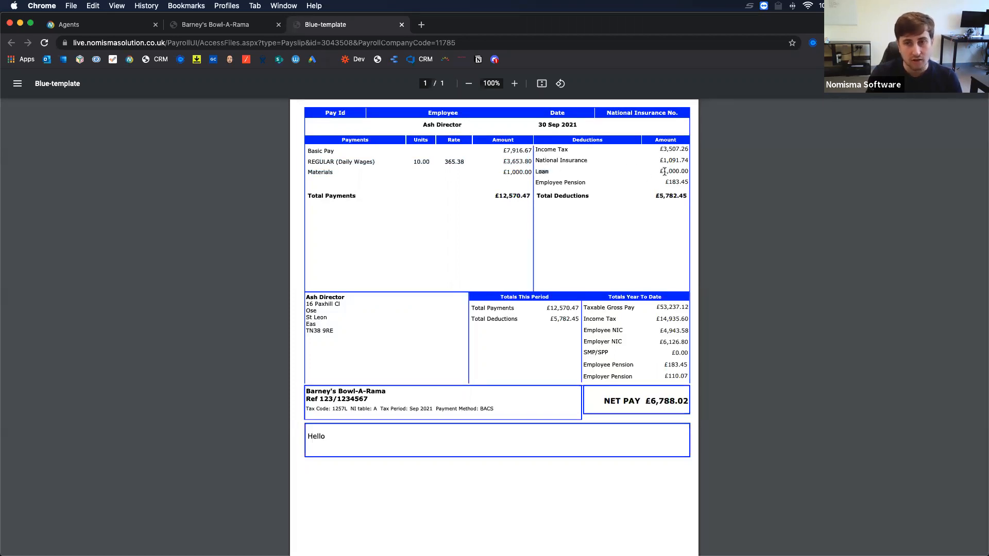
pyautogui.moveTo(669, 182); pyautogui.dragTo(681, 183)
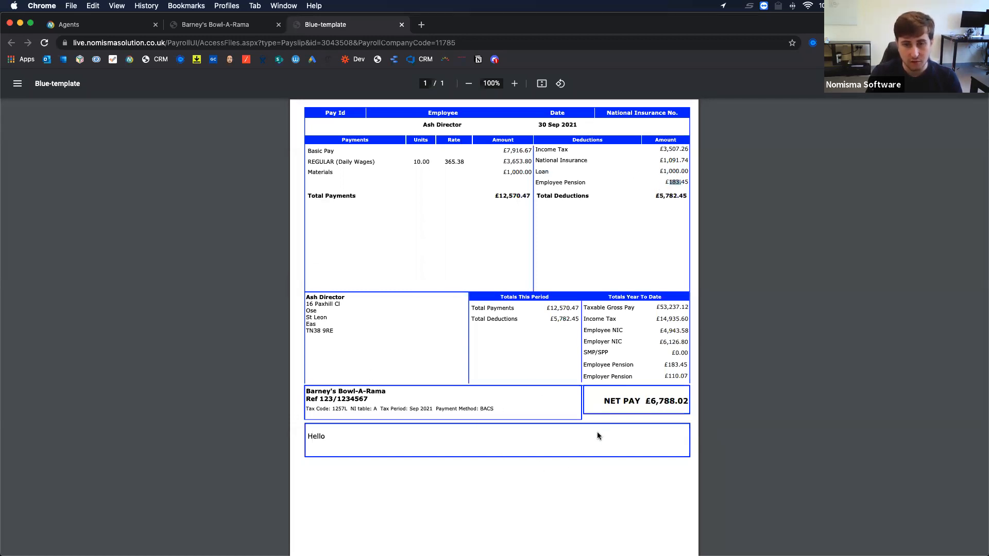
pyautogui.moveTo(604, 403); pyautogui.dragTo(683, 403)
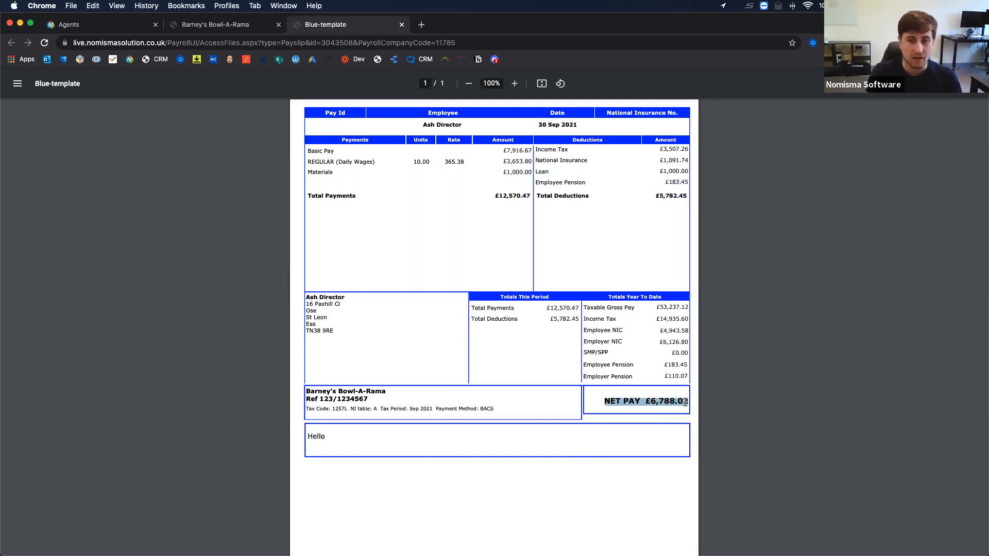
# Close the payslip, preview the wages journal entries for transaction 217, then return to the Payroll Dashboard.
pyautogui.click(402, 25)
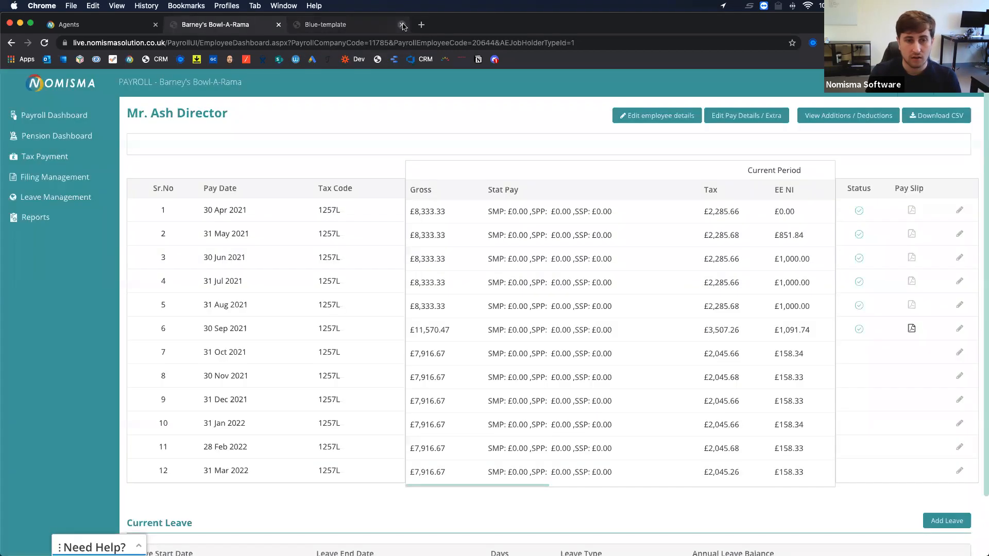
pyautogui.click(42, 117)
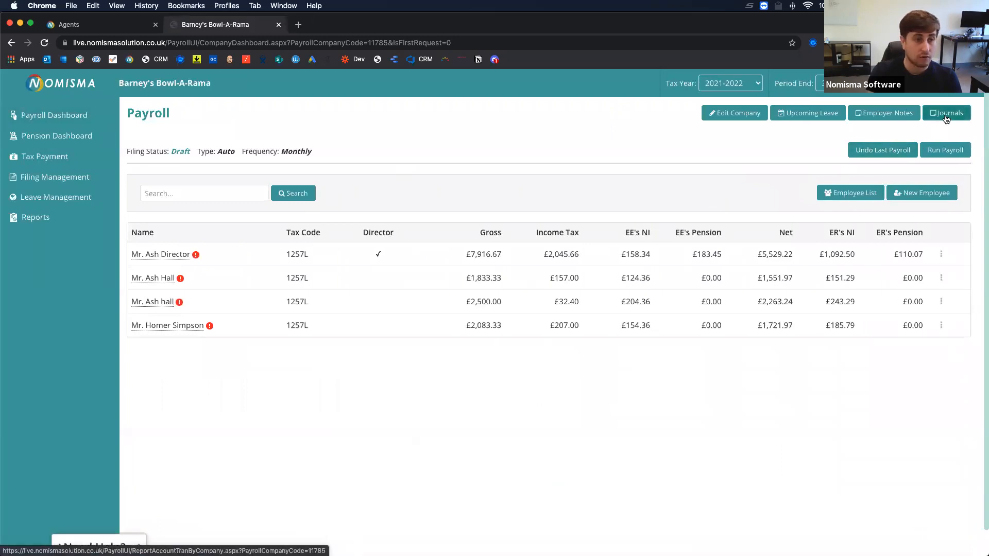
pyautogui.click(946, 117)
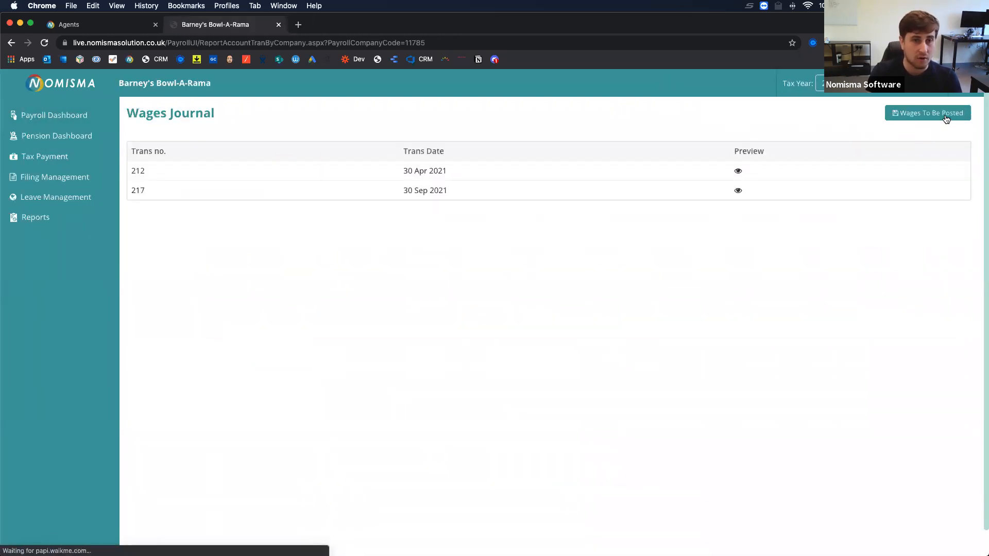
pyautogui.moveTo(450, 195); pyautogui.dragTo(399, 190)
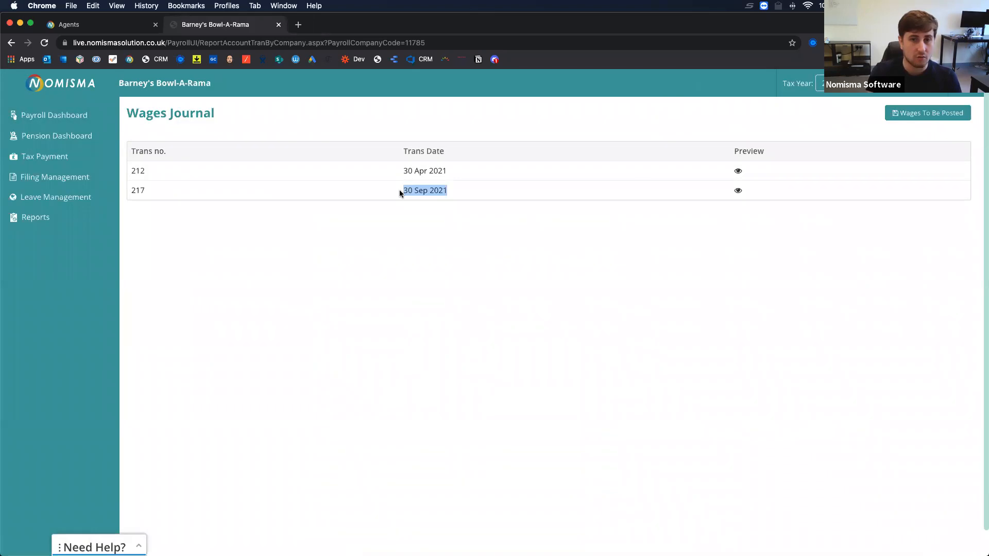
pyautogui.click(738, 191)
pyautogui.scroll(-1, 420, 354)
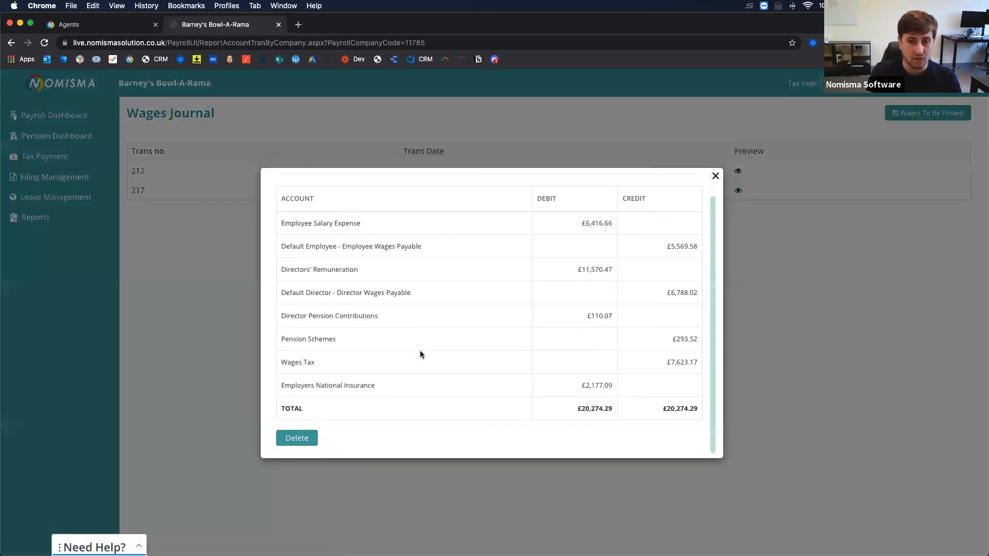
pyautogui.scroll(1, 420, 355)
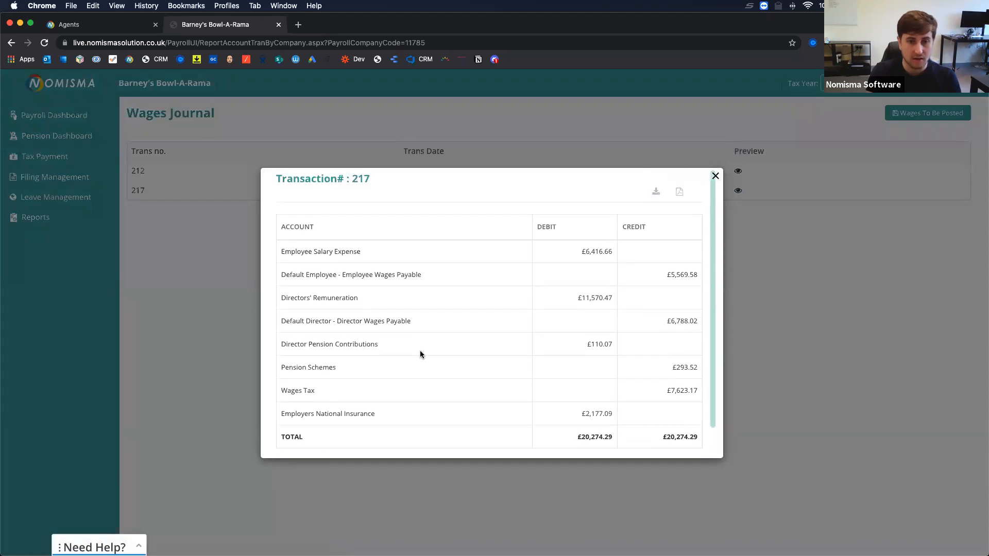
pyautogui.click(716, 177)
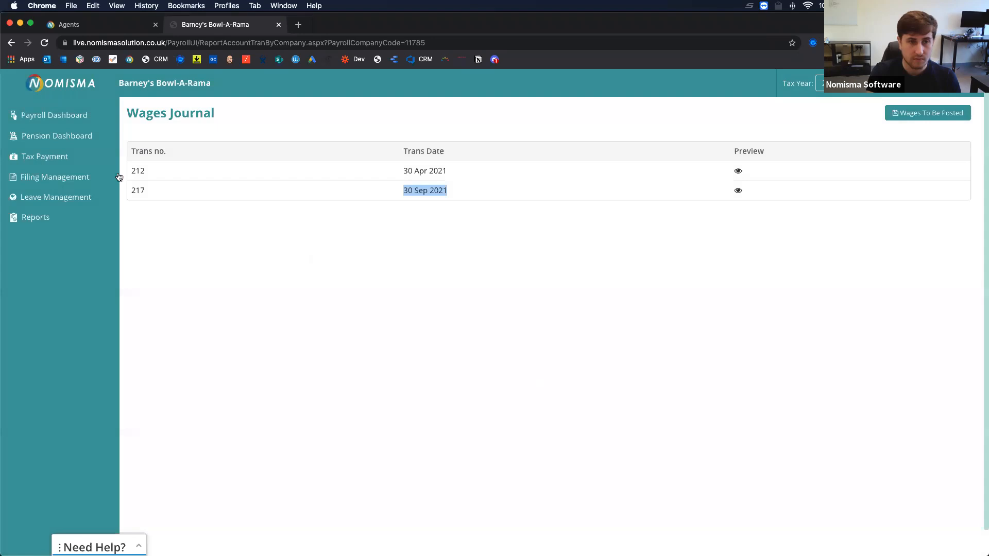
pyautogui.click(55, 117)
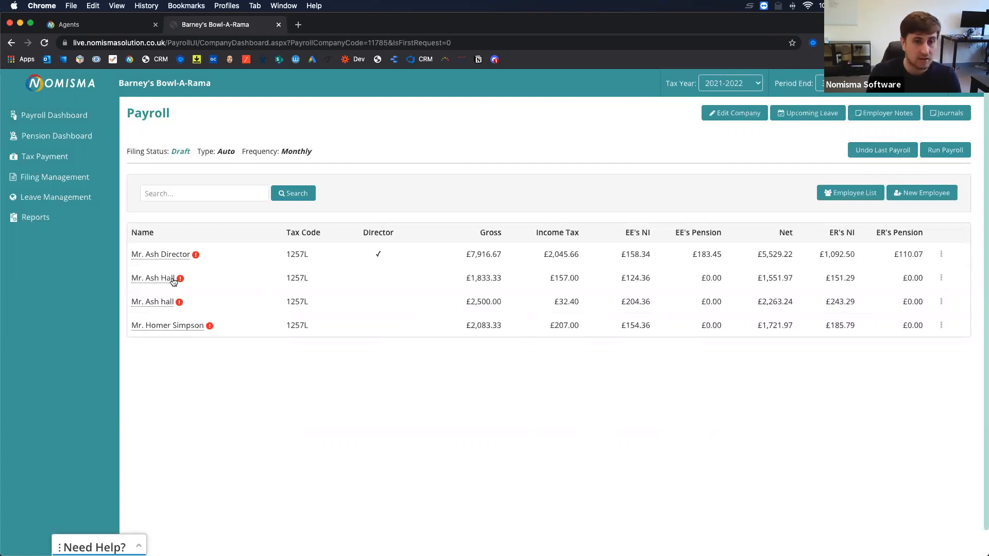
# Open the director's pay history and edit the 31 Oct 2021 pay period.
pyautogui.click(160, 254)
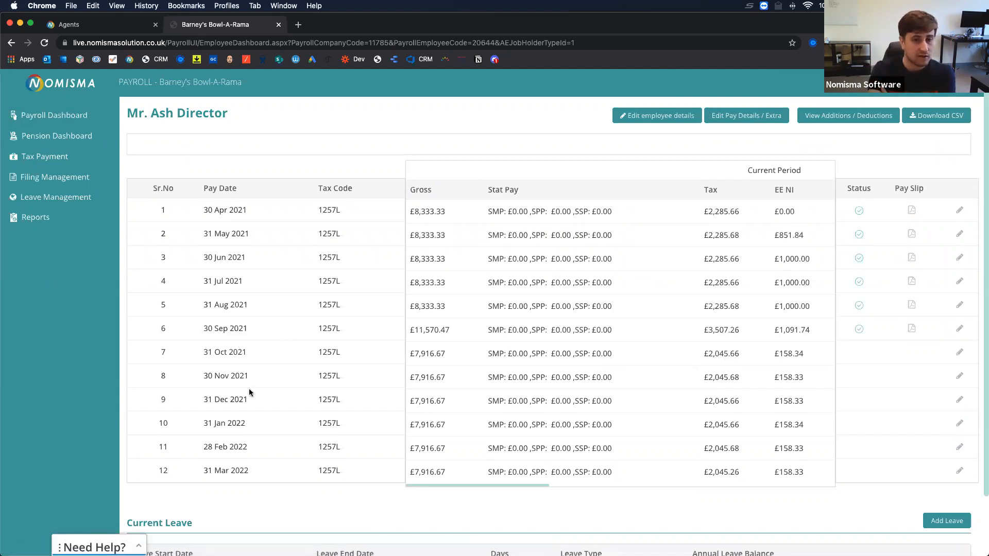
pyautogui.moveTo(205, 399); pyautogui.dragTo(508, 415)
pyautogui.moveTo(451, 402); pyautogui.dragTo(353, 421)
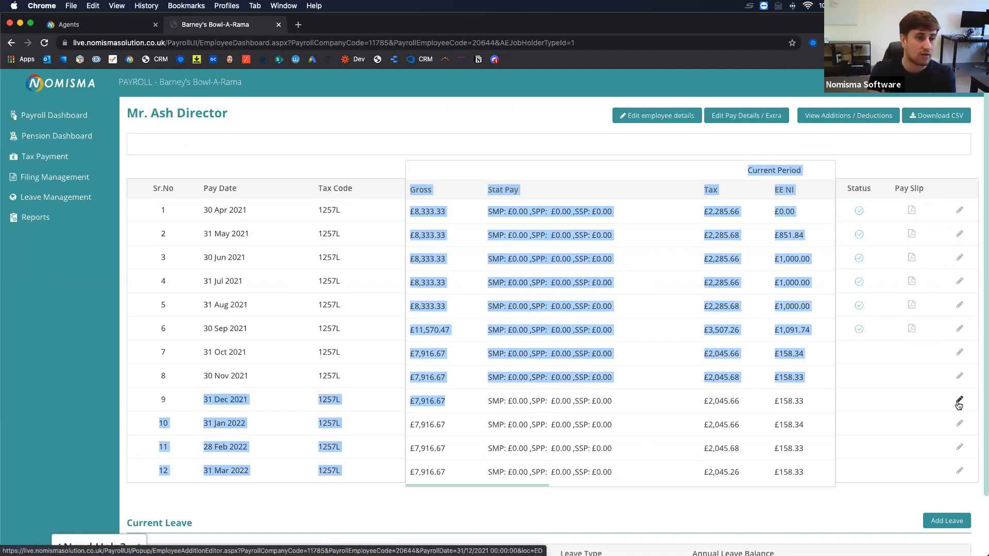
pyautogui.click(883, 402)
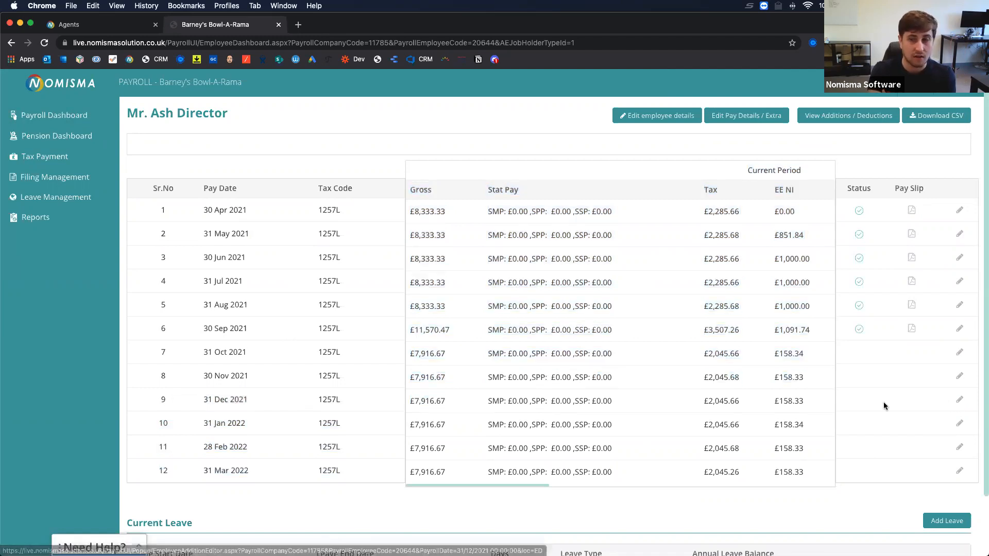
pyautogui.click(958, 353)
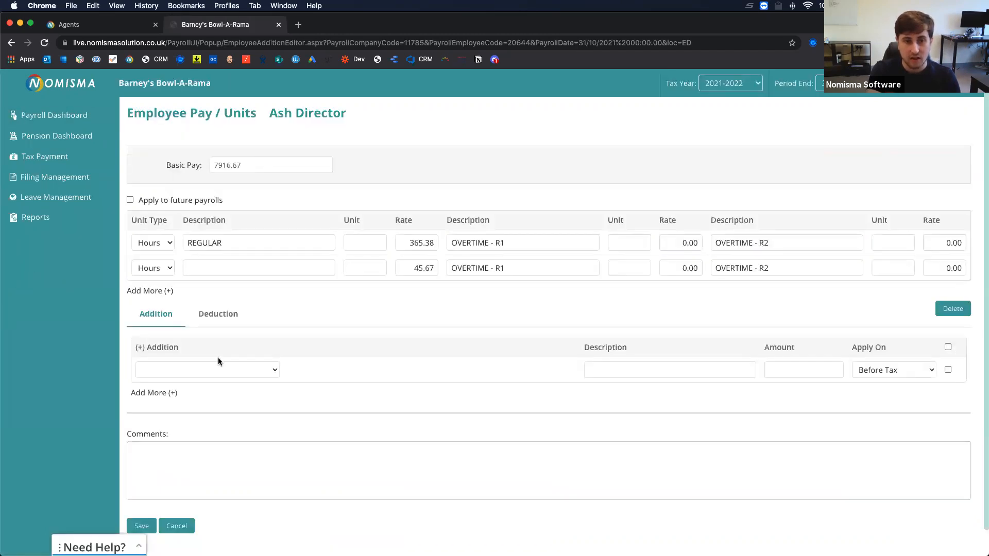
# Add a 2050 - Payments Received on Account deduction 'Testing' of 1000, applied After Tax, and save.
pyautogui.click(218, 315)
pyautogui.click(203, 370)
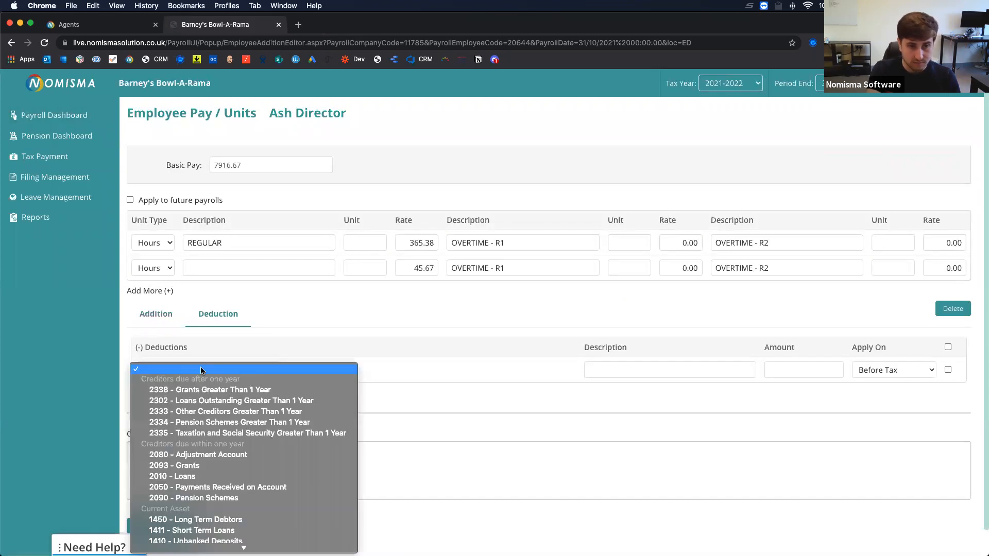
pyautogui.click(213, 488)
pyautogui.write('Testing1000')
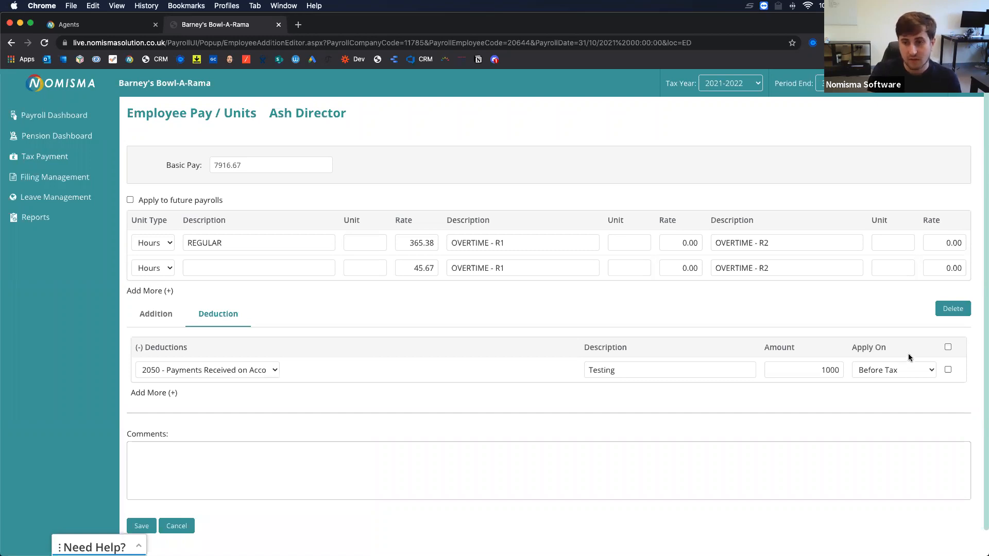
pyautogui.click(899, 369)
pyautogui.click(875, 383)
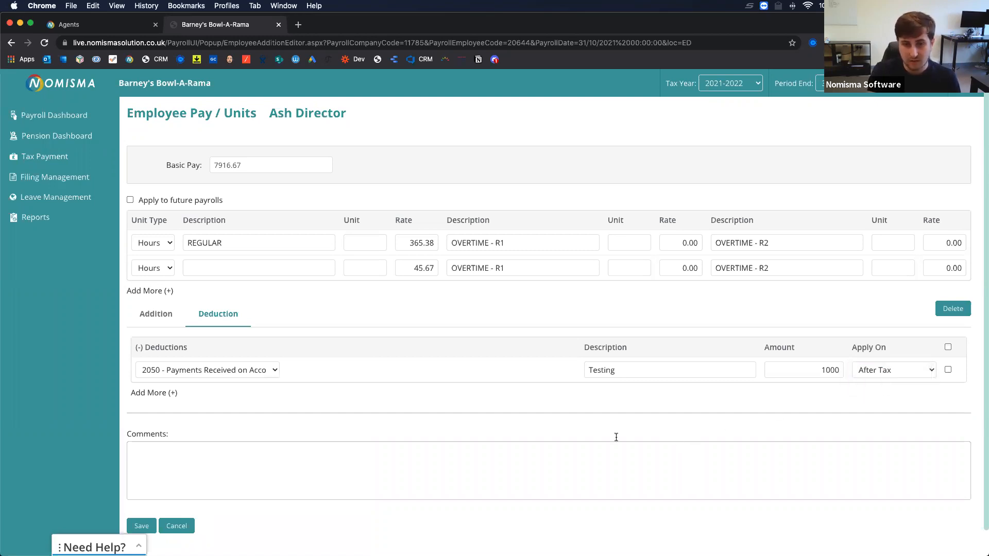
pyautogui.click(149, 525)
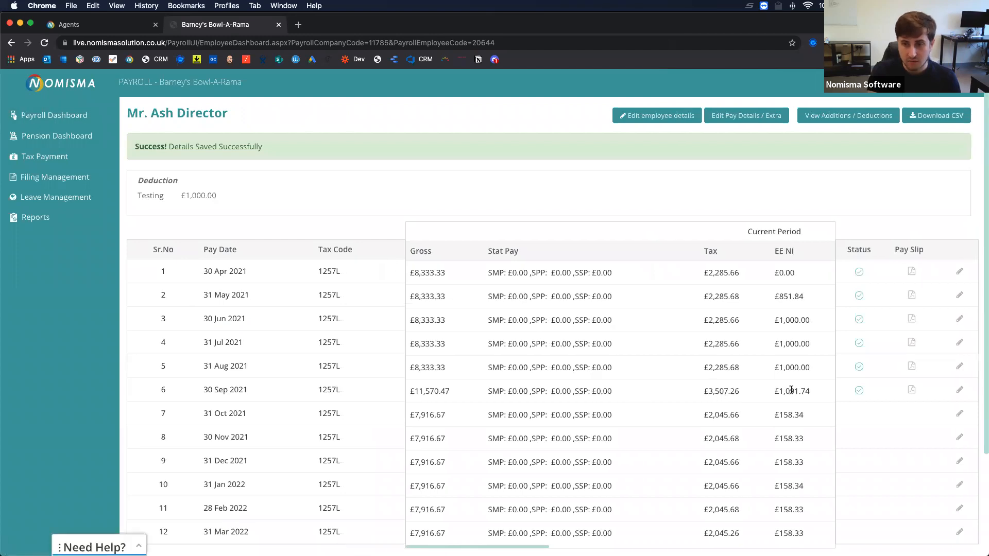
# Check the director's 31 Oct 2021 net of £4,529.22, then return to the payroll overview.
pyautogui.scroll(-2, 791, 390)
pyautogui.scroll(-3, 791, 390)
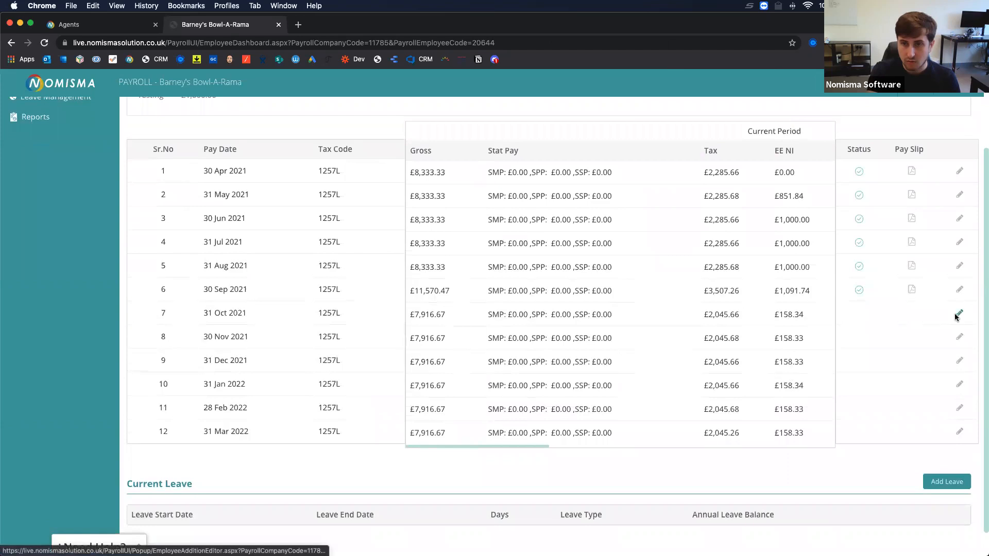
pyautogui.hscroll(5, 639, 323)
pyautogui.hscroll(8, 639, 323)
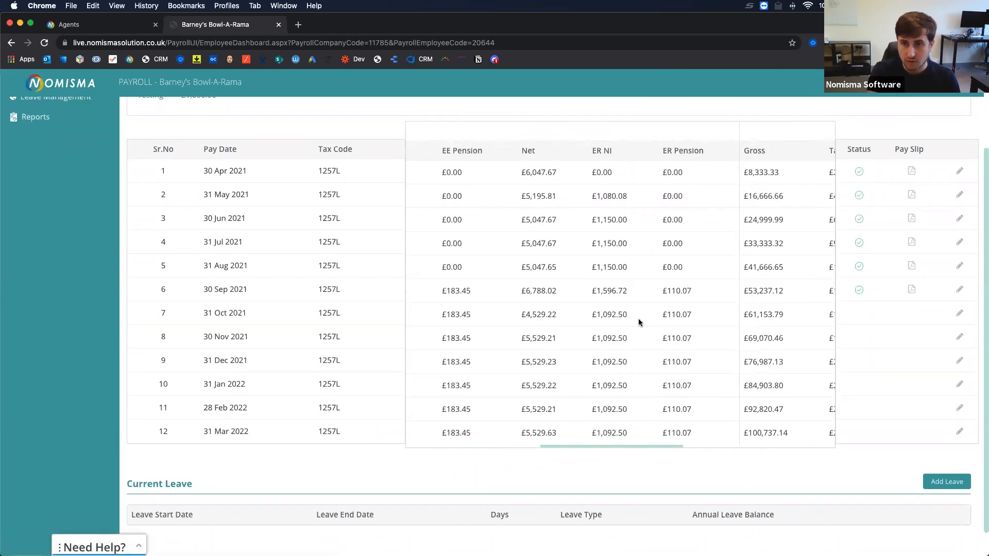
pyautogui.hscroll(10, 639, 322)
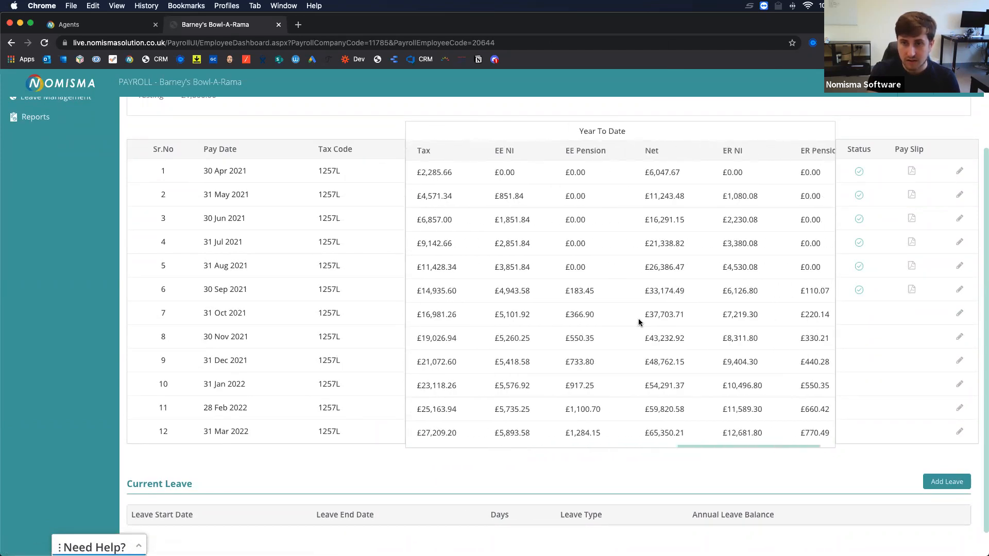
pyautogui.scroll(3, 639, 323)
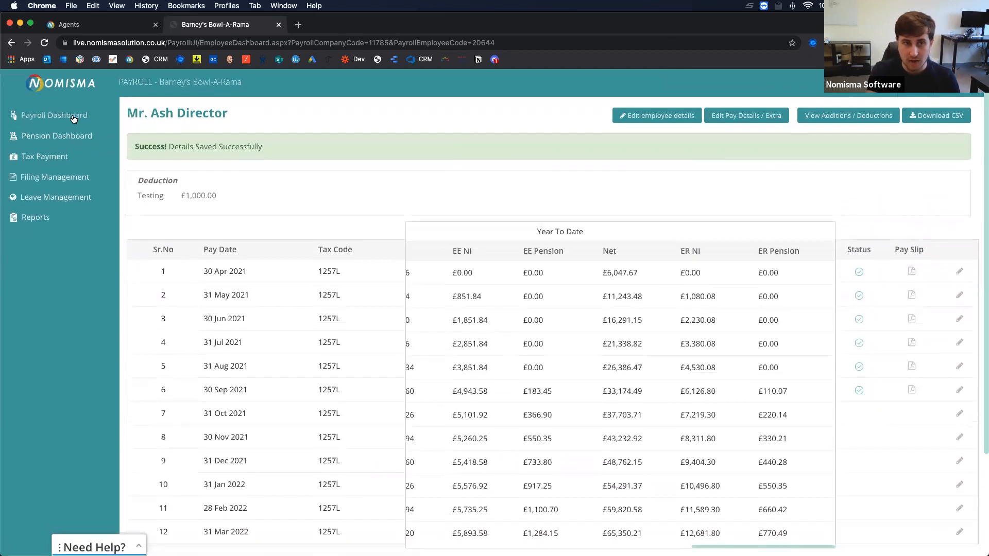
pyautogui.click(73, 118)
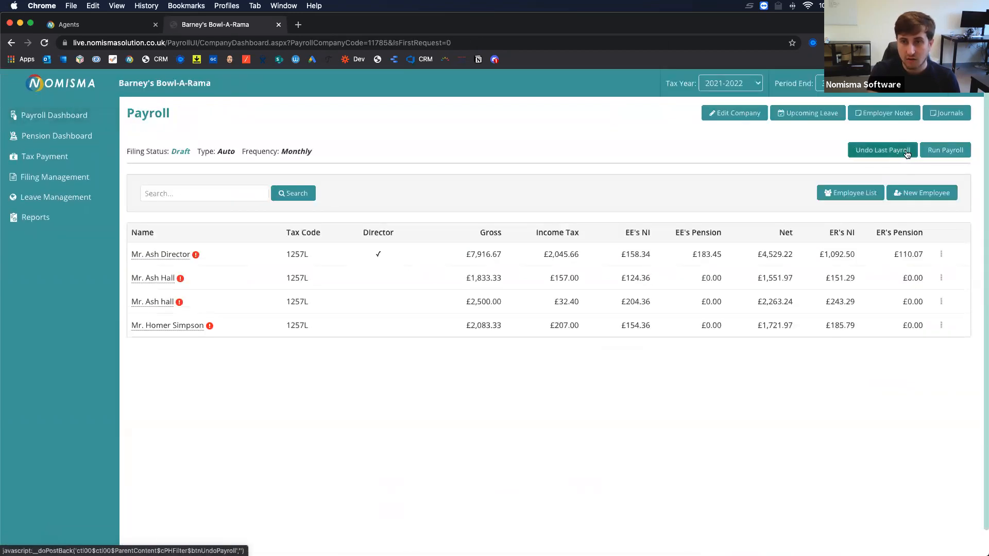
# Run the 31/10/2021 payroll and open the director's pay history.
pyautogui.click(958, 155)
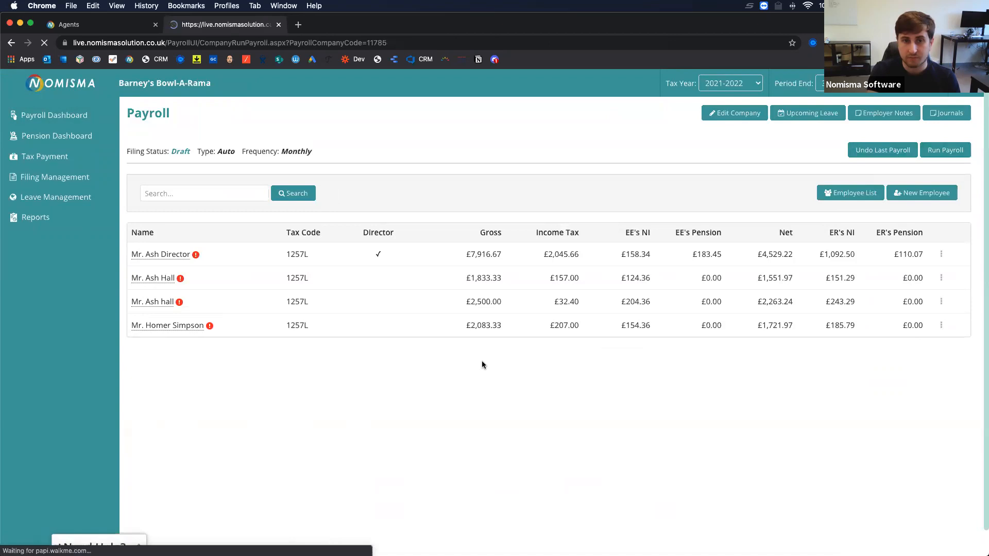
pyautogui.click(166, 395)
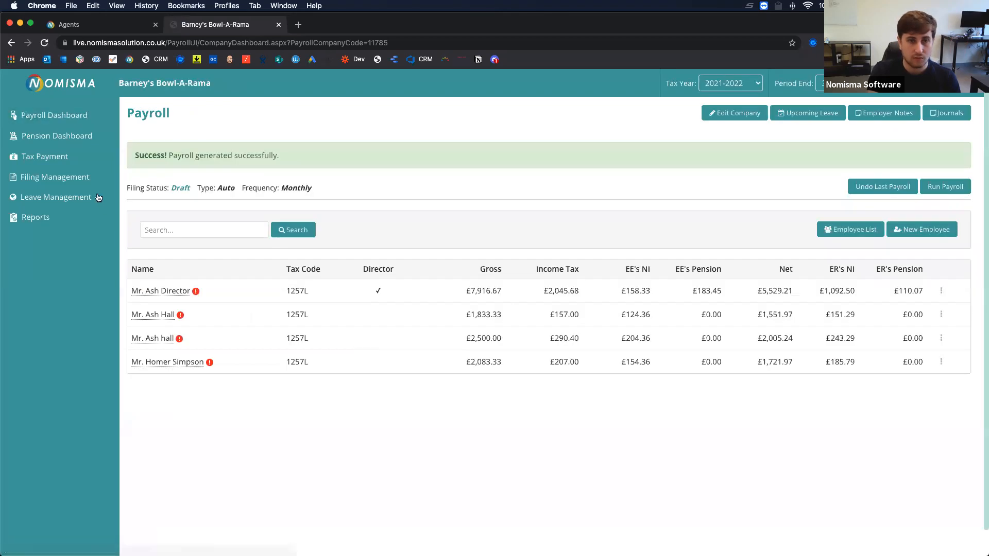
pyautogui.click(166, 291)
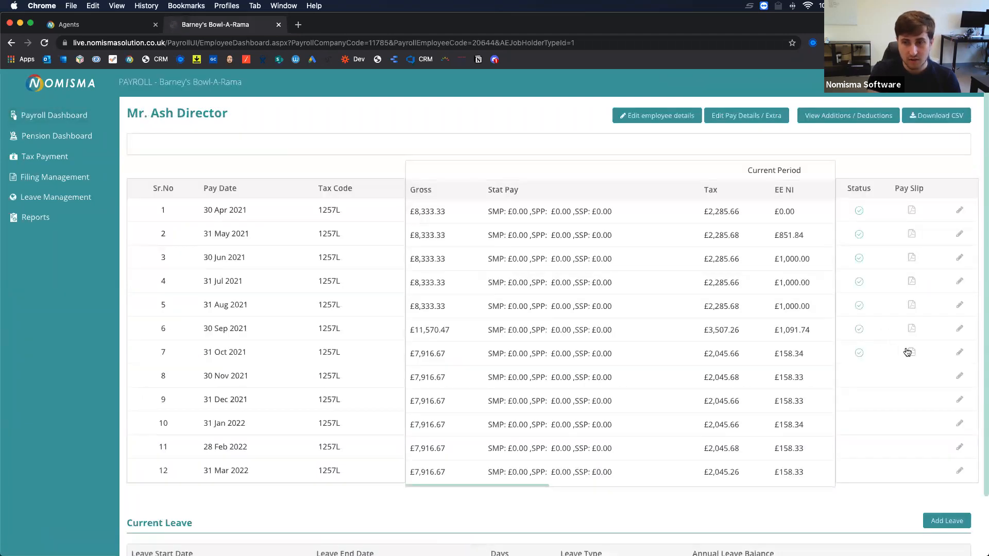
pyautogui.click(907, 353)
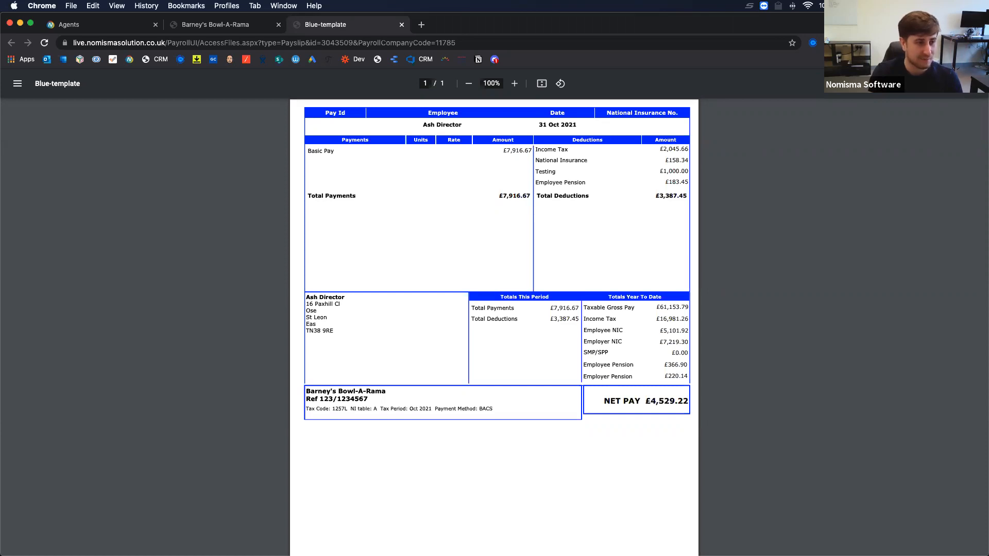
pyautogui.click(401, 24)
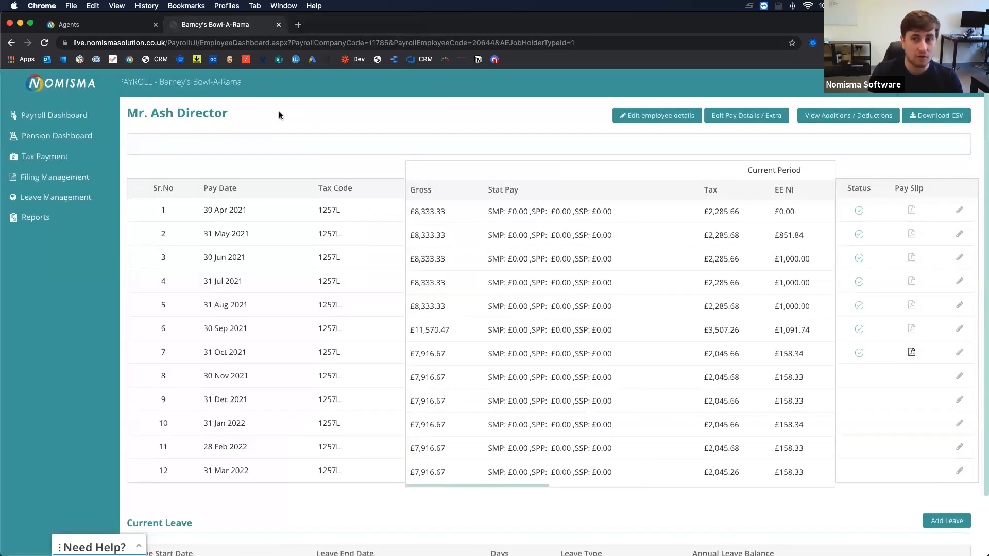
# Check the last employee's actions, then close the Barney's Bowl-A-Rama tab to return to Reports.
pyautogui.click(78, 116)
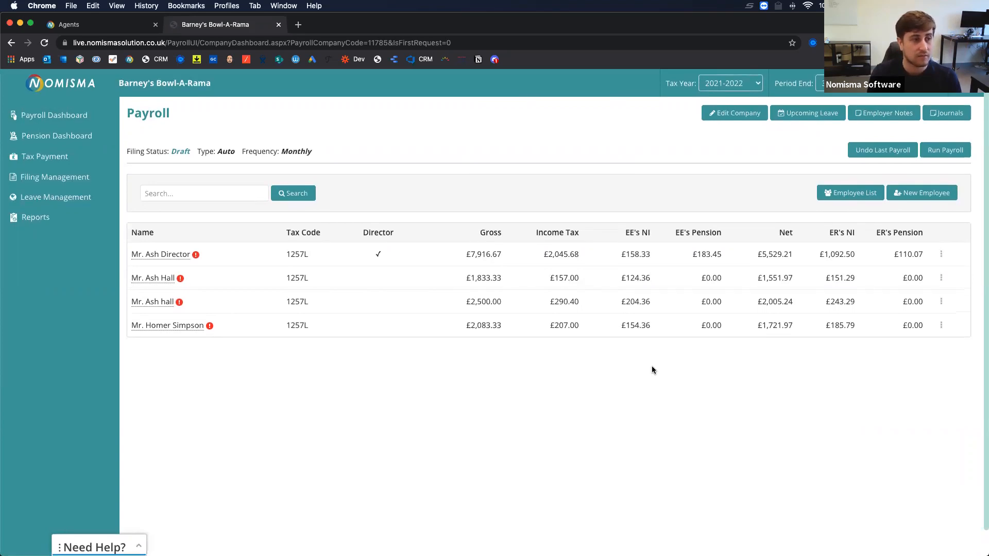
pyautogui.click(940, 327)
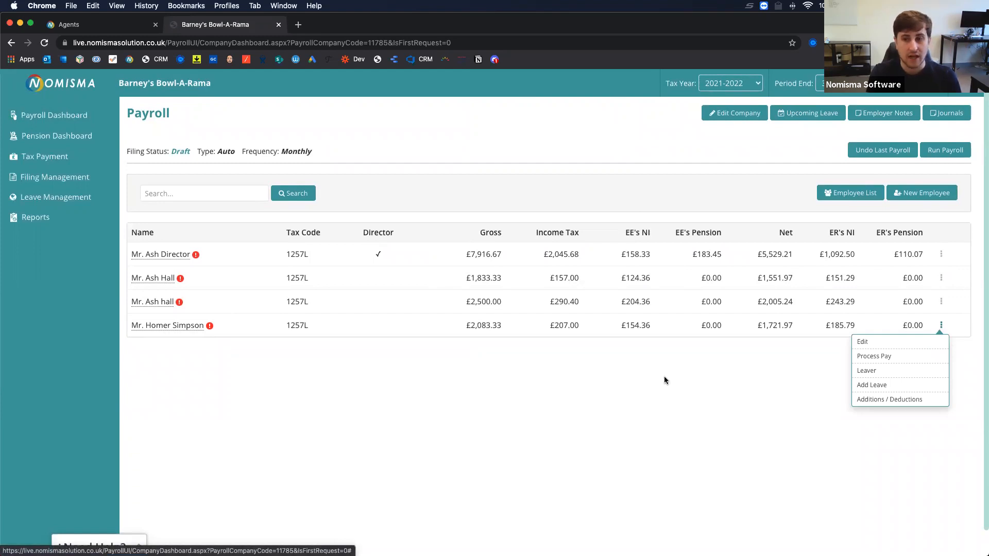
pyautogui.click(625, 390)
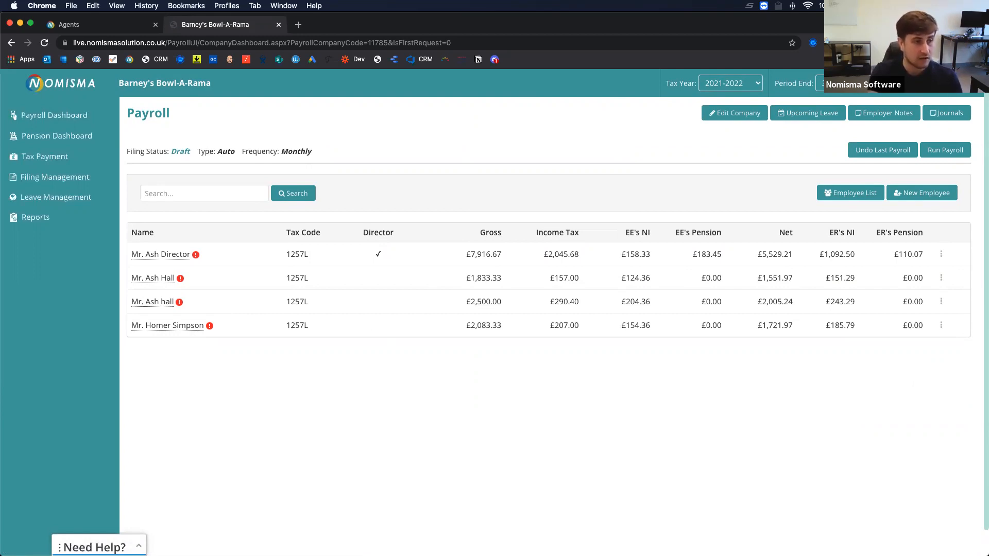
pyautogui.press('super+w')
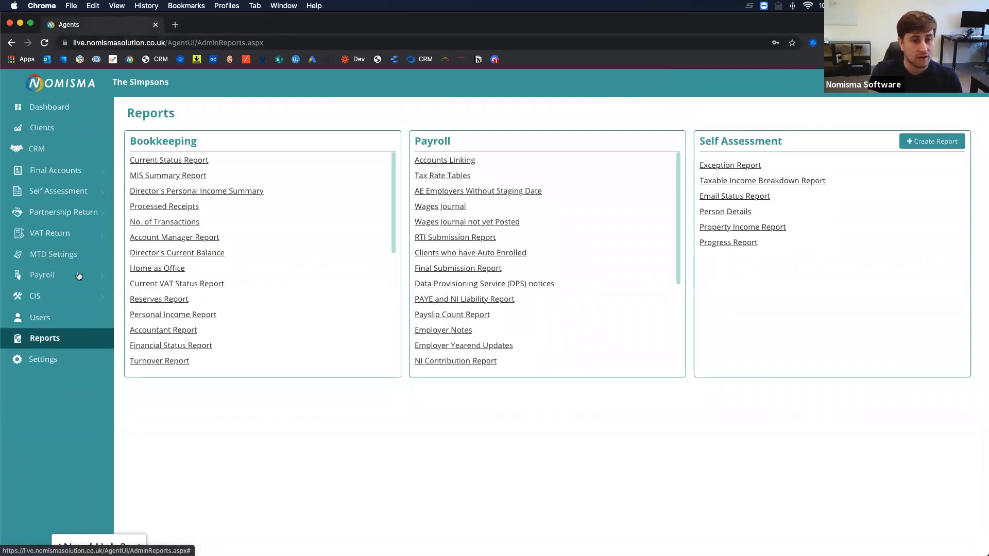
# Filter the clients list to the CIS service and open Mo's Tavern's CIS records.
pyautogui.click(41, 127)
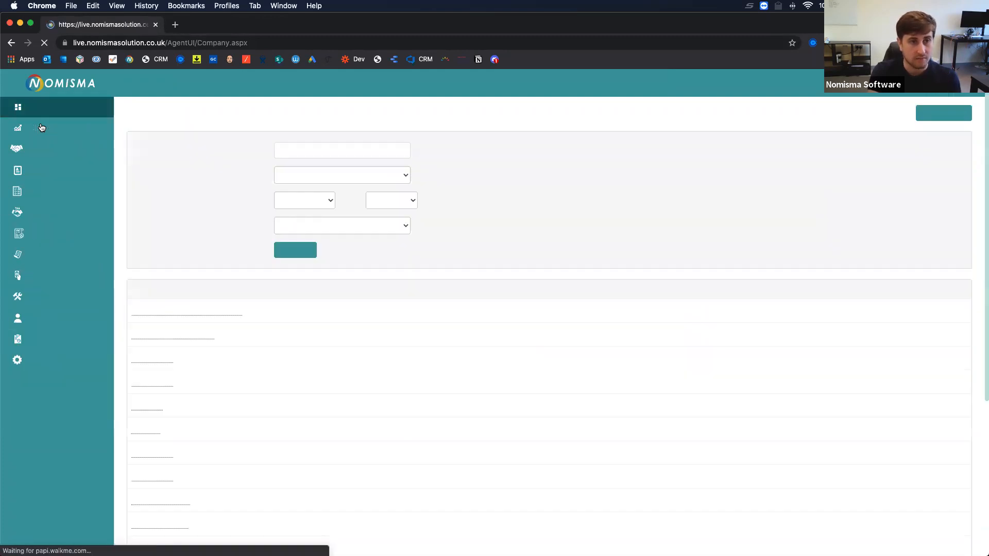
pyautogui.click(306, 173)
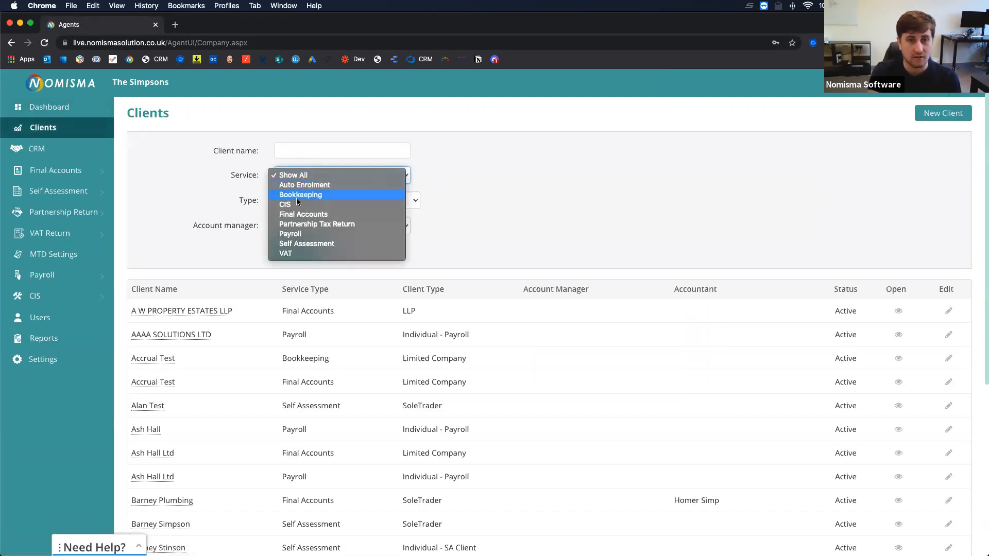
pyautogui.click(293, 207)
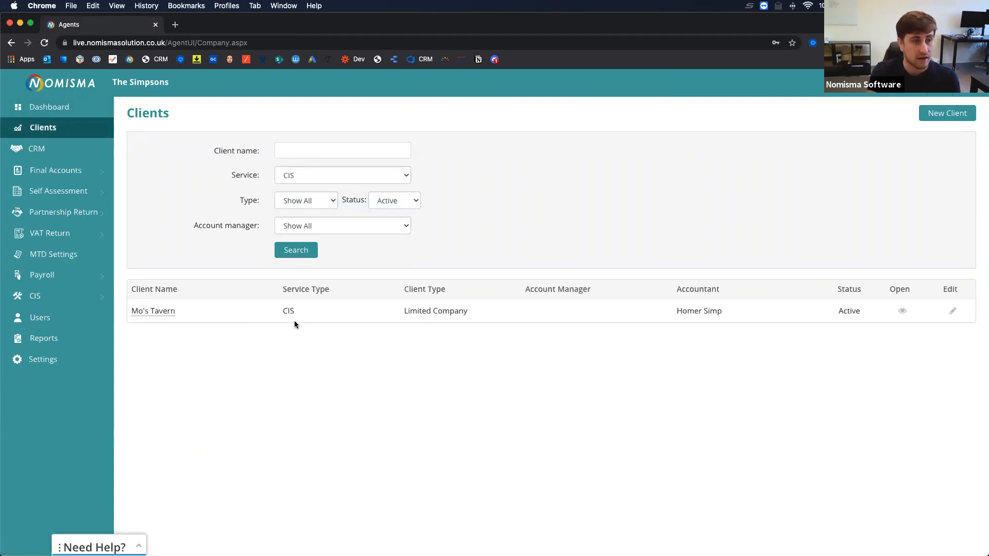
pyautogui.click(154, 312)
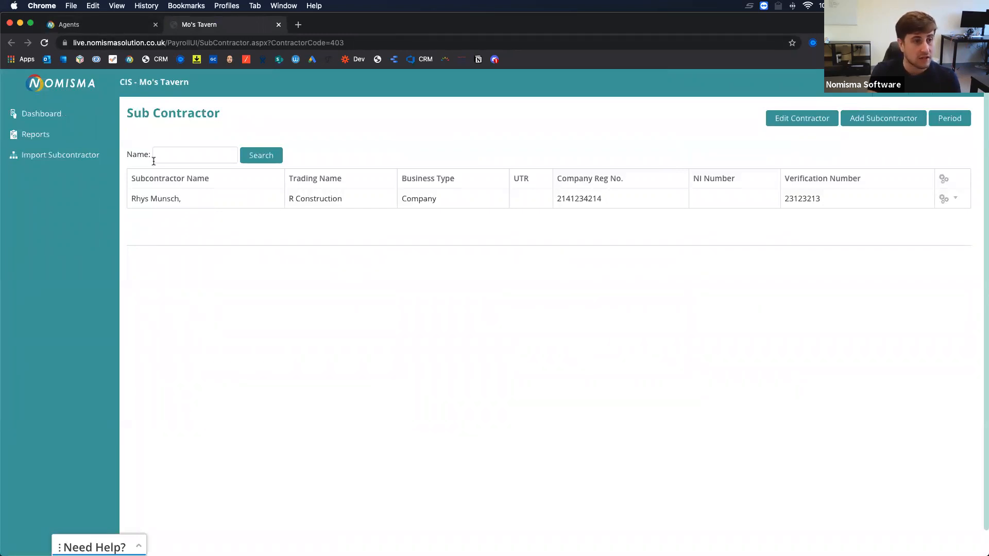
# Filter clients to the Bookkeeping service and search for the client name Mo's.
pyautogui.click(111, 27)
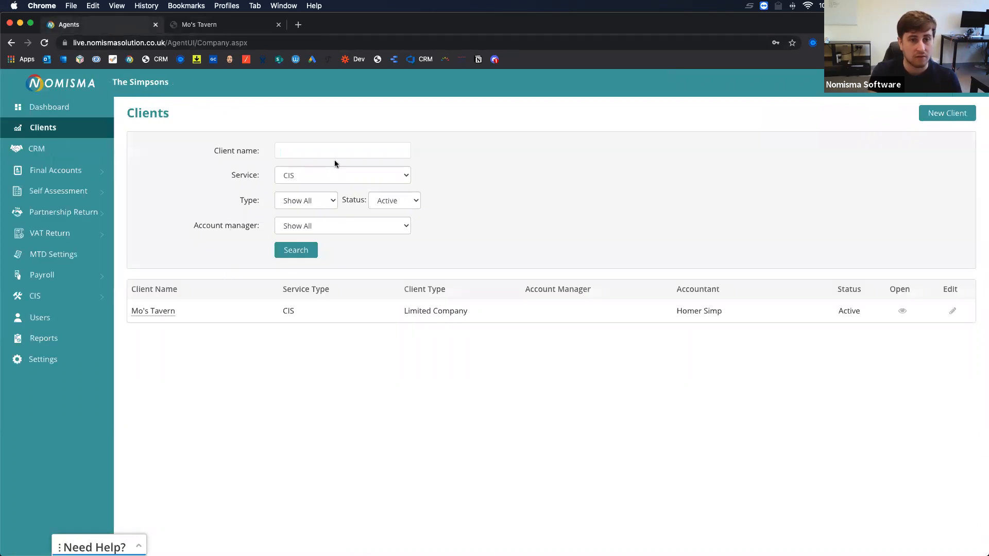
pyautogui.click(294, 177)
pyautogui.click(299, 166)
pyautogui.click(311, 151)
pyautogui.write('Mo;s')
pyautogui.press('BackSpace')
pyautogui.press('BackSpace')
pyautogui.write("'s")
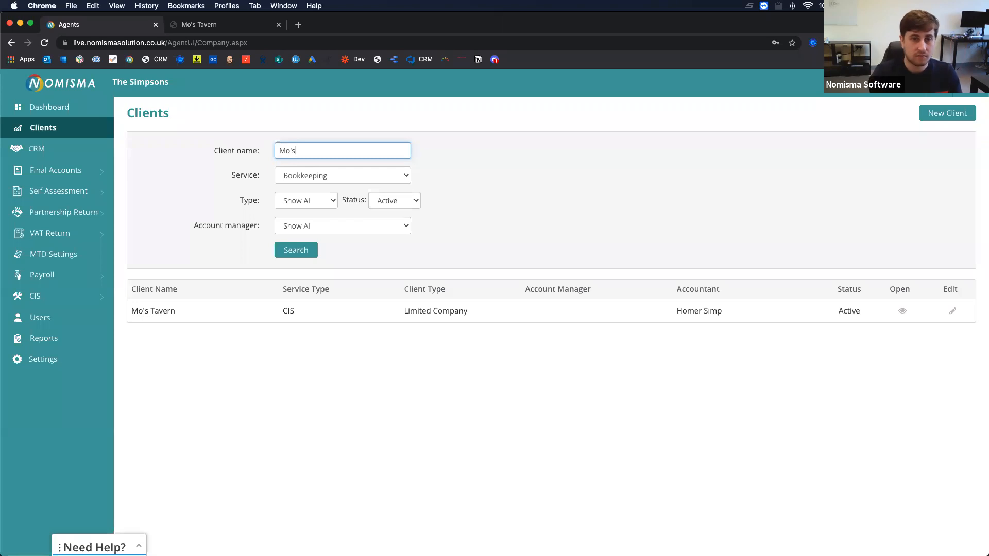
pyautogui.click(296, 250)
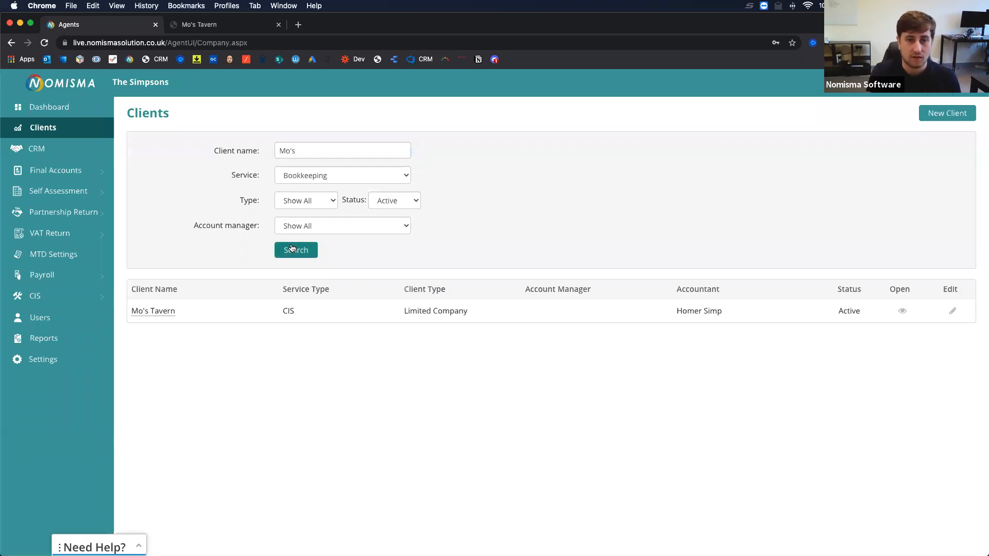
# Open Mo's Tavern's bookkeeping dashboard, go to its CIS area, and close the duplicate tab.
pyautogui.click(161, 312)
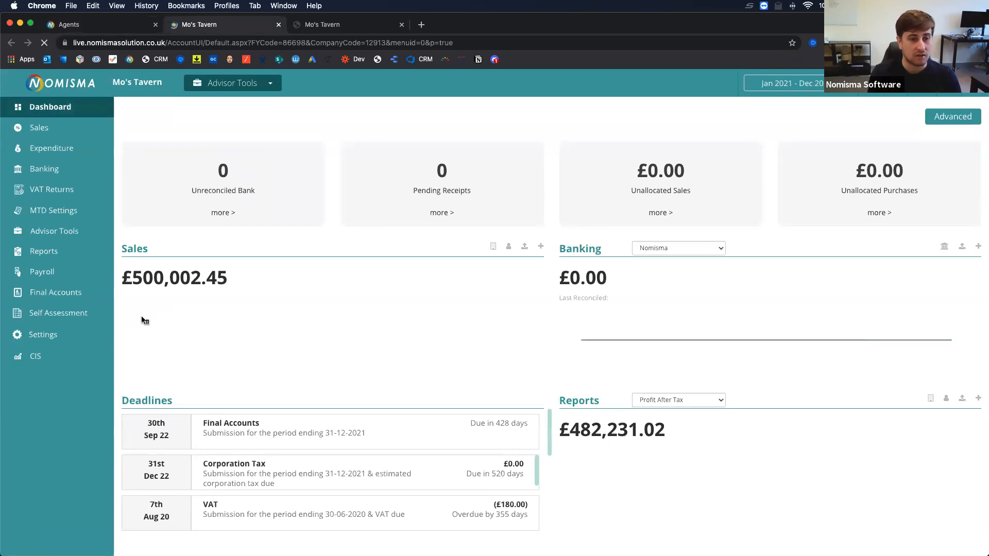
pyautogui.click(33, 359)
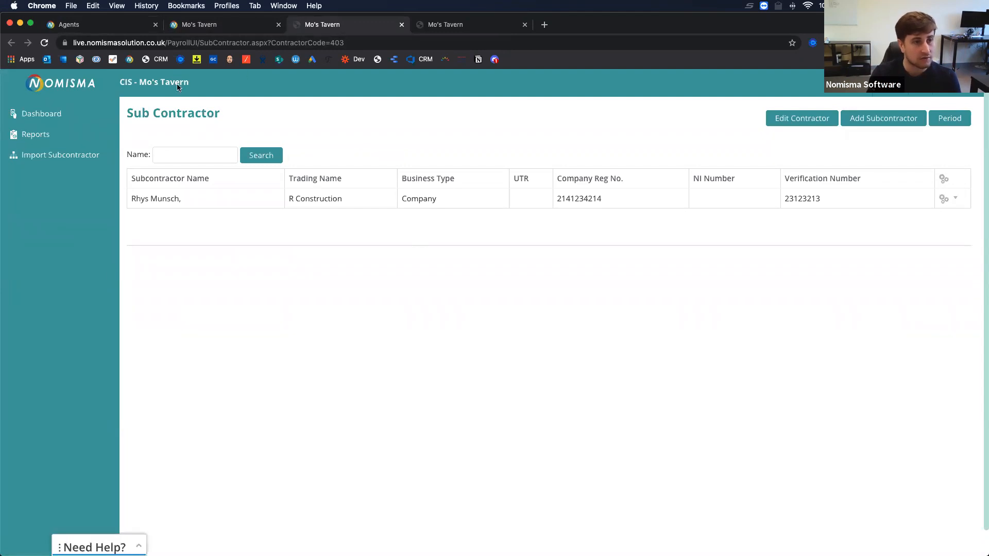
pyautogui.click(525, 25)
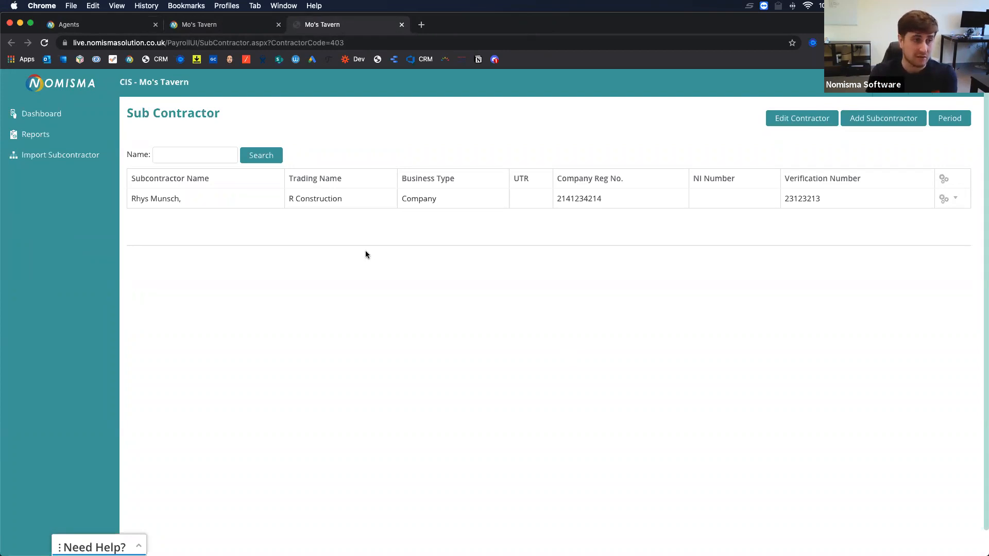
pyautogui.click(885, 120)
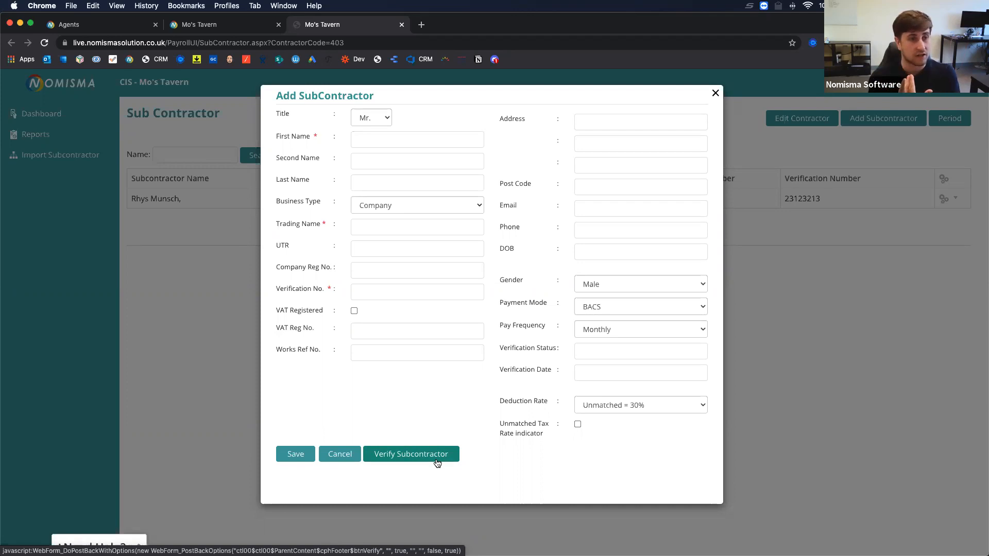
pyautogui.click(639, 405)
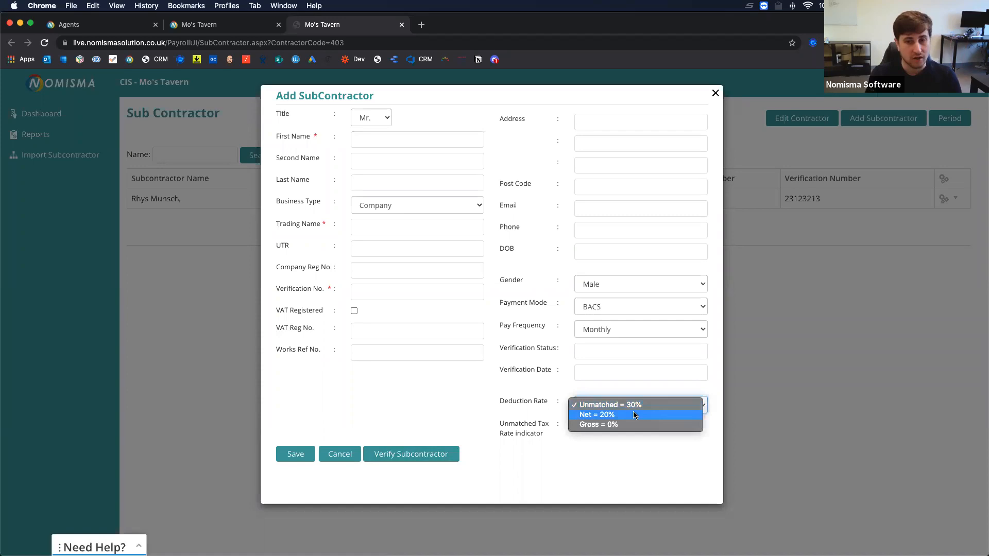
pyautogui.click(438, 412)
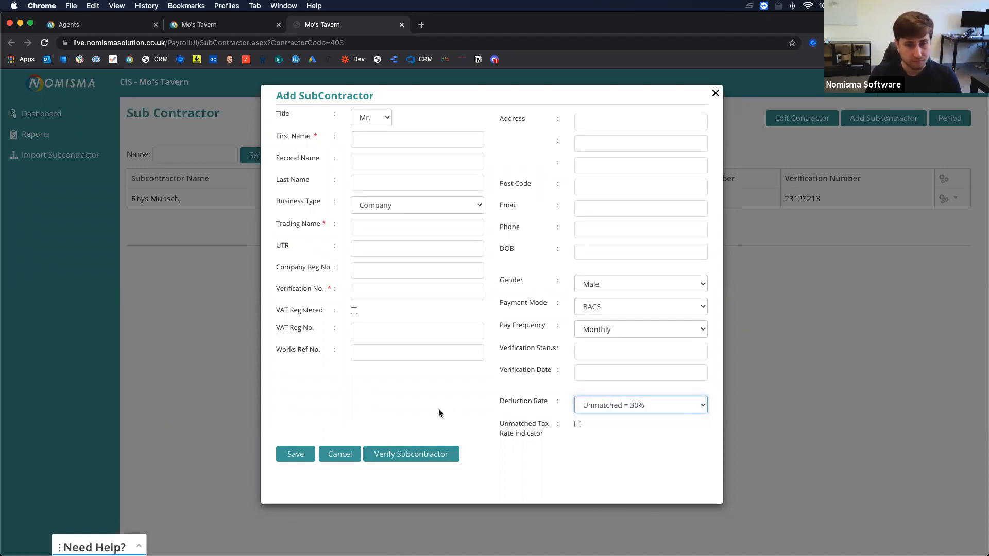
pyautogui.click(715, 93)
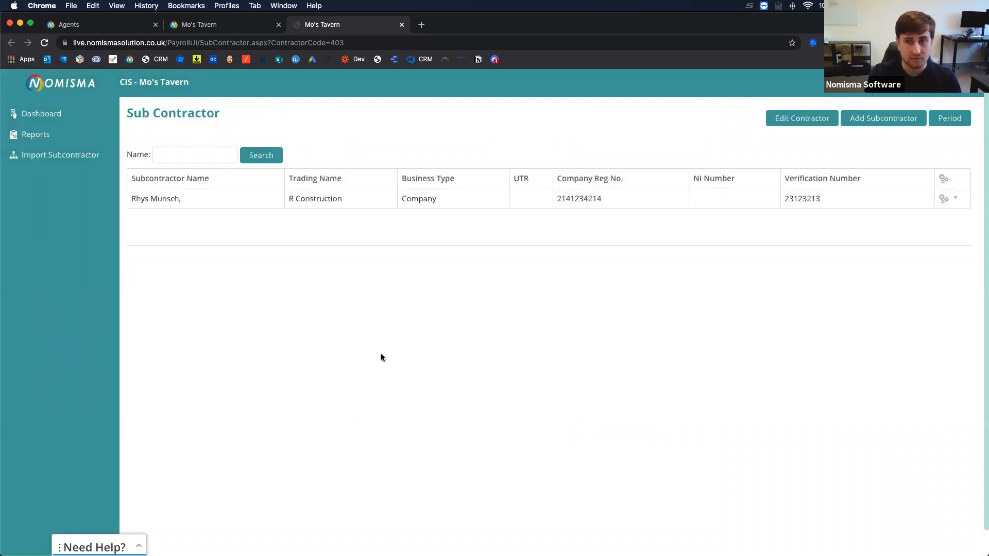
# Open R Construction's CIS period summary and its 06/03/2022–05/04/2022 invoices.
pyautogui.click(161, 199)
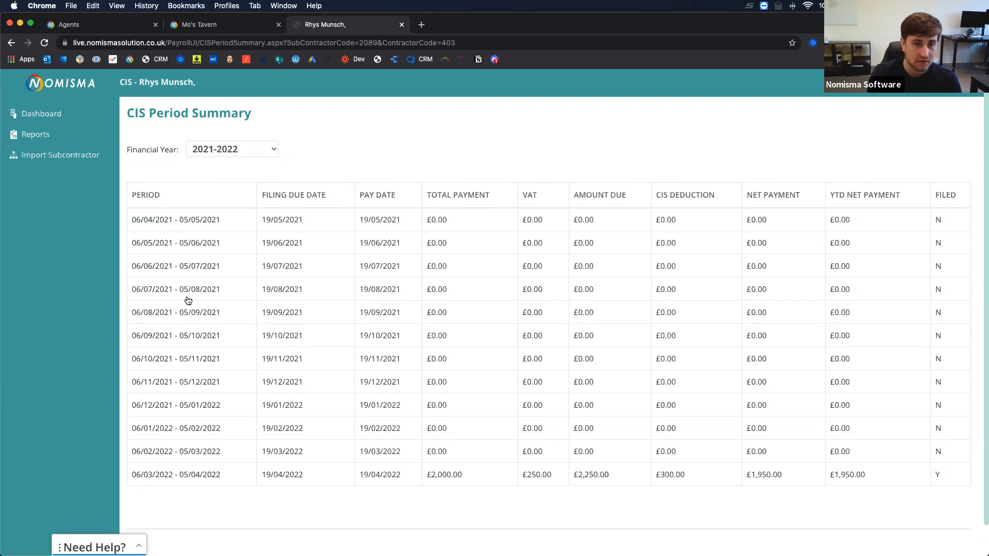
pyautogui.click(175, 476)
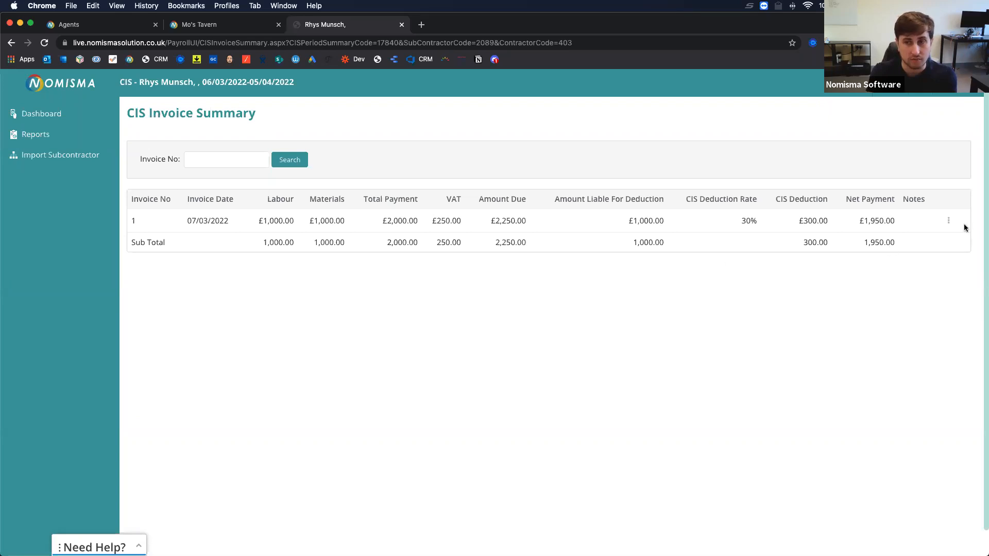
# Check invoice 1's actions, then go back and open the 06/02/2022–05/03/2022 period's invoices.
pyautogui.click(949, 221)
pyautogui.scroll(-1, 878, 240)
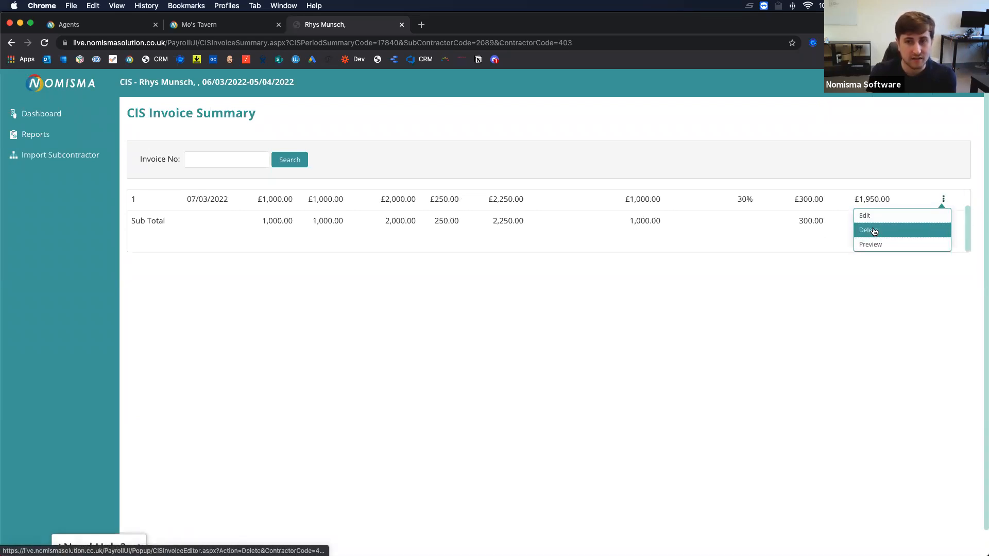
pyautogui.click(613, 306)
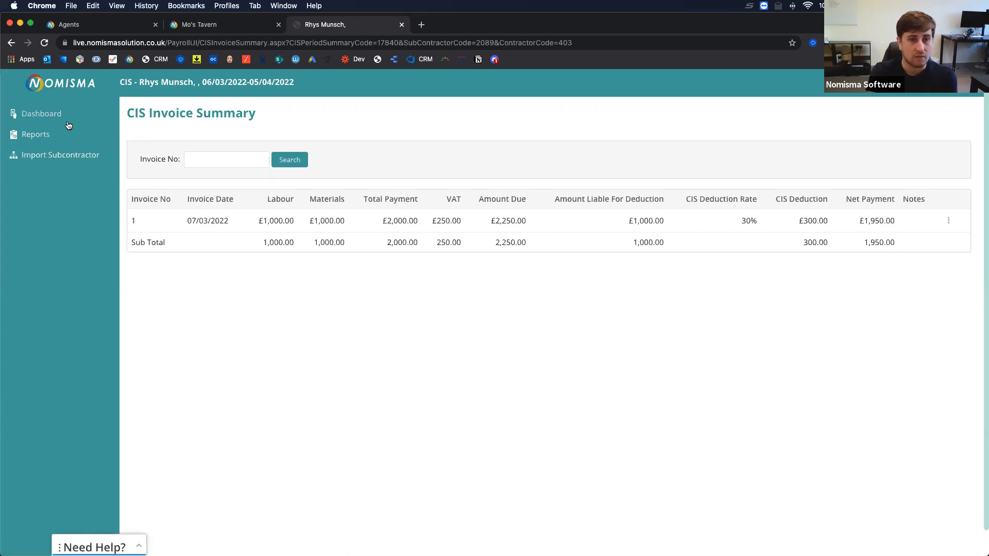
pyautogui.click(11, 43)
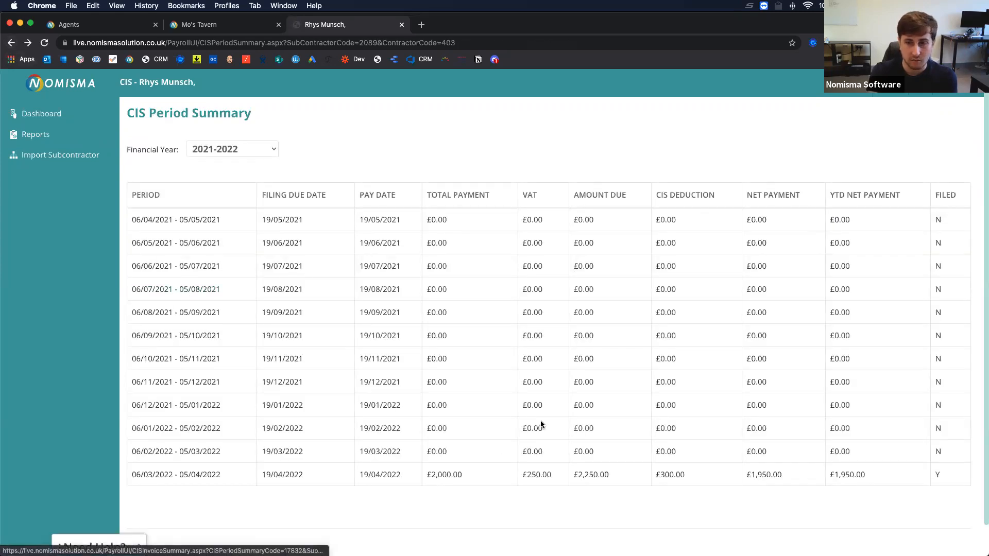
pyautogui.click(187, 453)
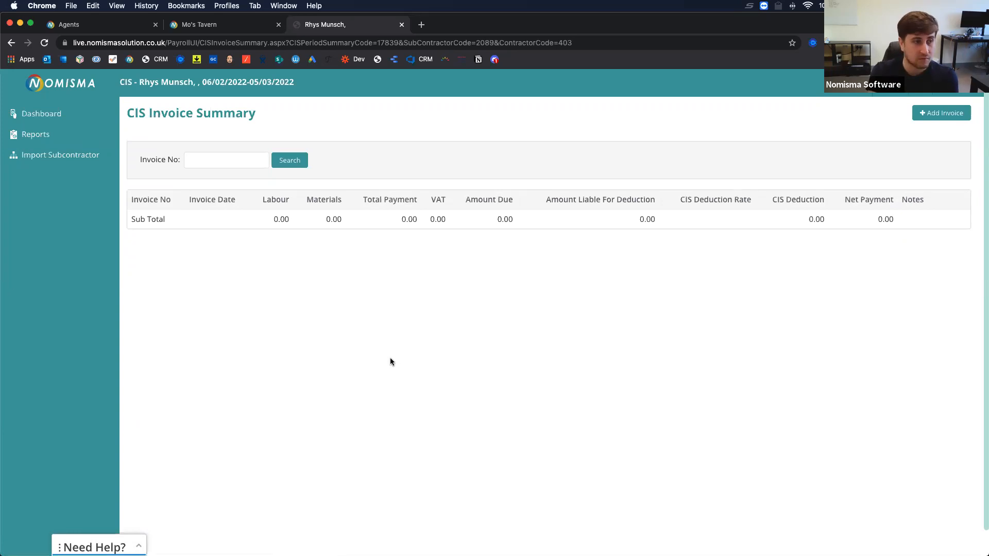
# Start a new CIS invoice, try the line's addition types, then discard it and go back.
pyautogui.click(935, 119)
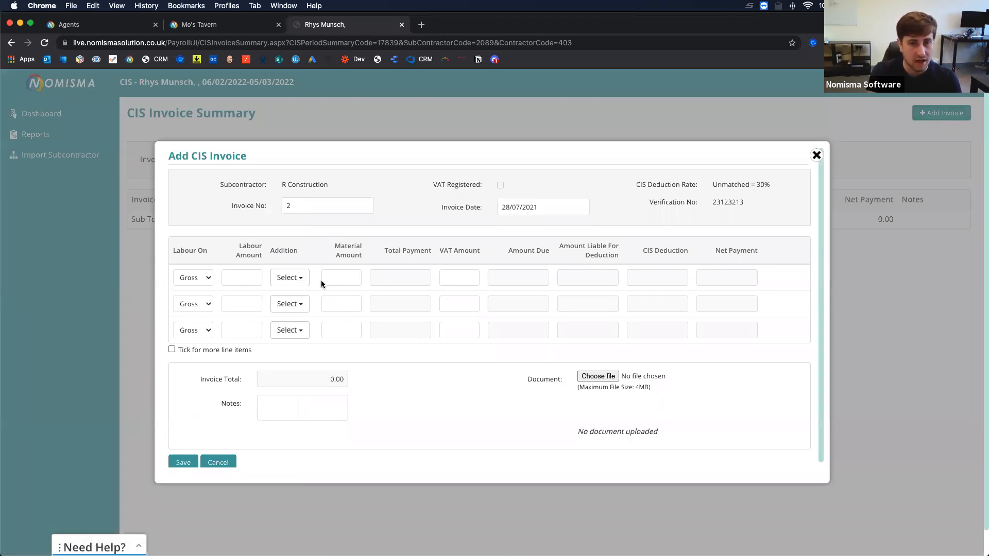
pyautogui.scroll(-1, 570, 404)
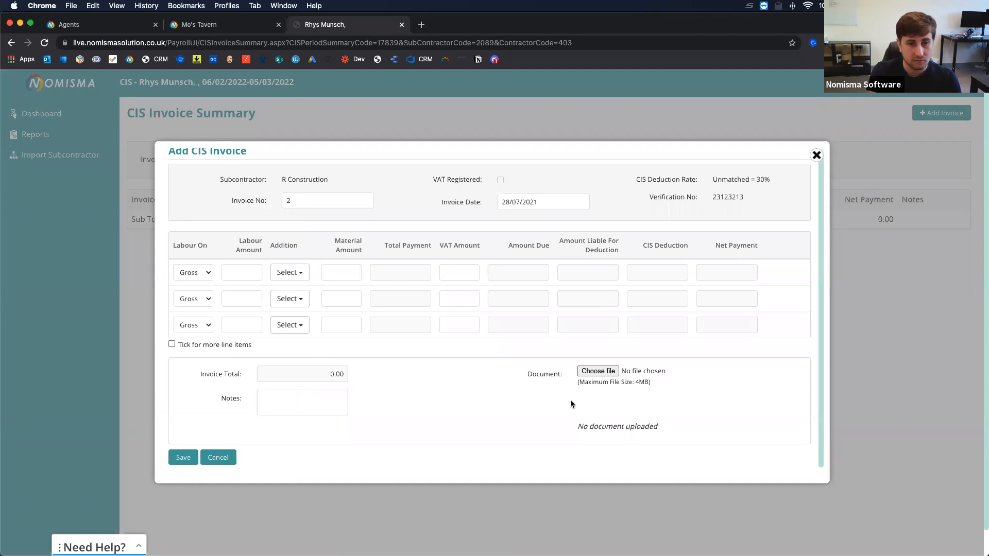
pyautogui.click(247, 269)
pyautogui.click(285, 271)
pyautogui.click(241, 269)
pyautogui.click(281, 269)
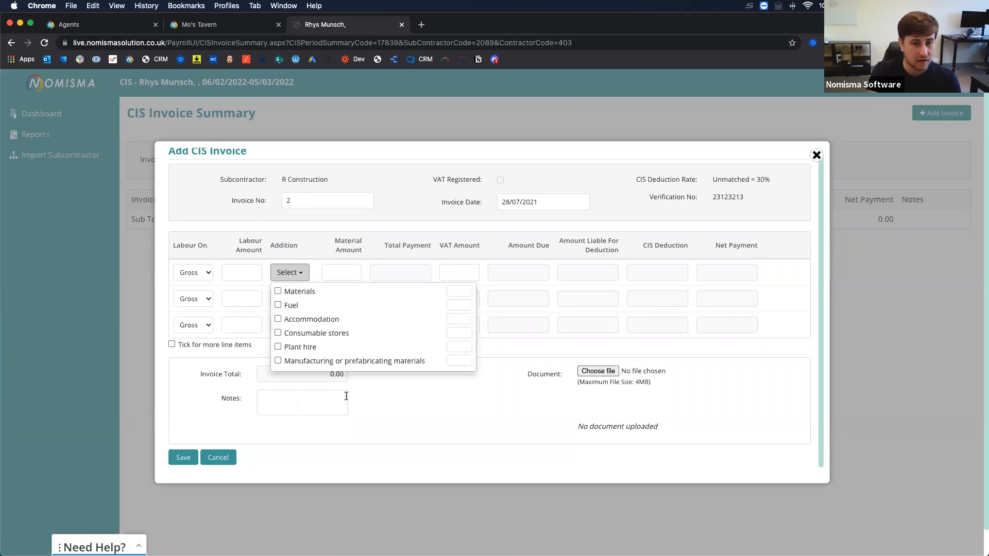
pyautogui.click(422, 407)
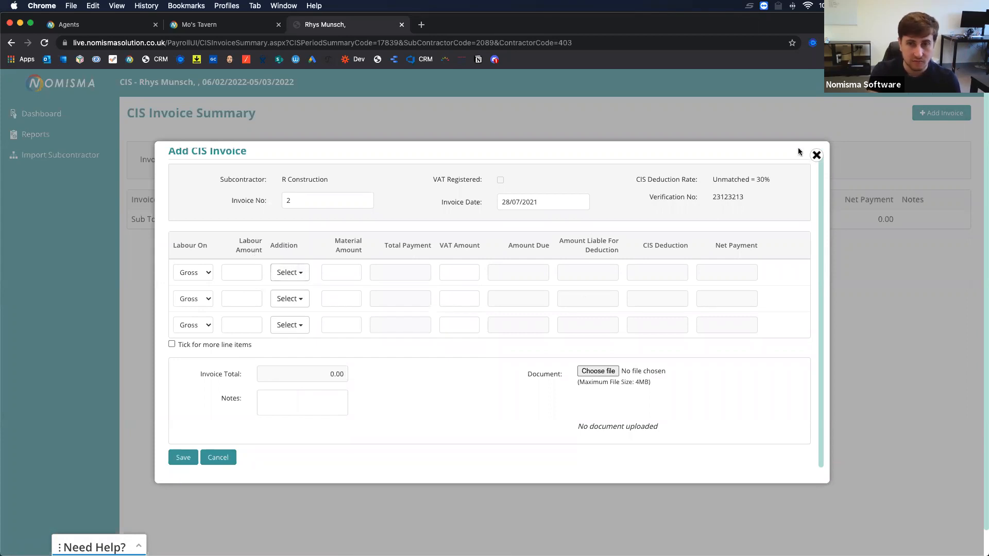
pyautogui.click(816, 155)
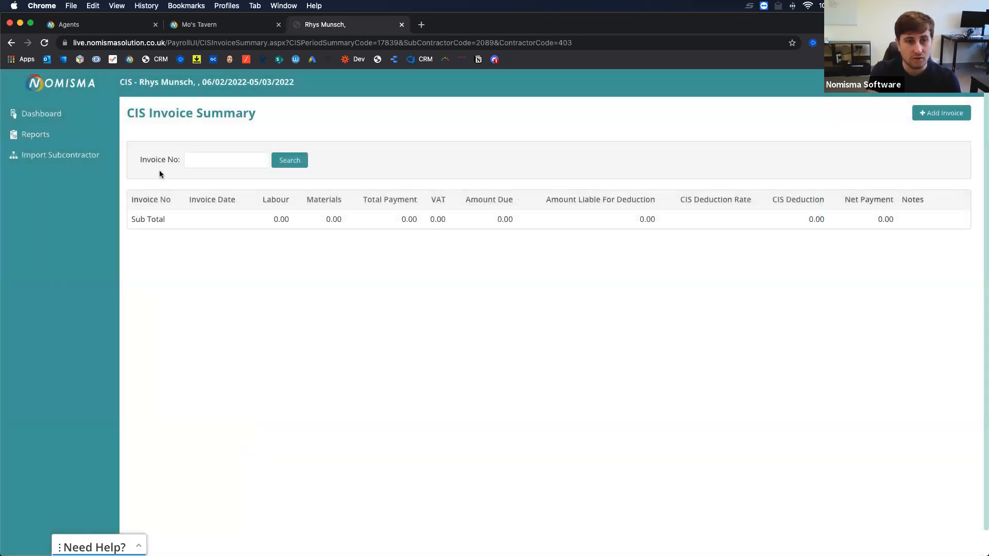
pyautogui.click(52, 113)
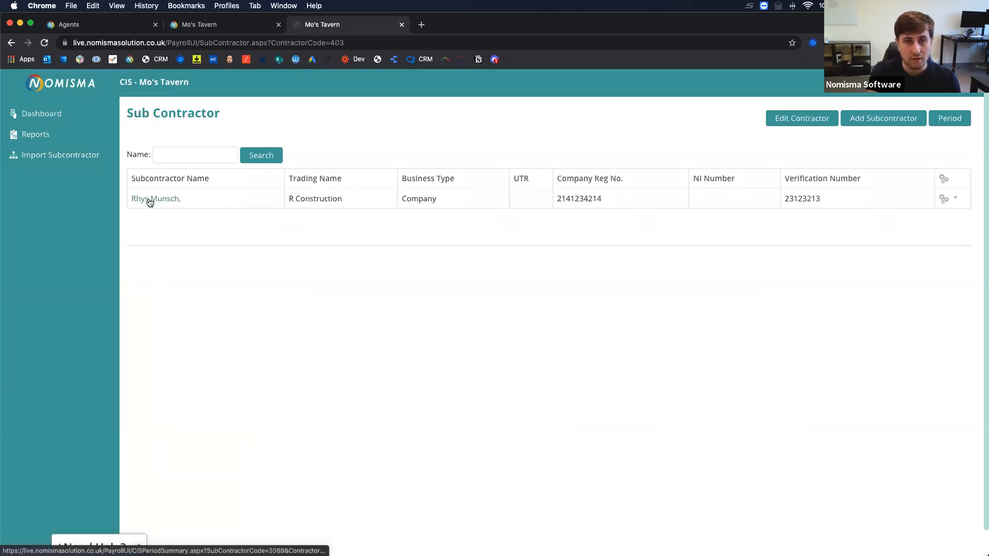
# Open R Construction's 06/04/2021–05/05/2021 period and start a new invoice.
pyautogui.click(944, 199)
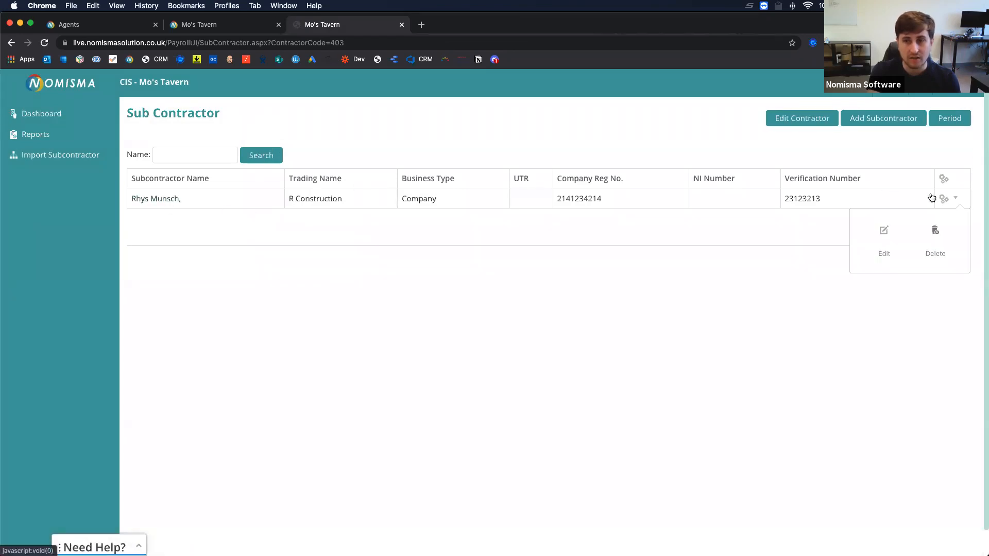
pyautogui.click(153, 200)
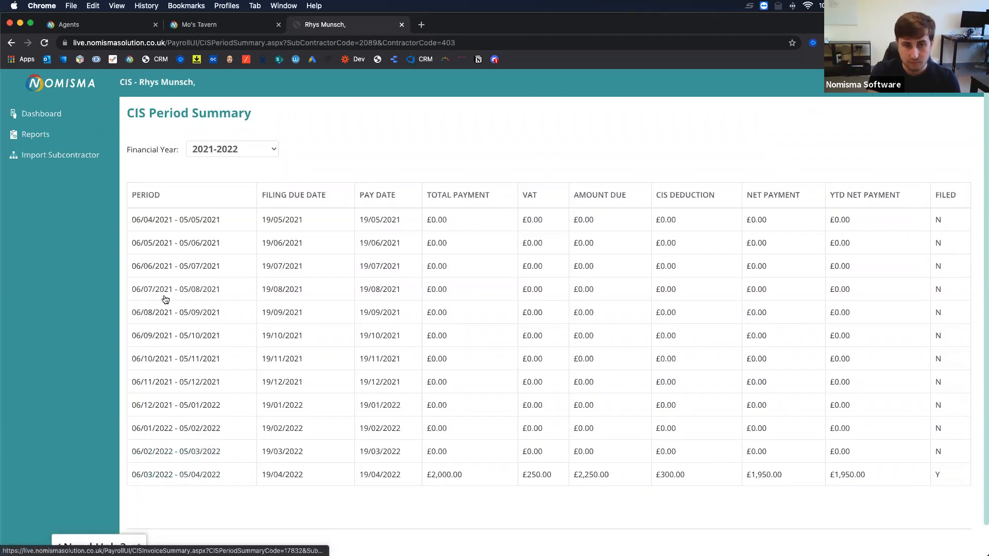
pyautogui.click(187, 218)
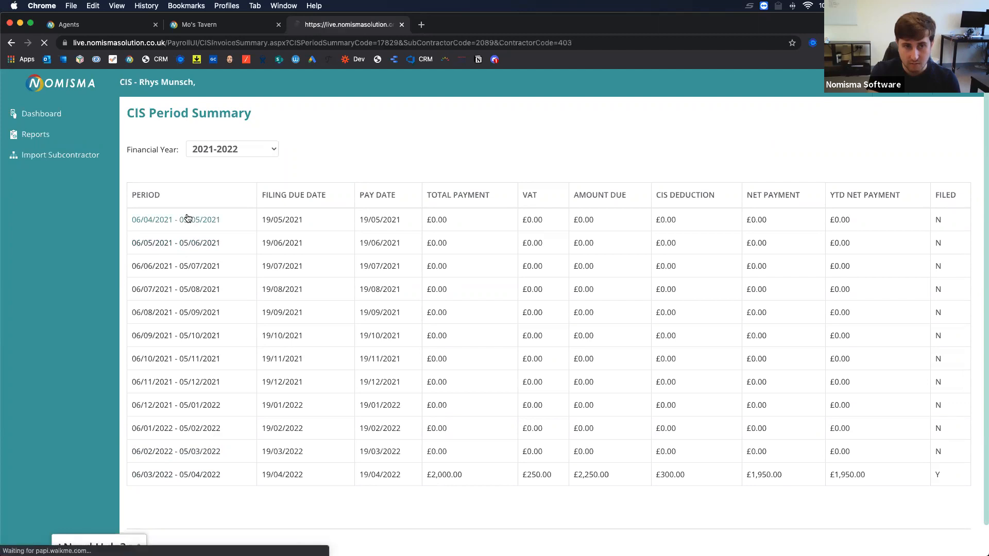
pyautogui.click(937, 114)
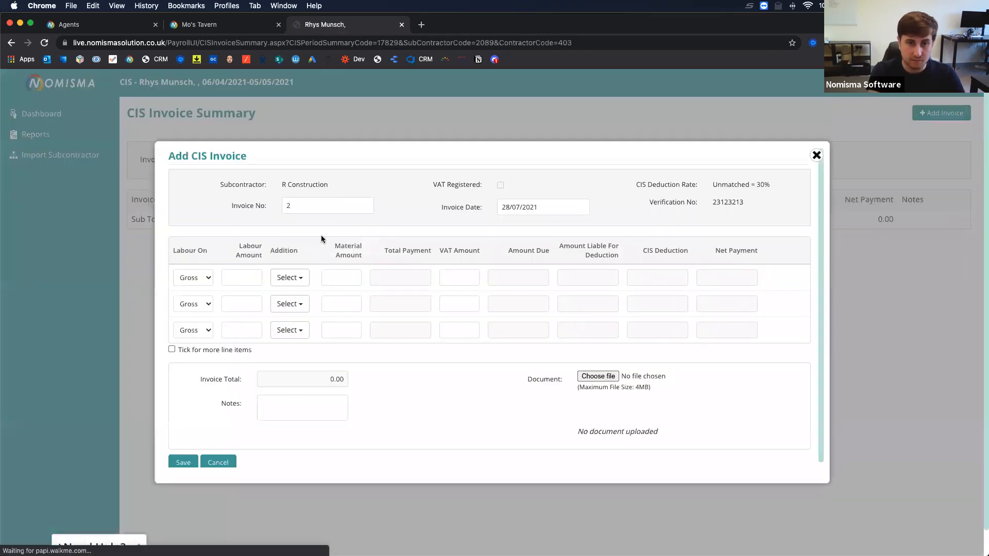
# Enter £10,000 labour with a £1,000 Materials addition on the first invoice line.
pyautogui.click(235, 278)
pyautogui.write('10000')
pyautogui.click(290, 278)
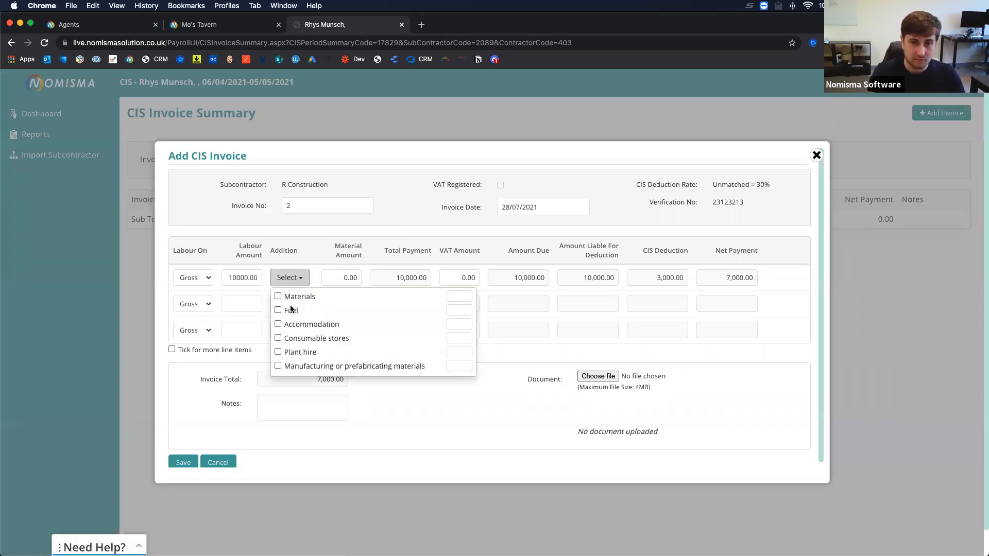
pyautogui.click(292, 298)
pyautogui.click(284, 280)
pyautogui.click(458, 296)
pyautogui.write('1000')
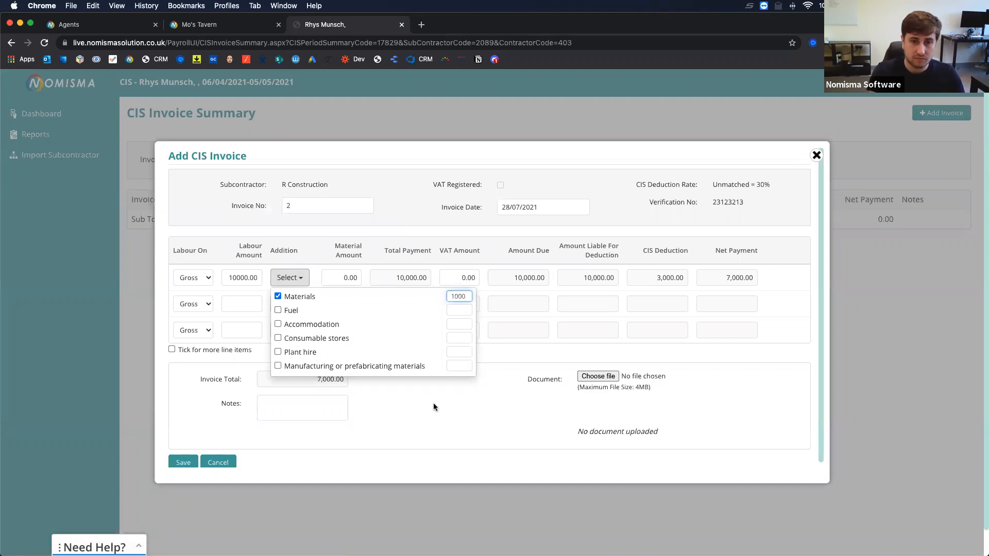
pyautogui.click(405, 435)
pyautogui.click(290, 278)
pyautogui.click(350, 277)
pyautogui.doubleClick(350, 278)
pyautogui.write('1000')
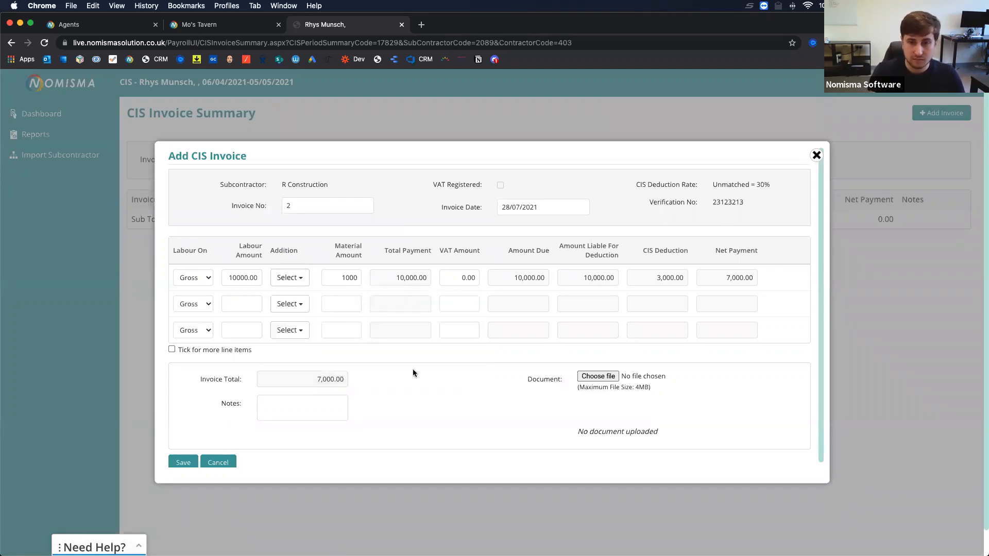
pyautogui.click(413, 378)
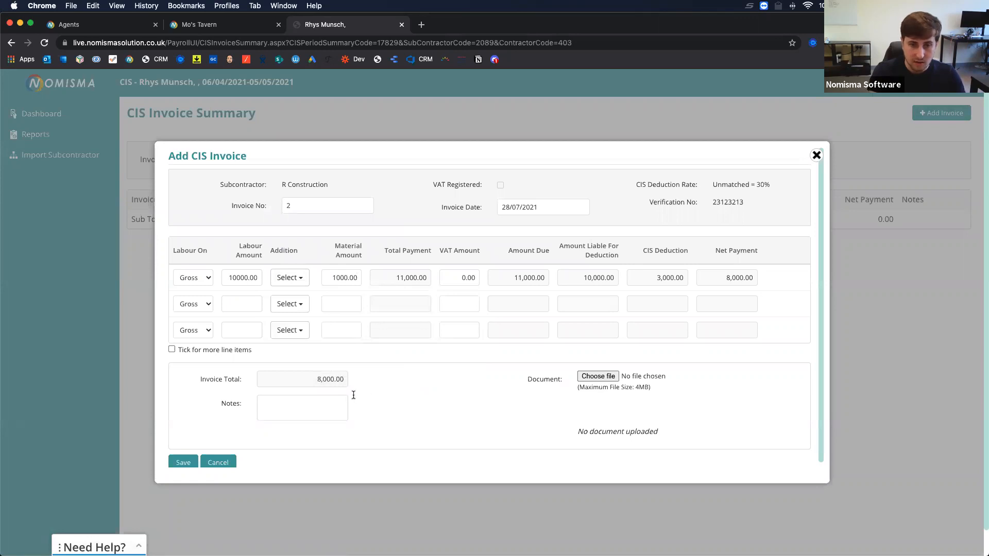
# Review the 3,000.00 CIS deduction and try saving, which raises the out-of-period date warning.
pyautogui.scroll(-1, 330, 394)
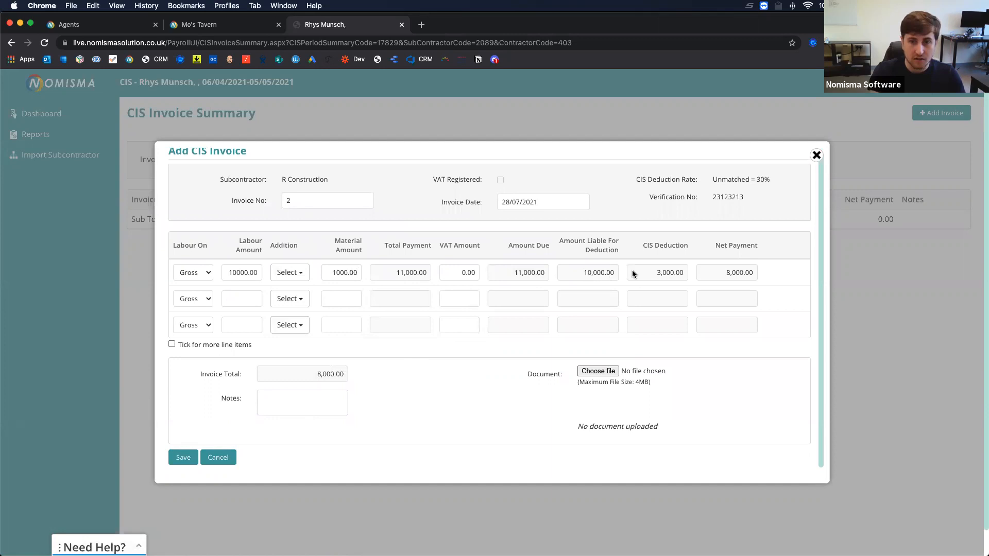
pyautogui.doubleClick(668, 272)
pyautogui.click(489, 392)
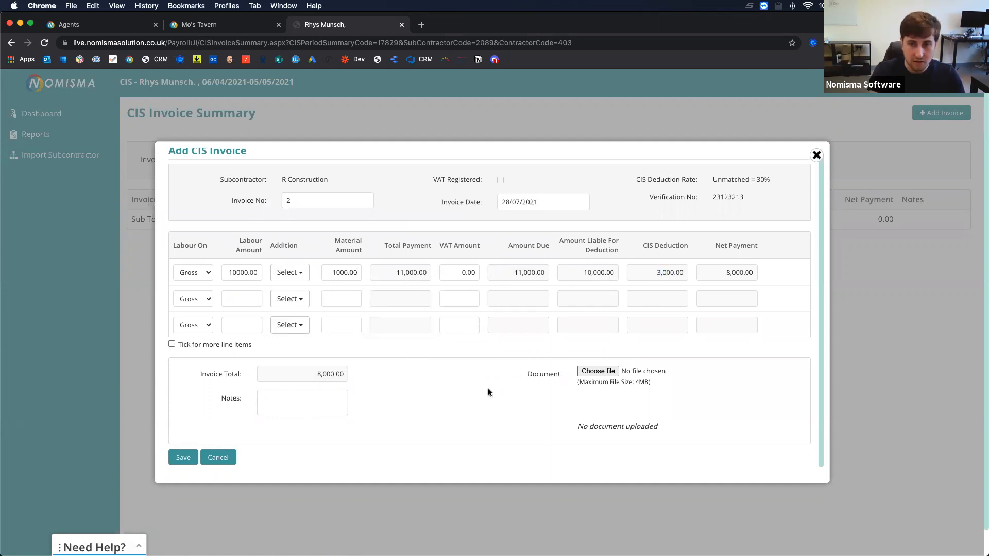
pyautogui.click(180, 458)
pyautogui.moveTo(289, 182); pyautogui.dragTo(478, 185)
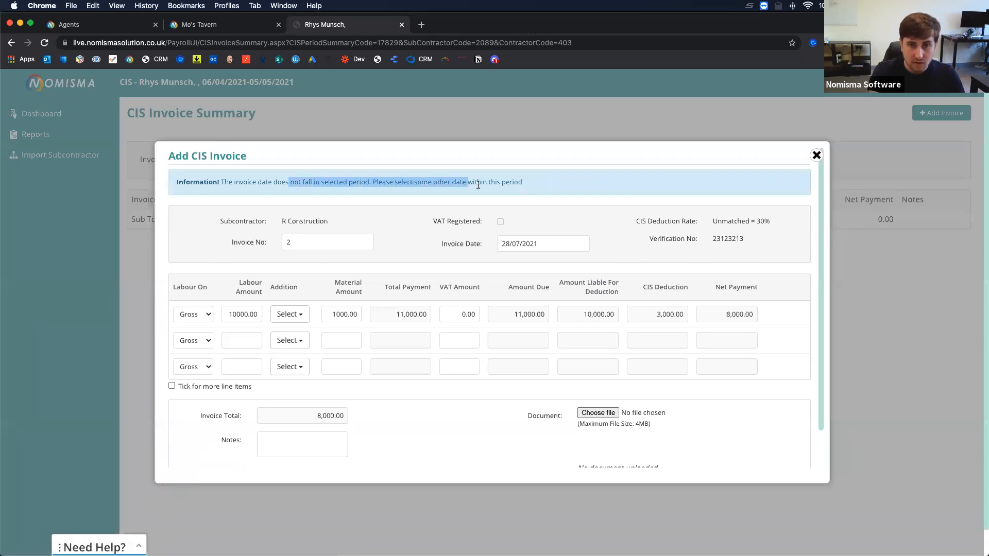
# Change the invoice date to 01/05/2021 and save invoice 2.
pyautogui.click(520, 243)
pyautogui.press('BackSpace')
pyautogui.write('5')
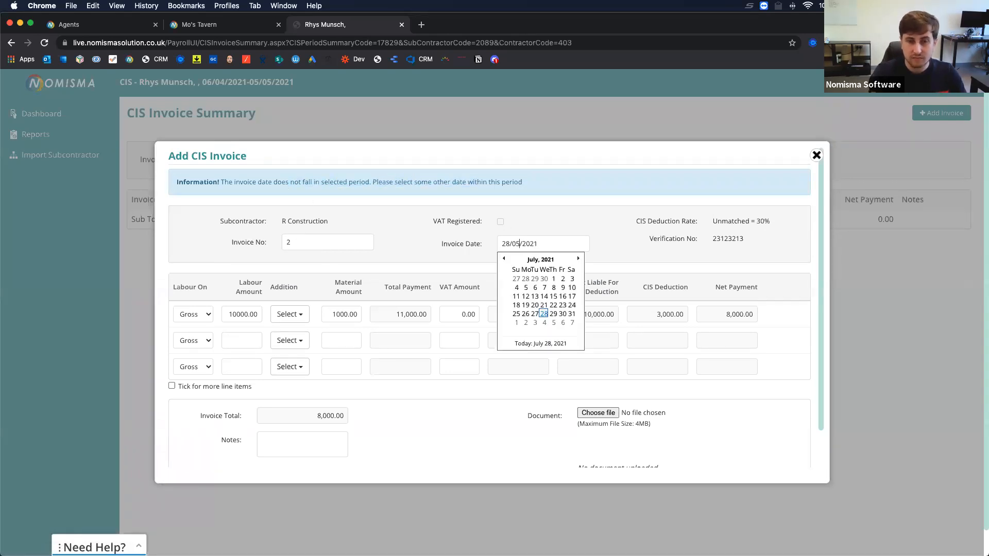
pyautogui.click(511, 243)
pyautogui.press('BackSpace')
pyautogui.press('BackSpace')
pyautogui.write('01')
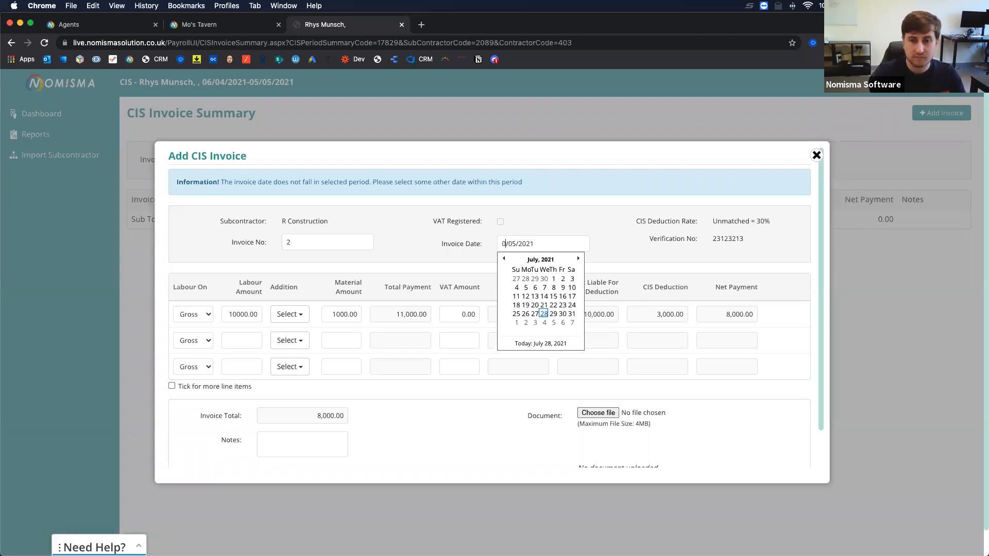
pyautogui.click(437, 376)
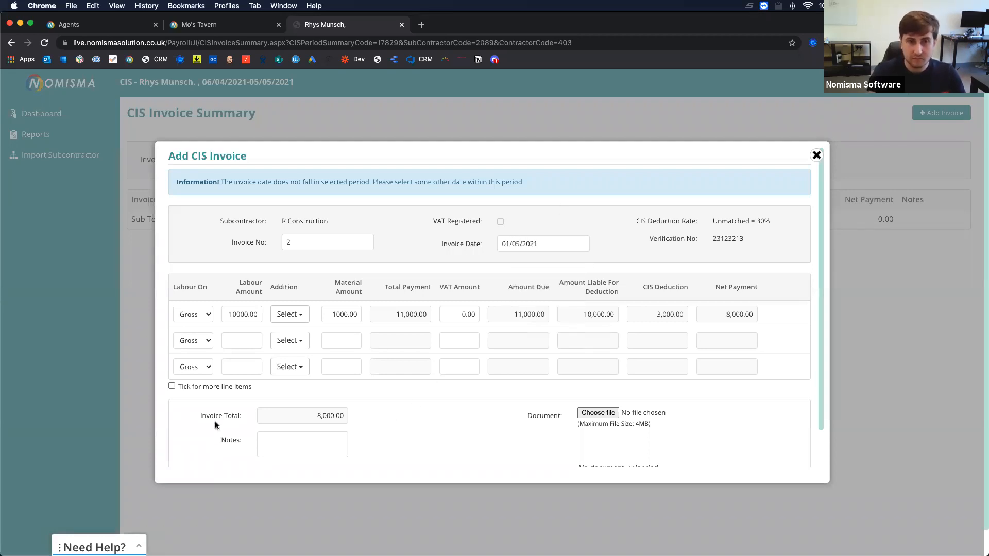
pyautogui.scroll(-2, 215, 422)
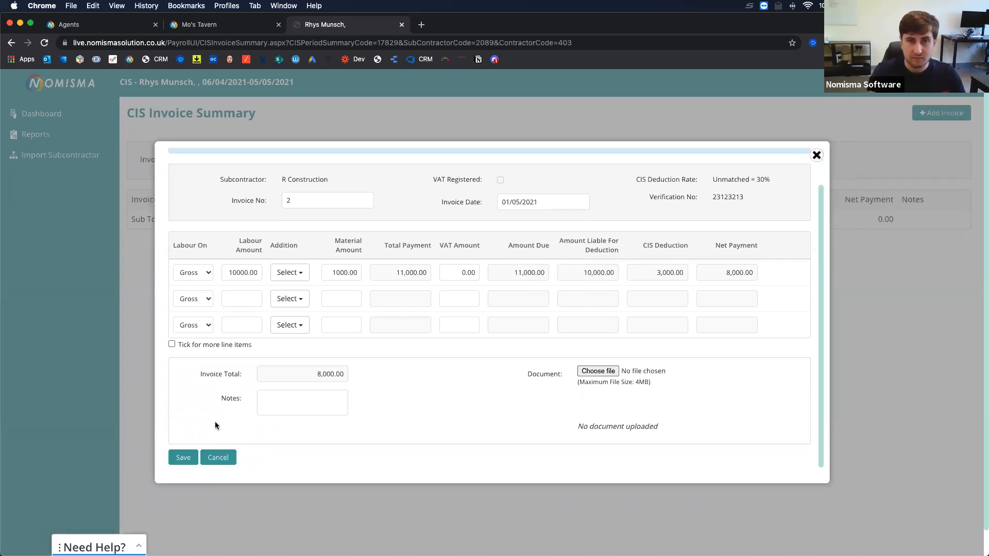
pyautogui.click(178, 455)
# Check the period dates in the heading and invoice 2's available actions.
pyautogui.moveTo(199, 81); pyautogui.dragTo(298, 84)
pyautogui.click(283, 252)
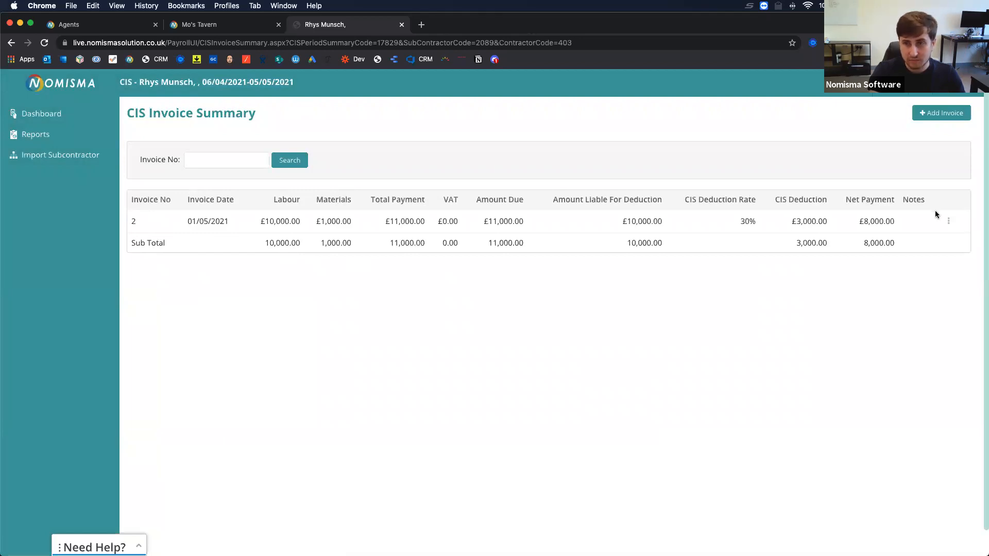
pyautogui.click(948, 221)
pyautogui.scroll(-1, 896, 237)
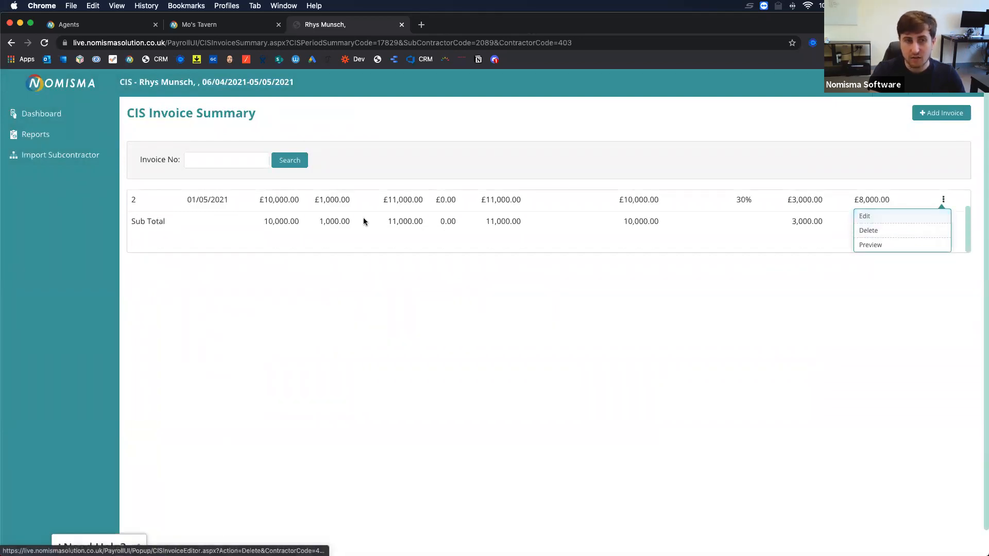
pyautogui.click(289, 238)
# From the agent's clients page, expand CIS and open the practice CIS Dashboard.
pyautogui.click(208, 25)
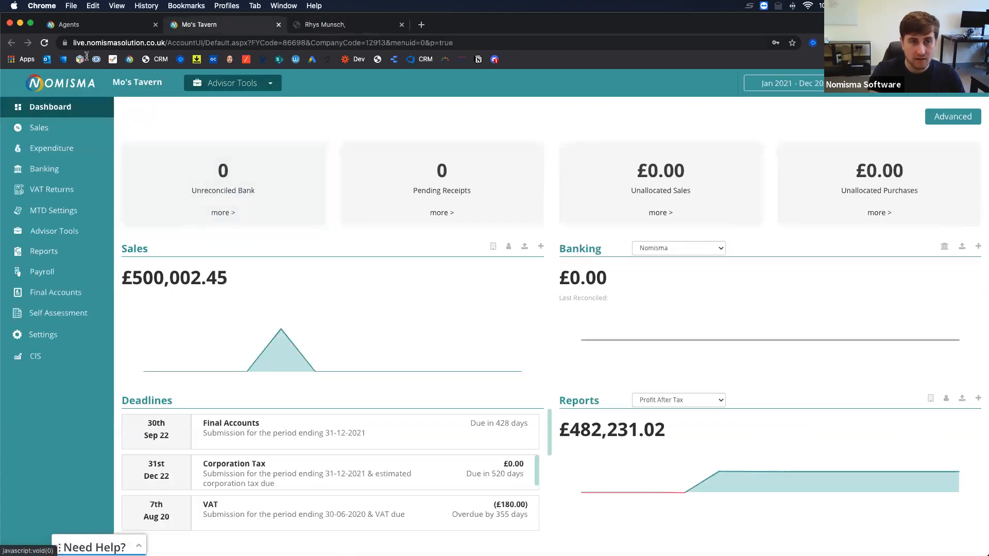
pyautogui.click(85, 25)
pyautogui.click(32, 295)
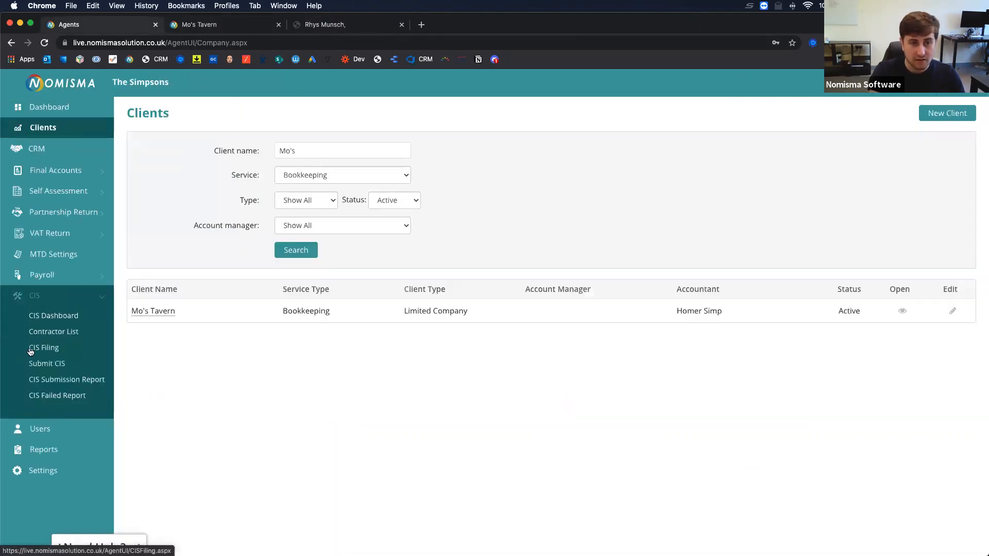
pyautogui.click(57, 316)
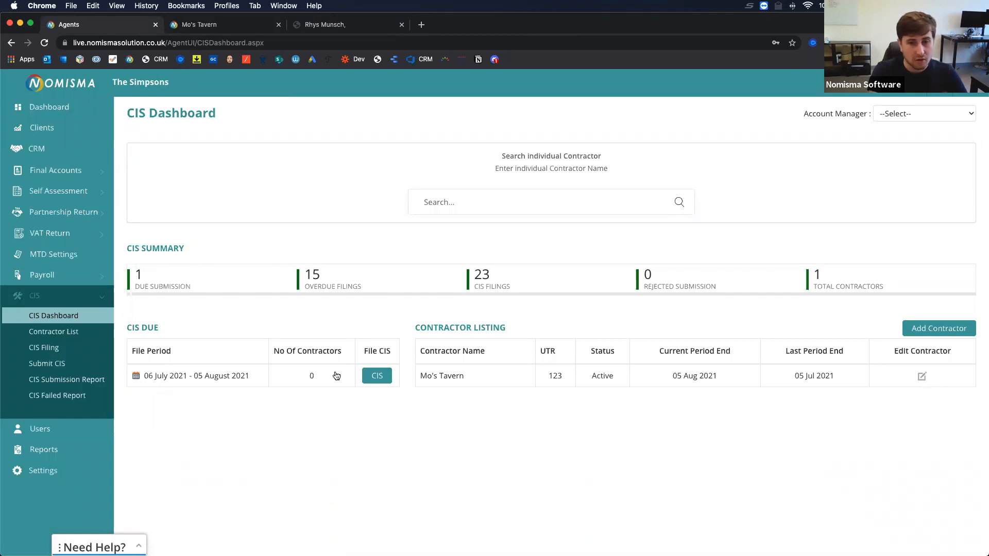
# In the CIS Filing Report, tick Mo's Tavern's 06 Apr 2021 – 05 May 2021 period (£8,000 net).
pyautogui.click(52, 348)
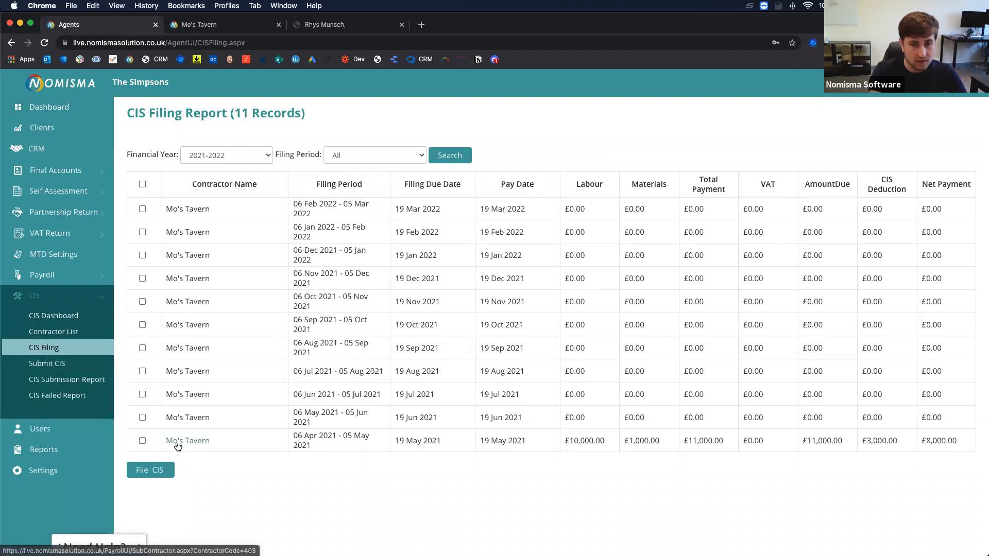
pyautogui.moveTo(293, 439); pyautogui.dragTo(780, 462)
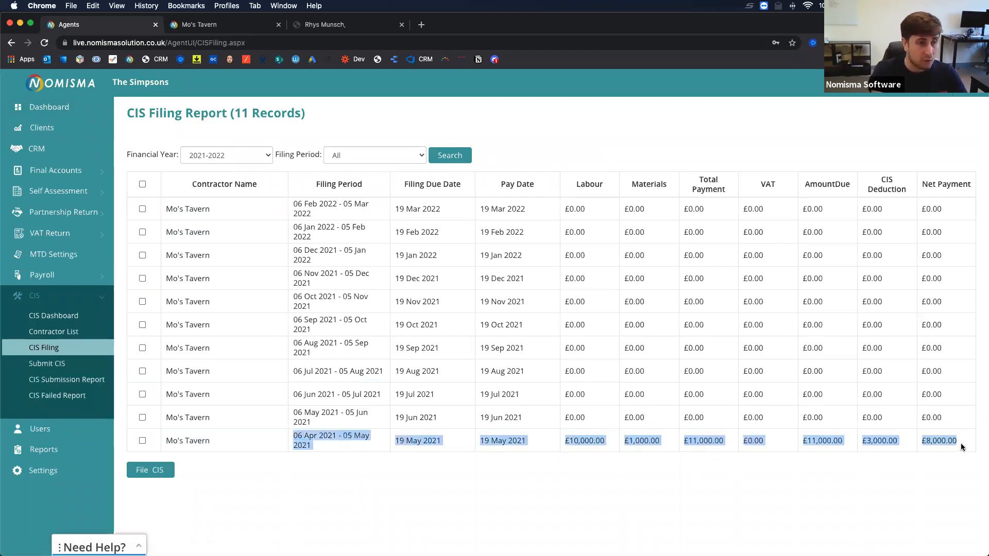
pyautogui.click(298, 437)
pyautogui.moveTo(295, 436); pyautogui.dragTo(316, 445)
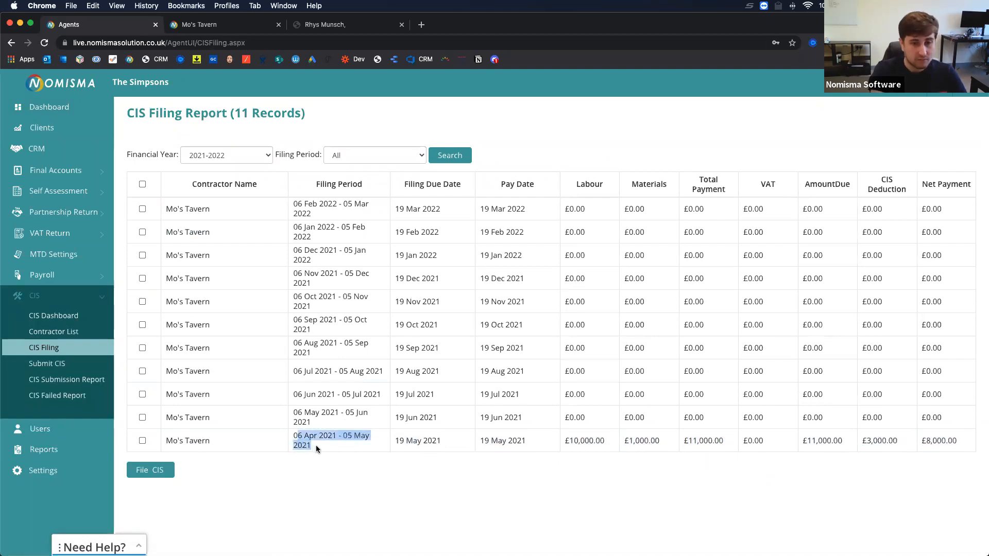
pyautogui.click(316, 443)
pyautogui.click(142, 441)
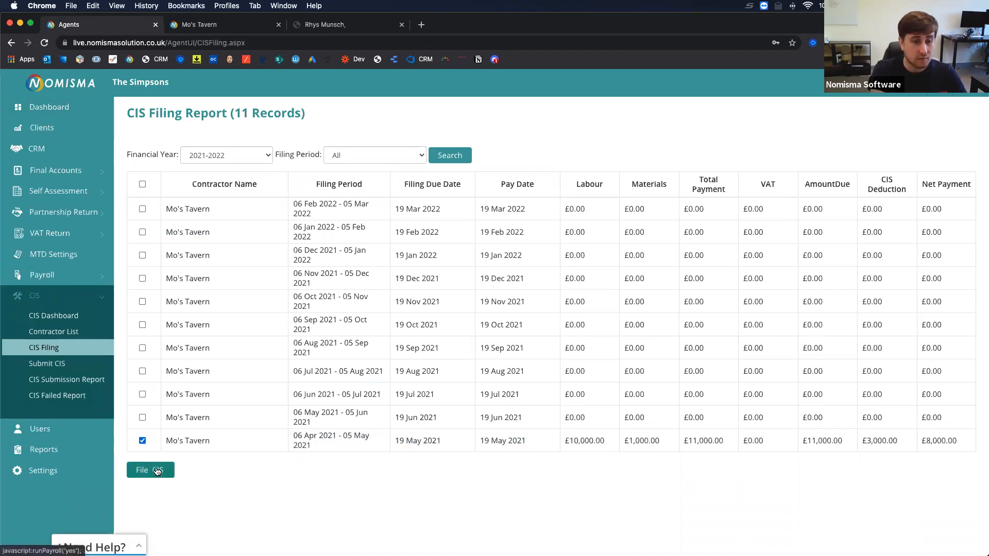
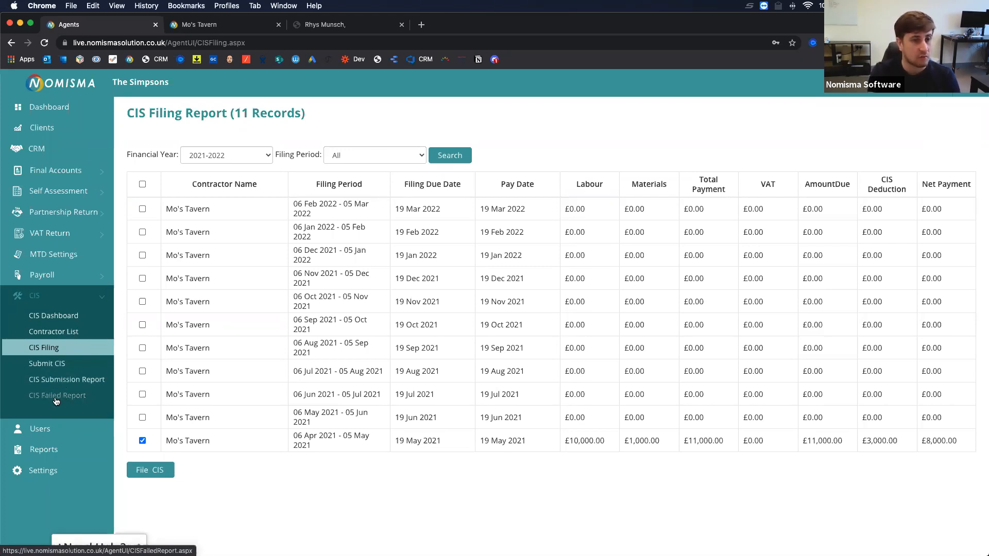
# Switch to the subcontractor's CIS Invoice Summary for the 06/04/2021–05/05/2021 period.
pyautogui.click(327, 29)
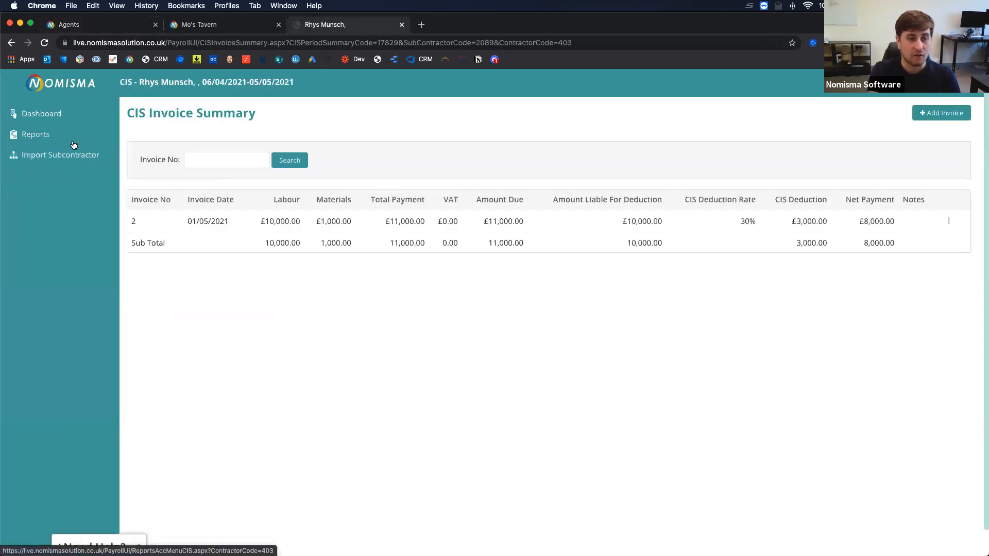
# View R Construction's 06 Mar–05 Apr 2022 payslip PDF (£300.00 deduction, £1,950.00 net), then close it.
pyautogui.click(44, 135)
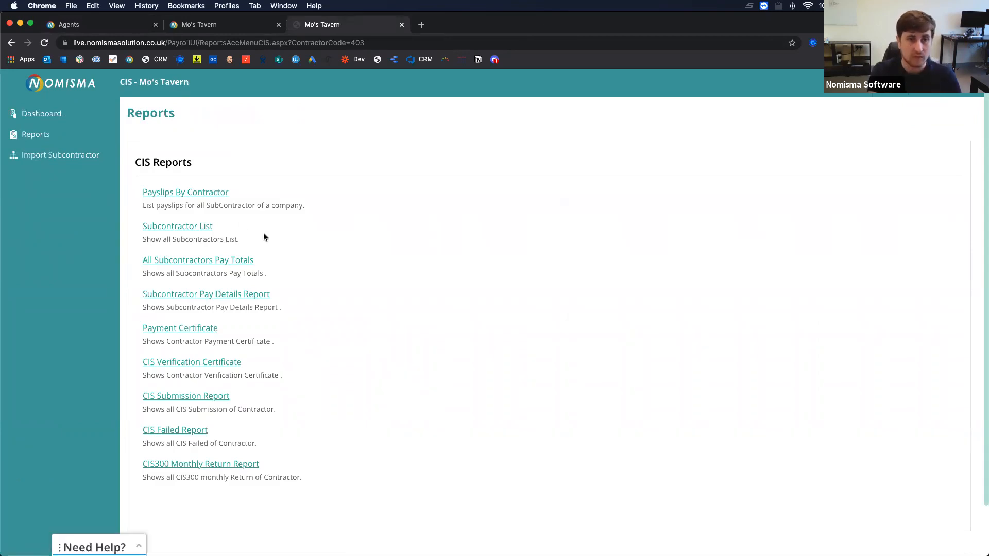
pyautogui.click(185, 193)
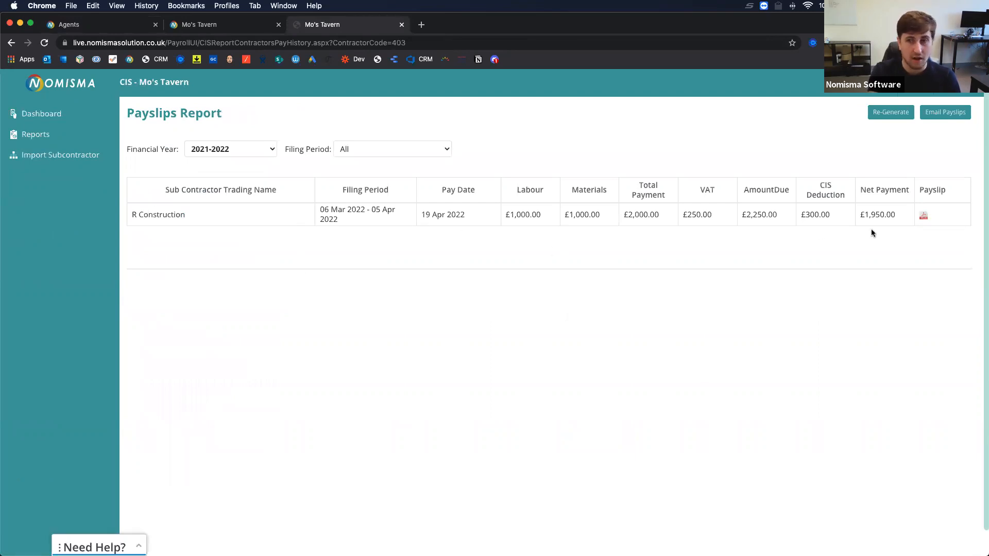
pyautogui.click(922, 216)
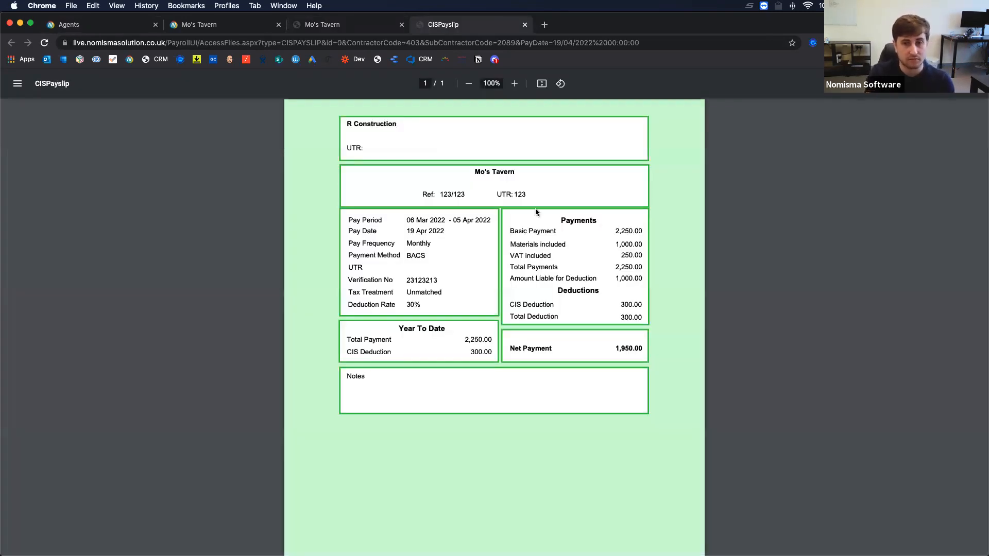
pyautogui.click(525, 24)
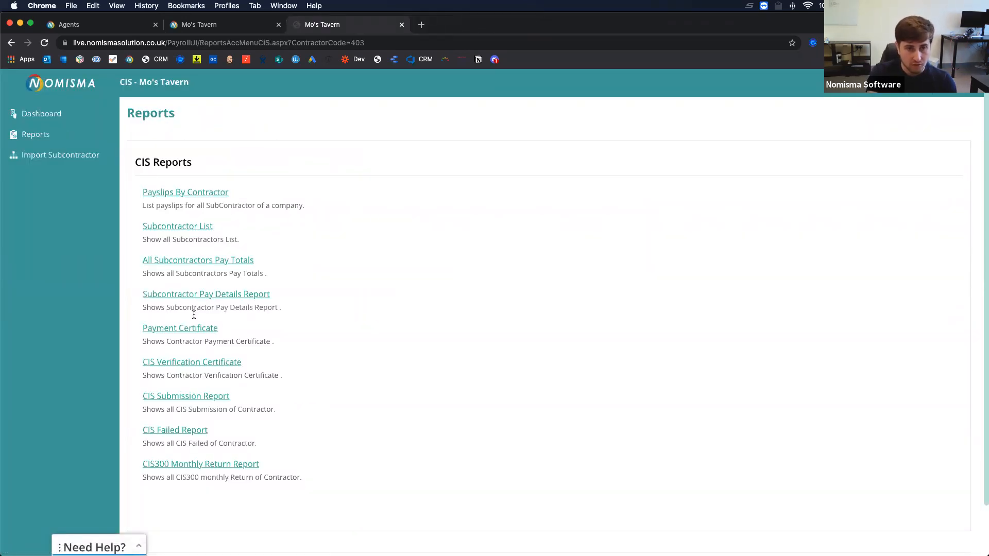
# Check the pay totals report, then export and view the 06-Mar-22 to 05-Apr-22 payment certificate PDF.
pyautogui.click(189, 263)
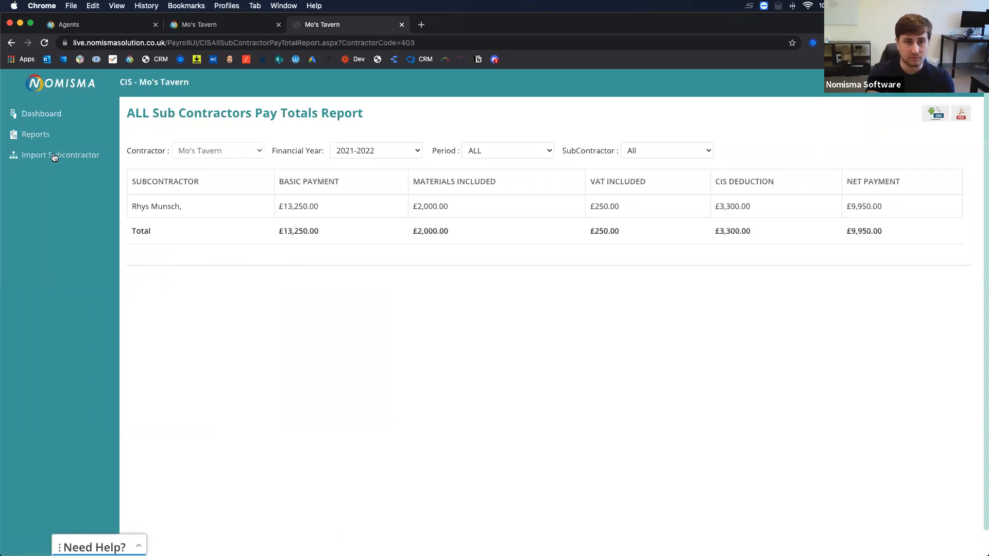
pyautogui.click(40, 136)
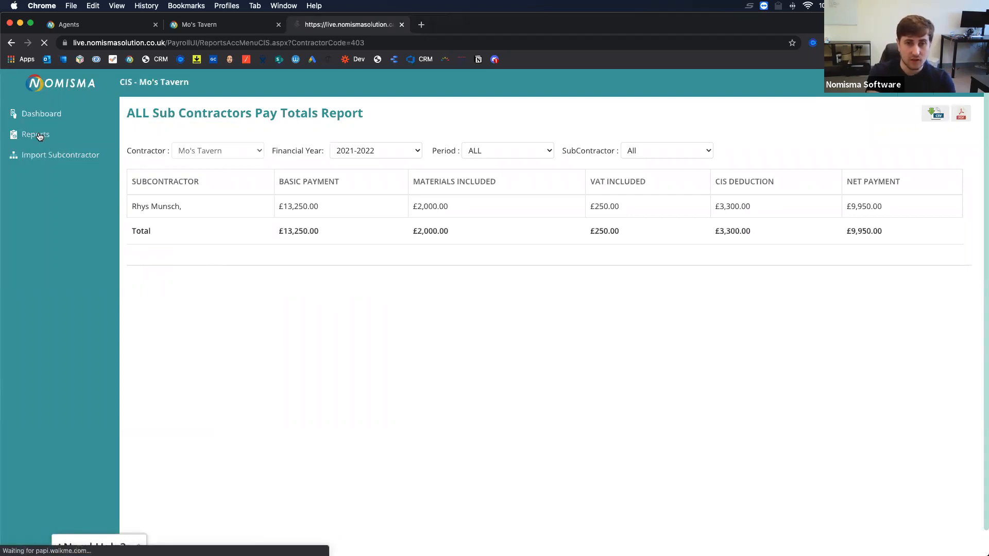
pyautogui.click(172, 335)
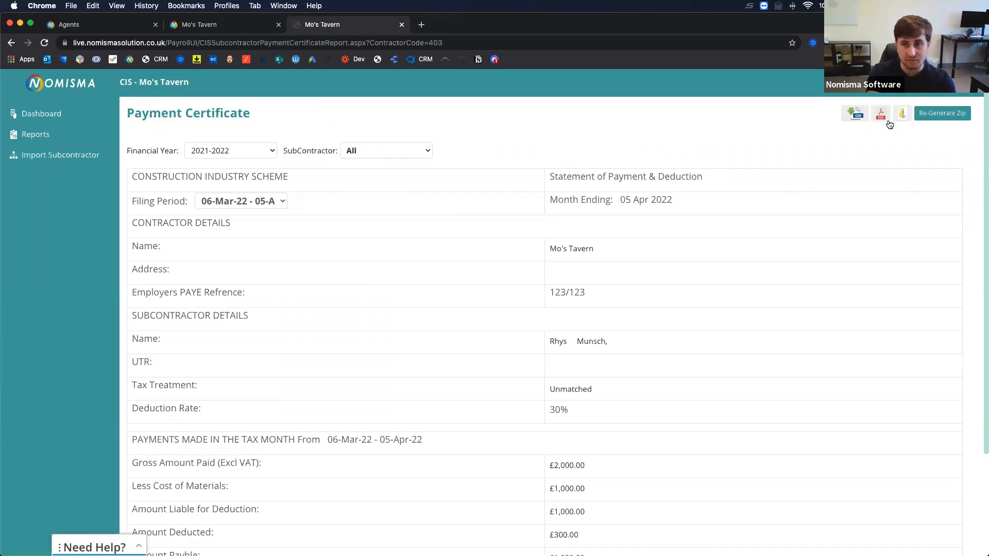
pyautogui.click(881, 114)
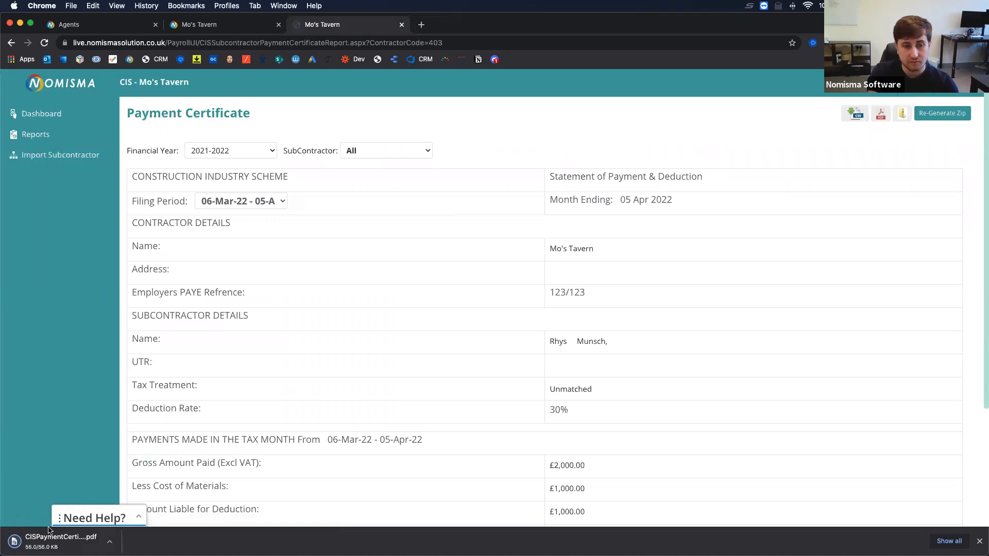
pyautogui.click(49, 541)
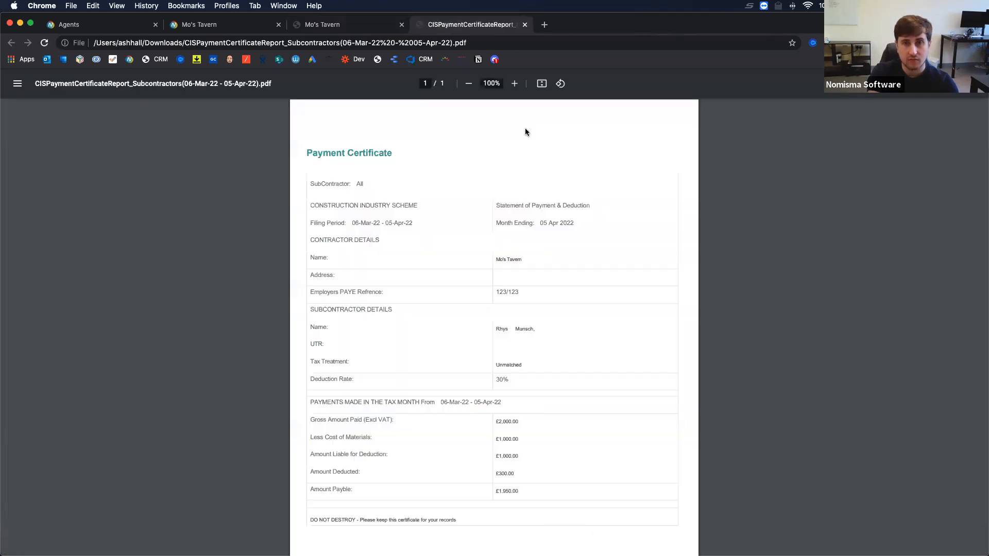
pyautogui.scroll(-1, 454, 230)
pyautogui.scroll(-3, 454, 230)
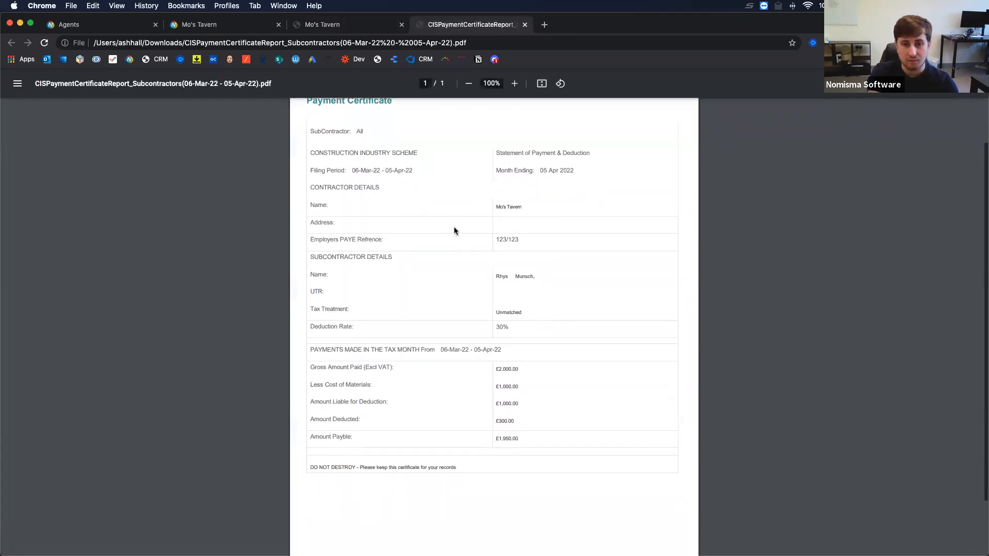
pyautogui.scroll(3, 453, 230)
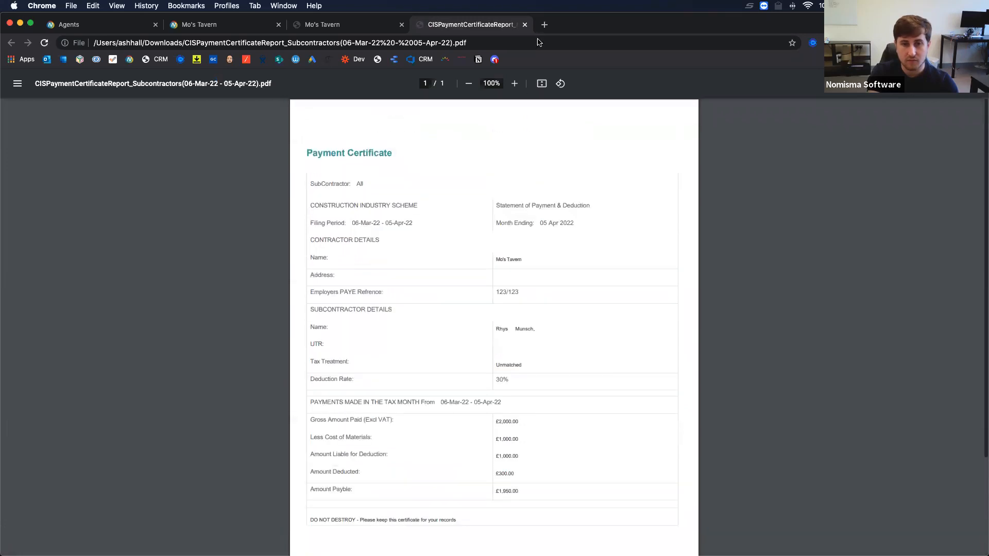
pyautogui.click(524, 25)
pyautogui.click(37, 135)
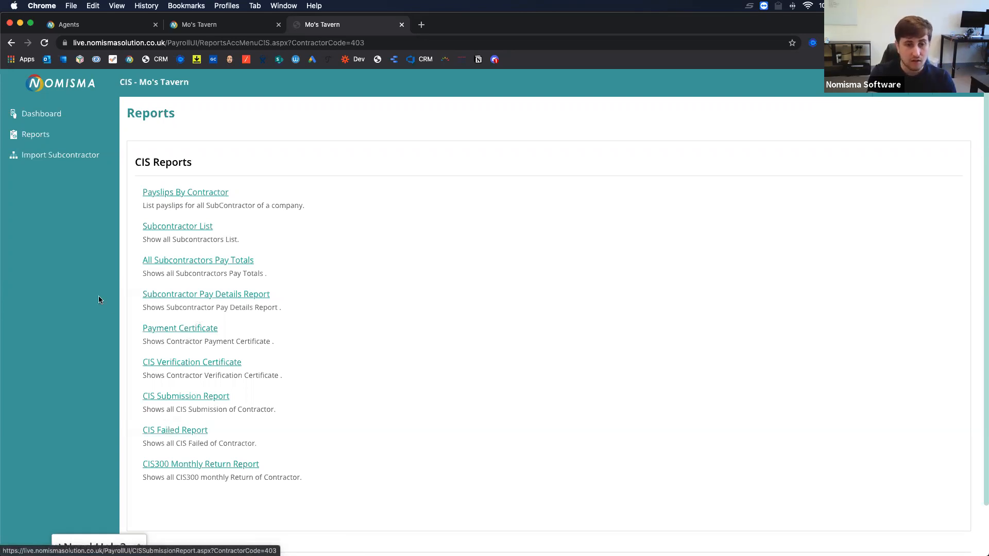
# View Mo's Tavern's Import Subcontractor CSV page, then go to the Sub Contractor list.
pyautogui.click(54, 157)
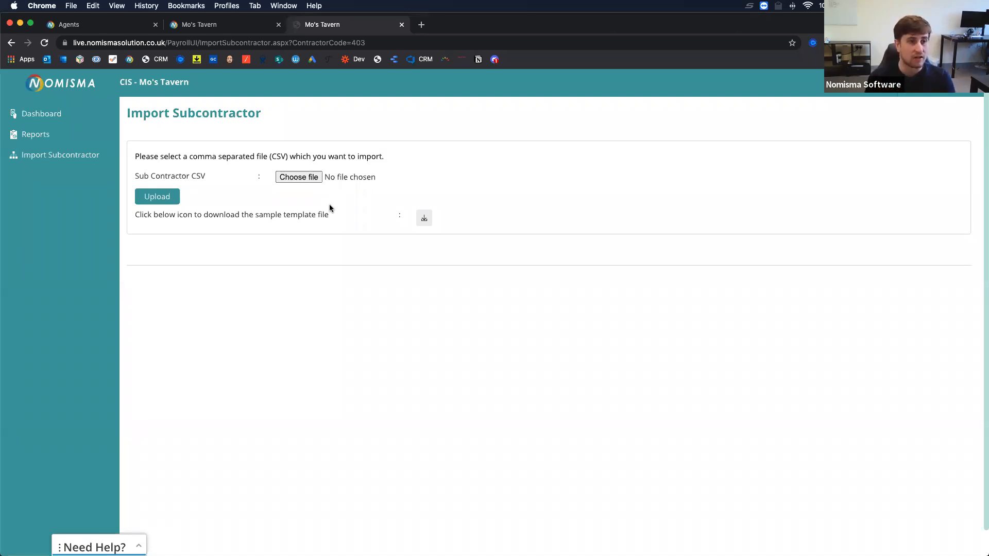
pyautogui.click(39, 114)
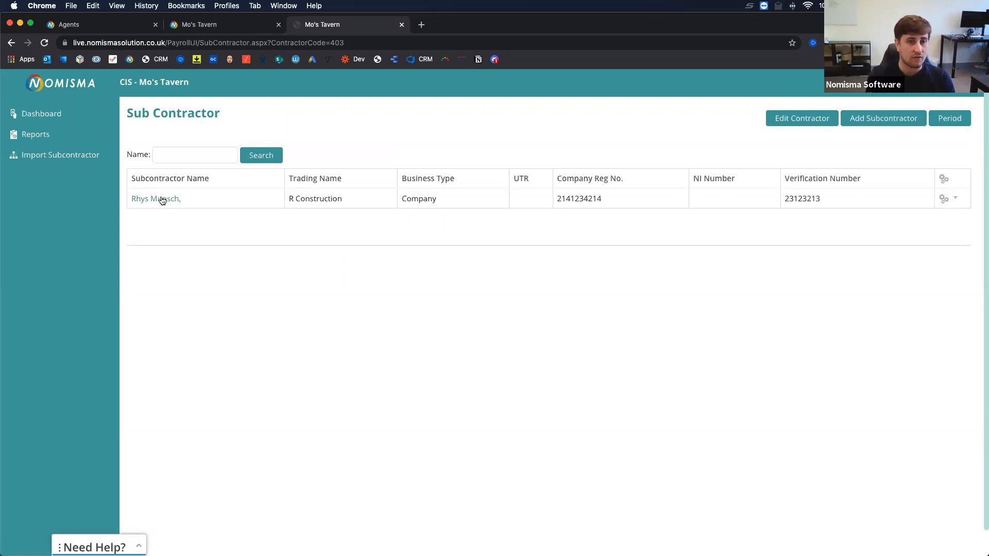
pyautogui.click(950, 202)
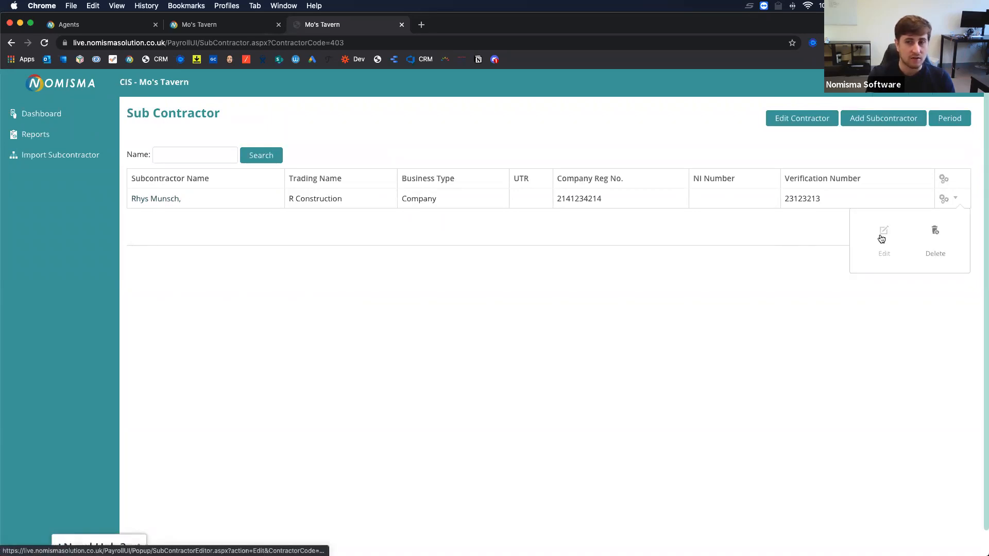
pyautogui.click(881, 235)
pyautogui.scroll(-4, 433, 357)
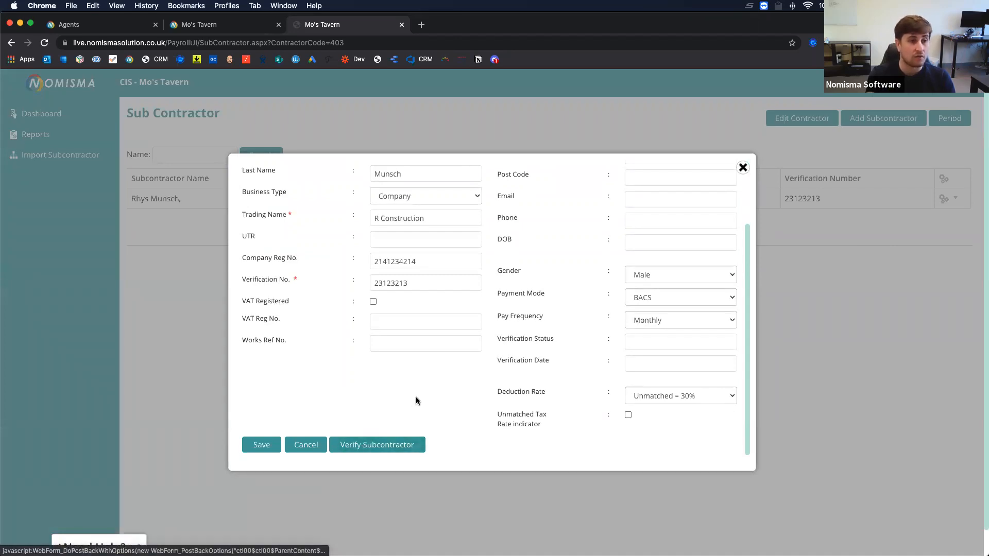
pyautogui.scroll(4, 406, 401)
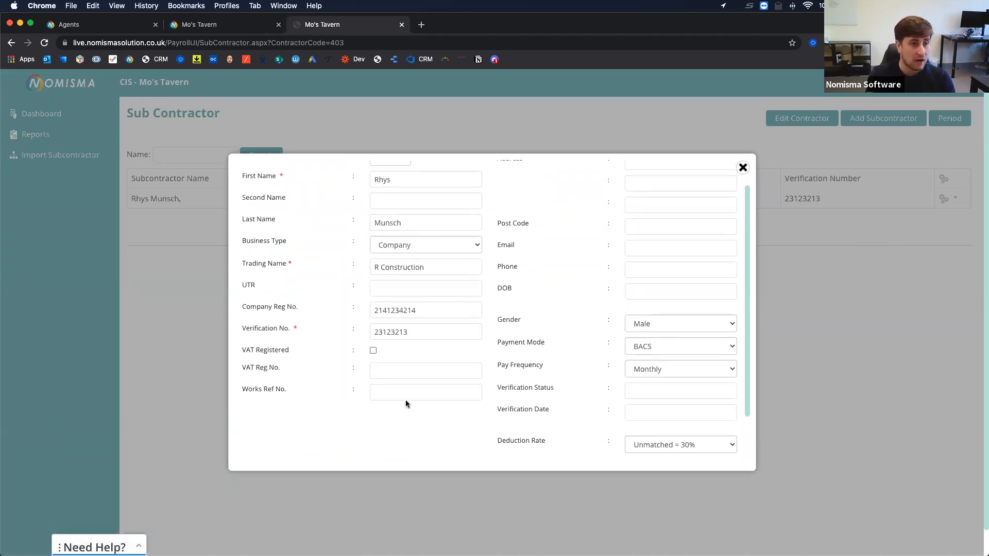
pyautogui.scroll(-4, 406, 400)
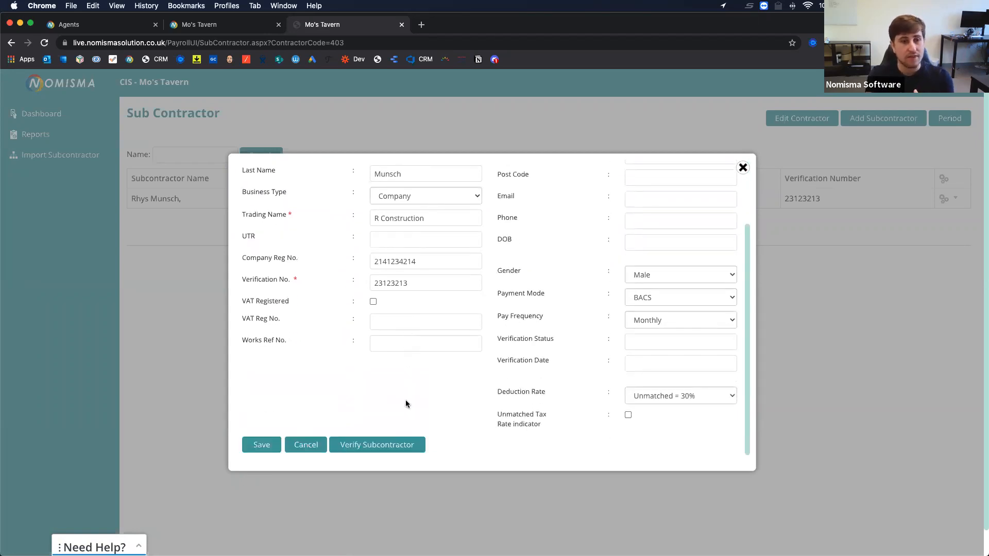
pyautogui.scroll(3, 406, 404)
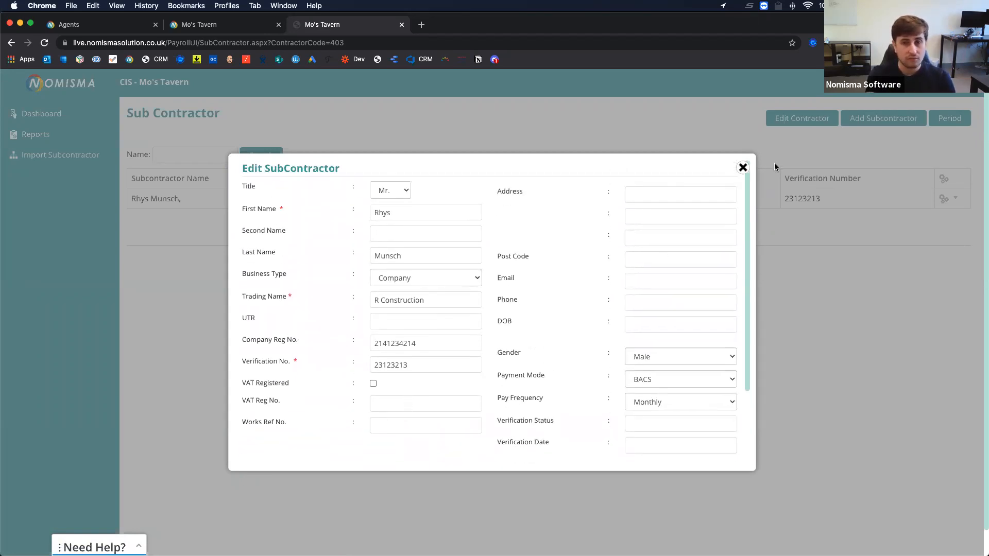
pyautogui.click(743, 167)
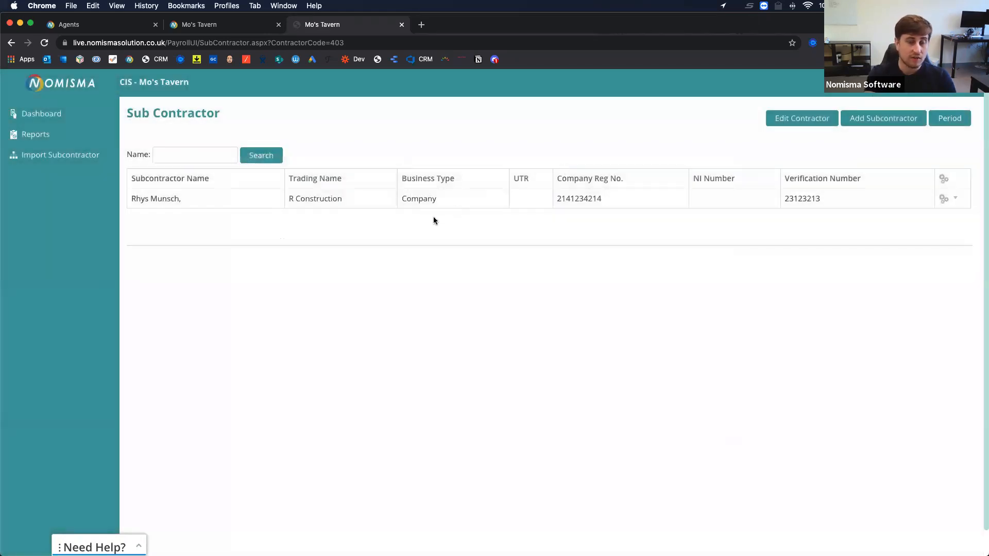